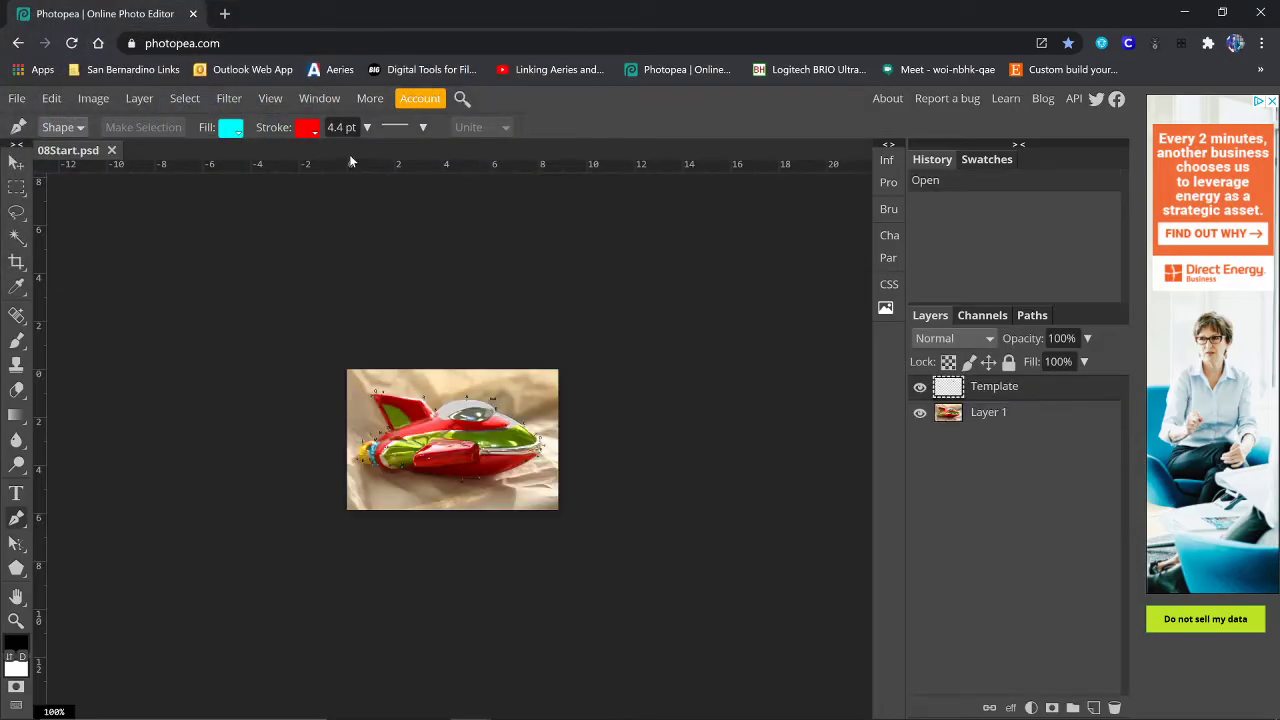
- Examine how the Template layer's lettered points line up with the spaceship photo by toggling the Template and Layer 1 visibility
key(ctrl+plus)
key(ctrl+plus)
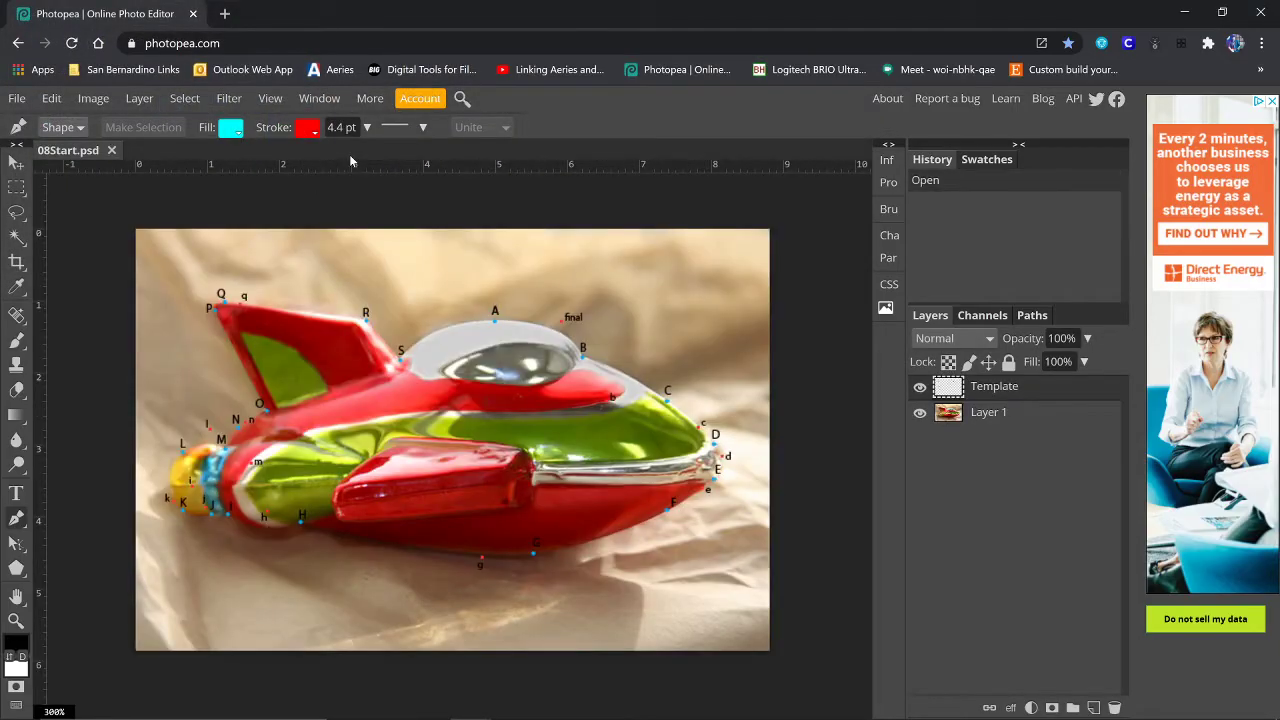
key(ctrl+plus)
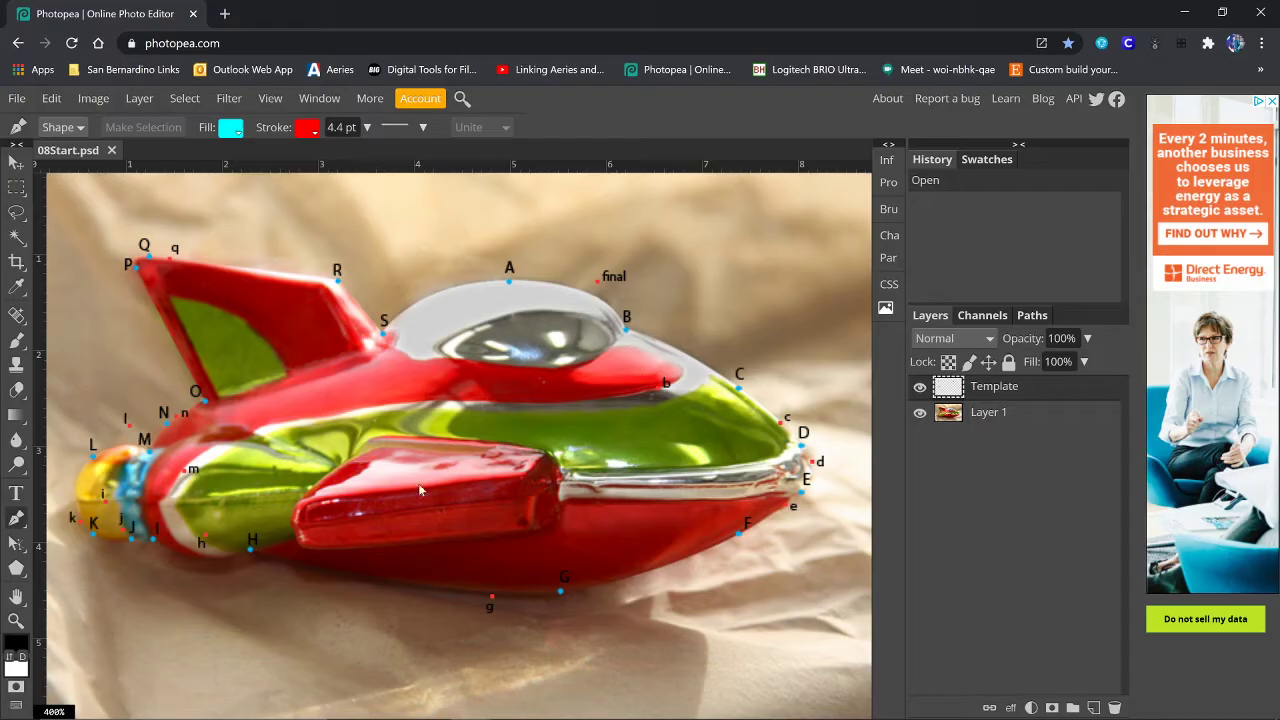
click(919, 389)
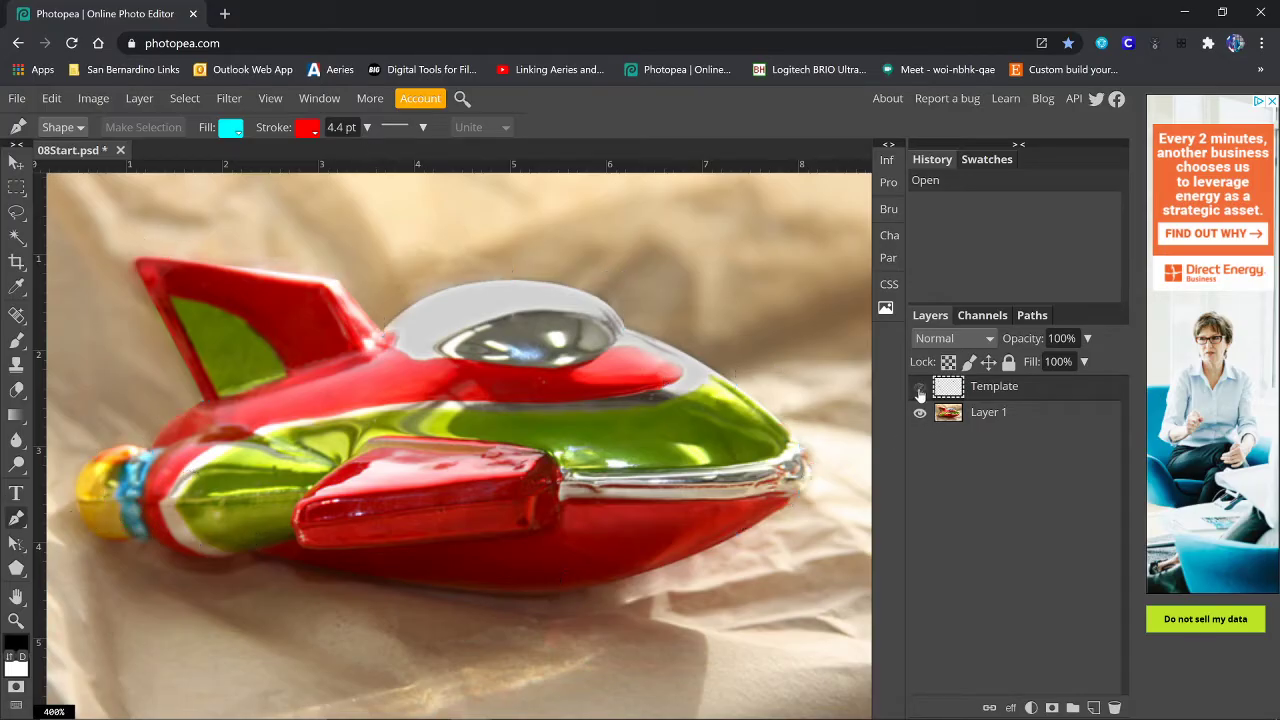
click(919, 389)
click(919, 389)
click(919, 389)
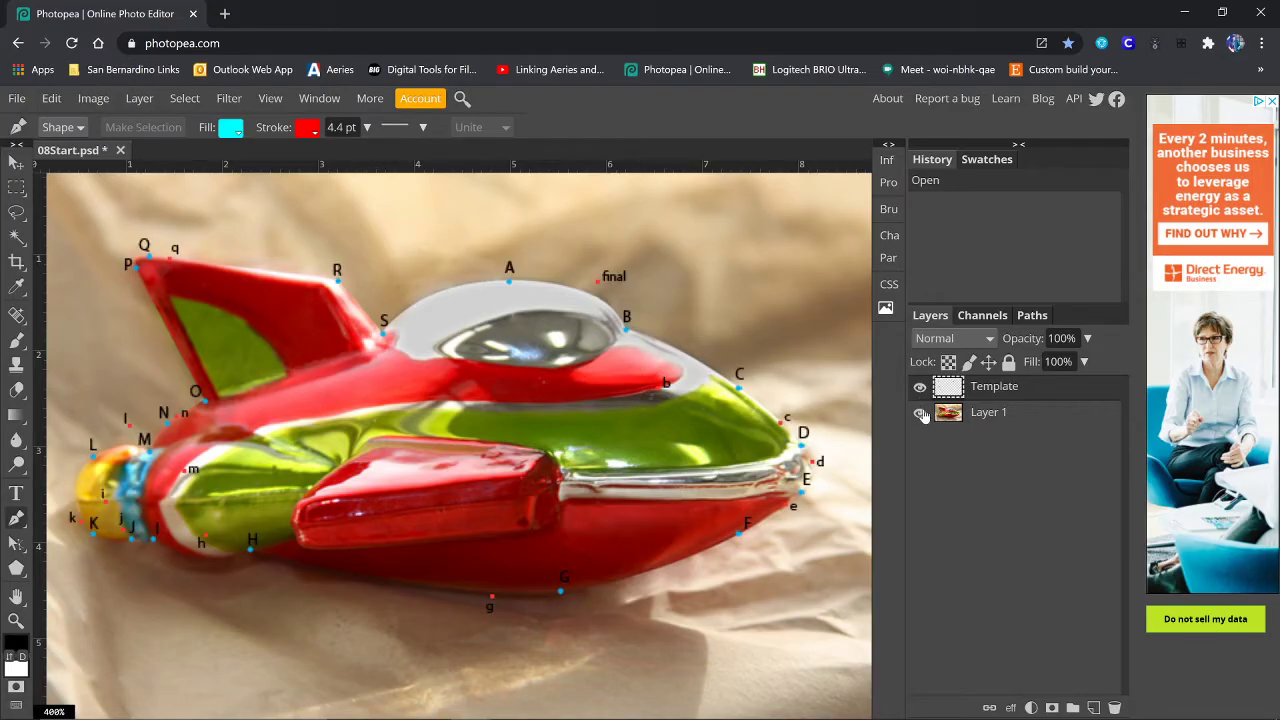
click(920, 415)
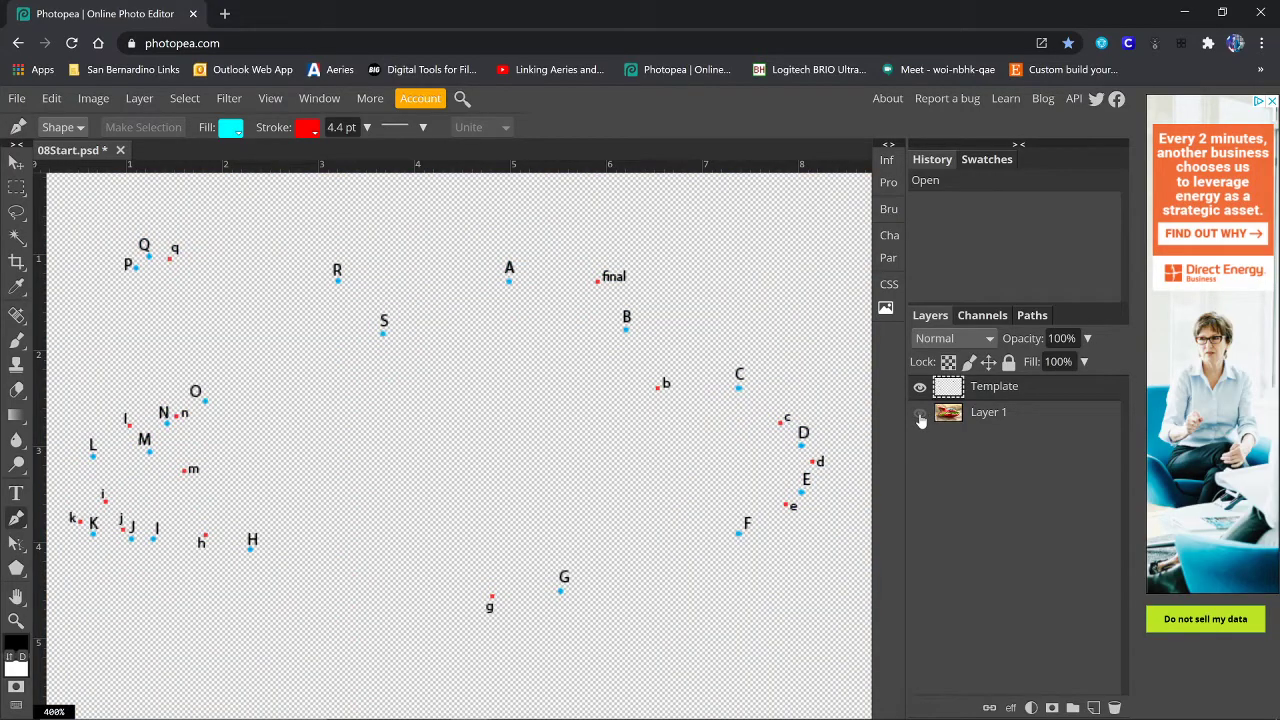
click(920, 415)
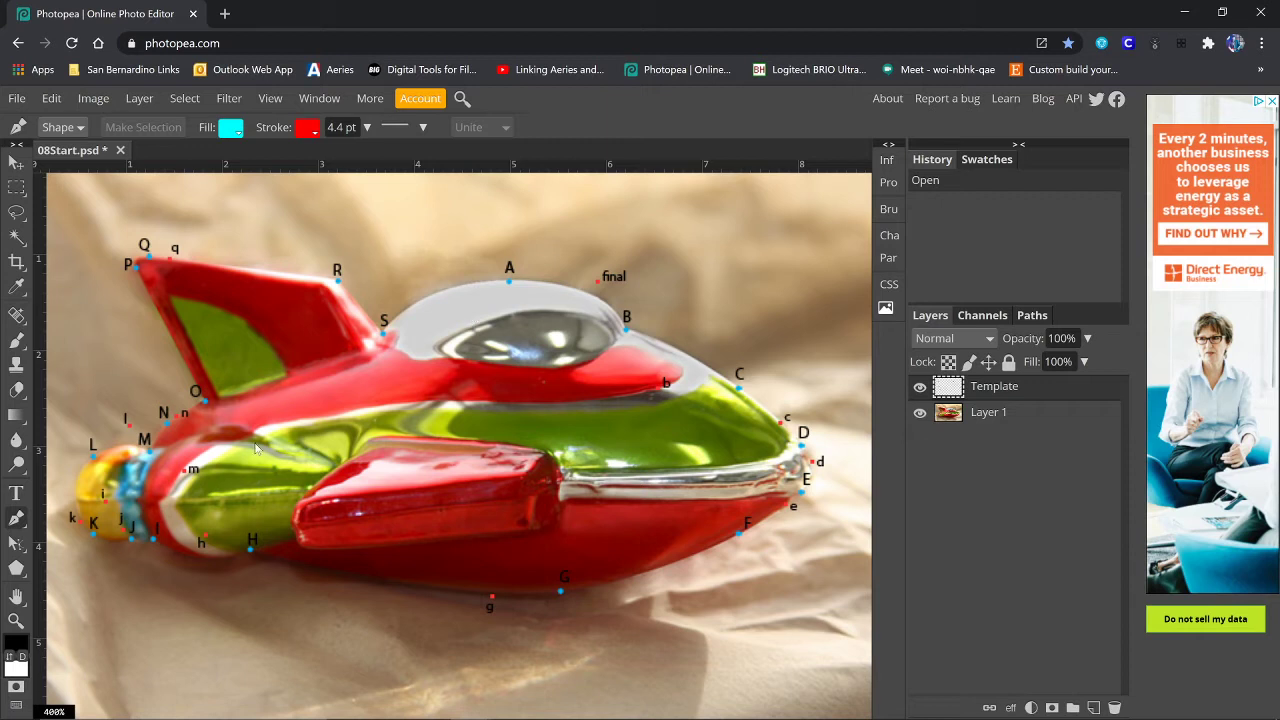
- Configure the Pen tool to draw a Path with no fill and the Unite combine mode
click(17, 465)
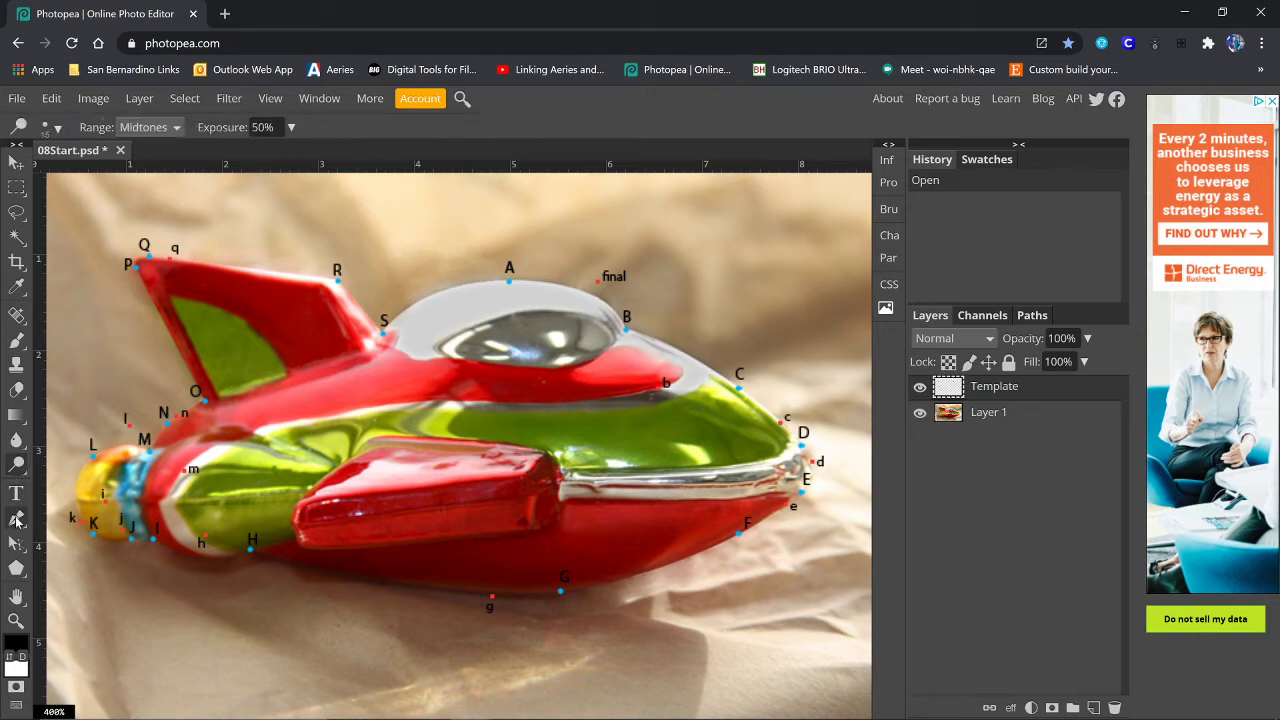
click(17, 519)
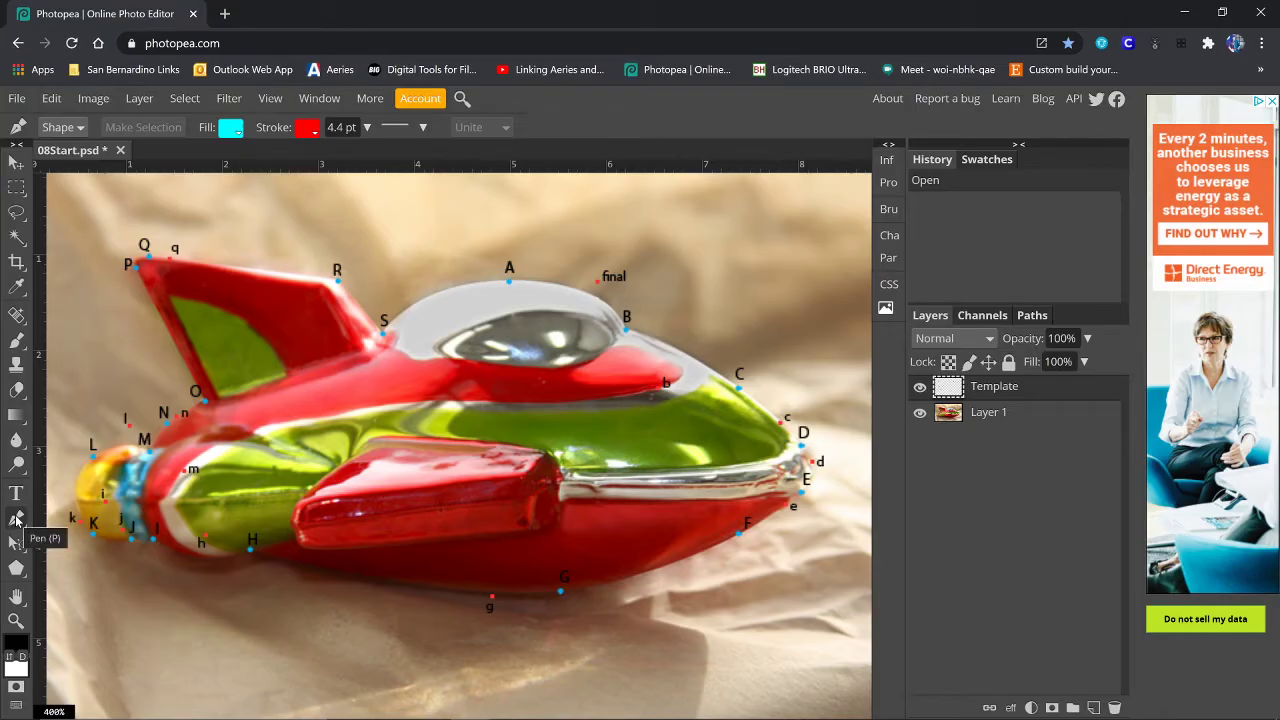
click(80, 127)
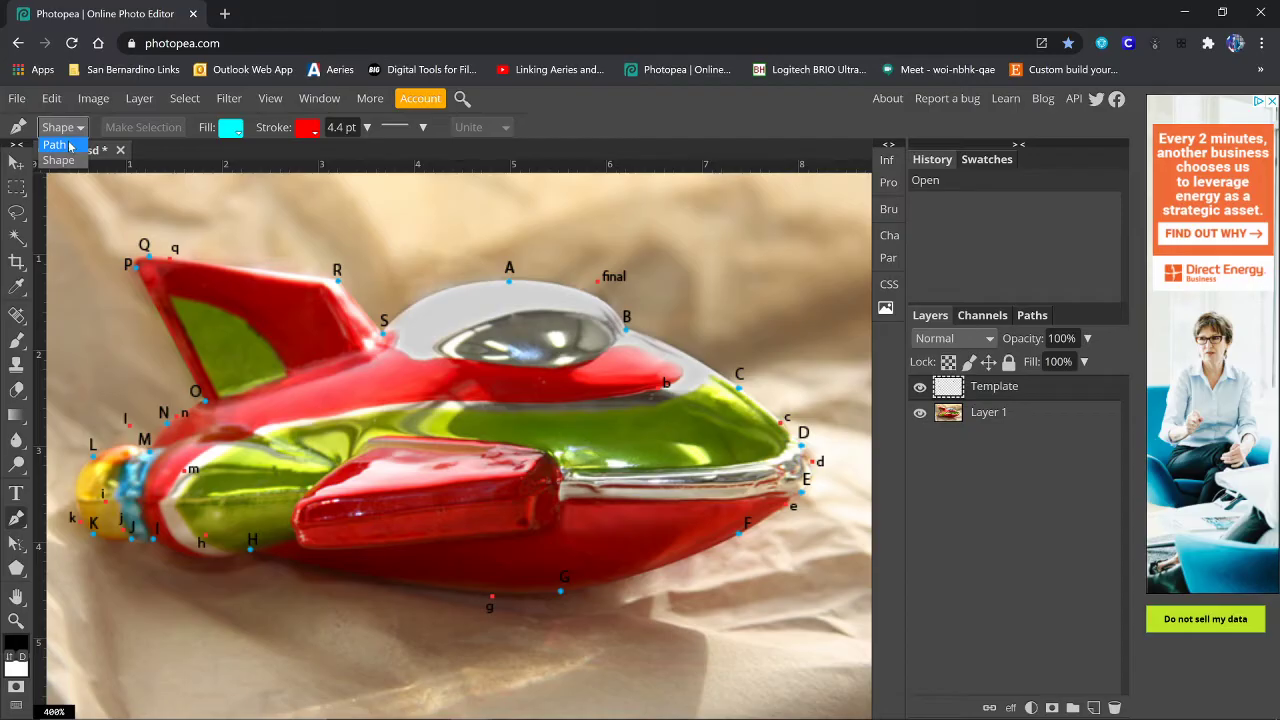
click(70, 146)
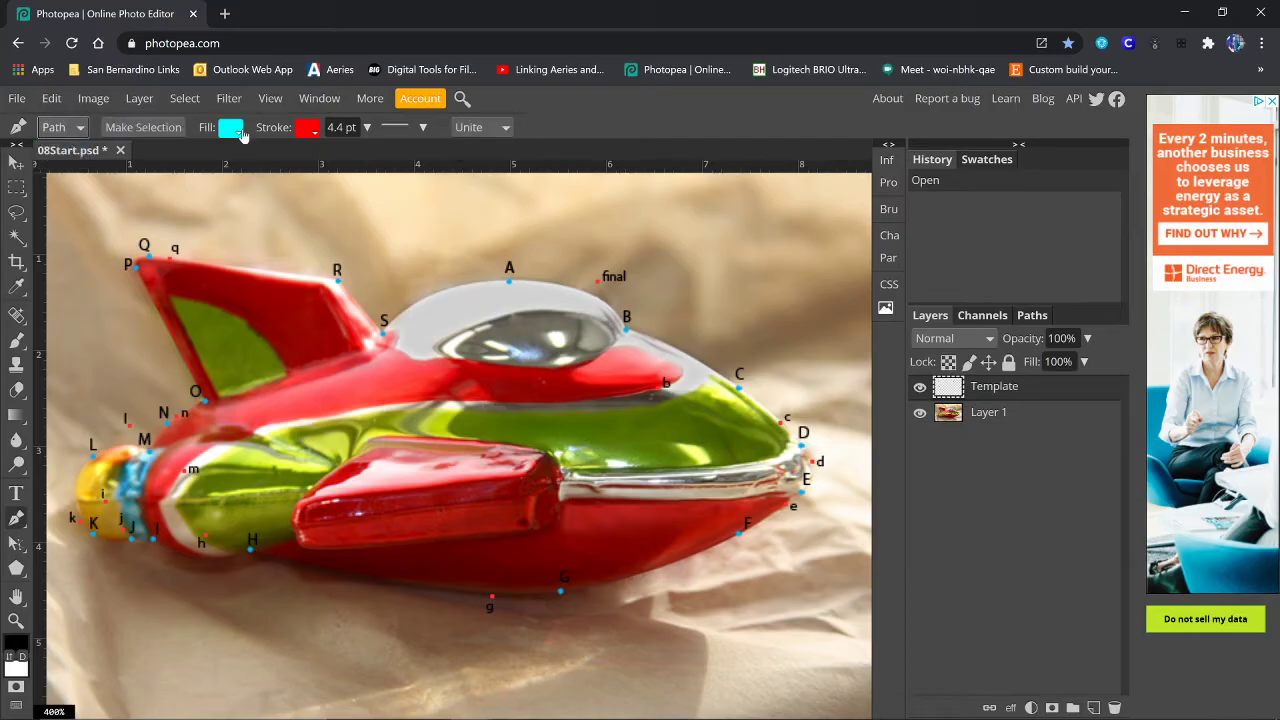
click(241, 134)
click(281, 162)
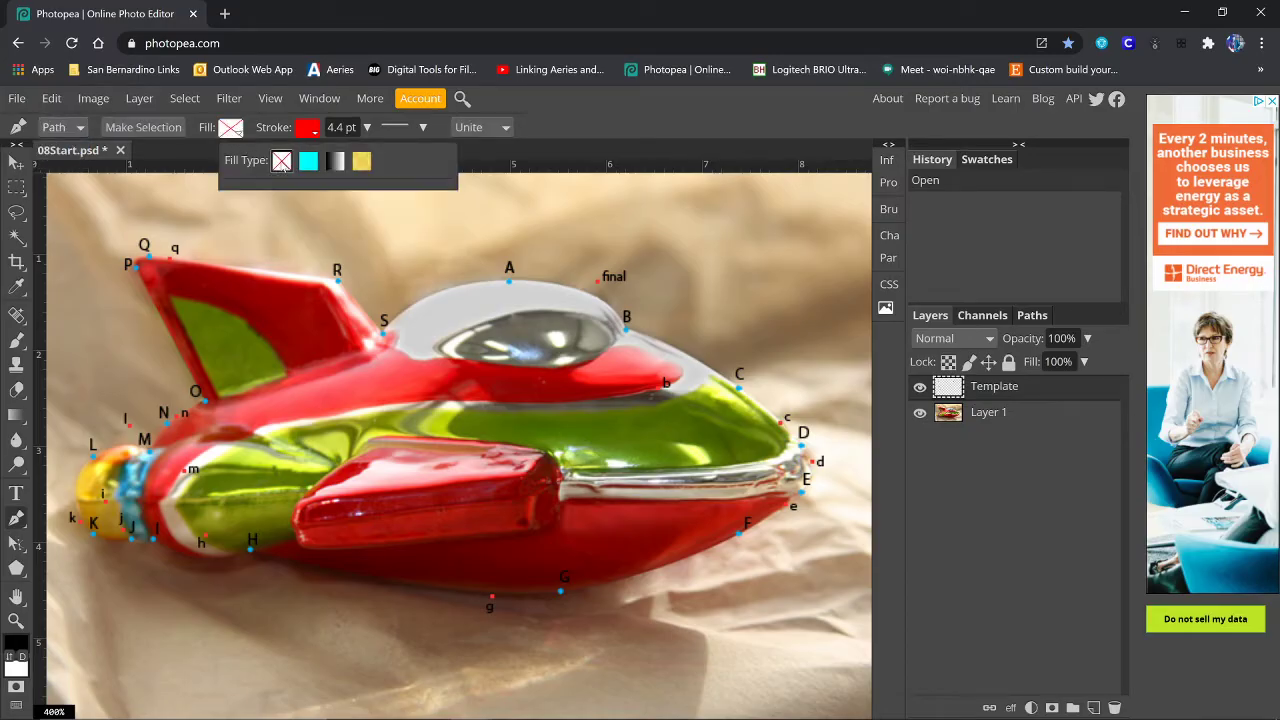
click(505, 127)
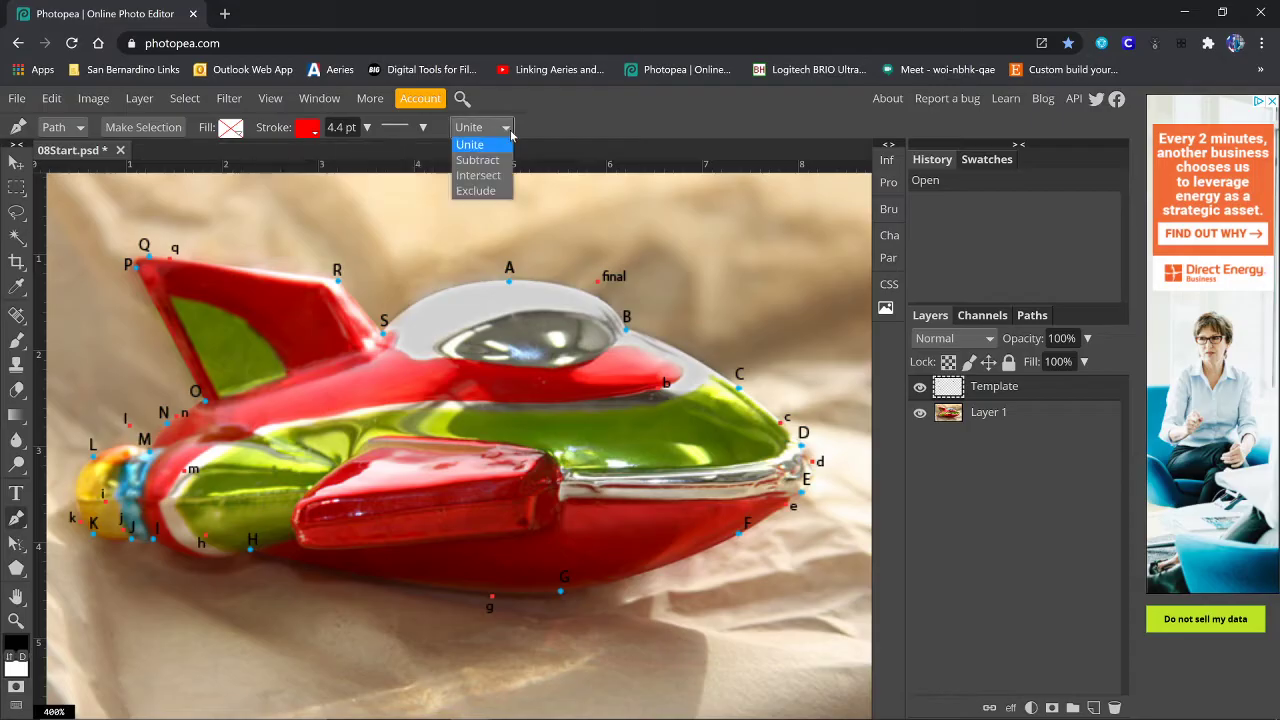
click(475, 147)
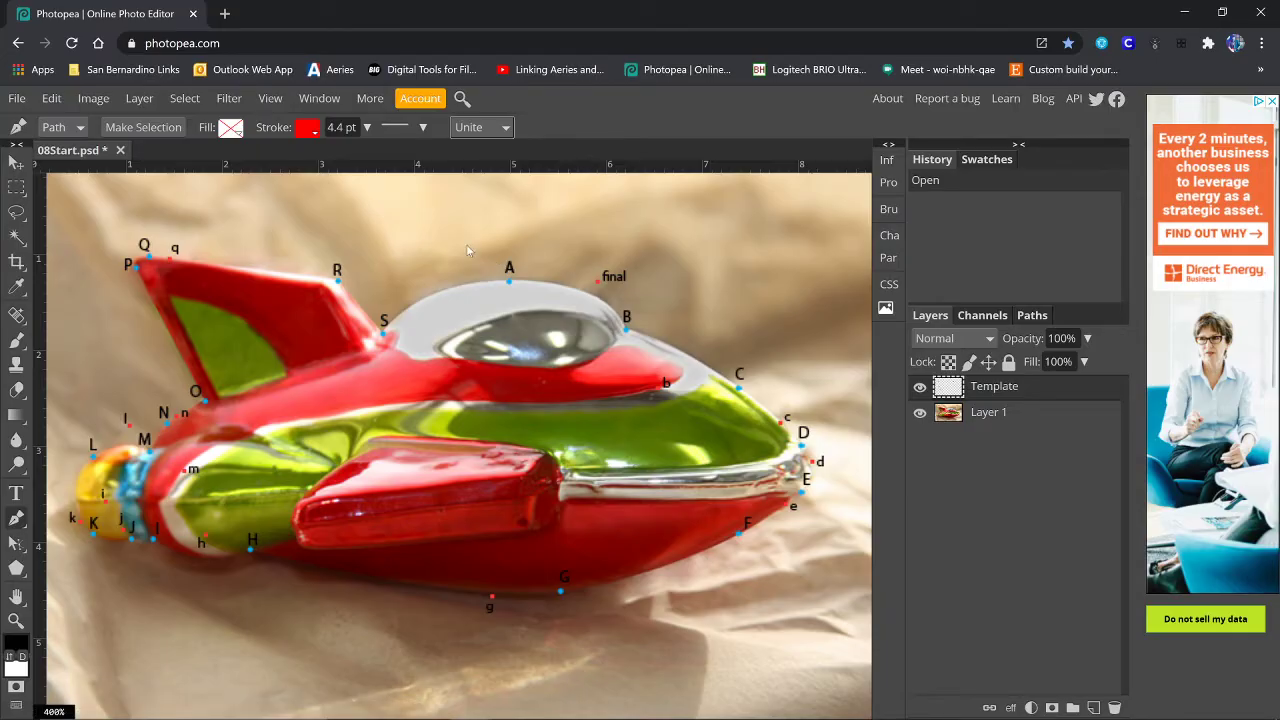
- On Layer 1, start a path at template point A and trace the canopy and nose through B, C, D and E
click(955, 421)
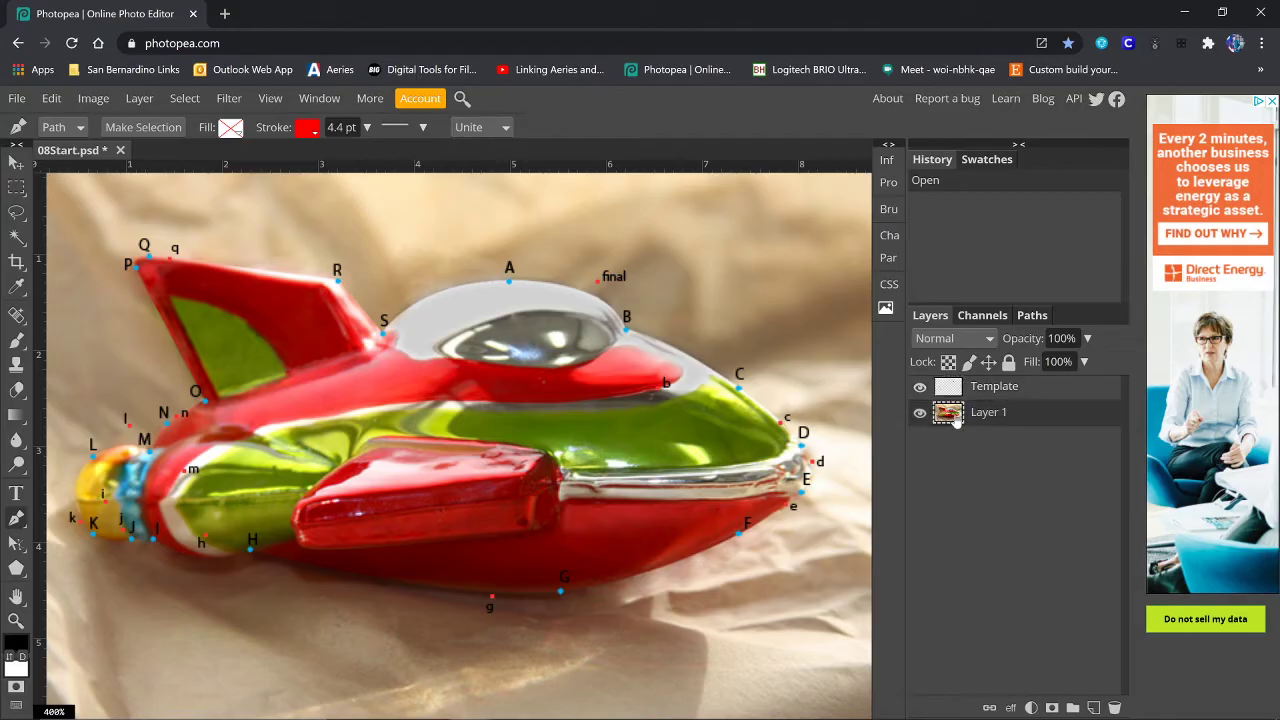
click(509, 285)
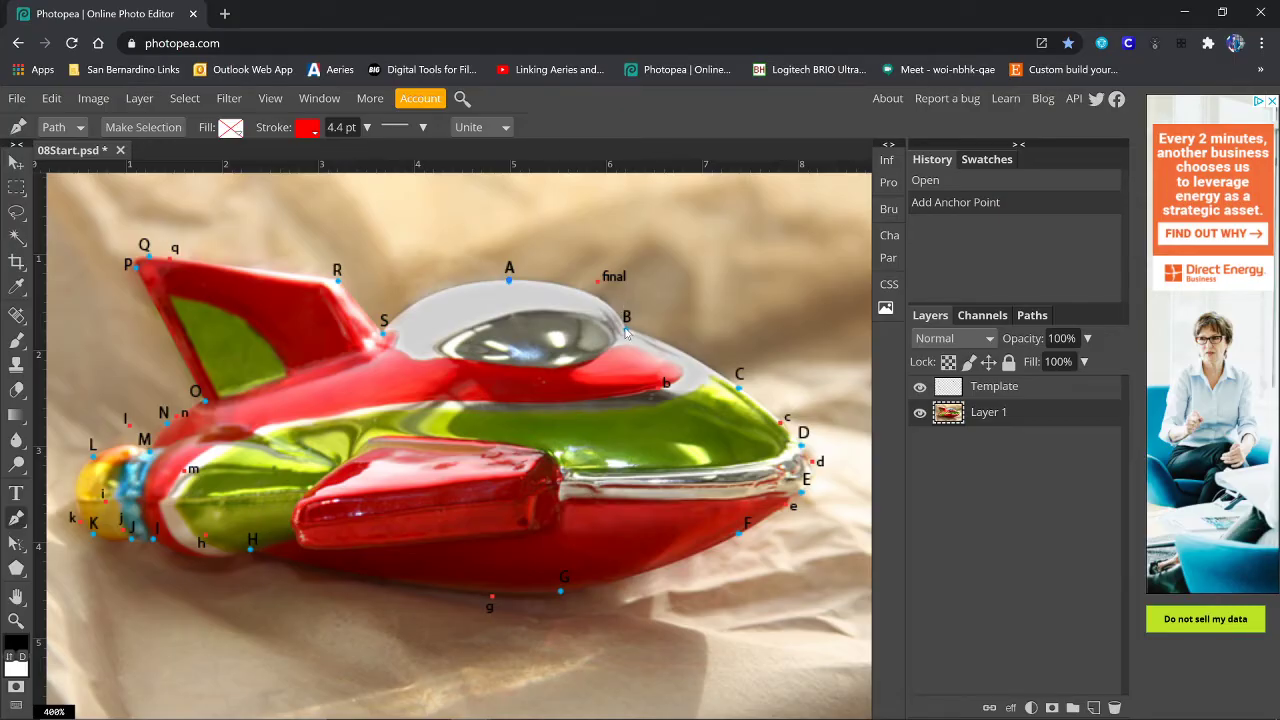
drag(625, 327, 658, 392)
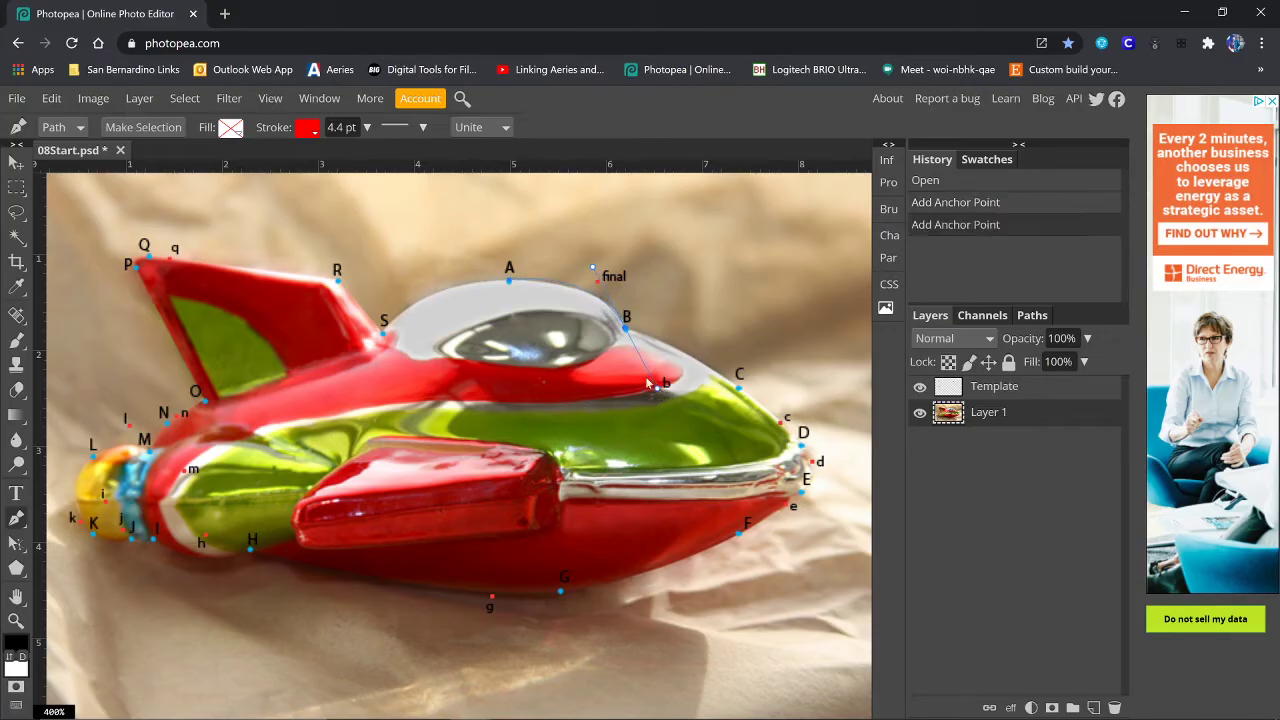
click(624, 328)
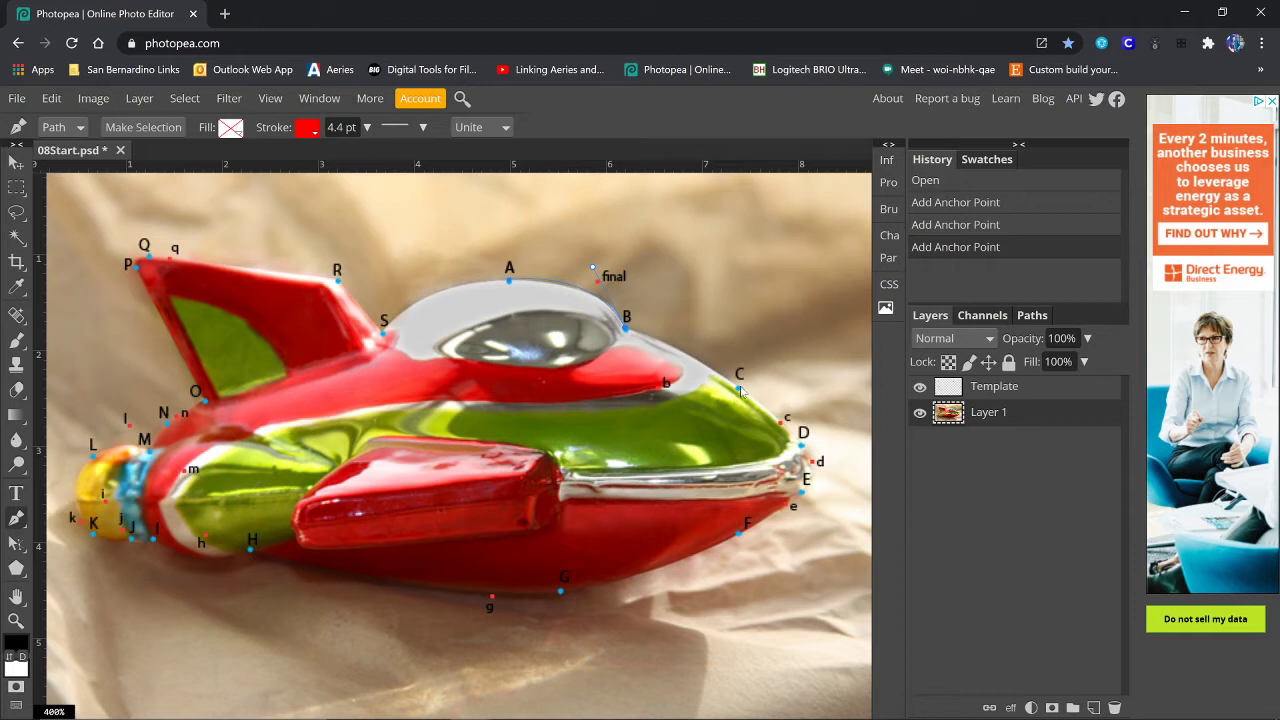
click(781, 425)
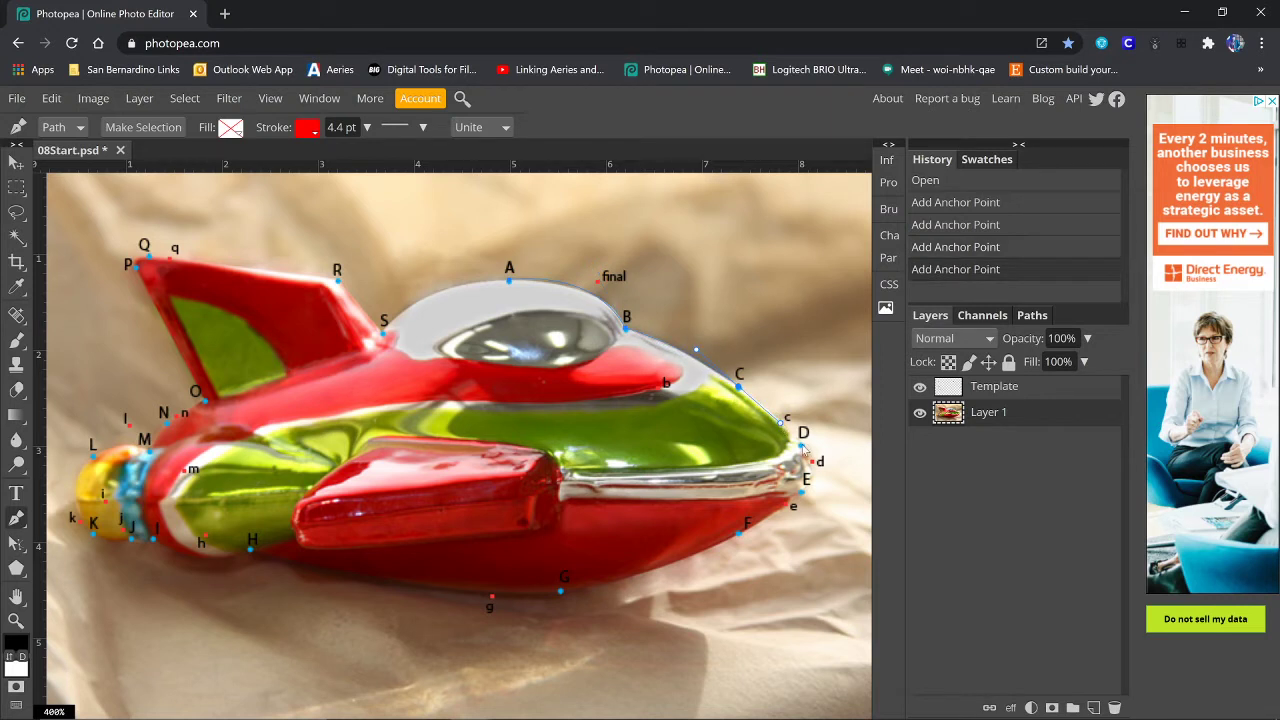
drag(803, 445, 791, 508)
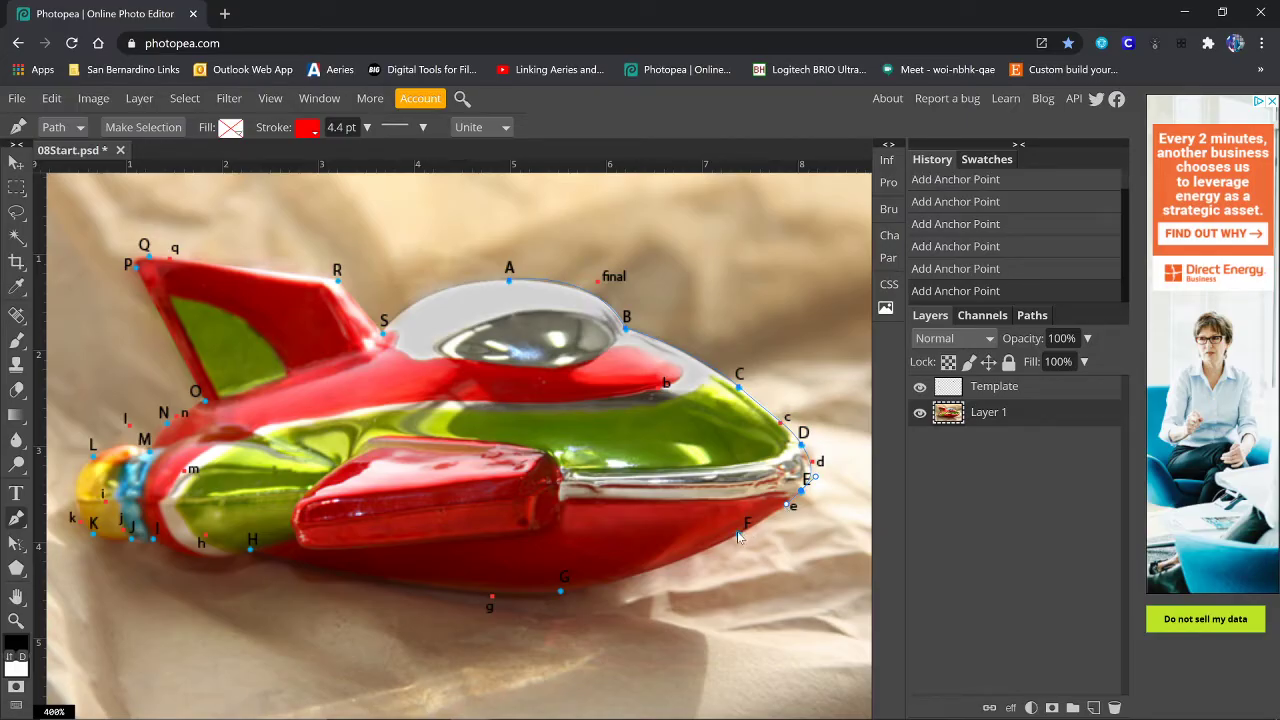
- Continue the path along the spaceship's underside through F, G and H, pulling the curve handles to g and h
click(738, 537)
drag(559, 591, 491, 595)
drag(250, 549, 200, 533)
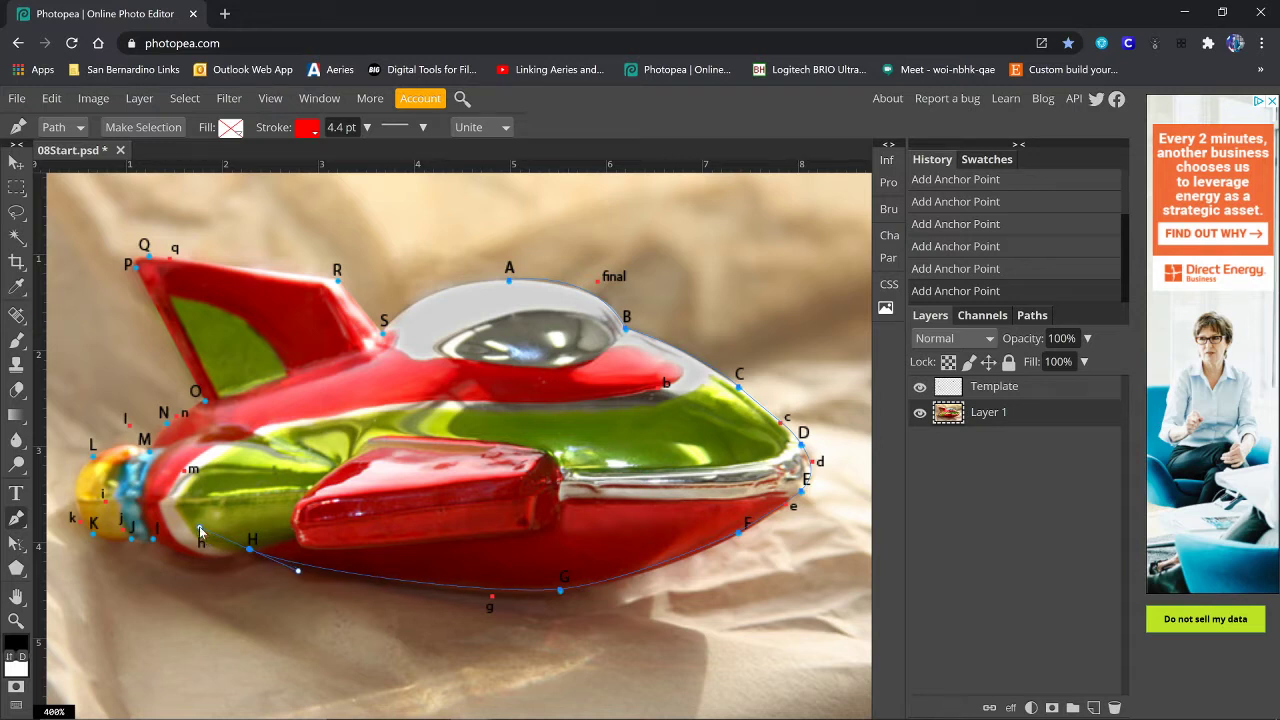
drag(199, 526, 199, 527)
alt+click(250, 551)
- Continue the path around the tail with curved anchor points at I, J and K, undoing and placing the K point again
drag(153, 538, 108, 506)
drag(133, 544, 126, 536)
drag(96, 537, 81, 528)
mouse_move(98, 700)
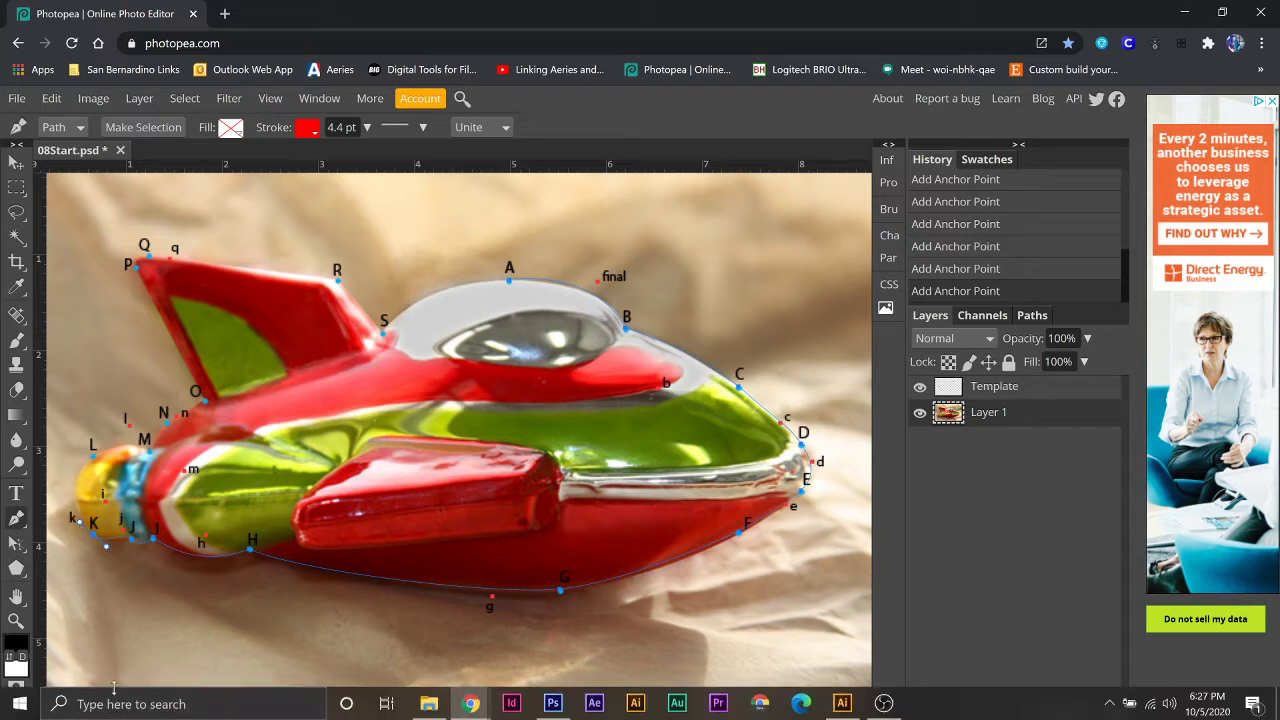
key(ctrl+z)
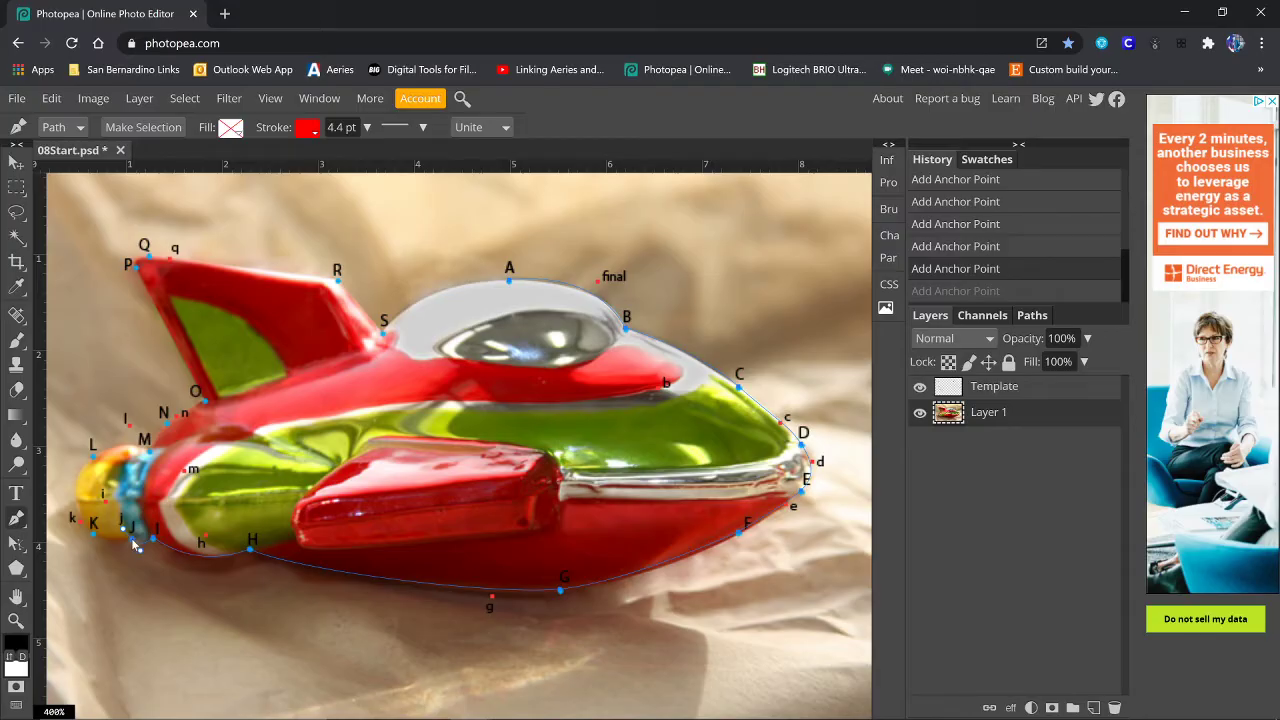
key(ctrl+shift+z)
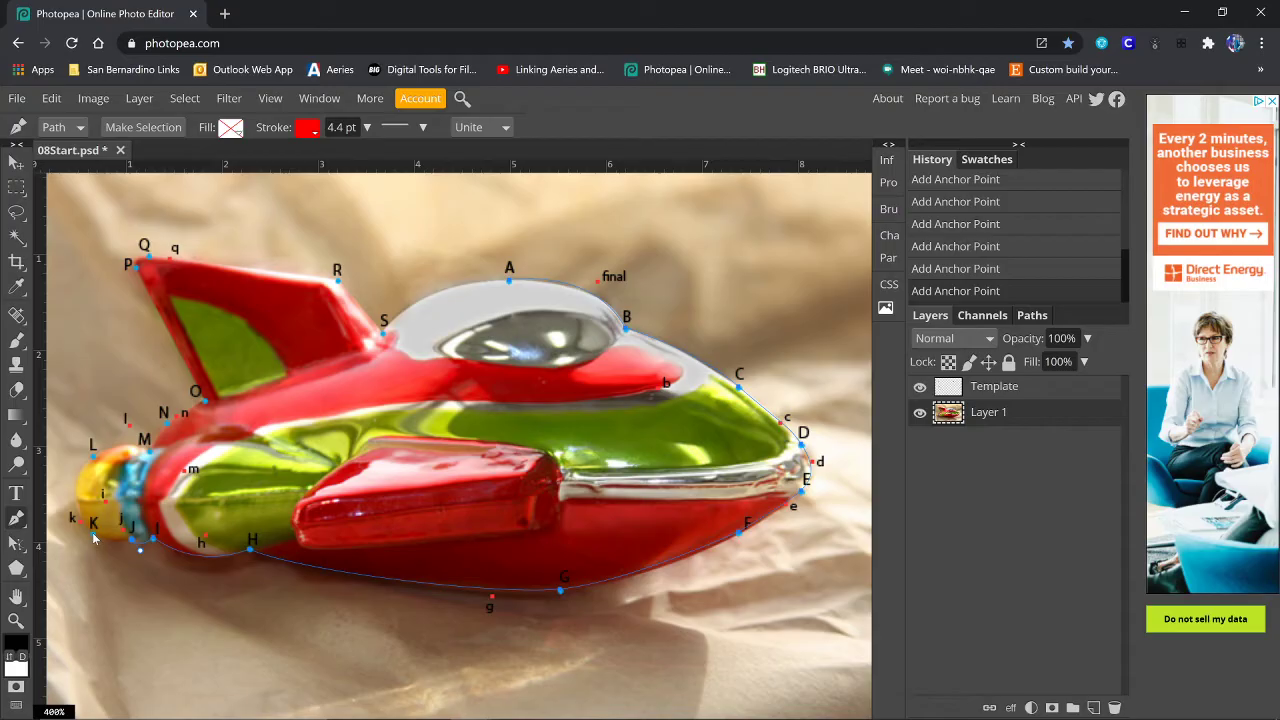
drag(92, 533, 80, 524)
- Trace the tail and fin from L through M, N, O, P, Q, R and S, and close the path at A
drag(93, 458, 132, 431)
drag(150, 455, 185, 473)
drag(148, 258, 172, 264)
click(337, 281)
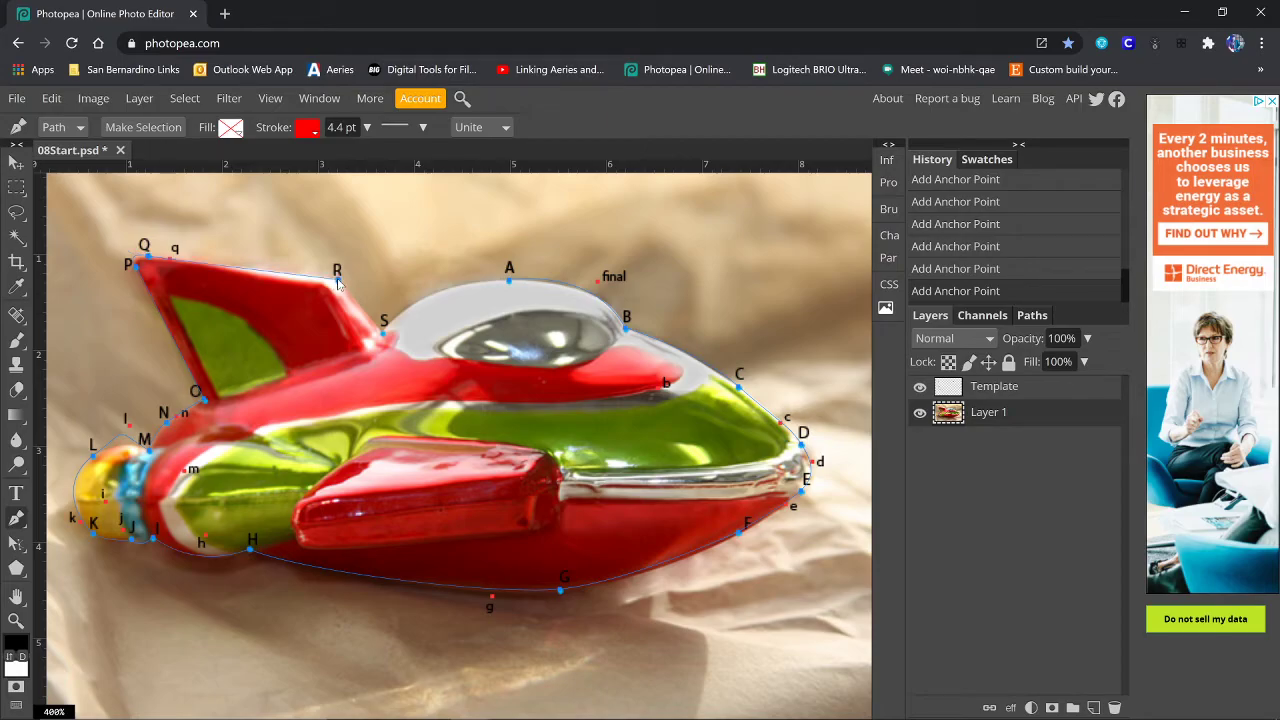
click(380, 332)
drag(509, 284, 598, 287)
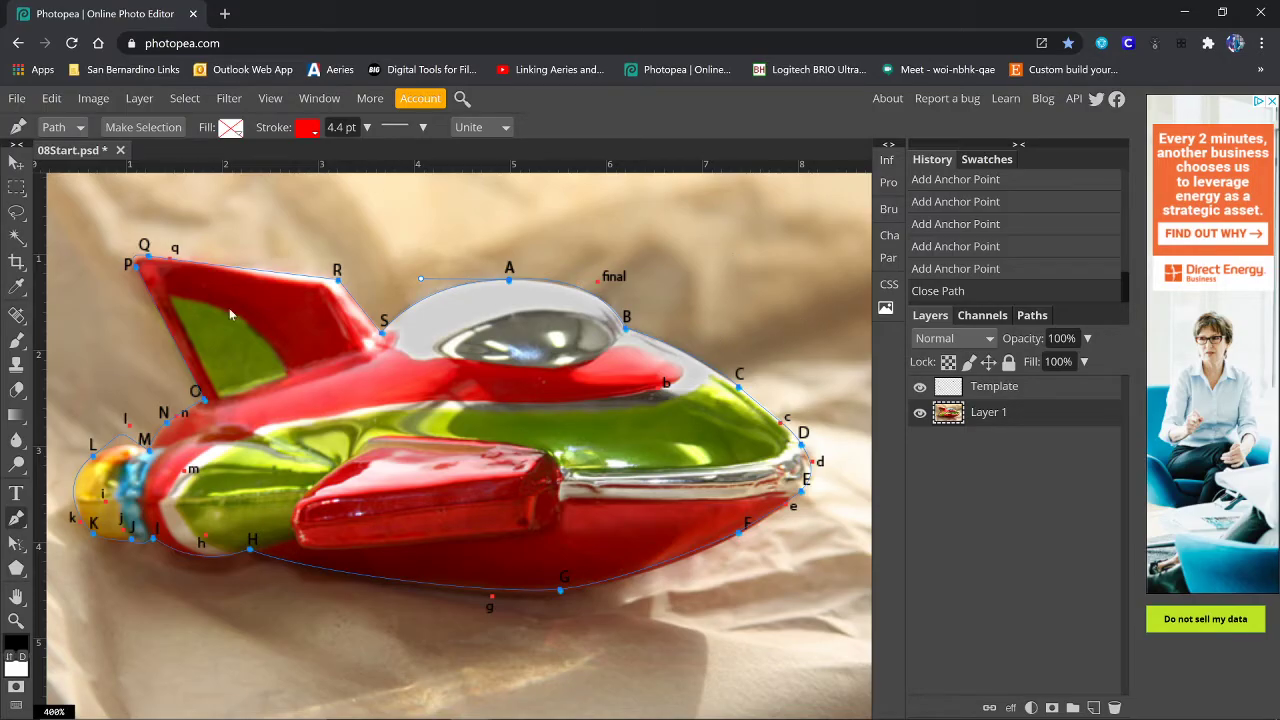
- Check the work path in the paths list and save the document as a PSD
click(1035, 316)
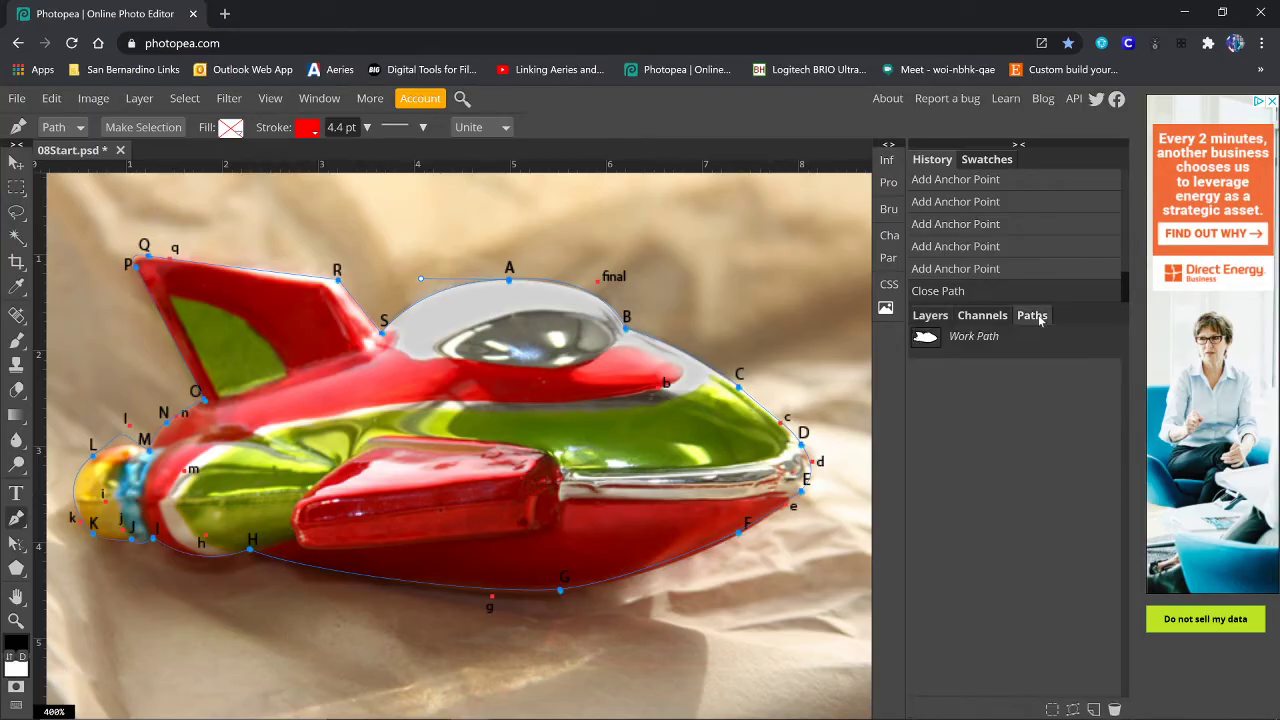
click(929, 317)
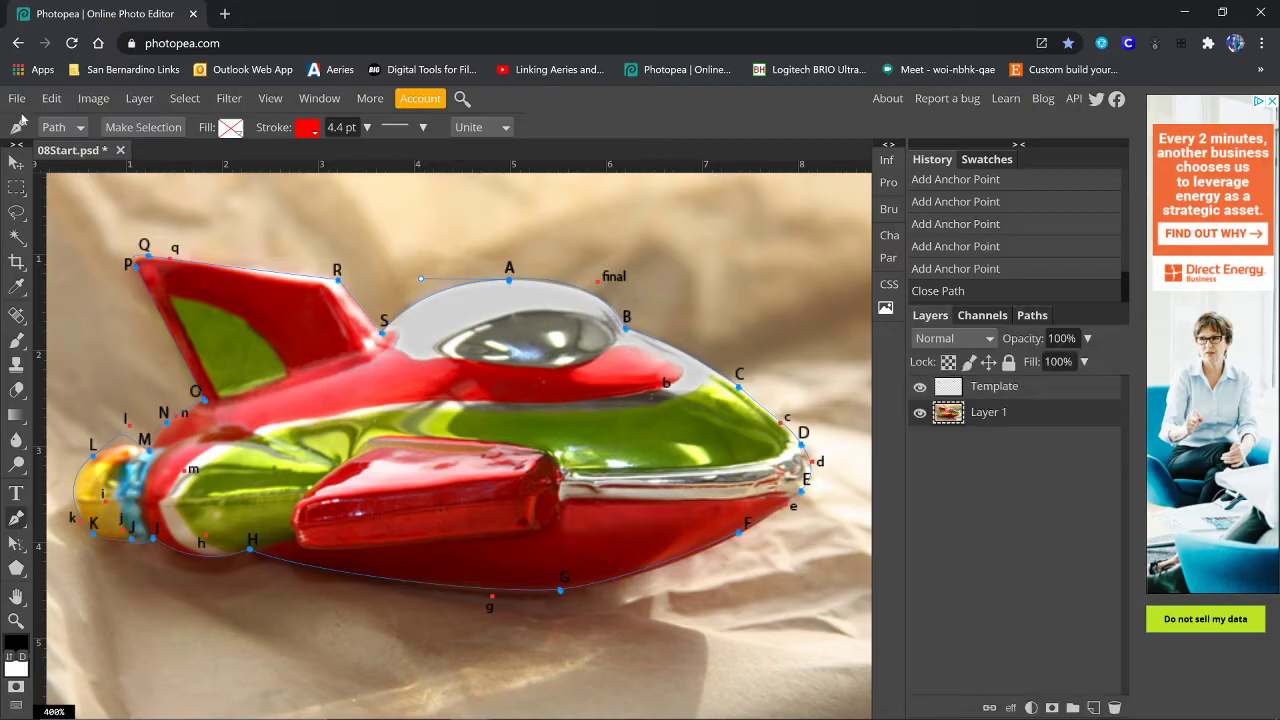
click(17, 98)
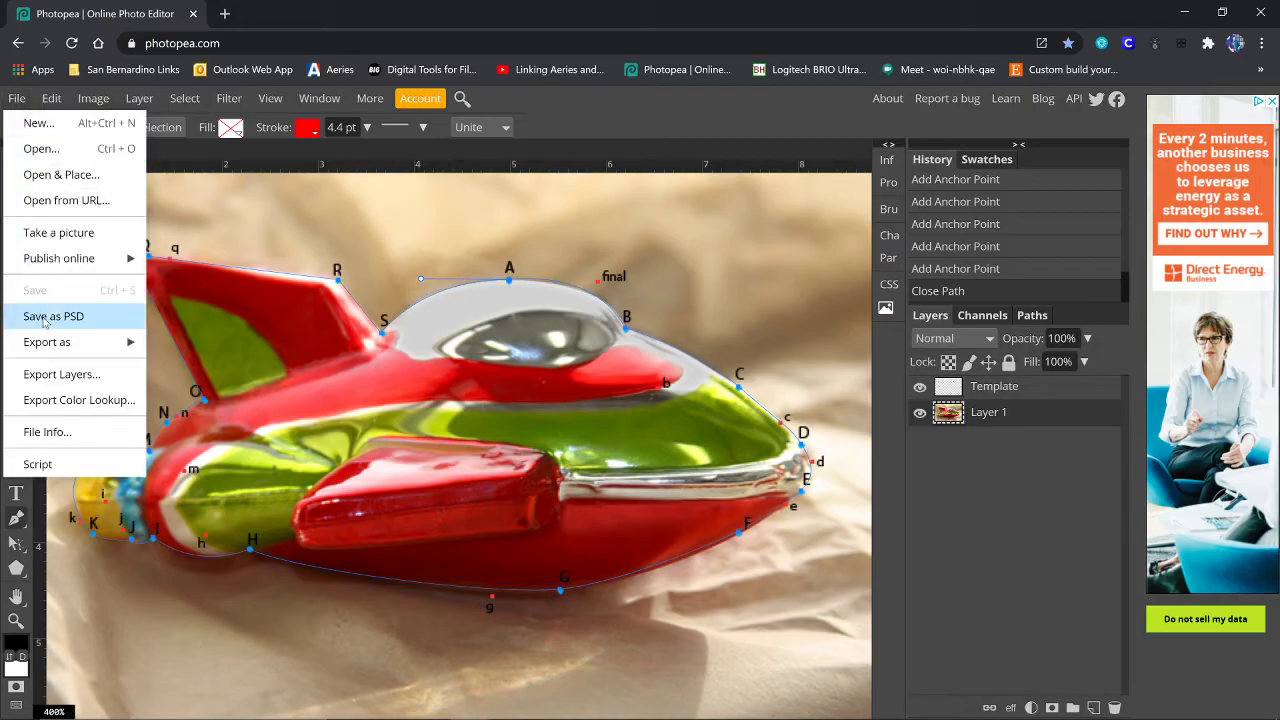
click(44, 317)
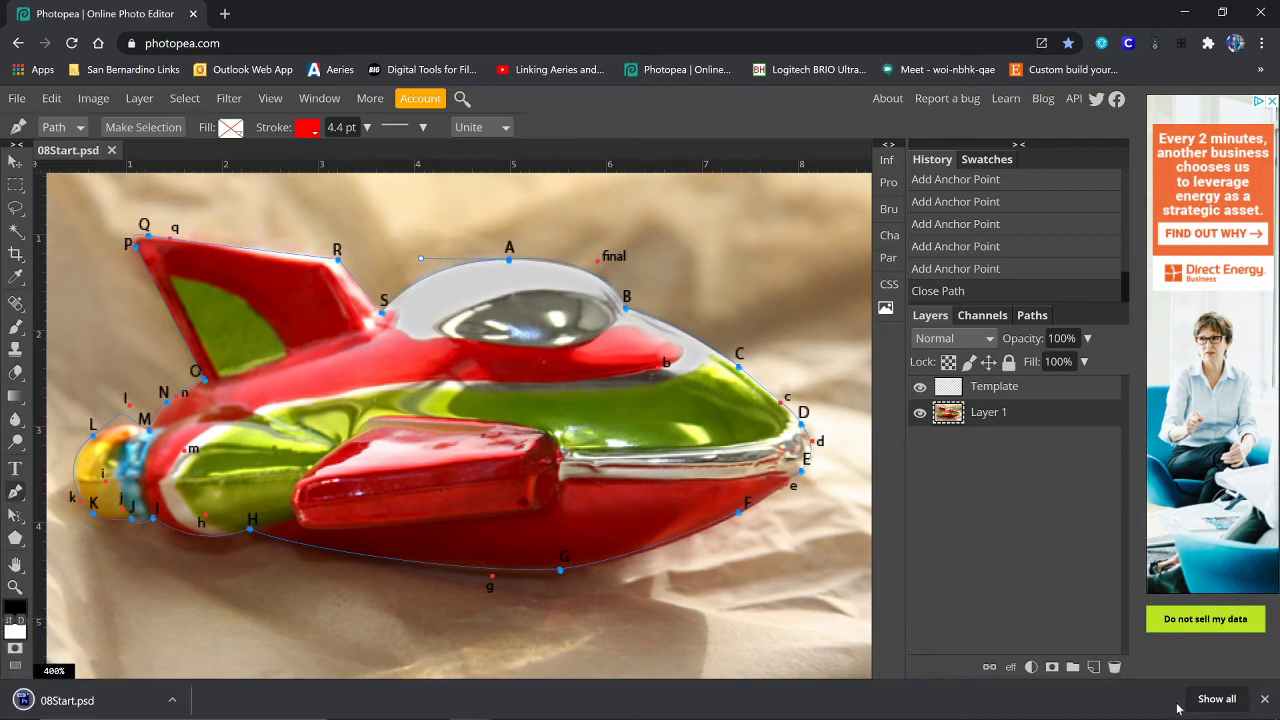
click(1264, 703)
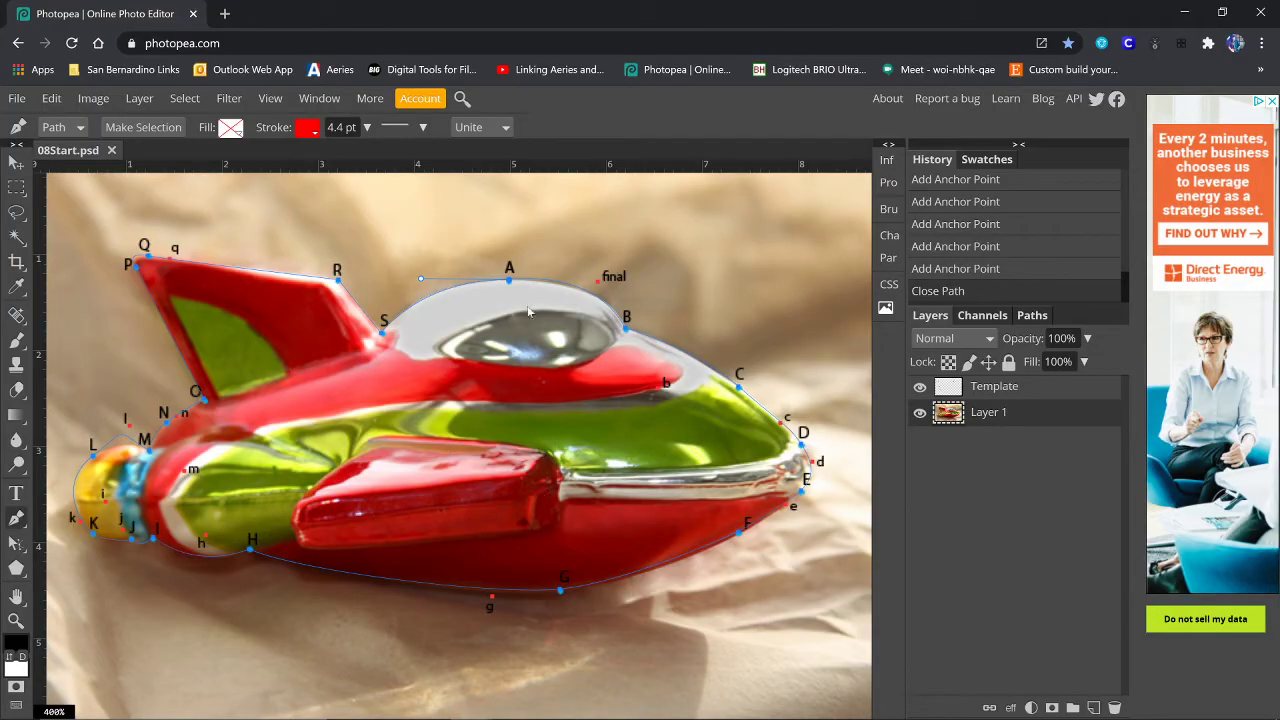
- Convert the spaceship work path into a selection
click(1032, 316)
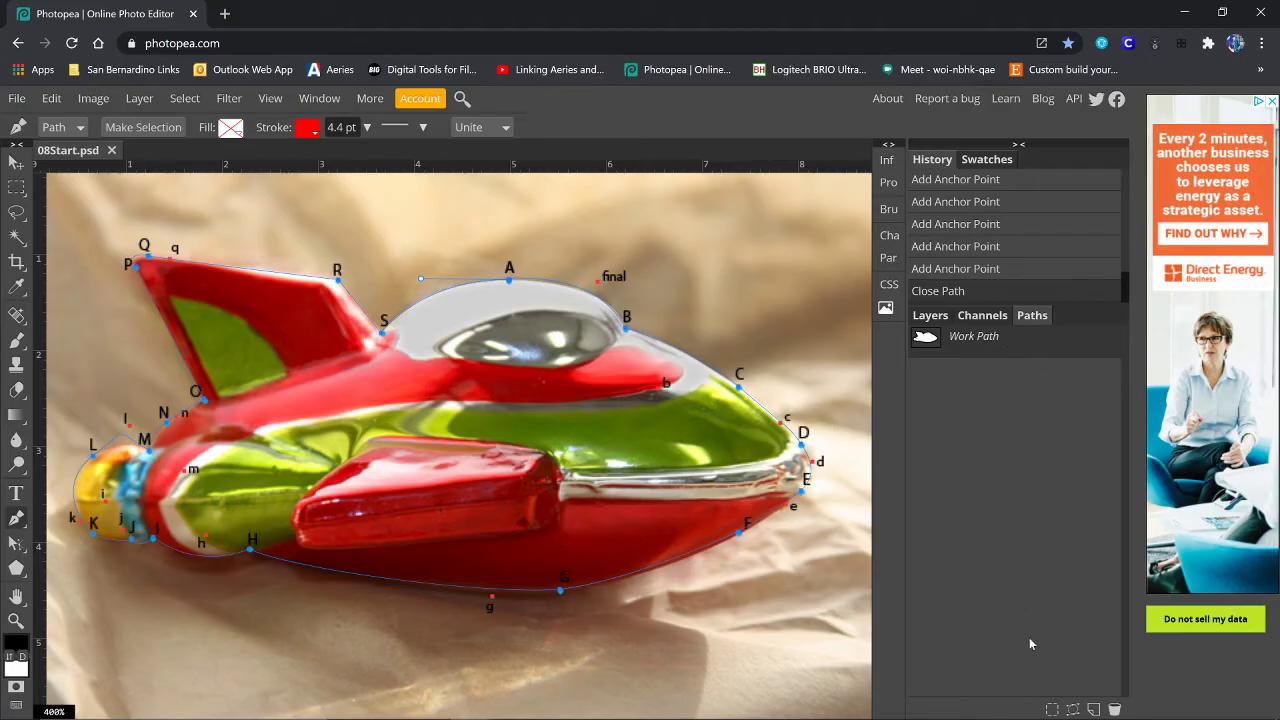
click(1052, 711)
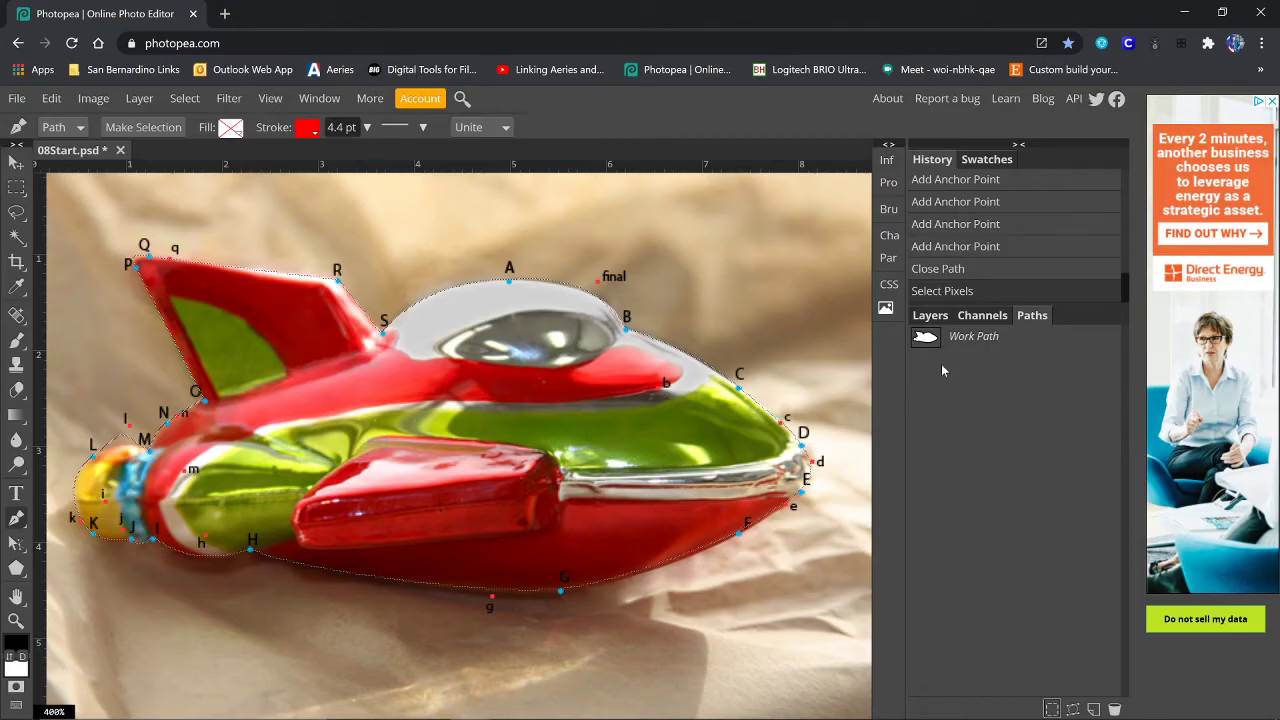
- Create a new layer via copy from the selected spaceship on Layer 1
click(930, 316)
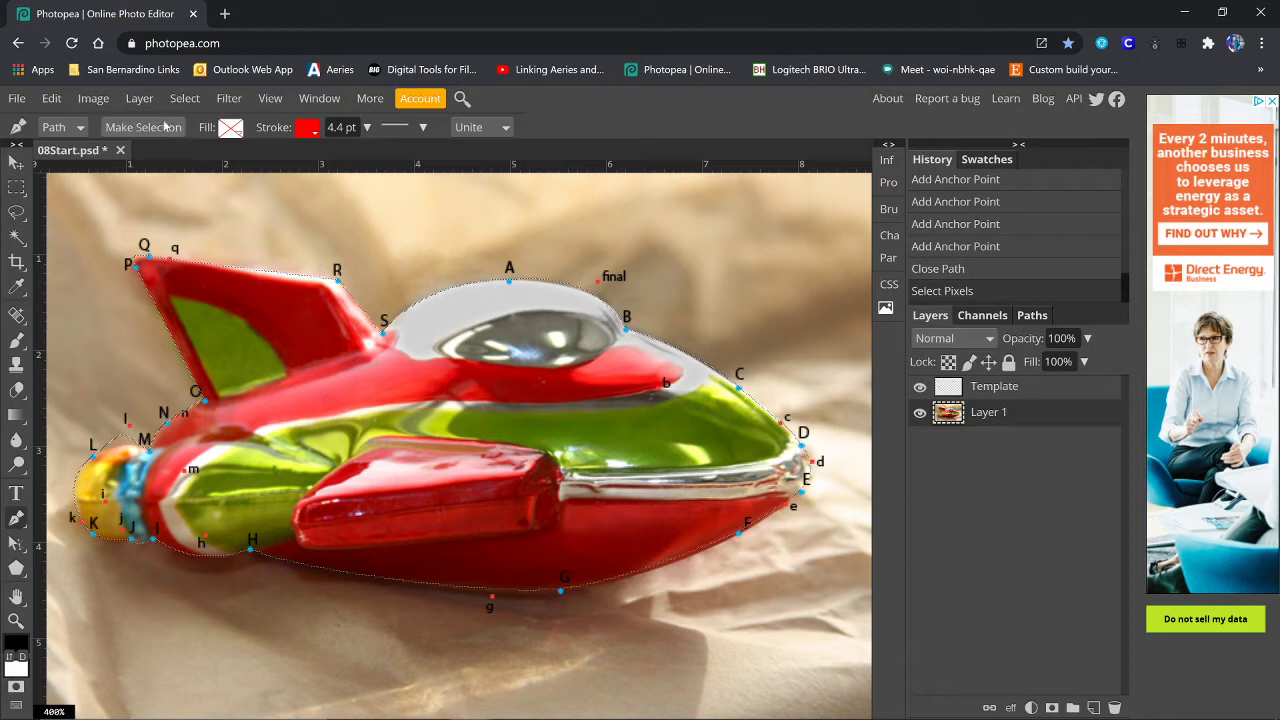
click(139, 100)
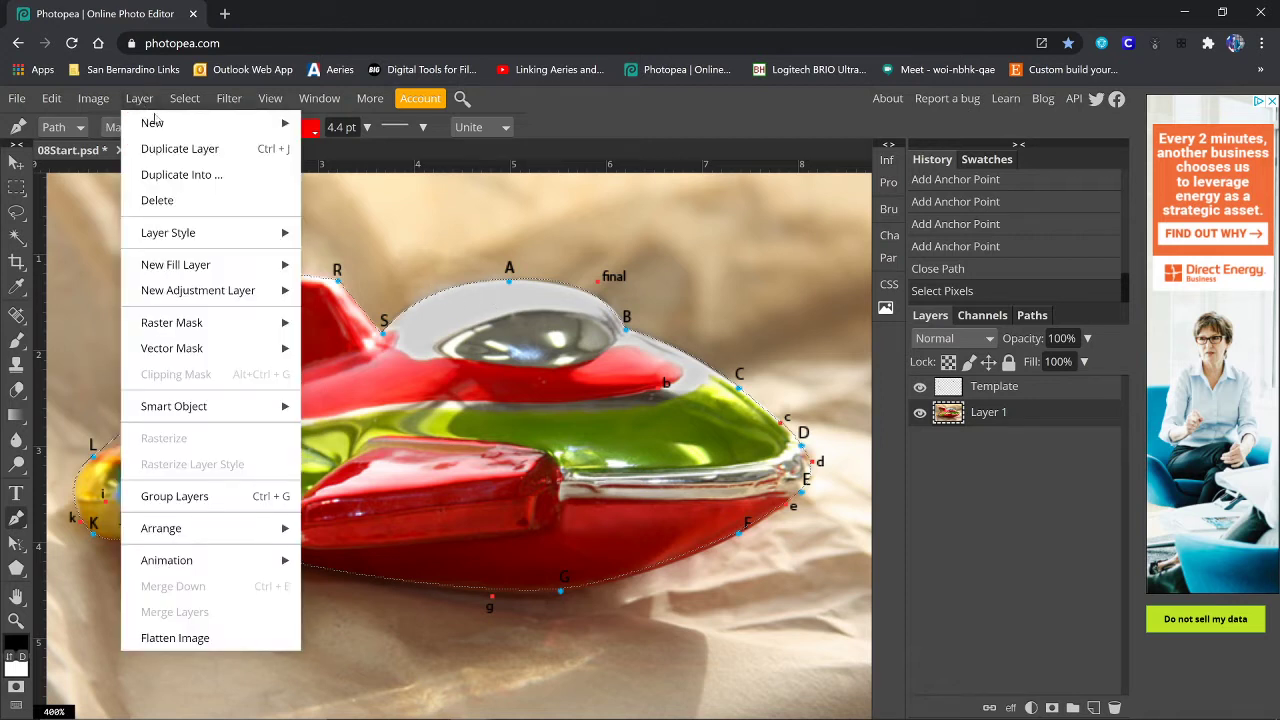
mouse_move(165, 123)
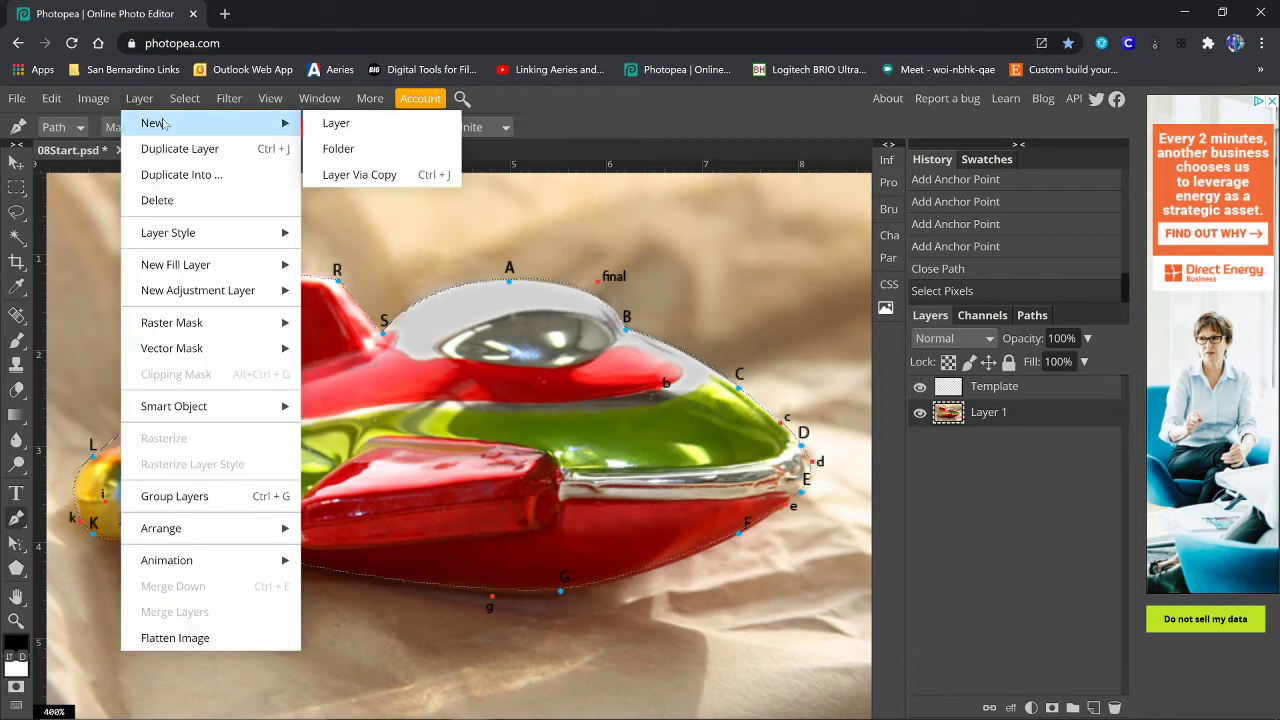
click(358, 175)
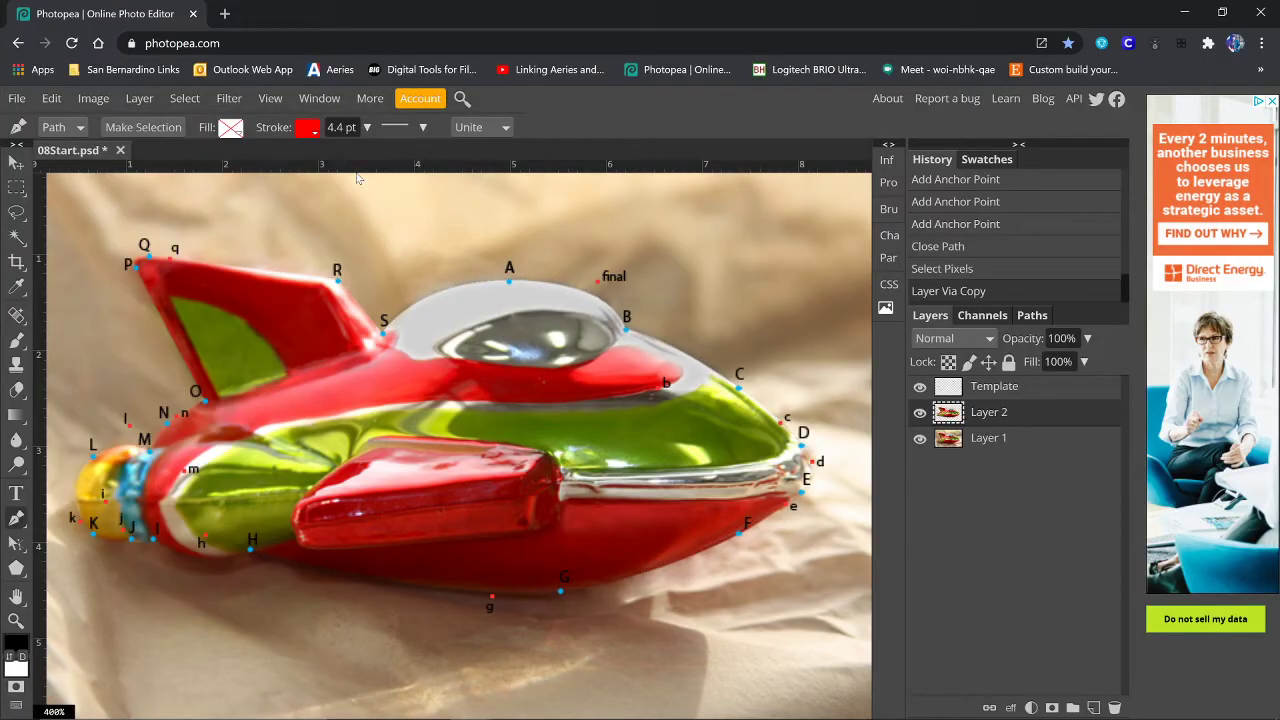
- Rename the copied layer to spaceship and hide the Template layer and Layer 1
double_click(992, 413)
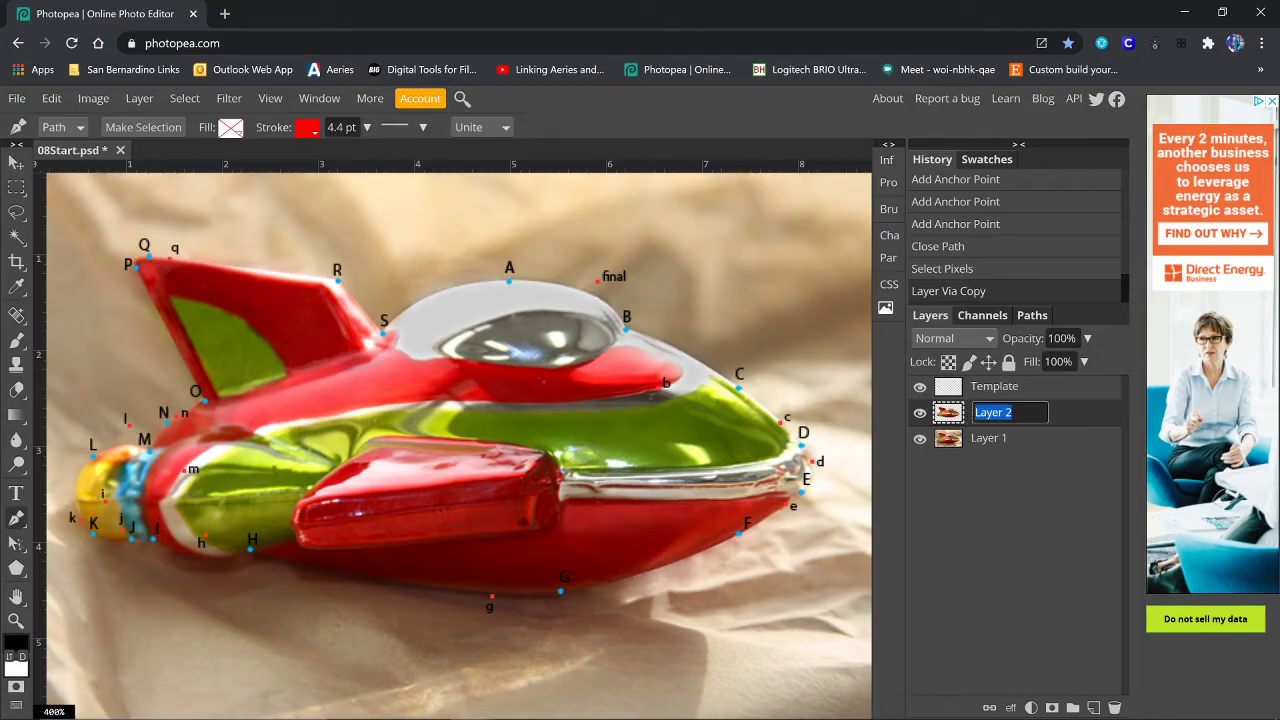
text(space)
text(chip)
key(BackSpace)
key(BackSpace)
key(BackSpace)
text(shi)
key(Return)
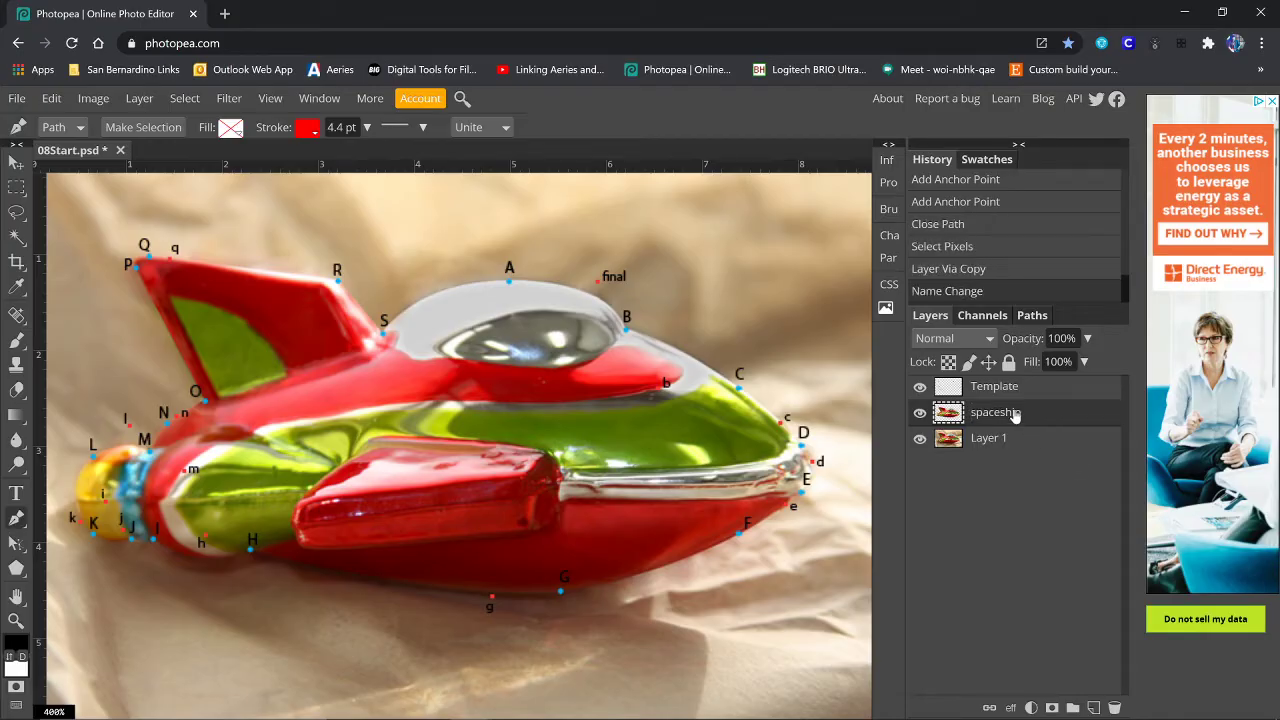
click(919, 387)
click(919, 438)
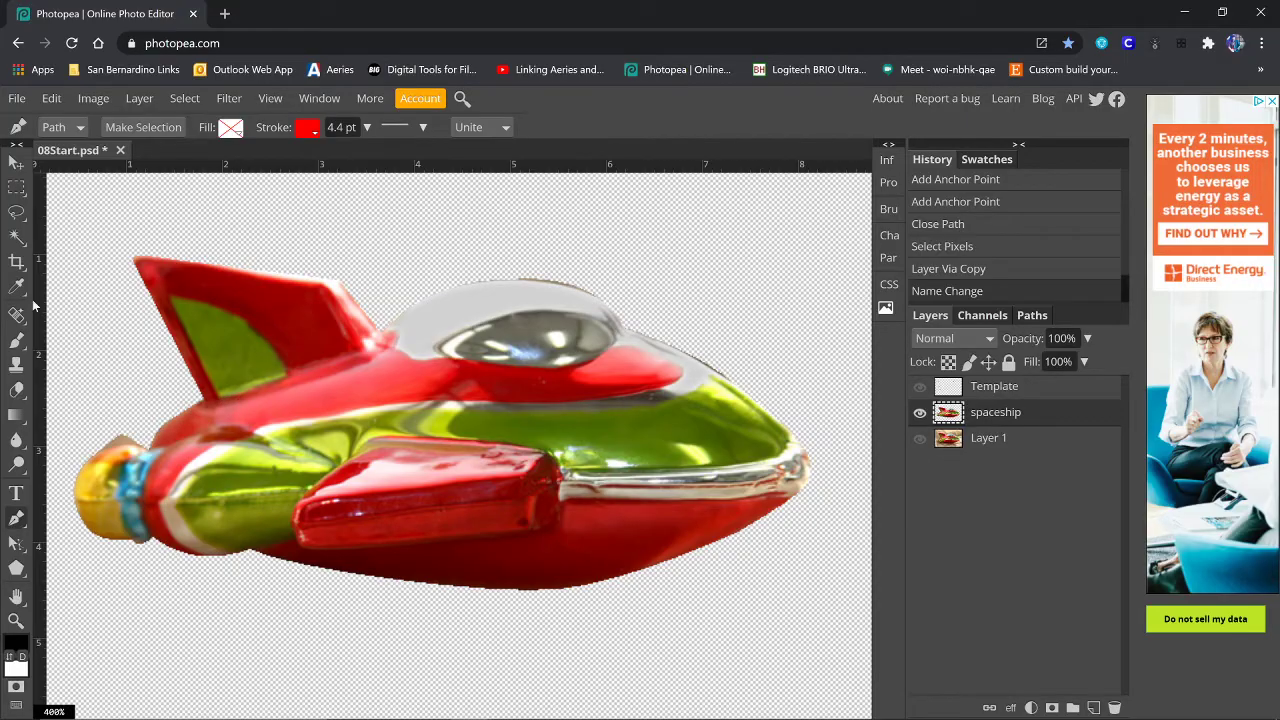
- Select the green area inside the tail fin with the Magic Wand at tolerance 32, delete it and deselect
click(16, 237)
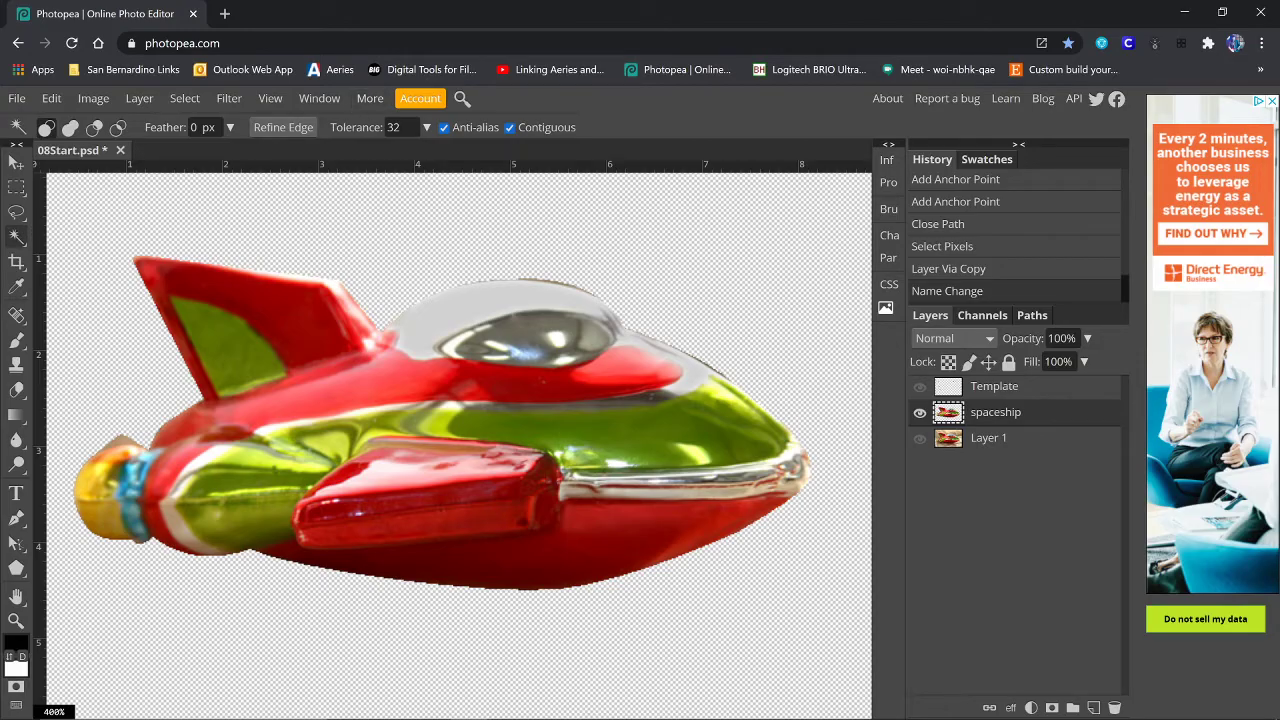
click(222, 355)
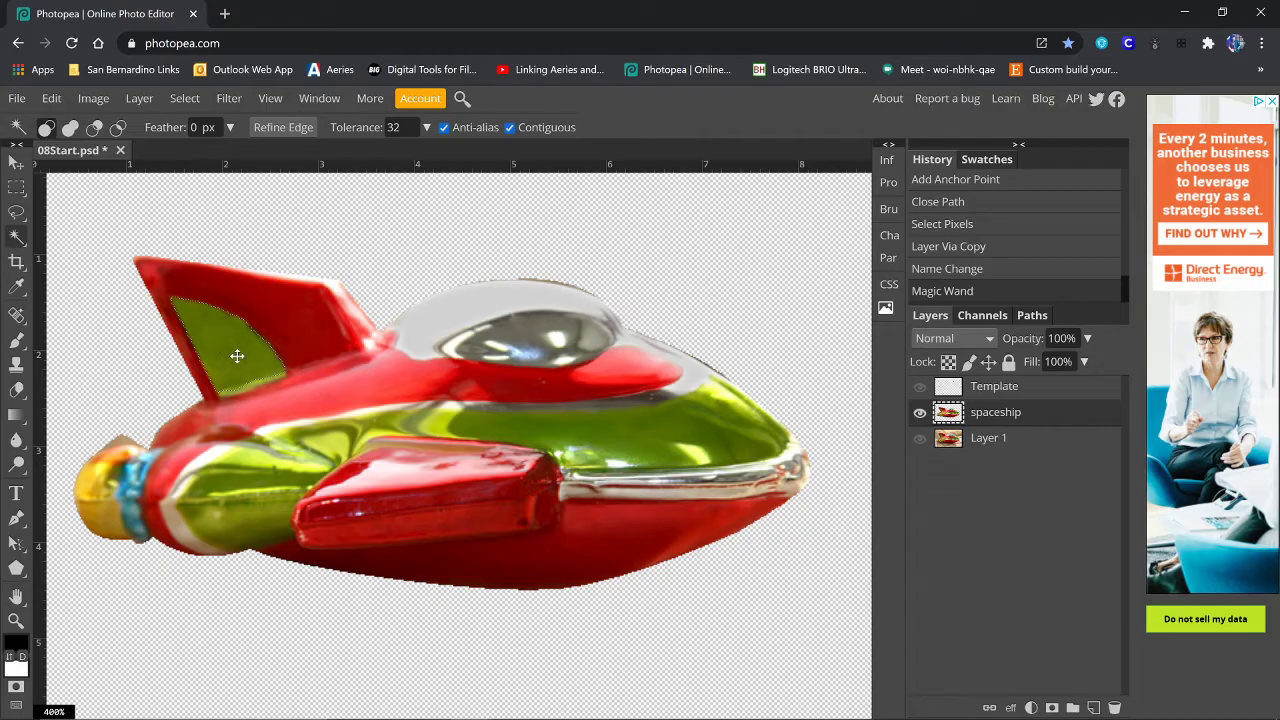
key(Delete)
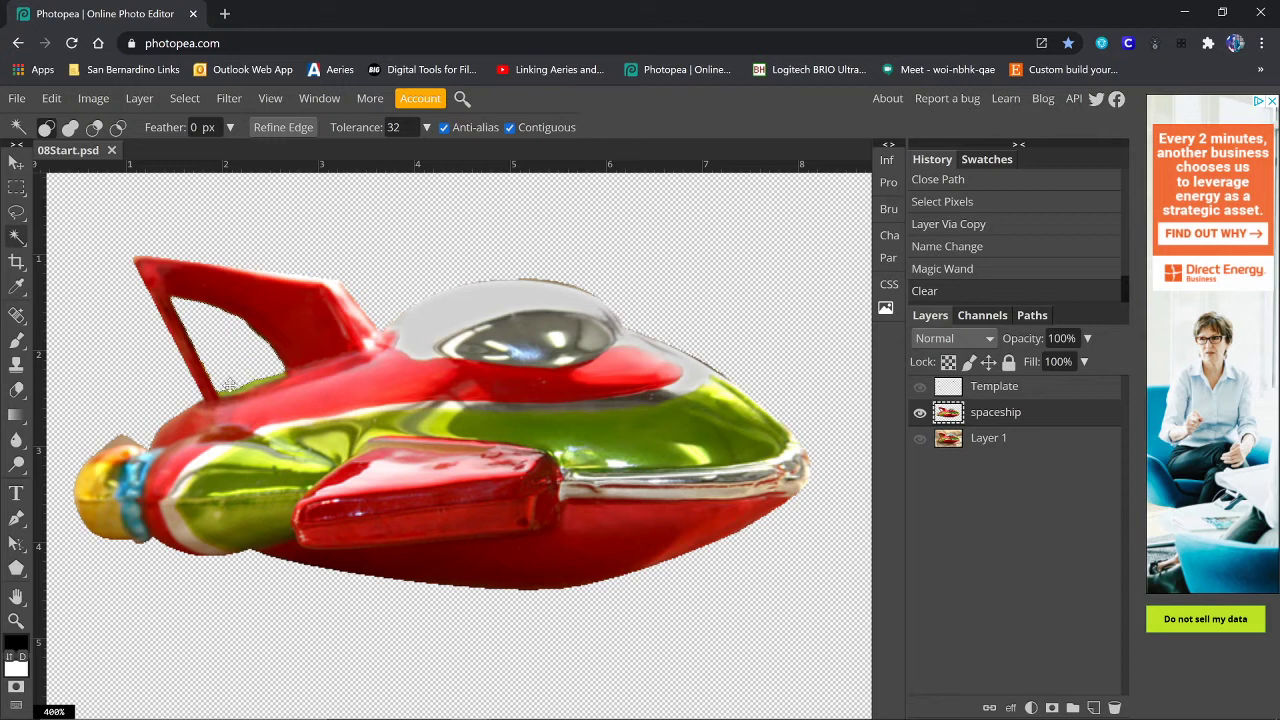
key(ctrl+d)
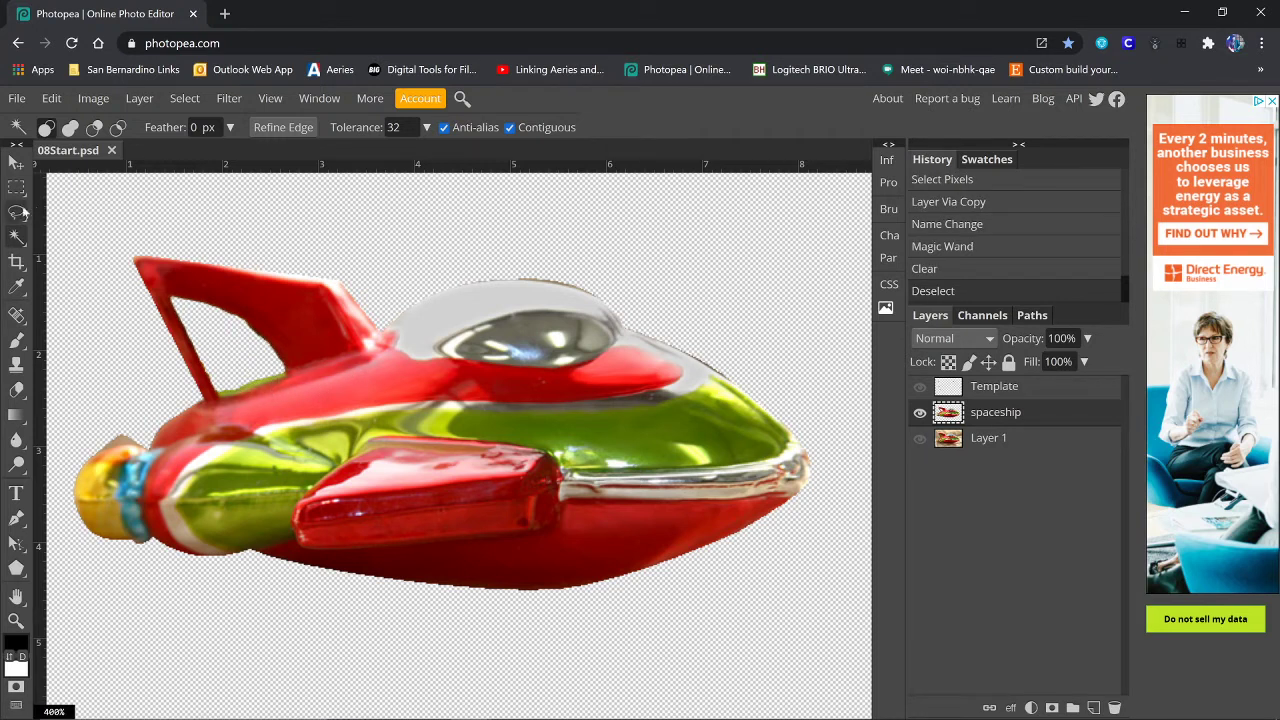
- Switch to the Move tool and save the document as a PSD
click(16, 165)
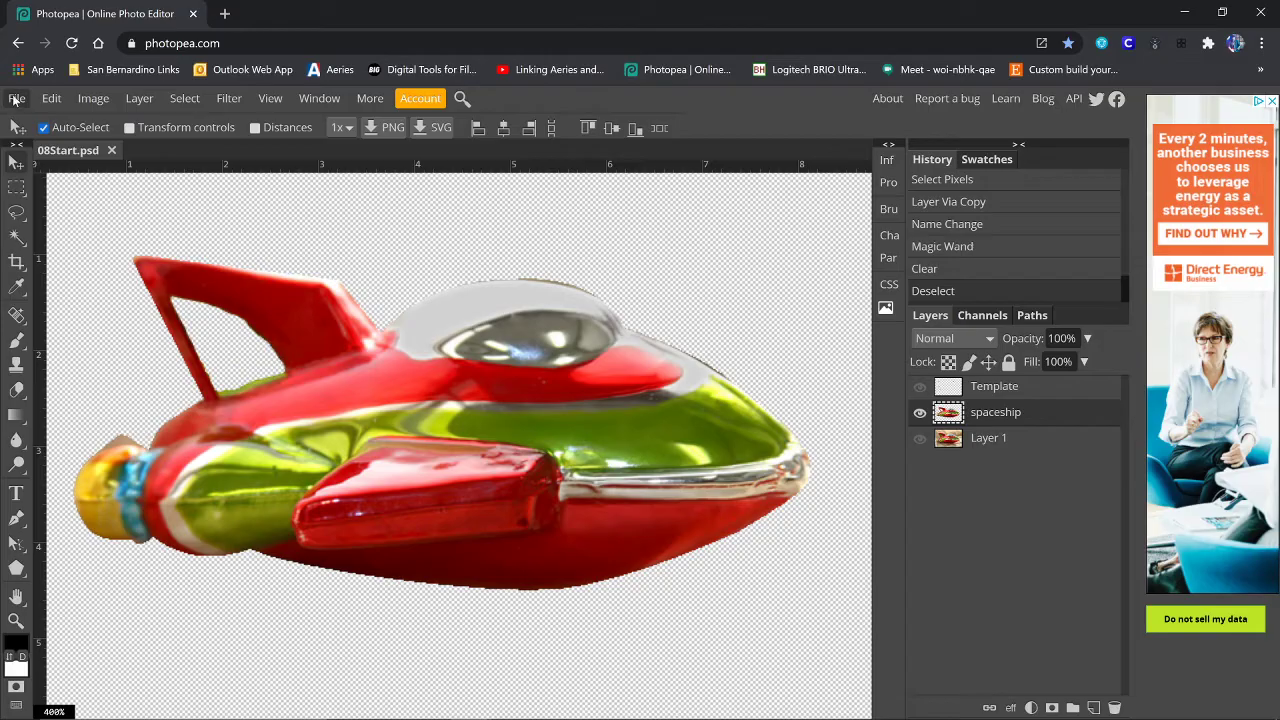
click(16, 98)
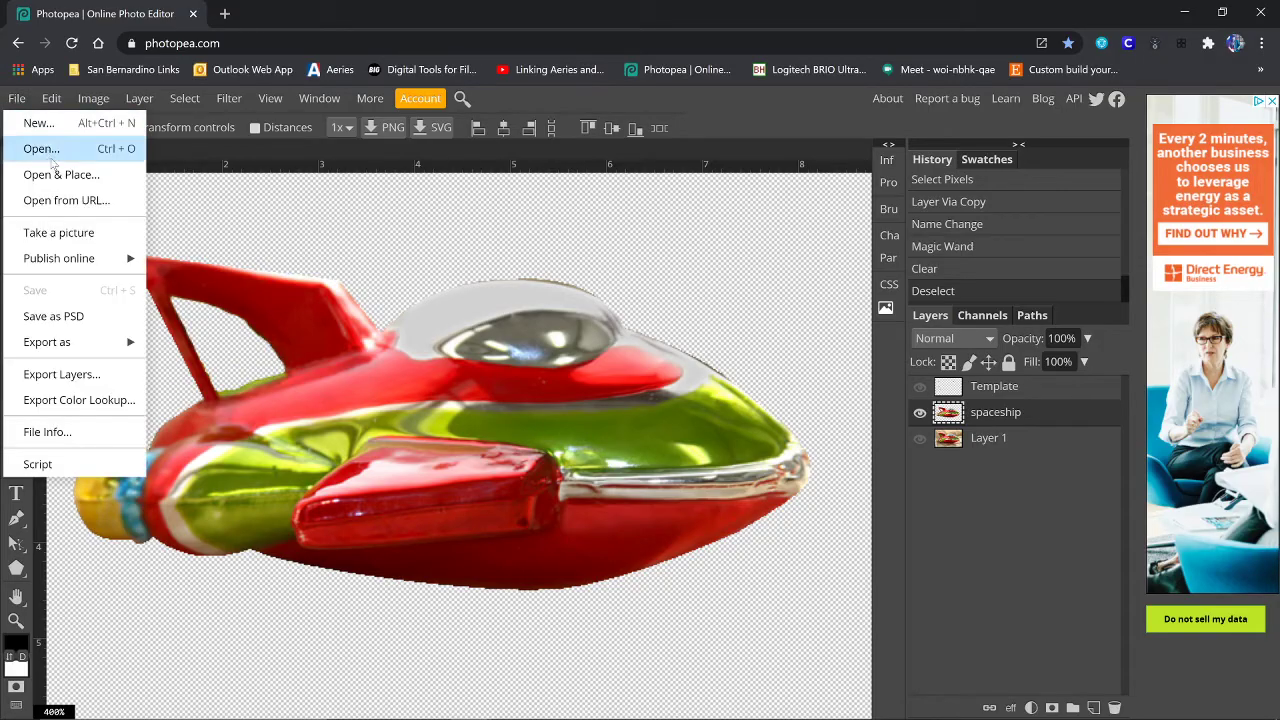
click(58, 315)
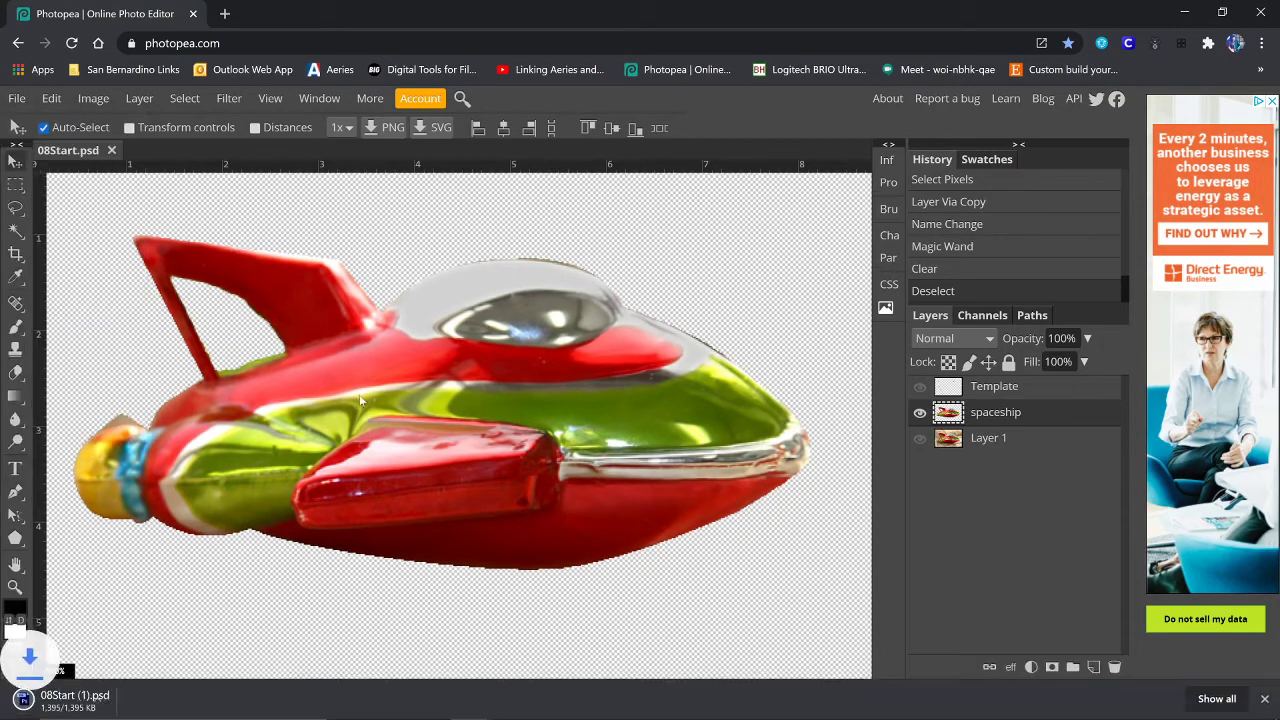
click(1264, 698)
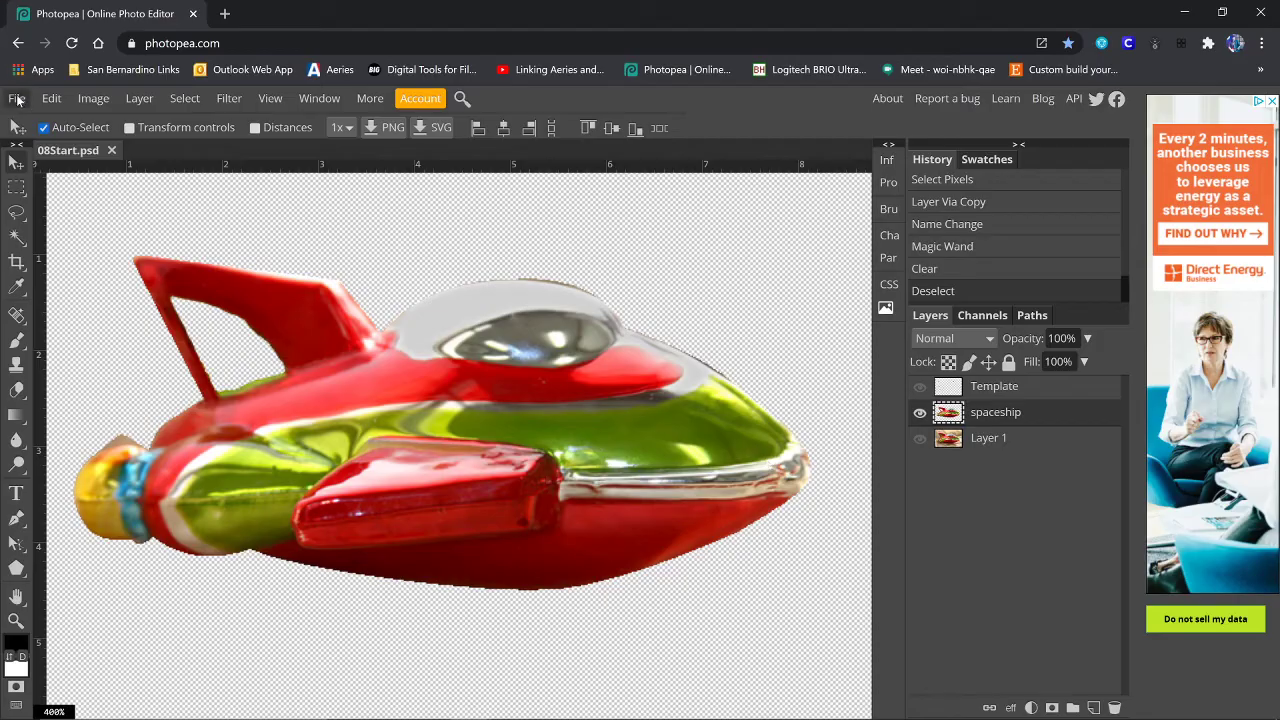
- Open 08Landscape.psd from the LESSON 8 folder
click(16, 98)
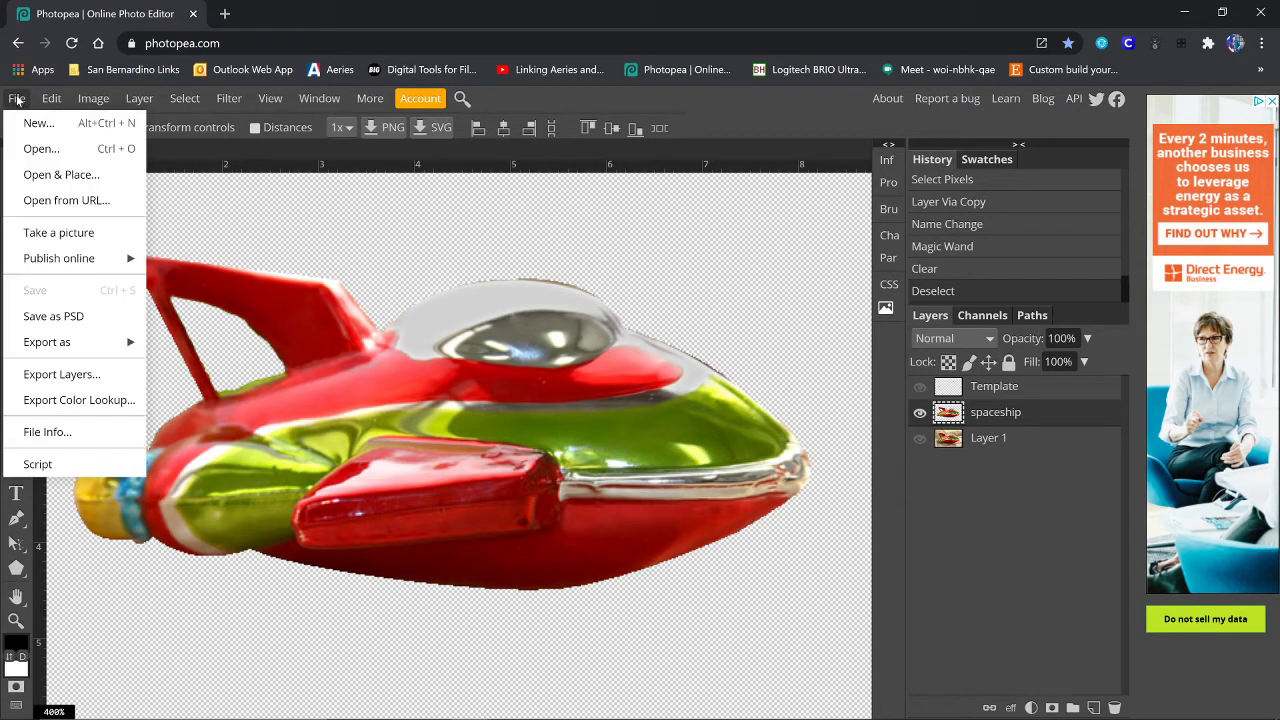
click(40, 148)
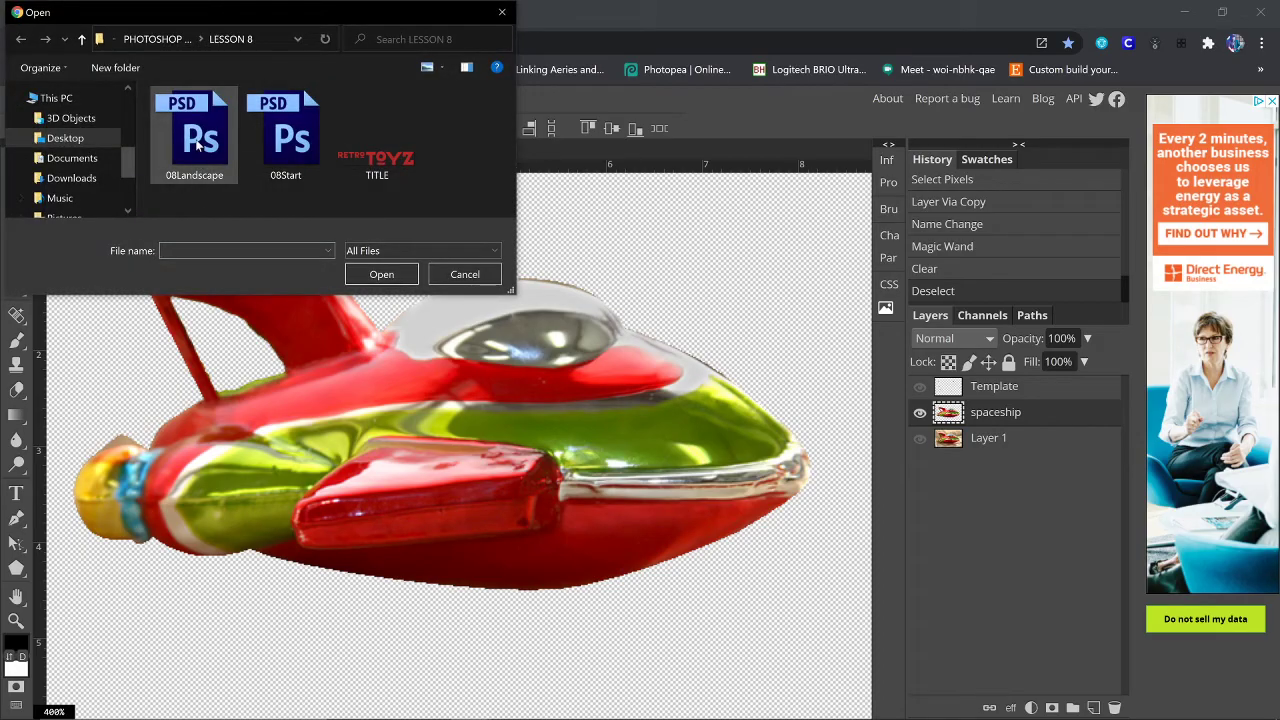
double_click(197, 146)
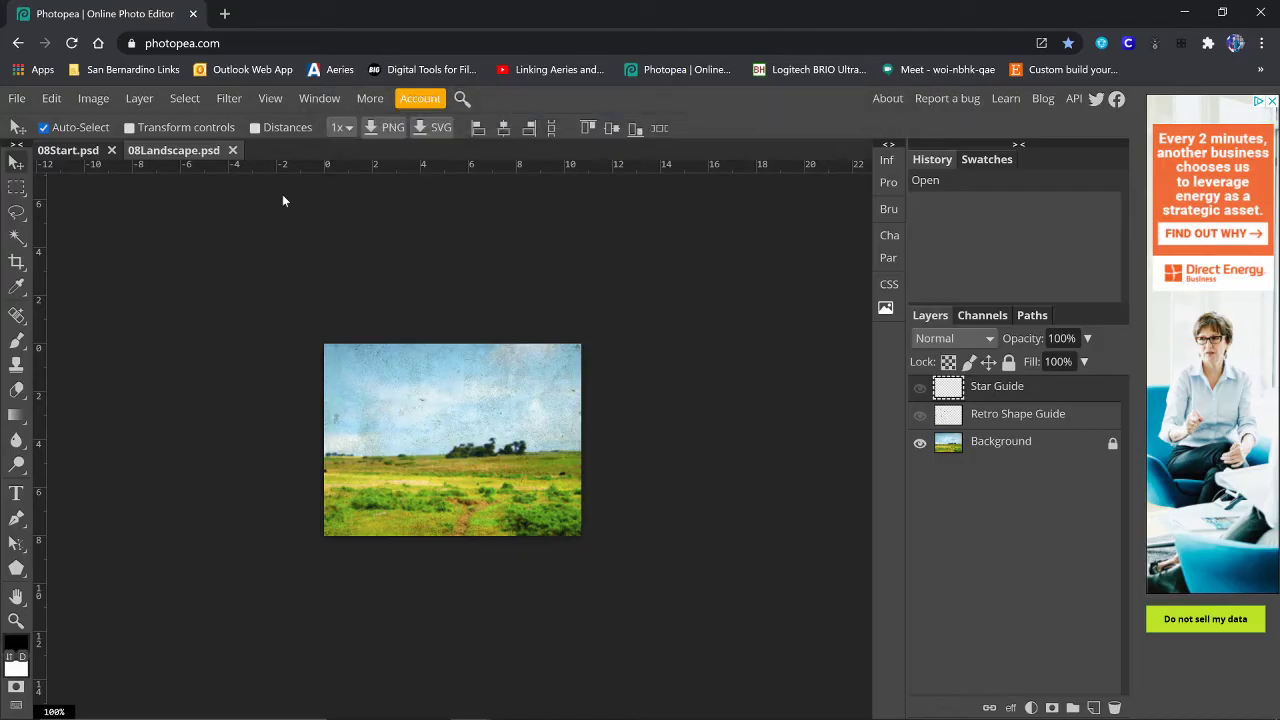
key(ctrl+plus)
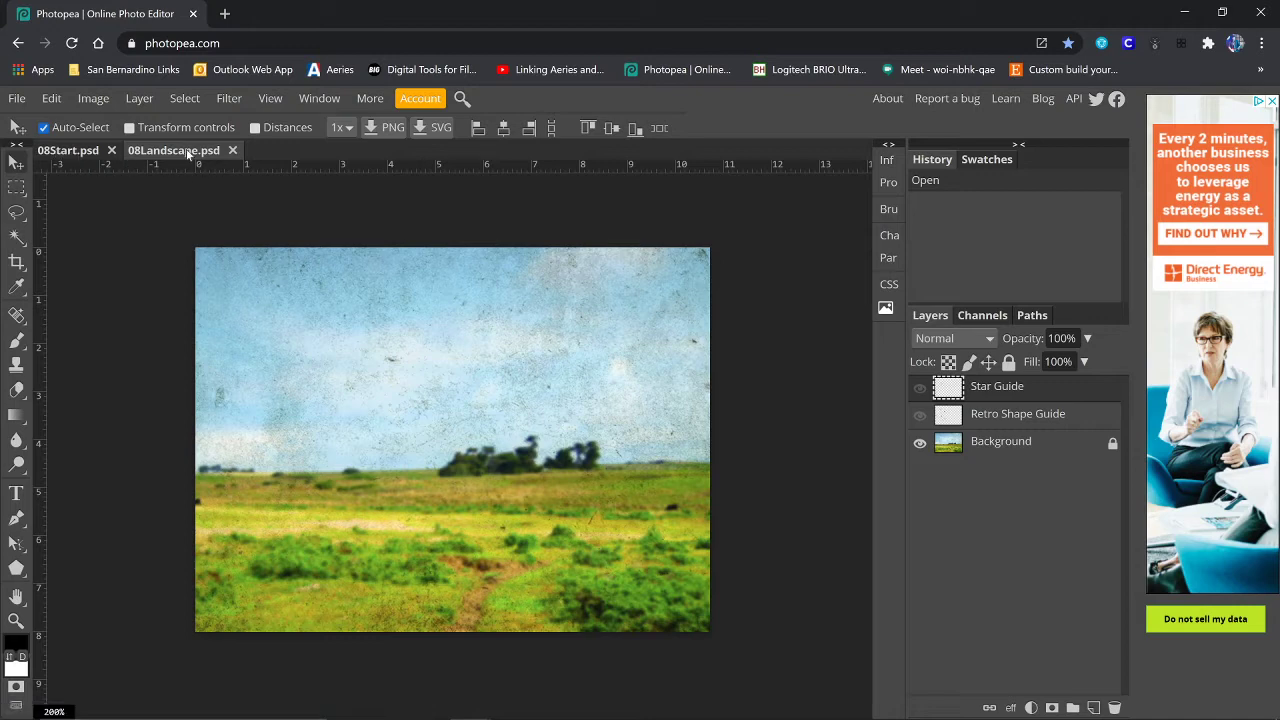
- Copy the spaceship from 08Start.psd into the centre of 08Landscape.psd and place its layer directly above Background
click(64, 150)
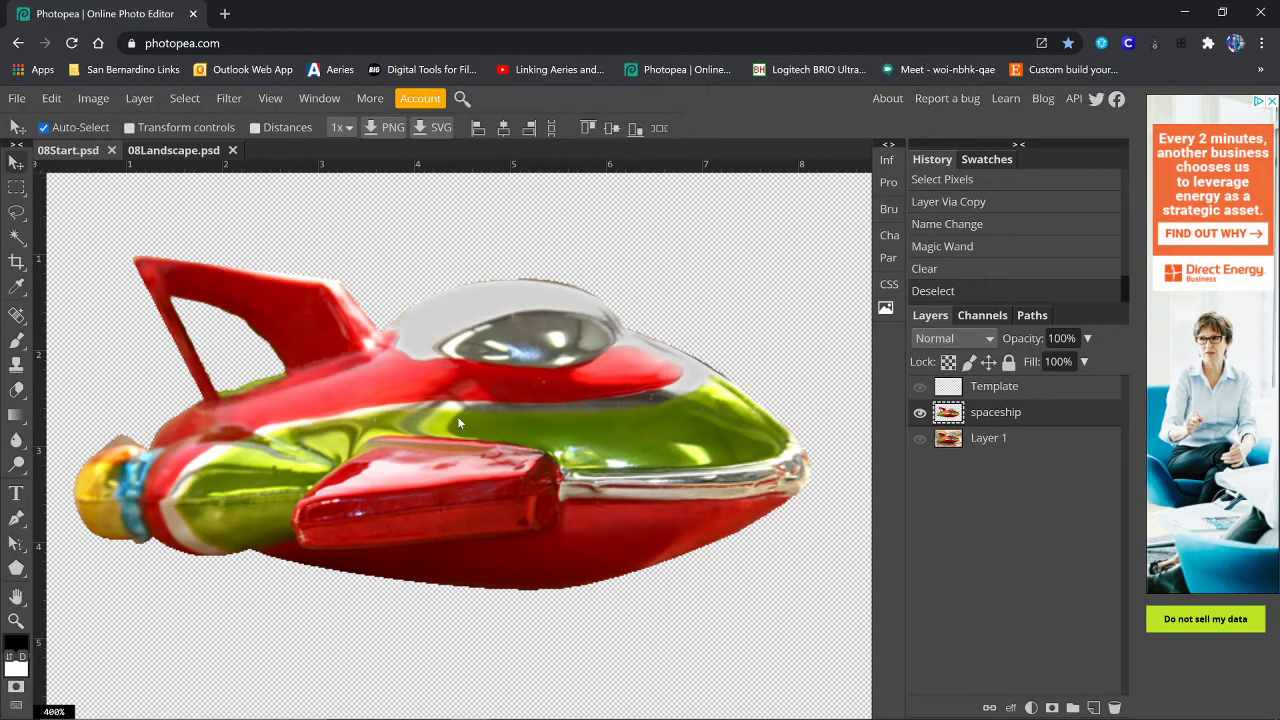
drag(457, 435, 447, 409)
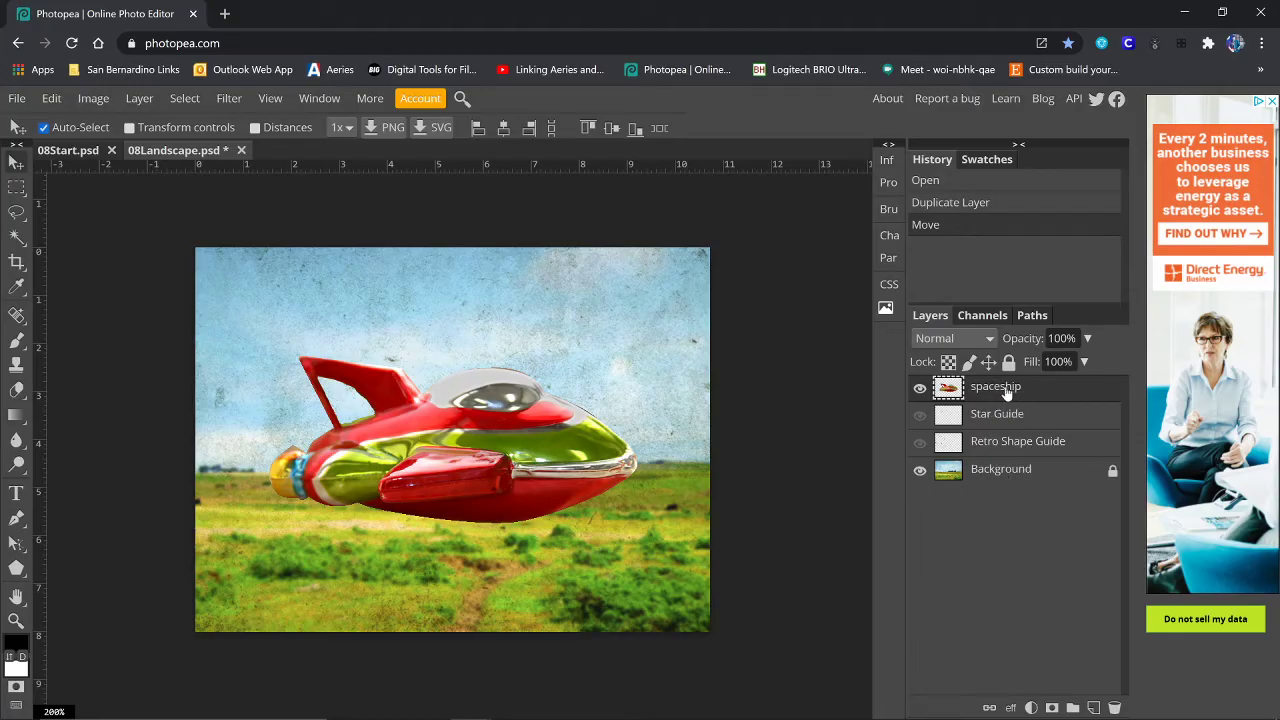
drag(1009, 391, 1005, 422)
drag(1001, 448, 1001, 450)
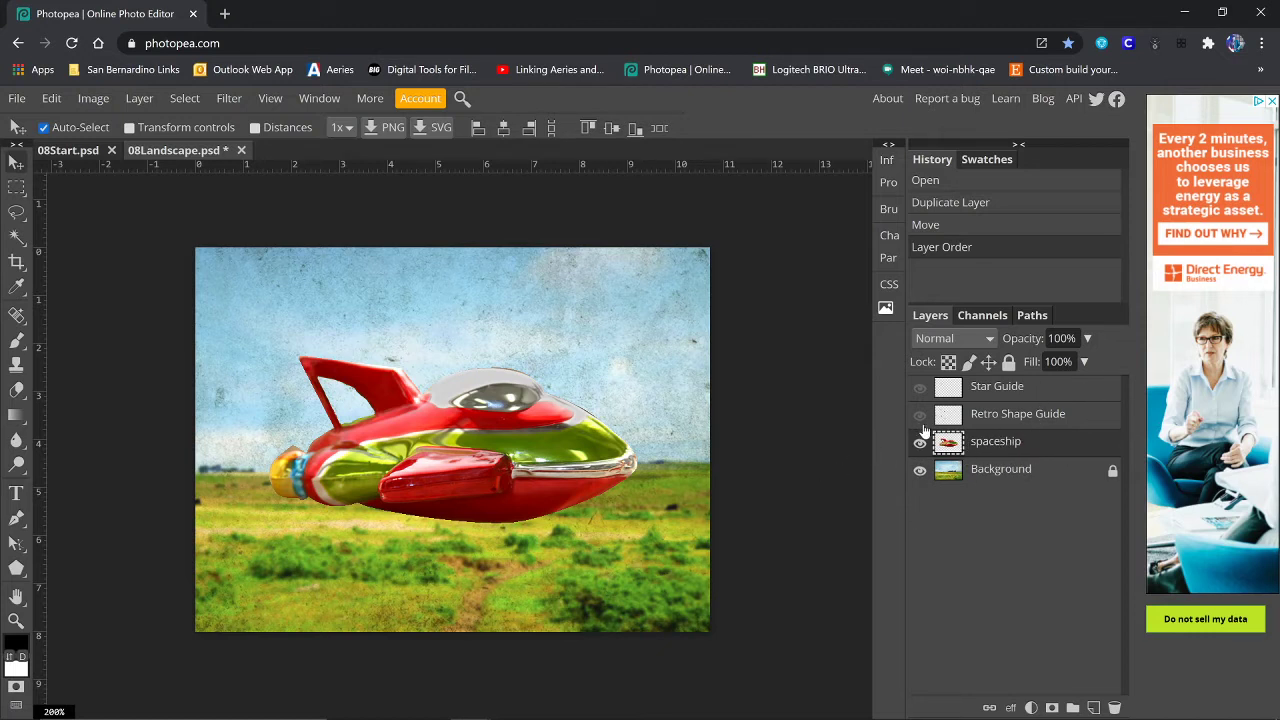
- Check the Star Guide layer briefly, leave it hidden, and make the Retro Shape Guide layer visible
click(919, 388)
click(919, 388)
click(919, 414)
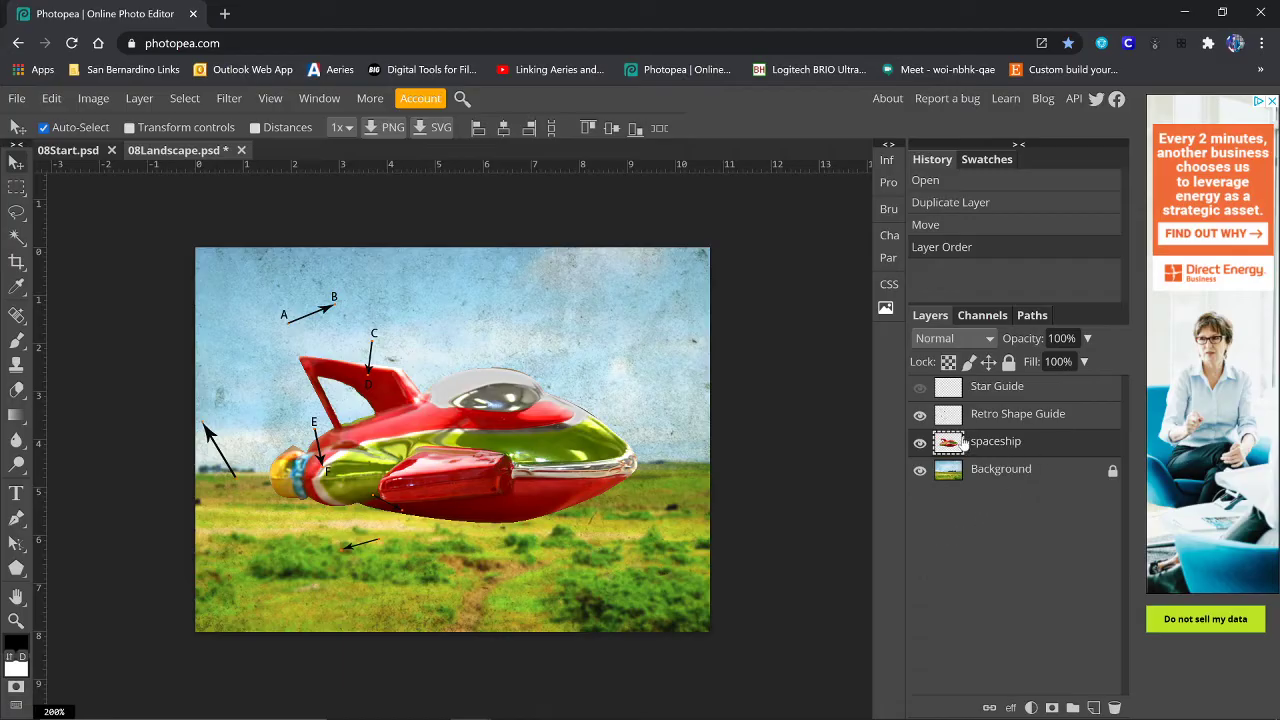
click(990, 418)
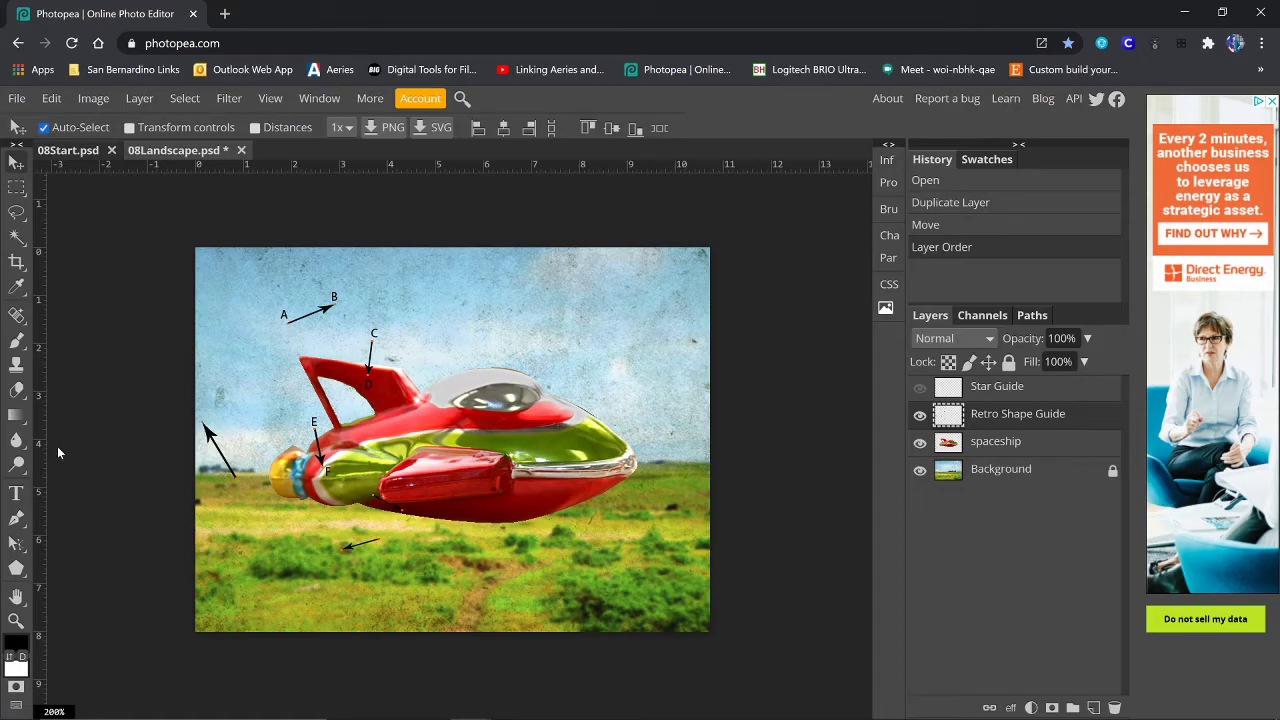
- Select the Background layer and set the Pen tool to Shape mode
click(17, 519)
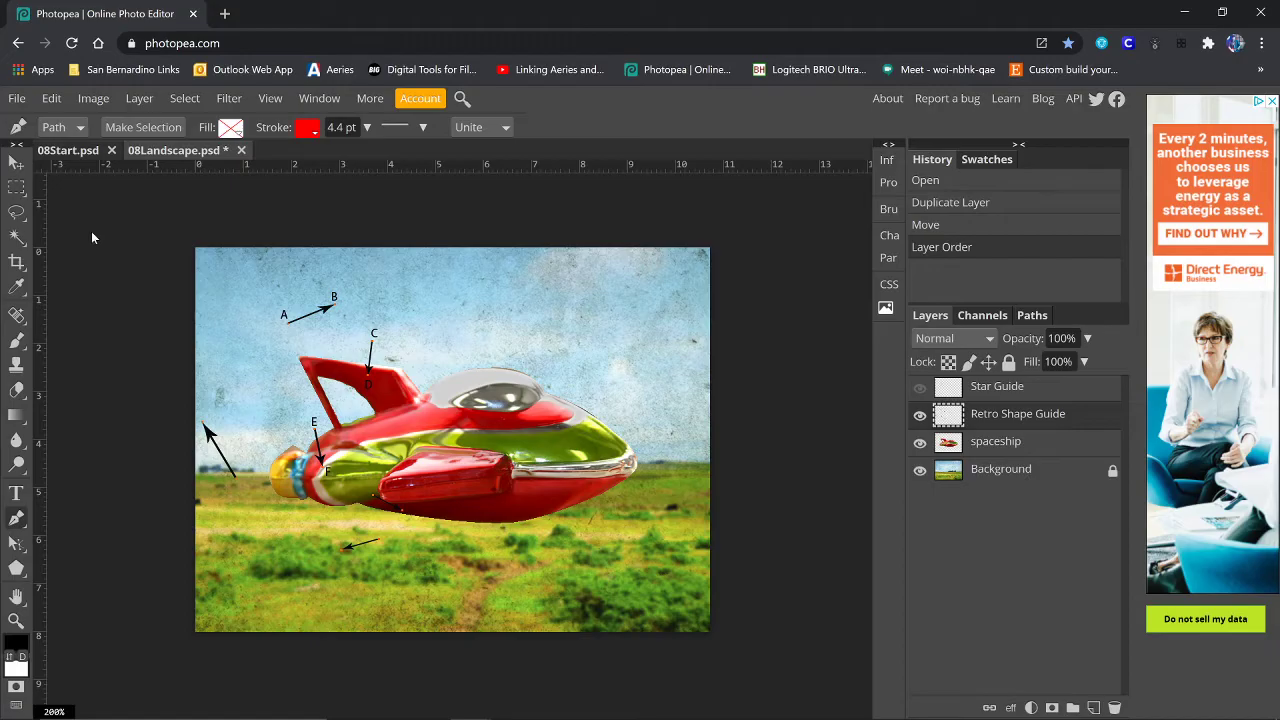
click(1008, 473)
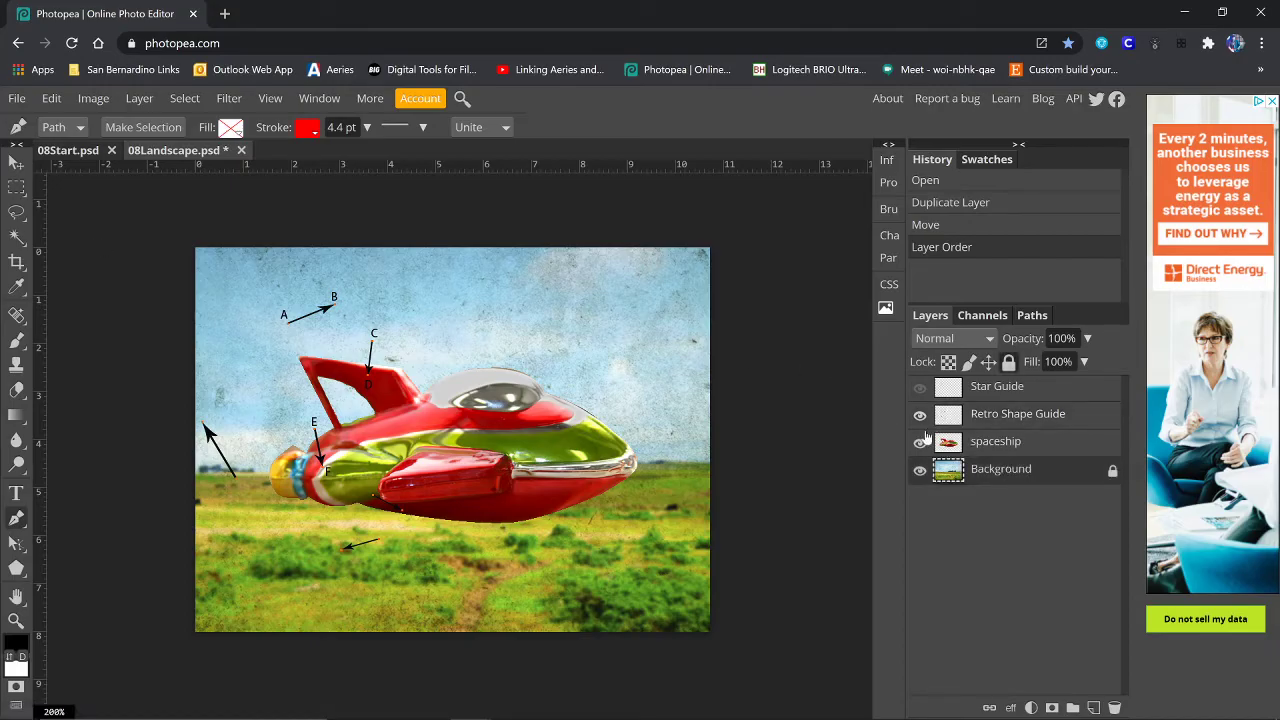
click(80, 128)
click(66, 160)
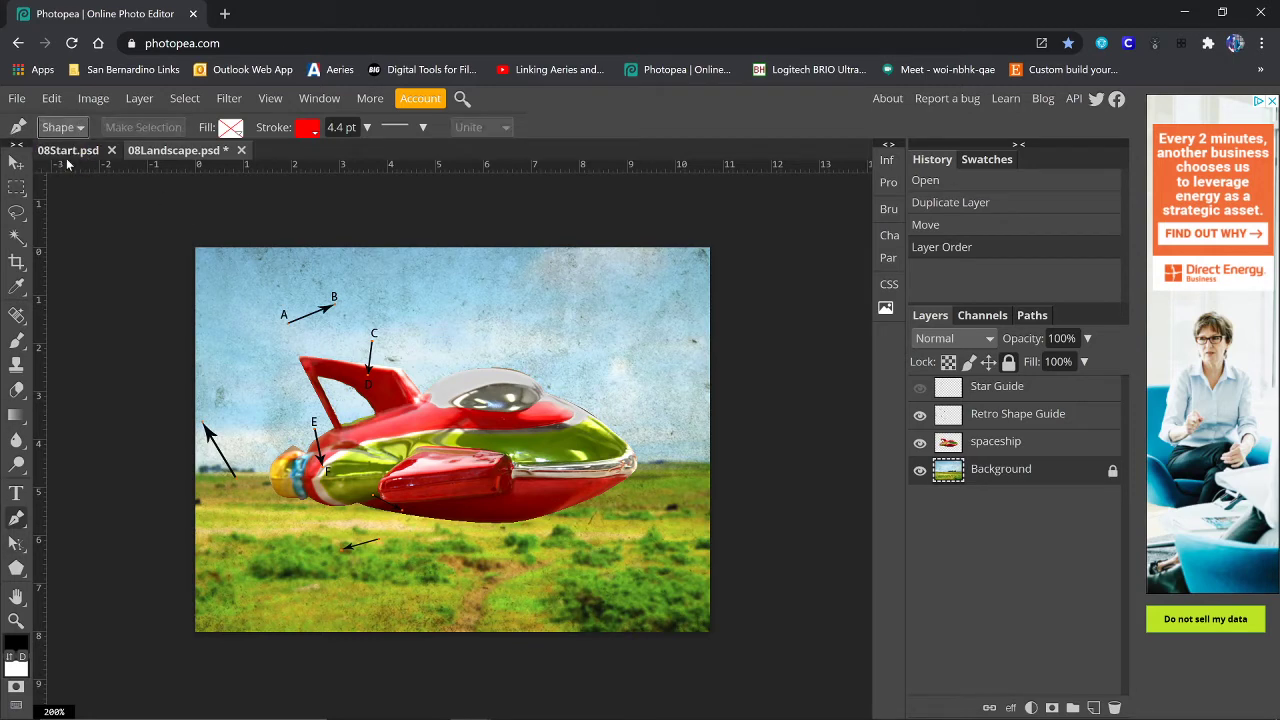
- Set the Pen tool's fill to solid blue 00d6ff and its stroke to none
click(231, 129)
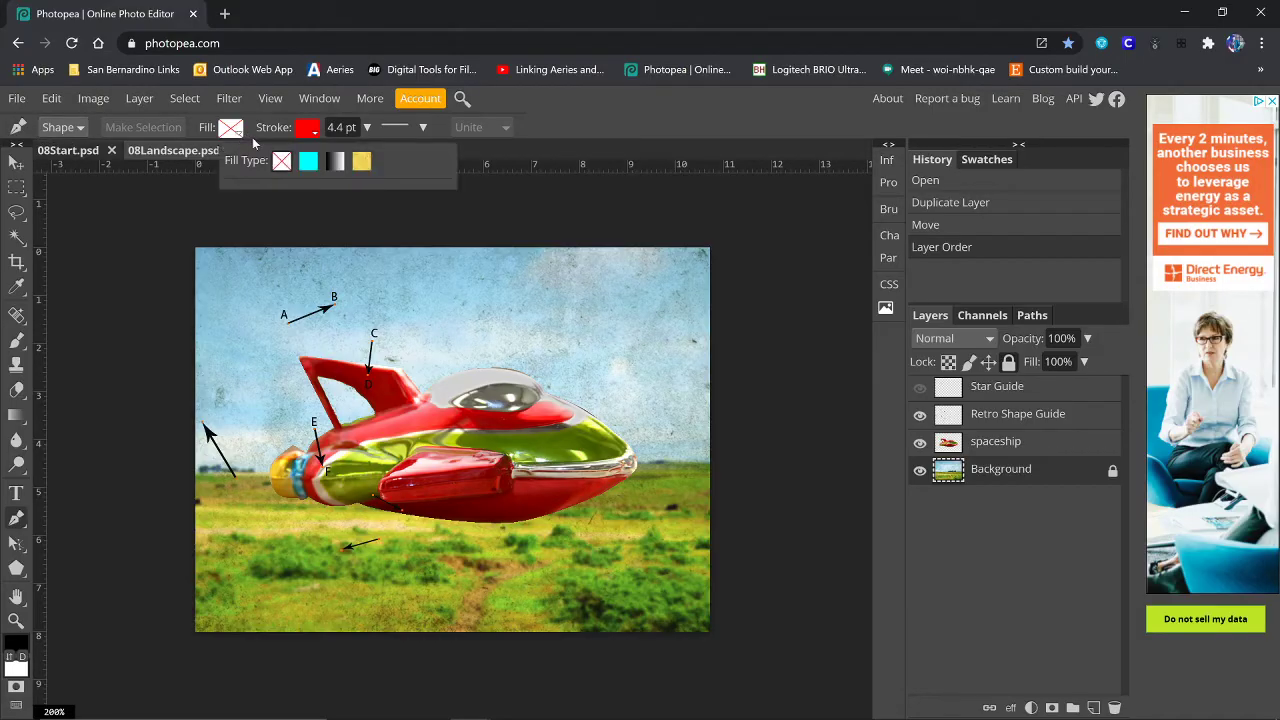
click(308, 161)
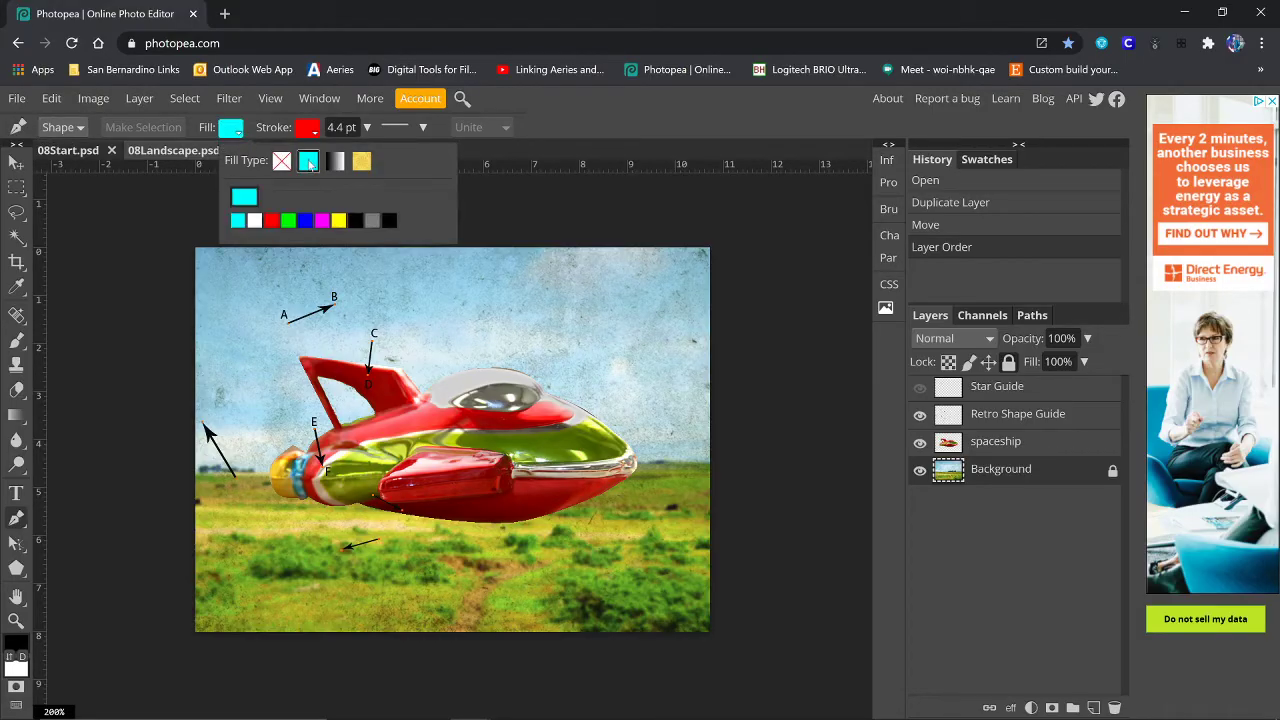
click(247, 198)
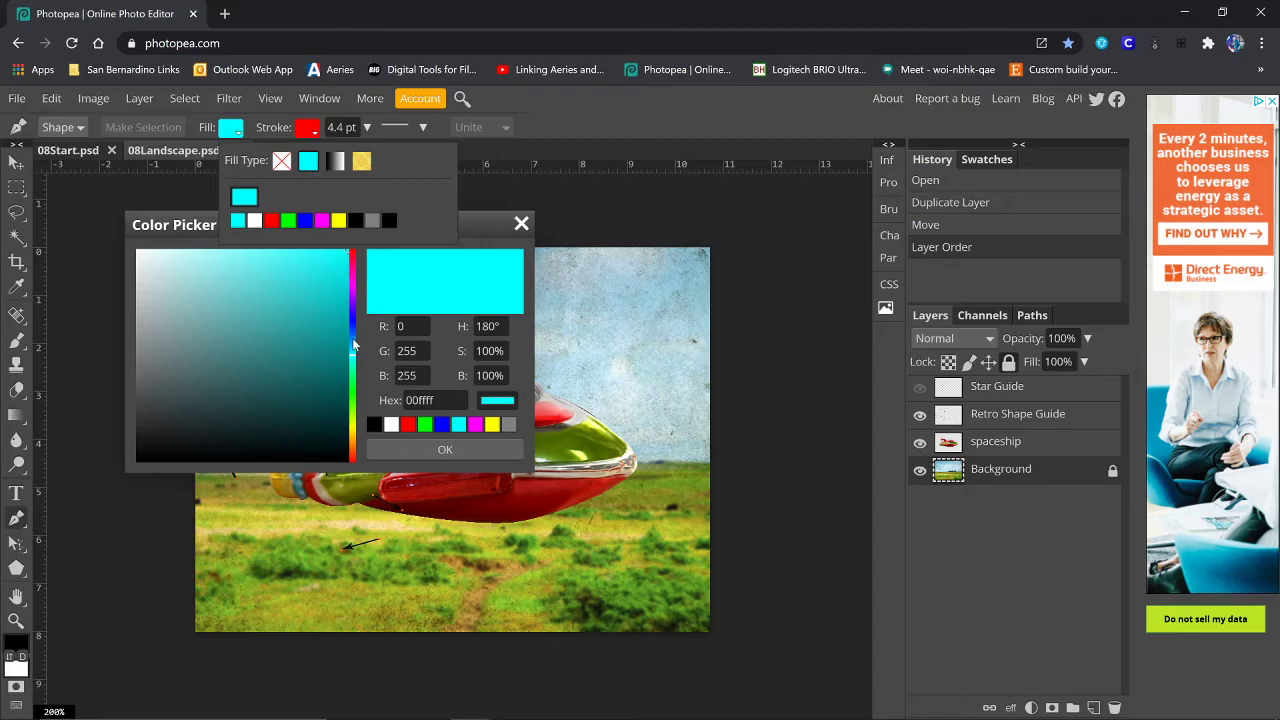
drag(357, 358, 350, 352)
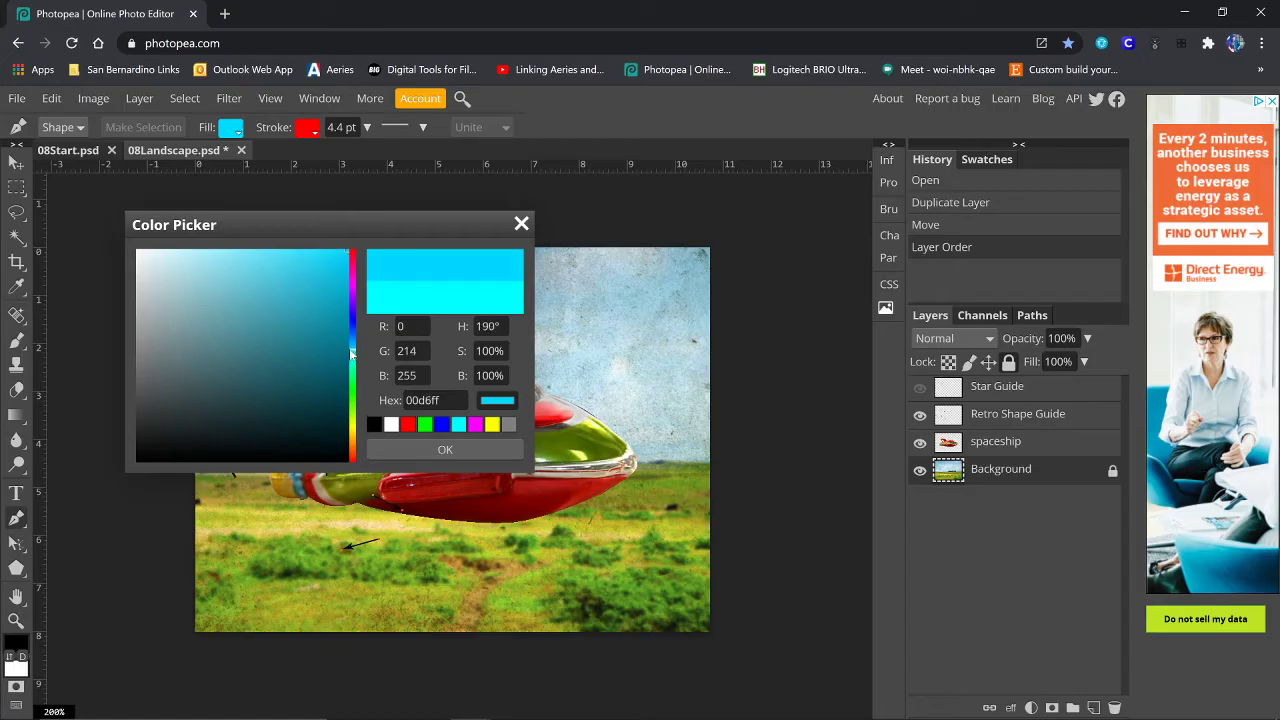
click(448, 447)
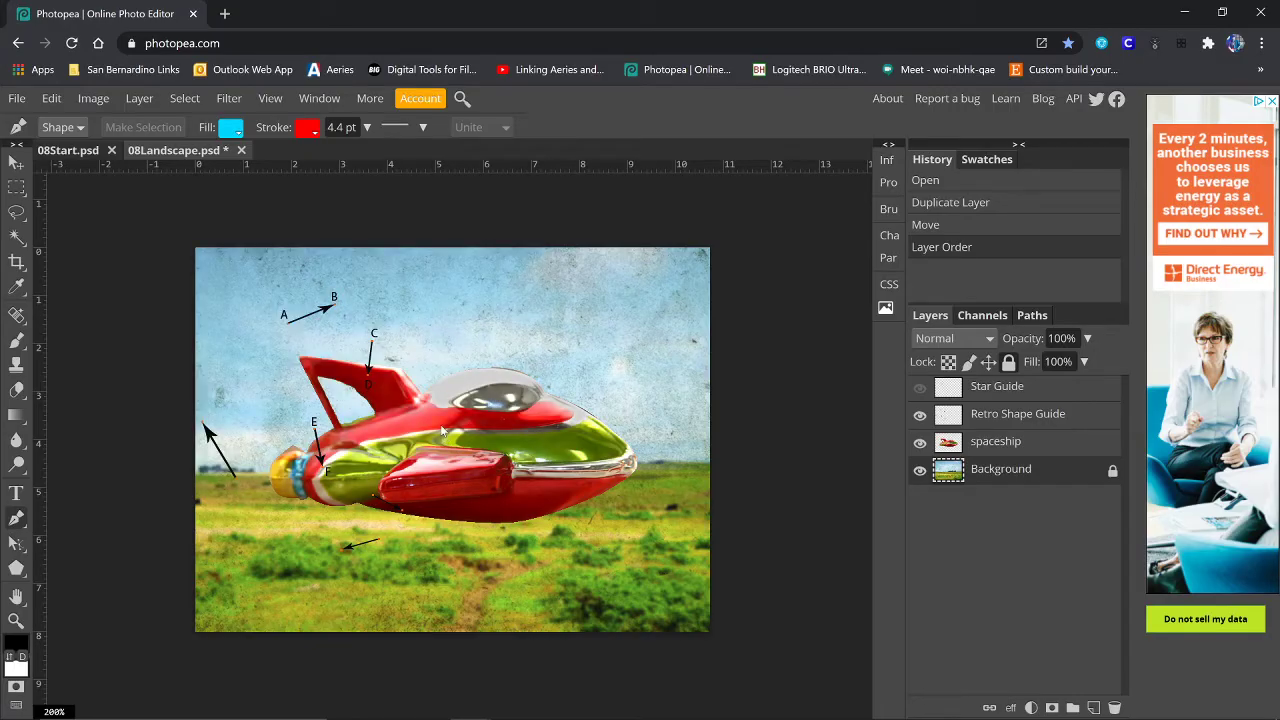
click(314, 133)
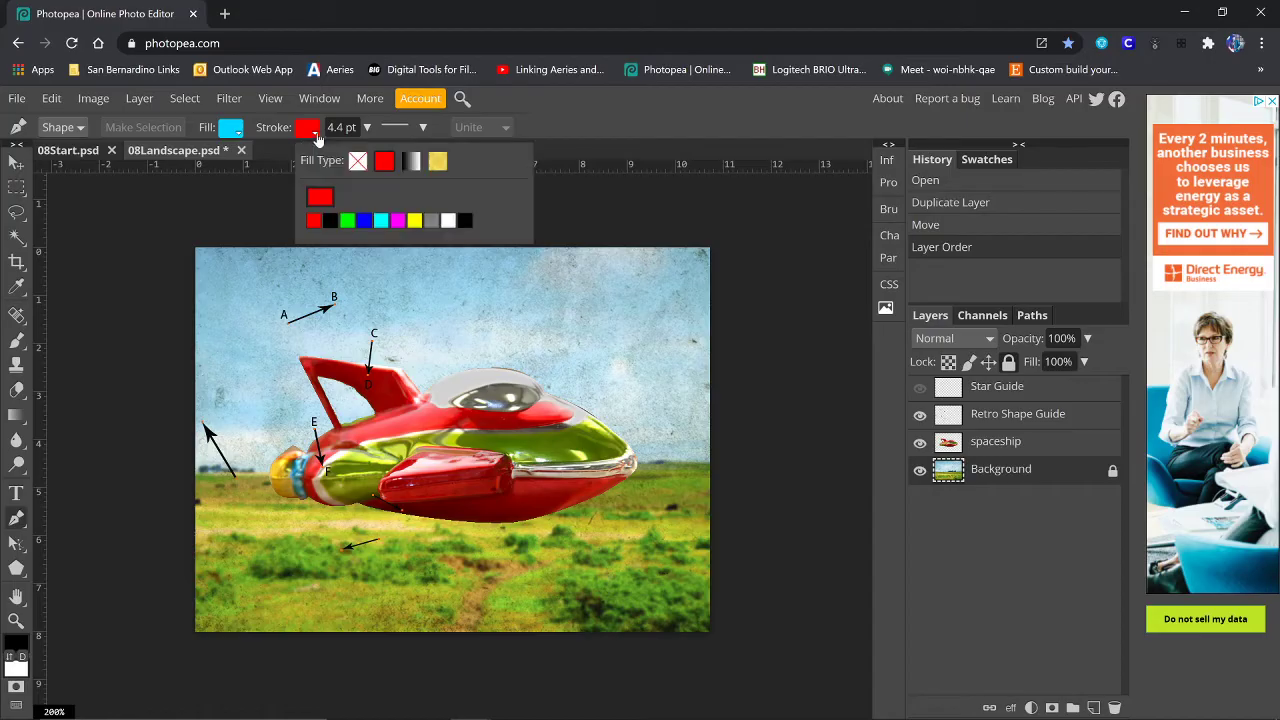
click(357, 163)
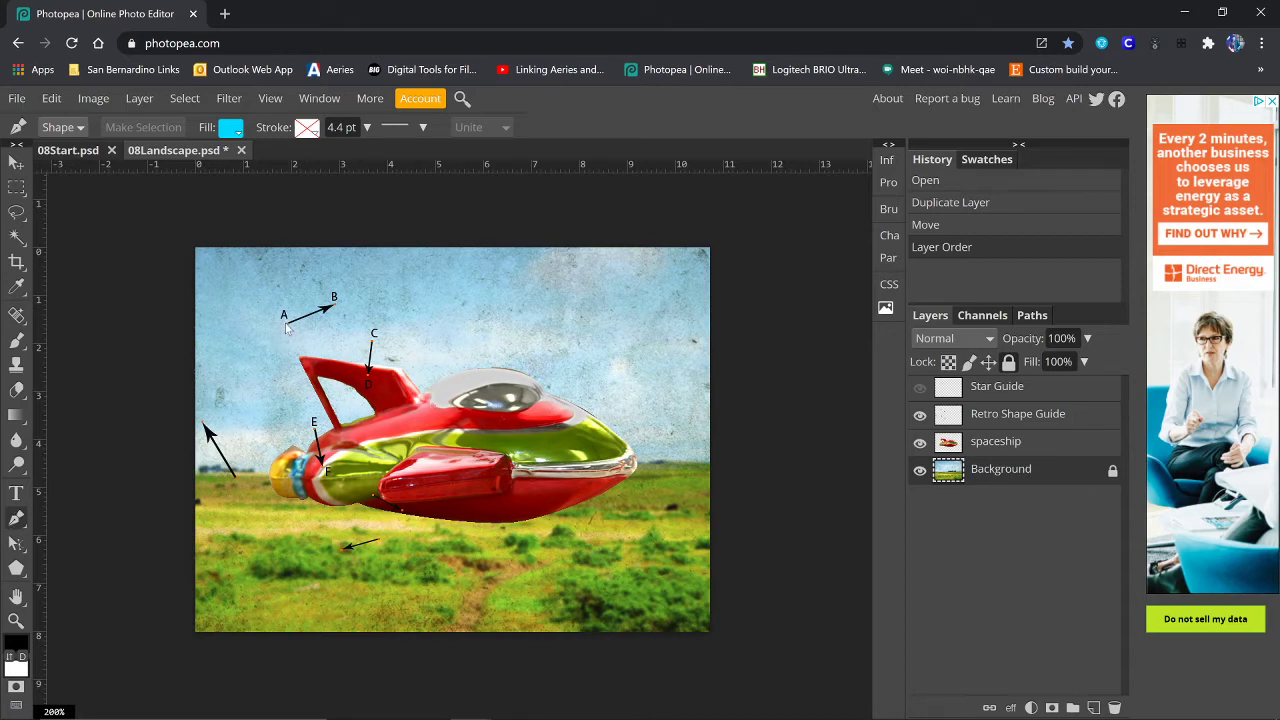
- Draw the retro shape's outline with six curved anchor points, starting at A and following the direction arrows of the guide
drag(287, 324, 337, 308)
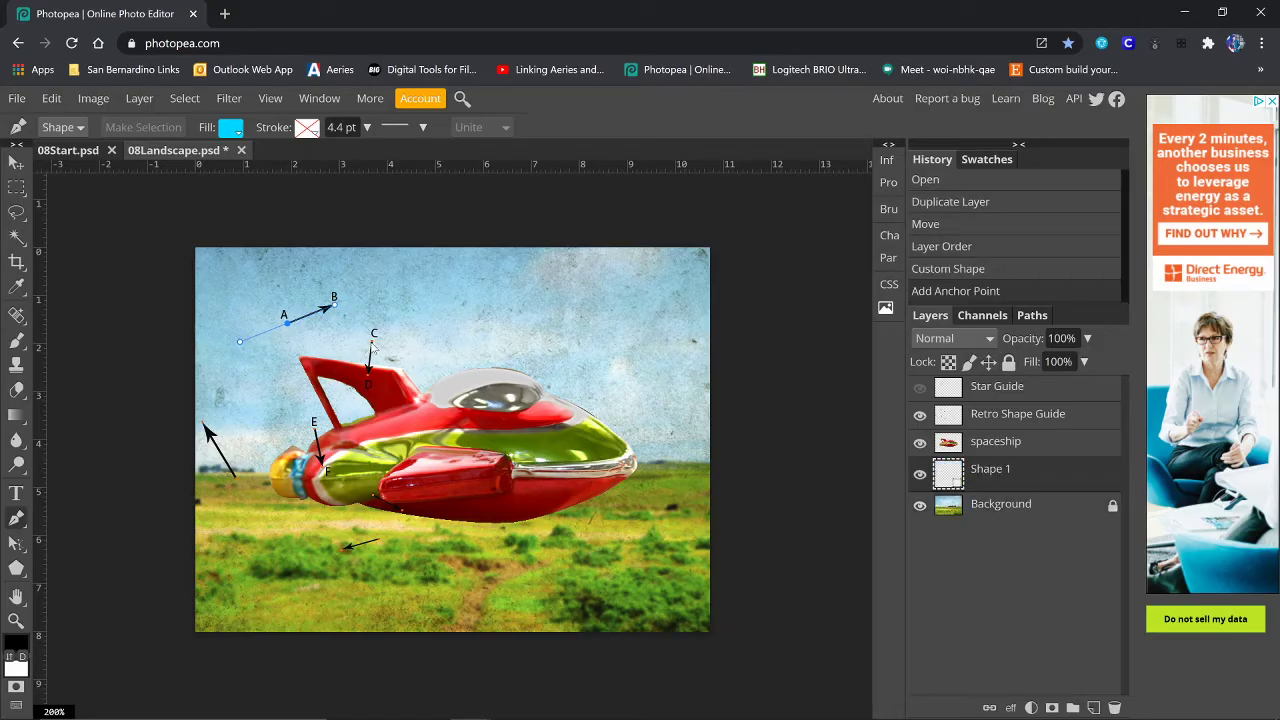
drag(373, 335, 369, 378)
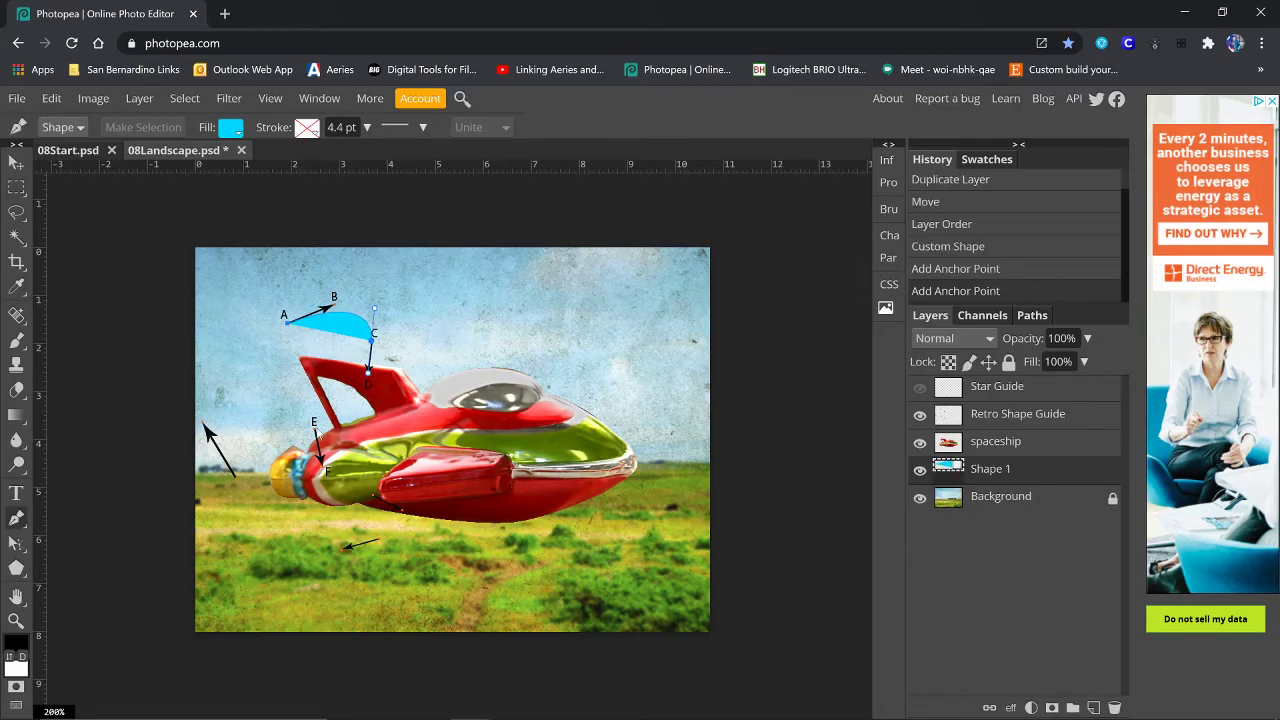
drag(315, 430, 327, 473)
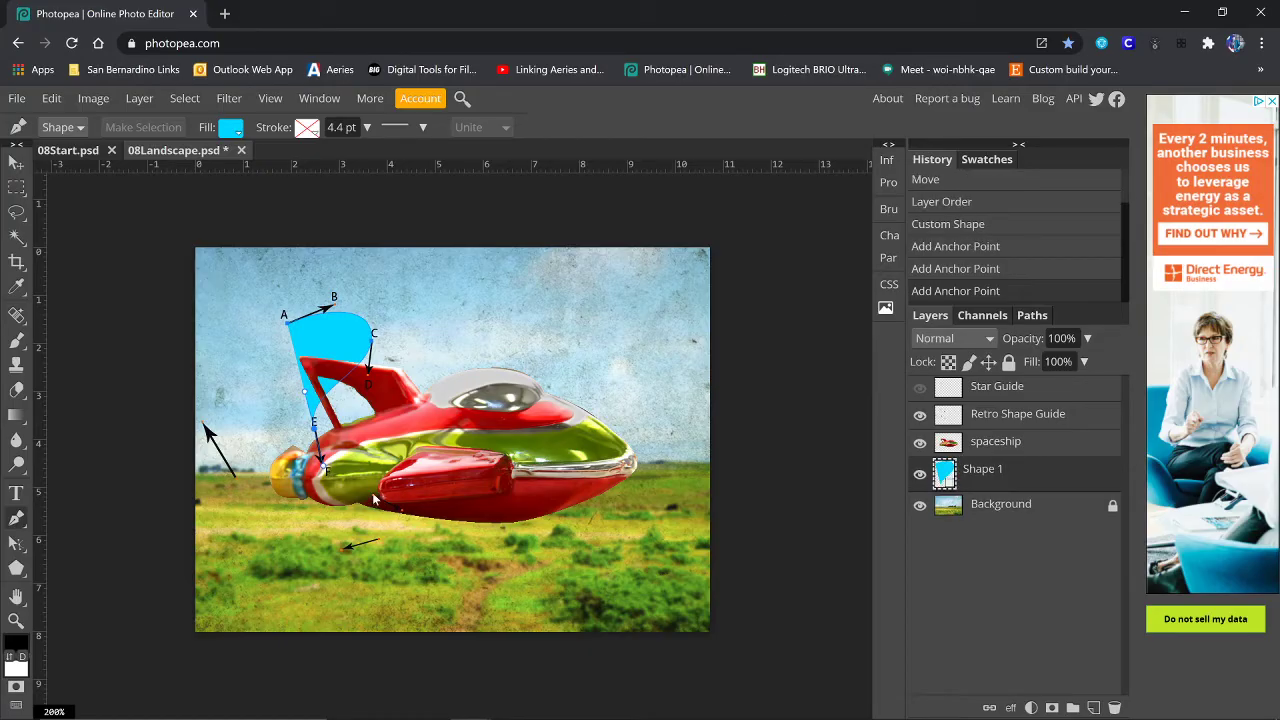
drag(373, 496, 403, 513)
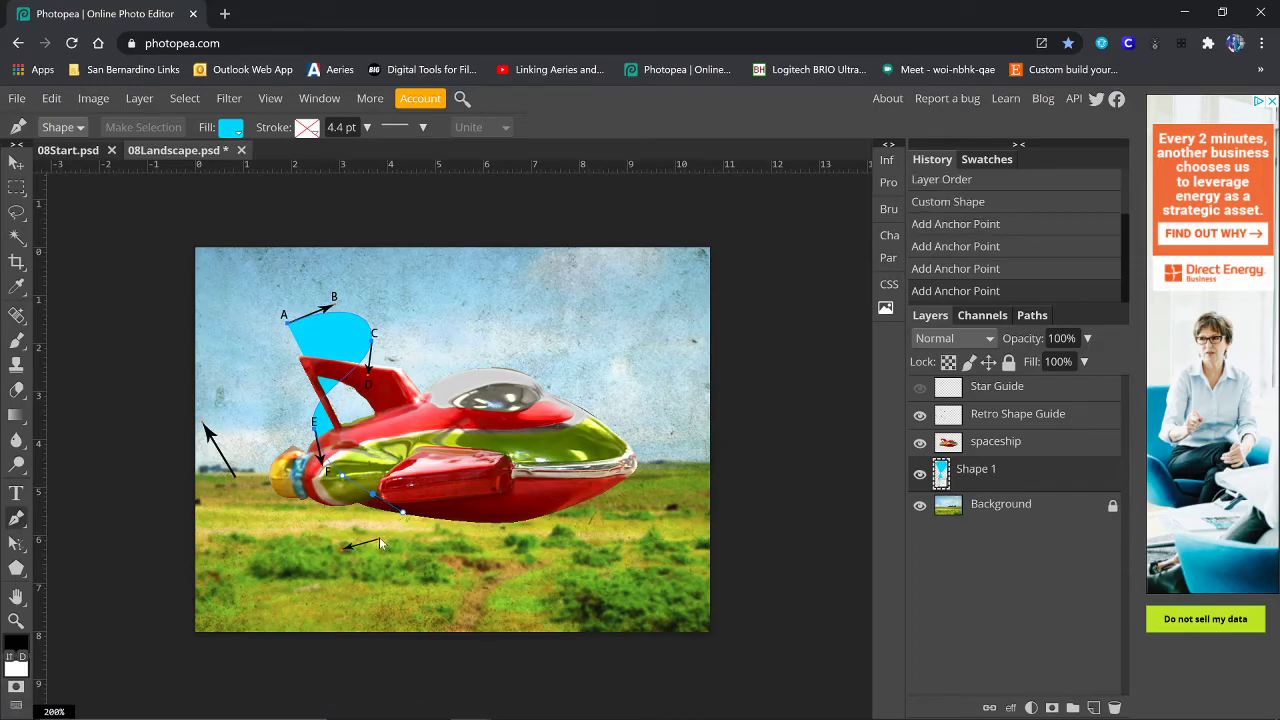
drag(380, 542, 341, 550)
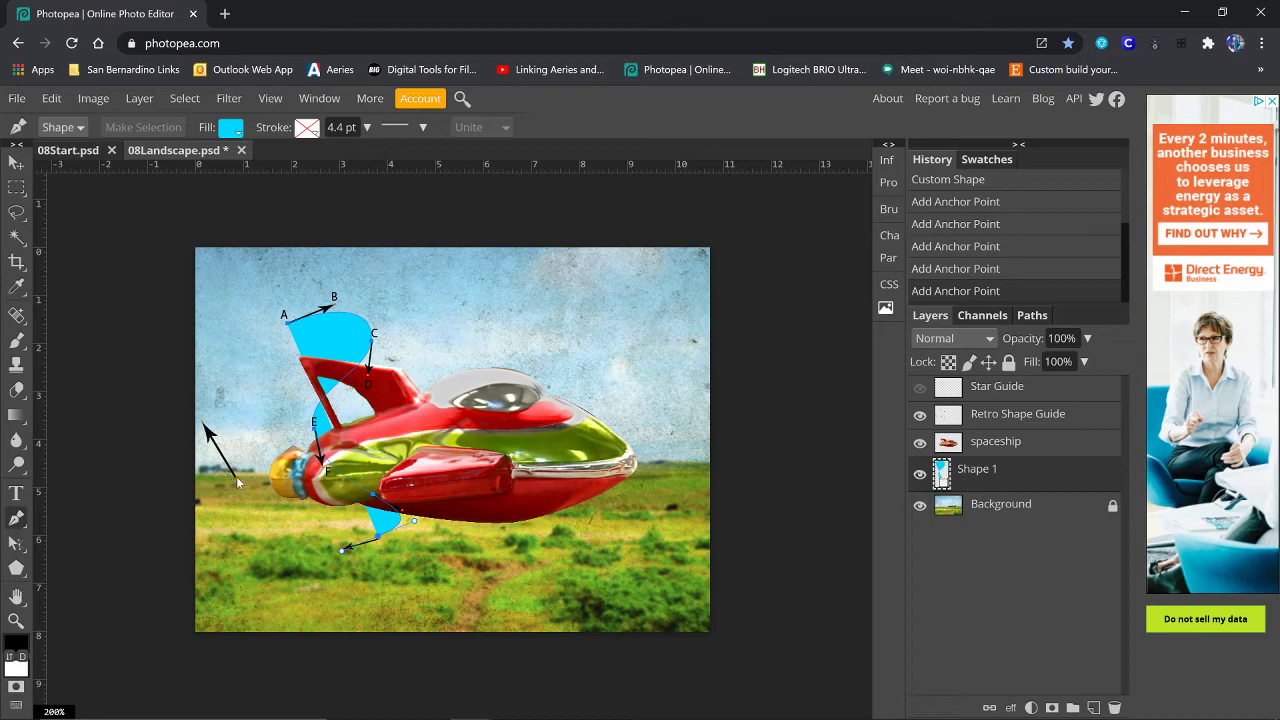
drag(236, 476, 204, 427)
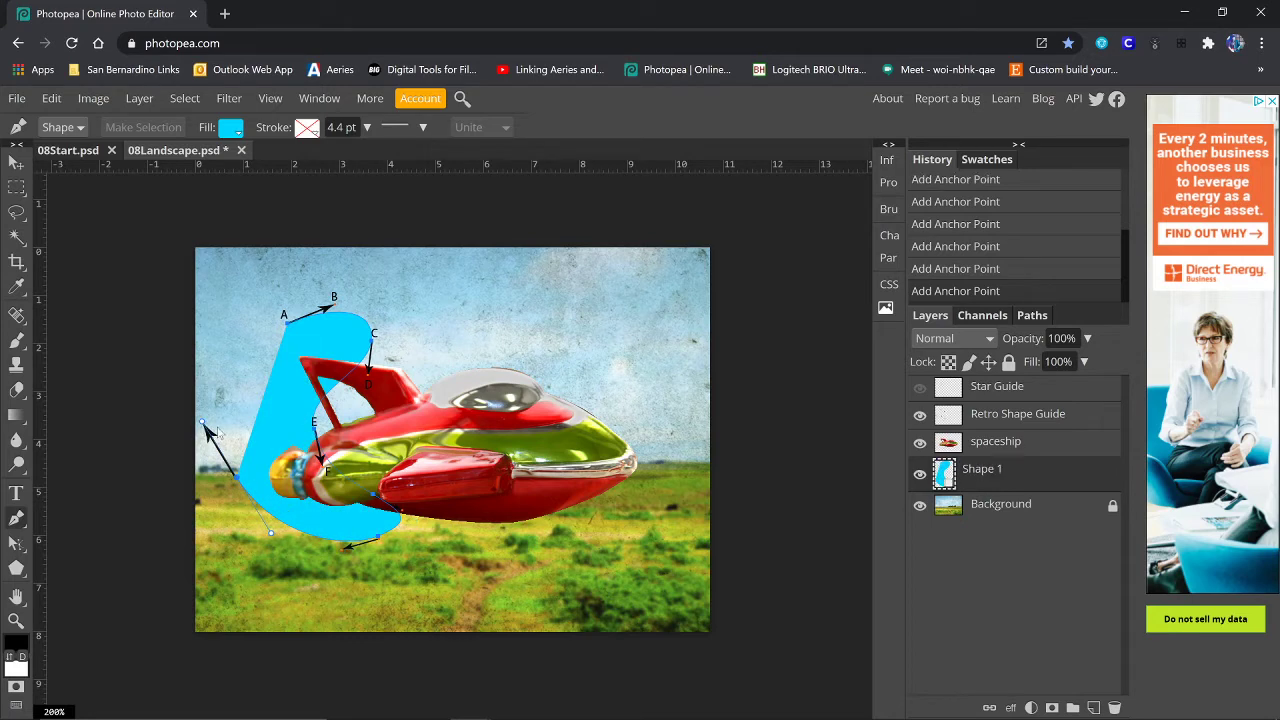
- Close the outline at starting point A, keeping the curve smooth along the A–B arrow
click(286, 322)
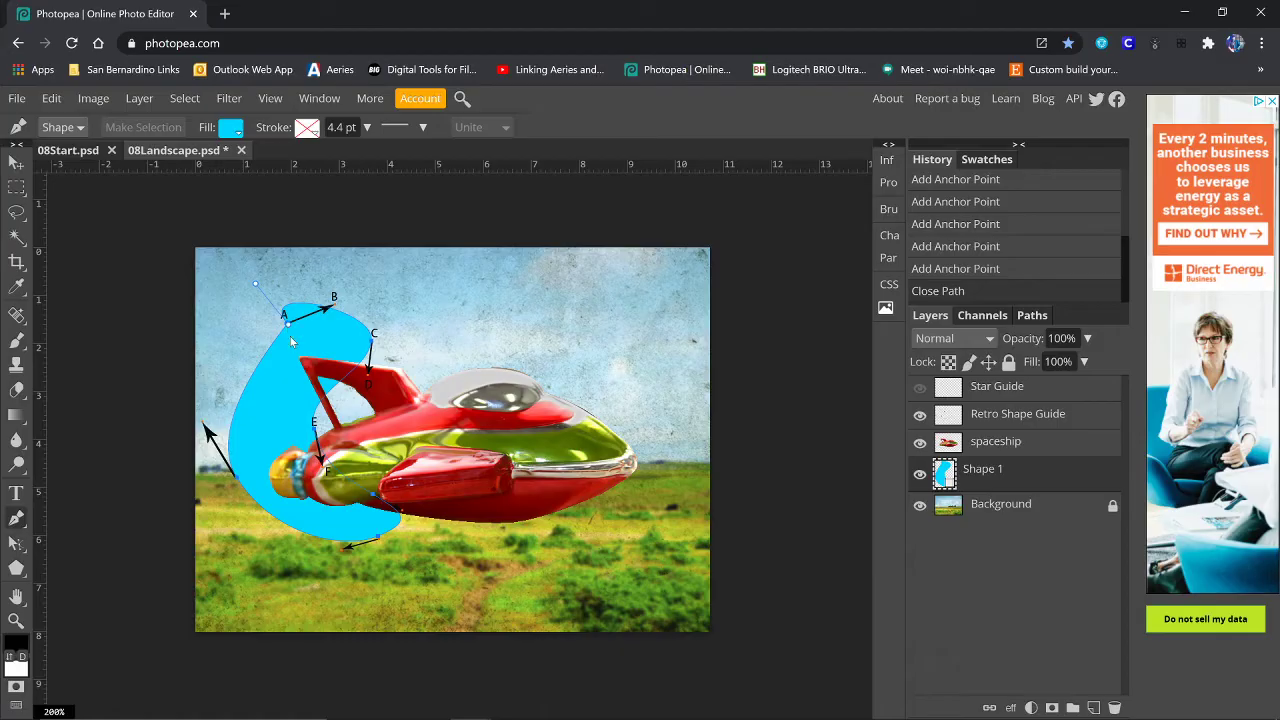
key(ctrl+z)
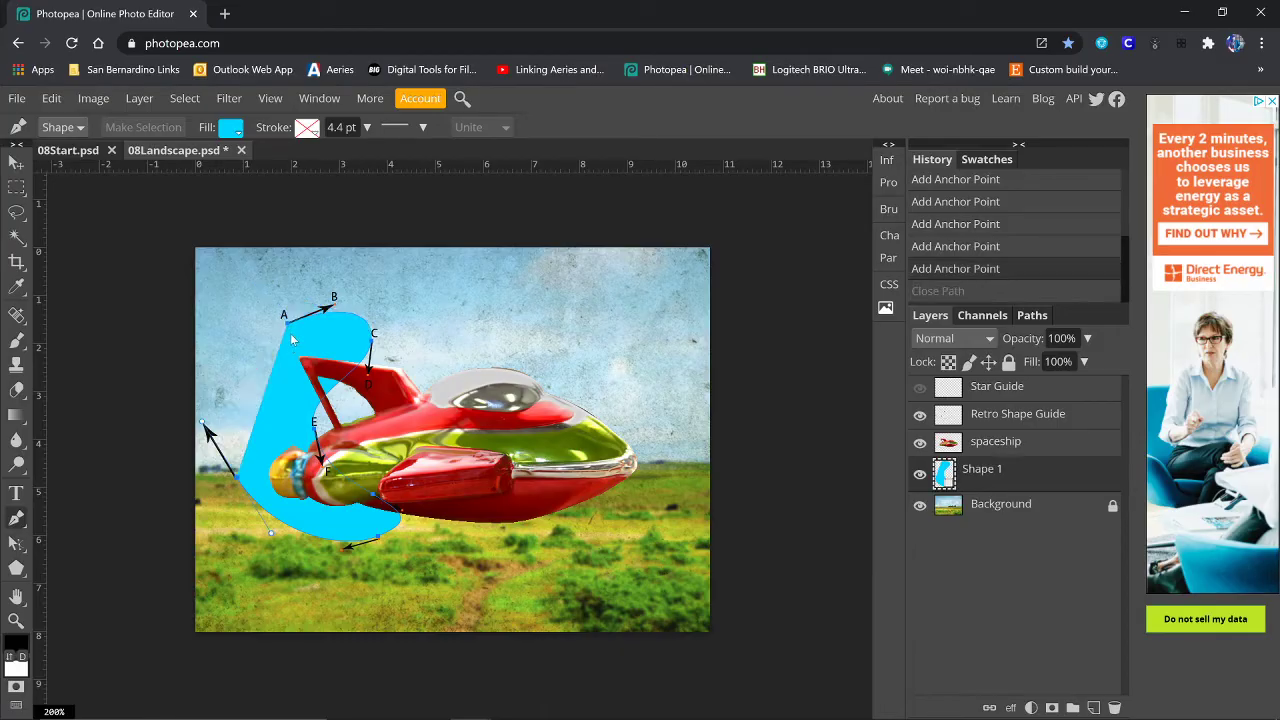
click(287, 326)
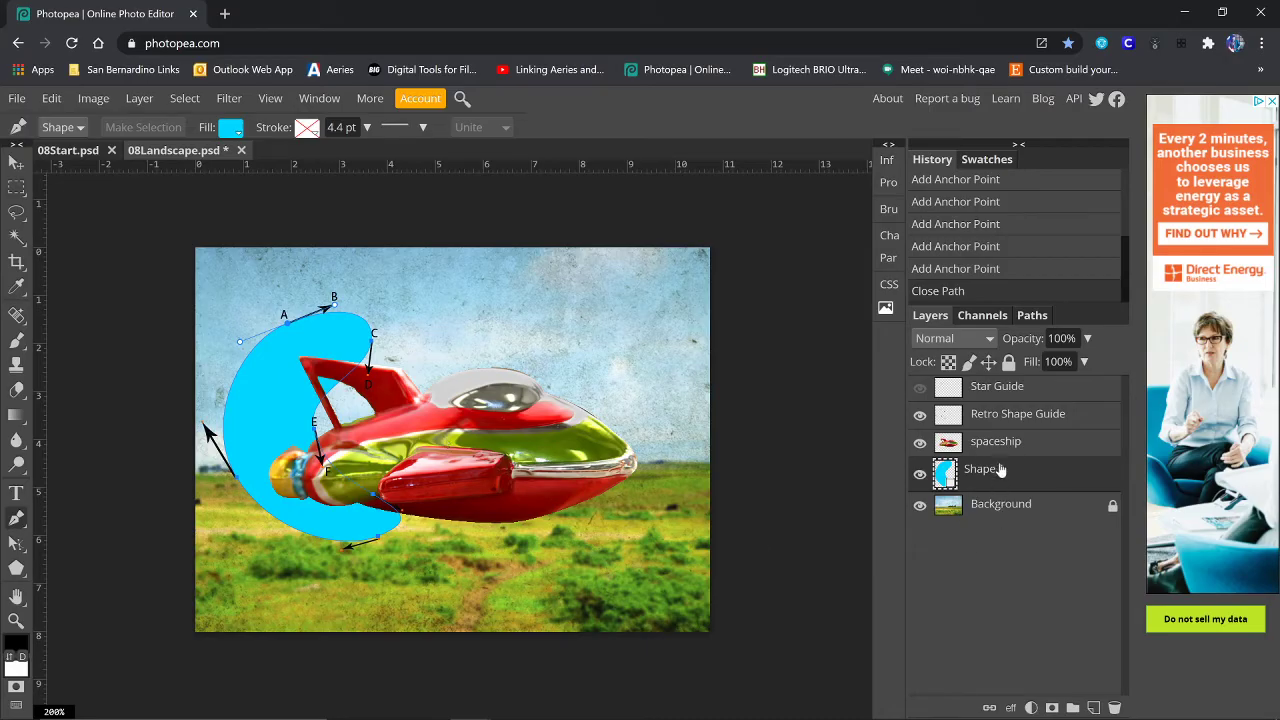
- Lower the opacity of the Shape 1 layer to 31%
click(1088, 339)
drag(1089, 363, 1037, 386)
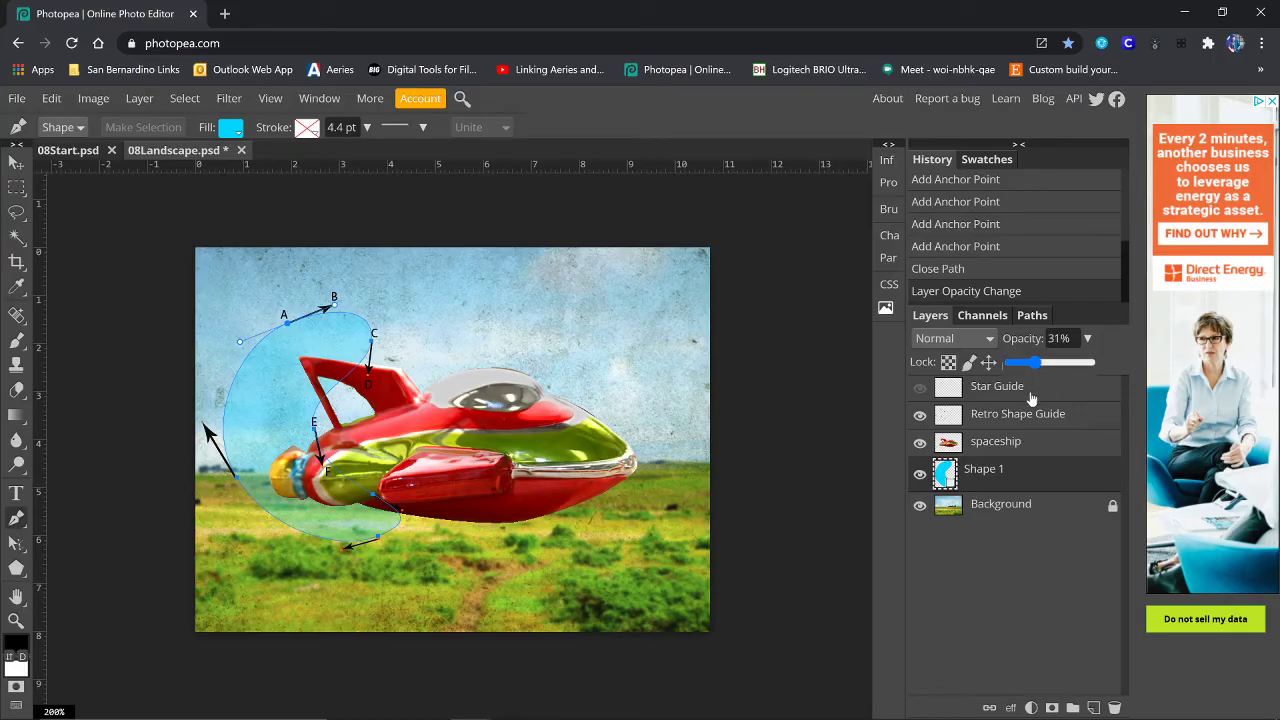
- Deselect the Shape 1 path so its outline is hidden, and hide the Retro Shape Guide layer
click(1033, 317)
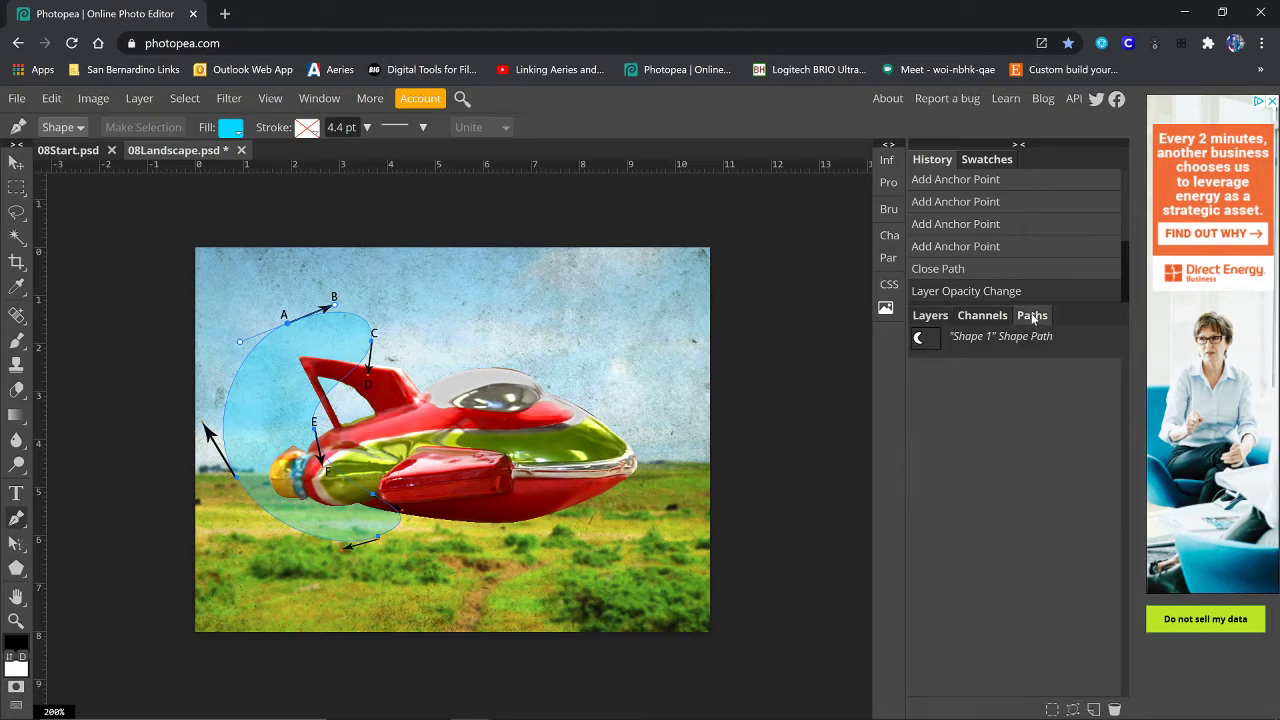
click(930, 315)
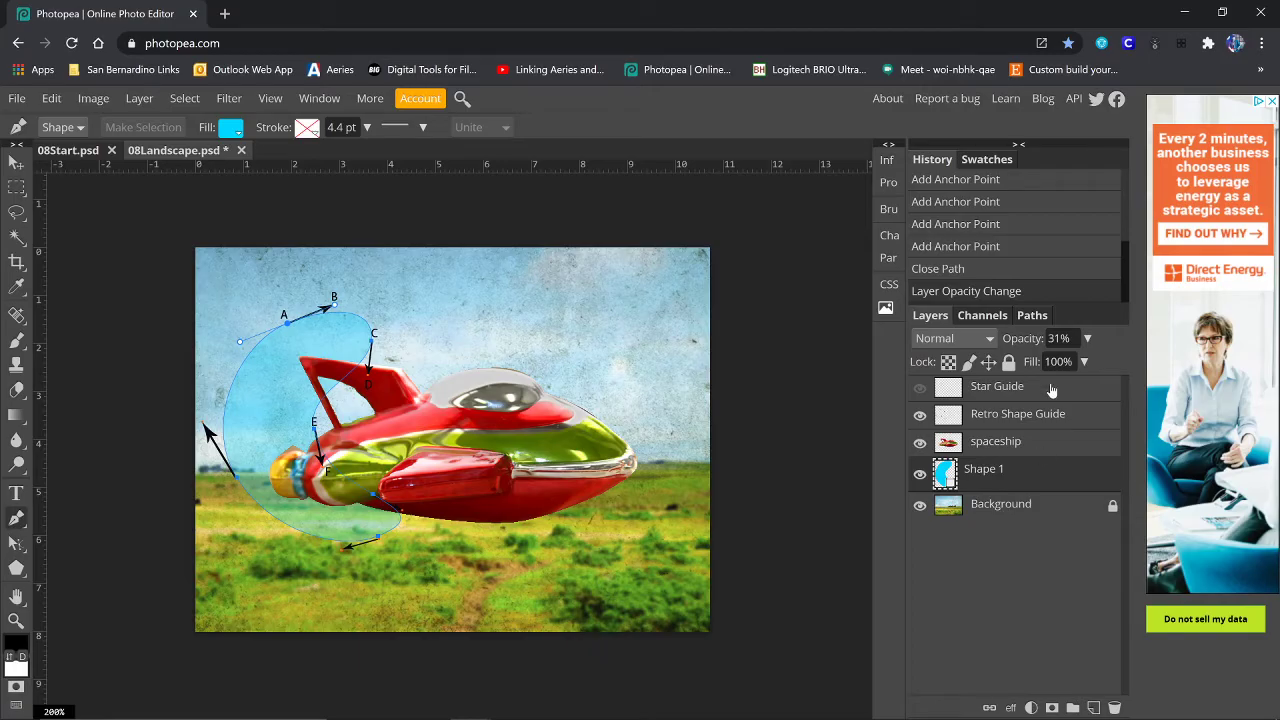
click(1032, 316)
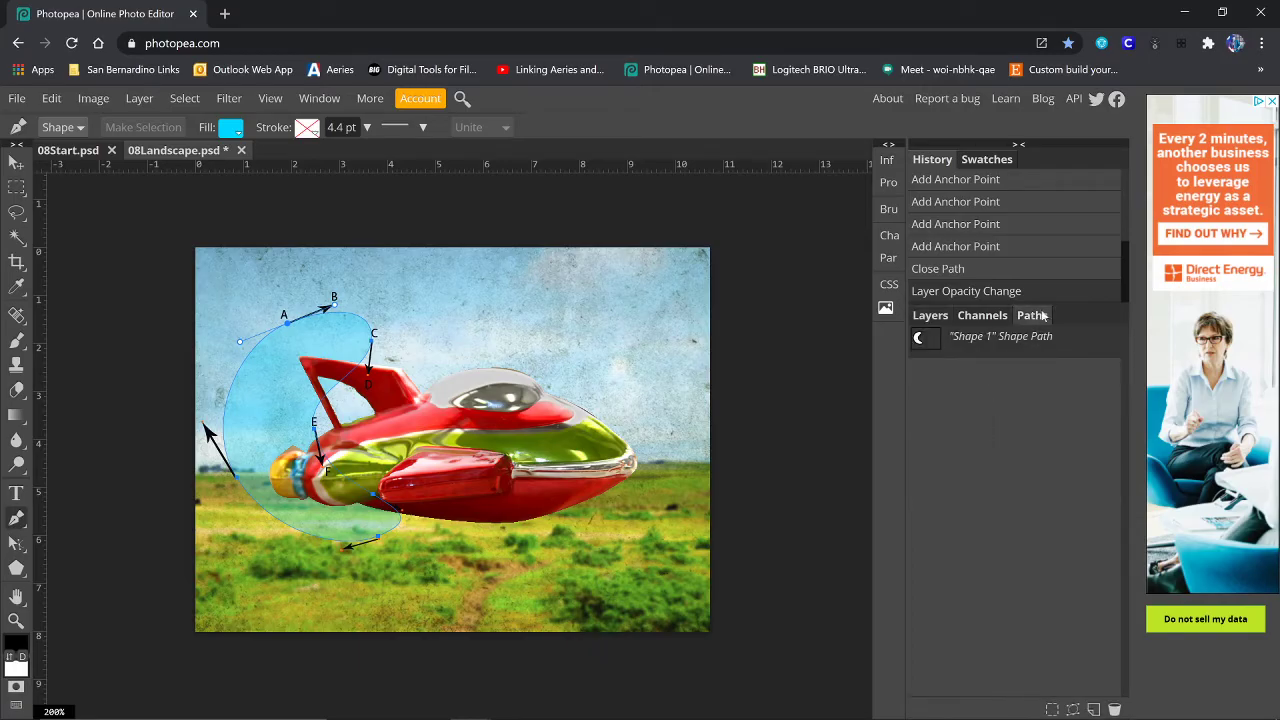
click(1017, 450)
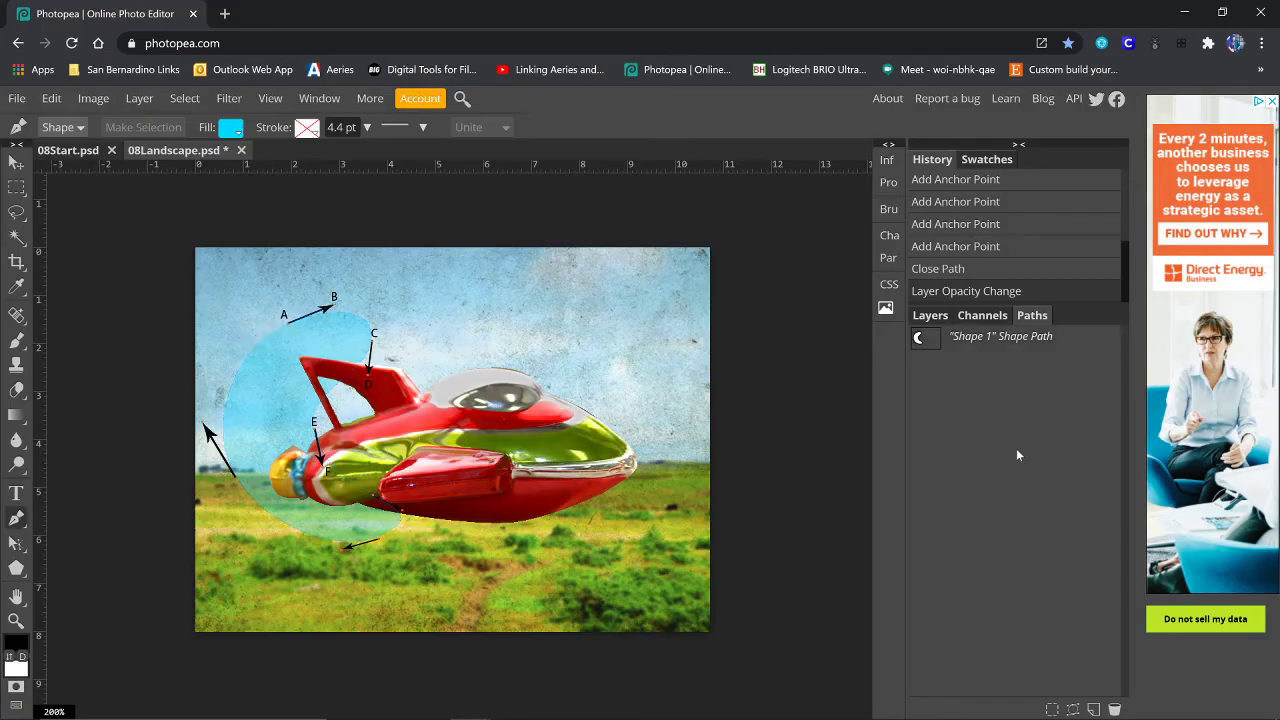
click(927, 316)
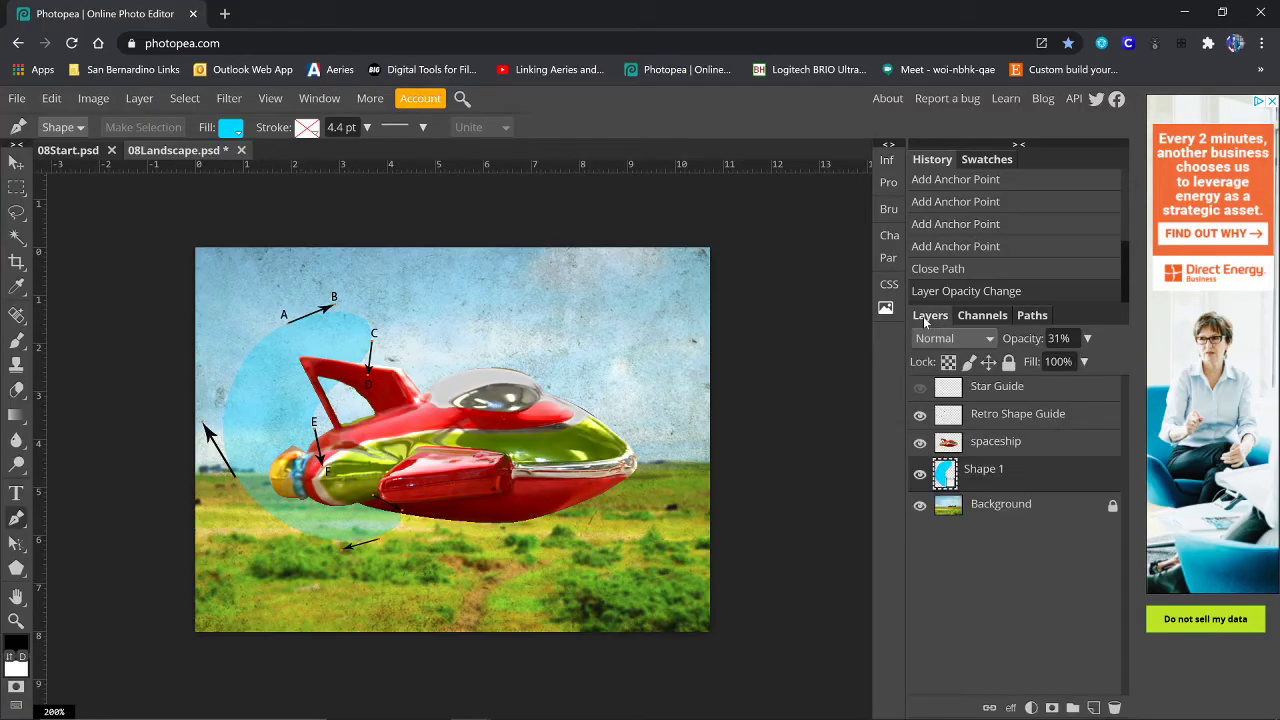
click(920, 420)
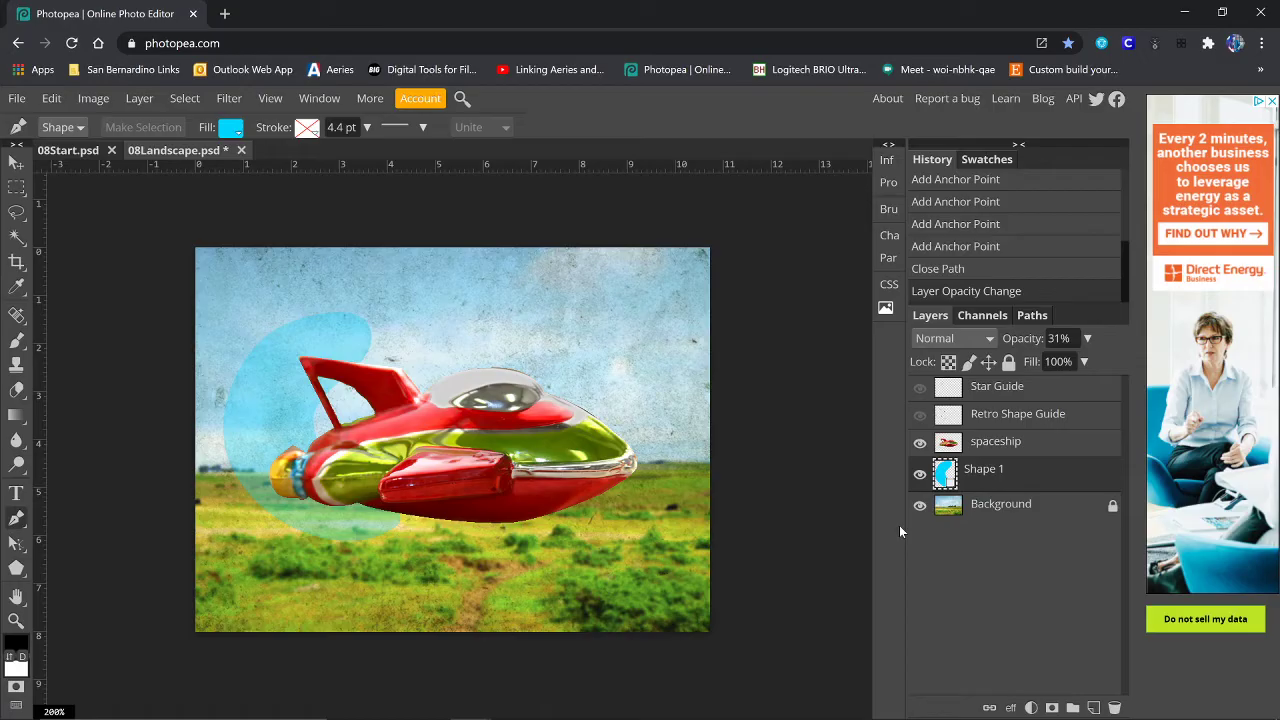
- Rasterize the Shape 1 layer and rename it "retro shape"
right_click(996, 476)
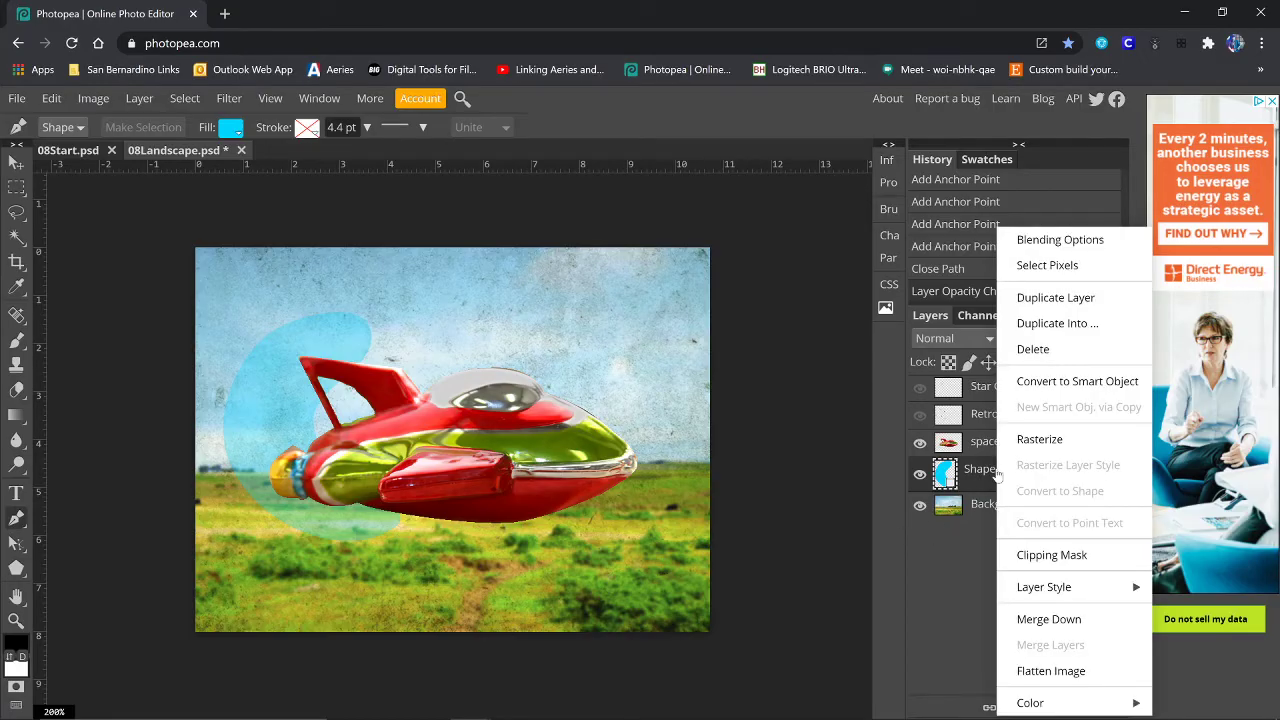
click(1040, 440)
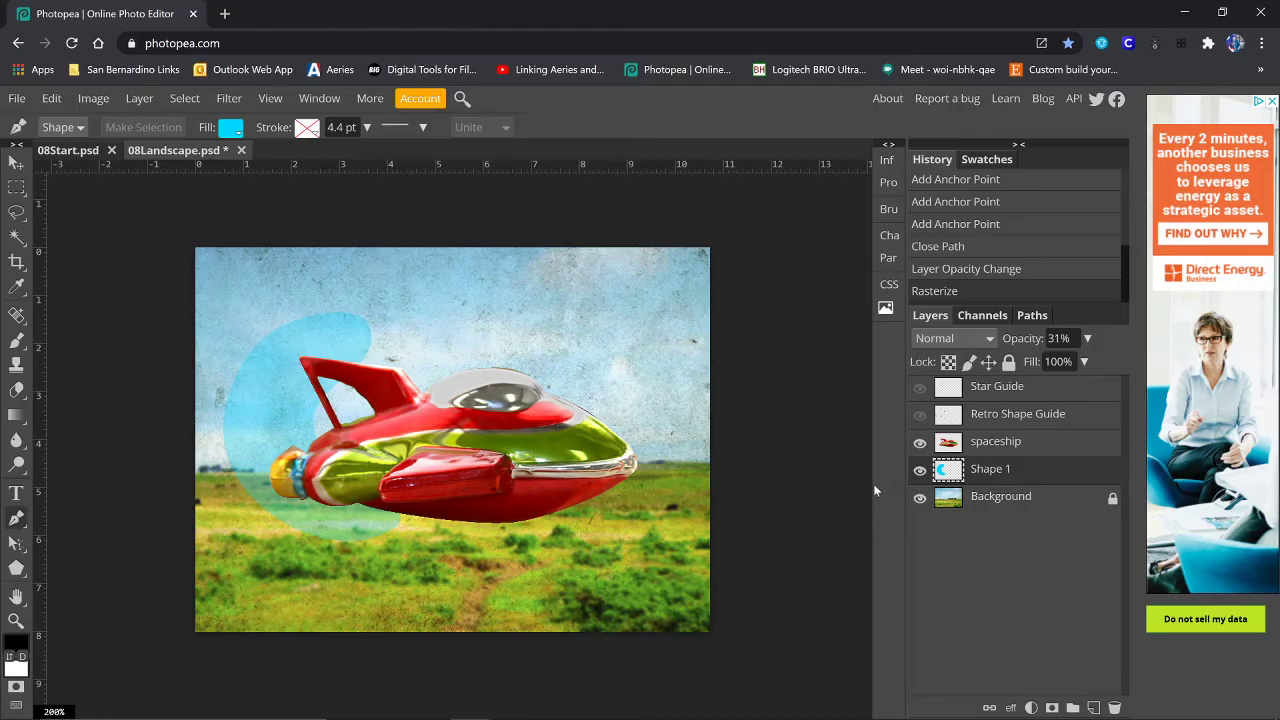
double_click(986, 472)
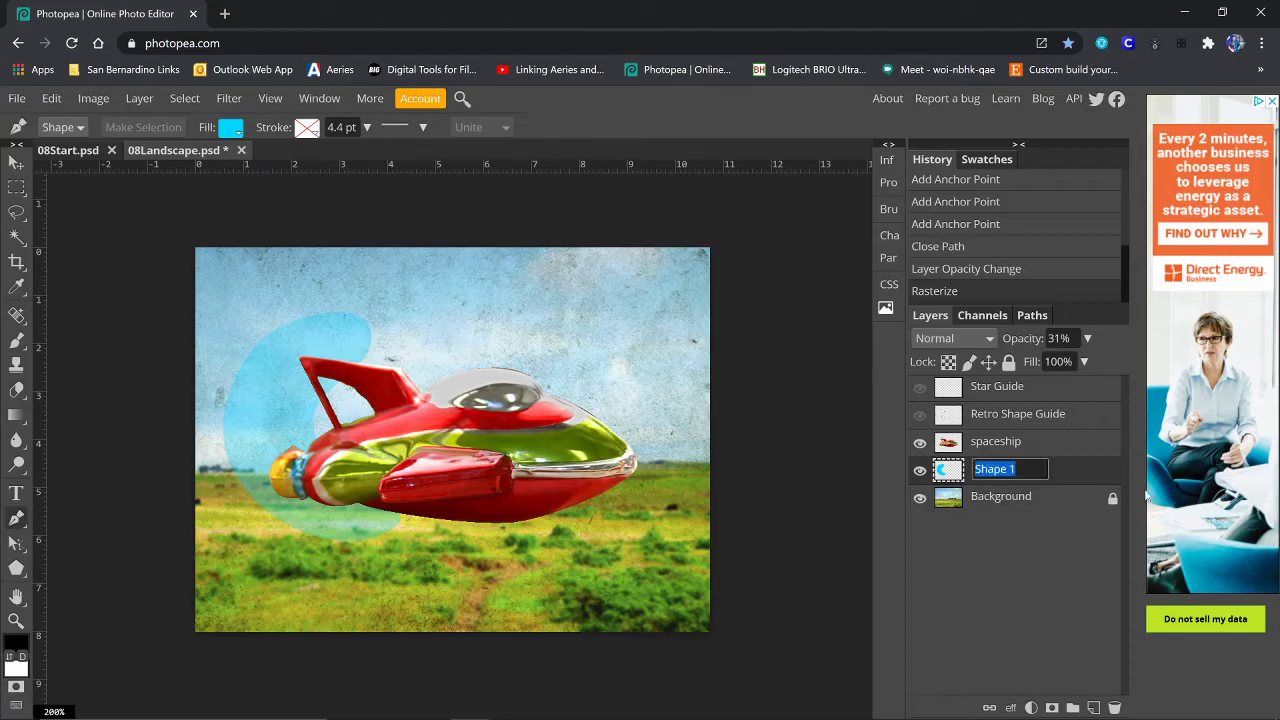
text(retros shape)
key(Return)
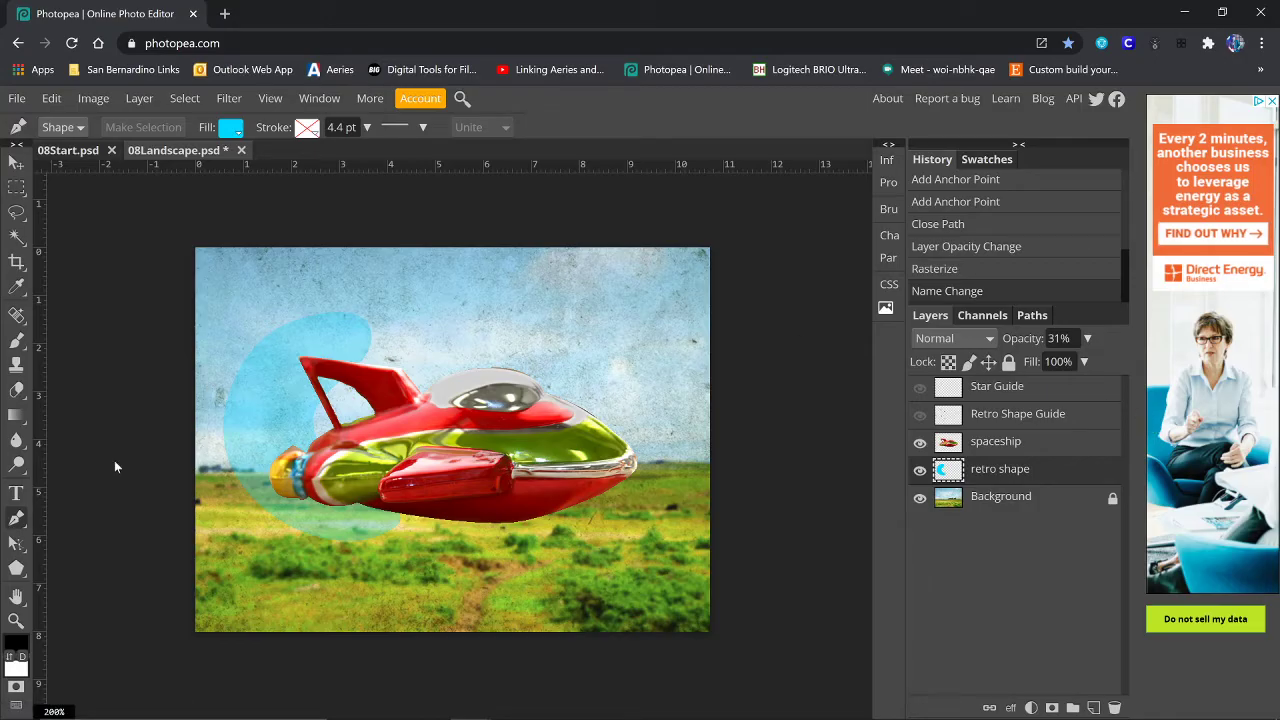
- Activate the Parametric Shape tool and set its fill to solid white
right_click(17, 567)
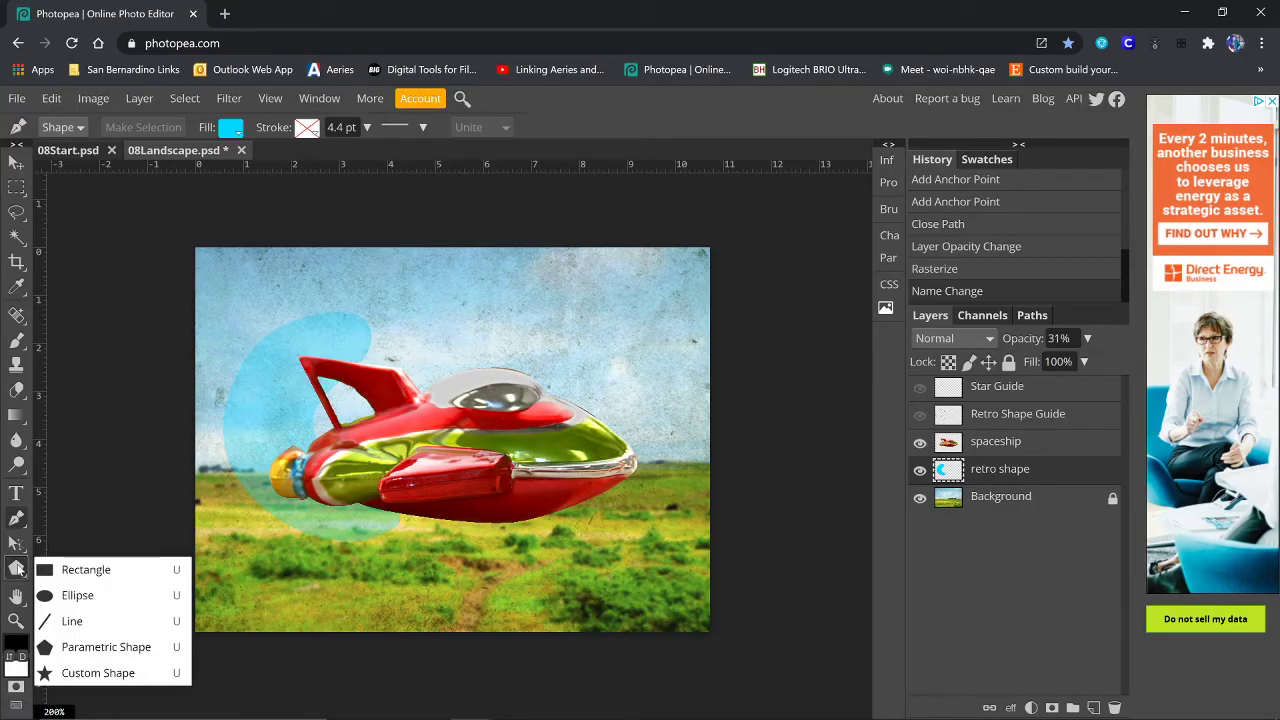
click(50, 569)
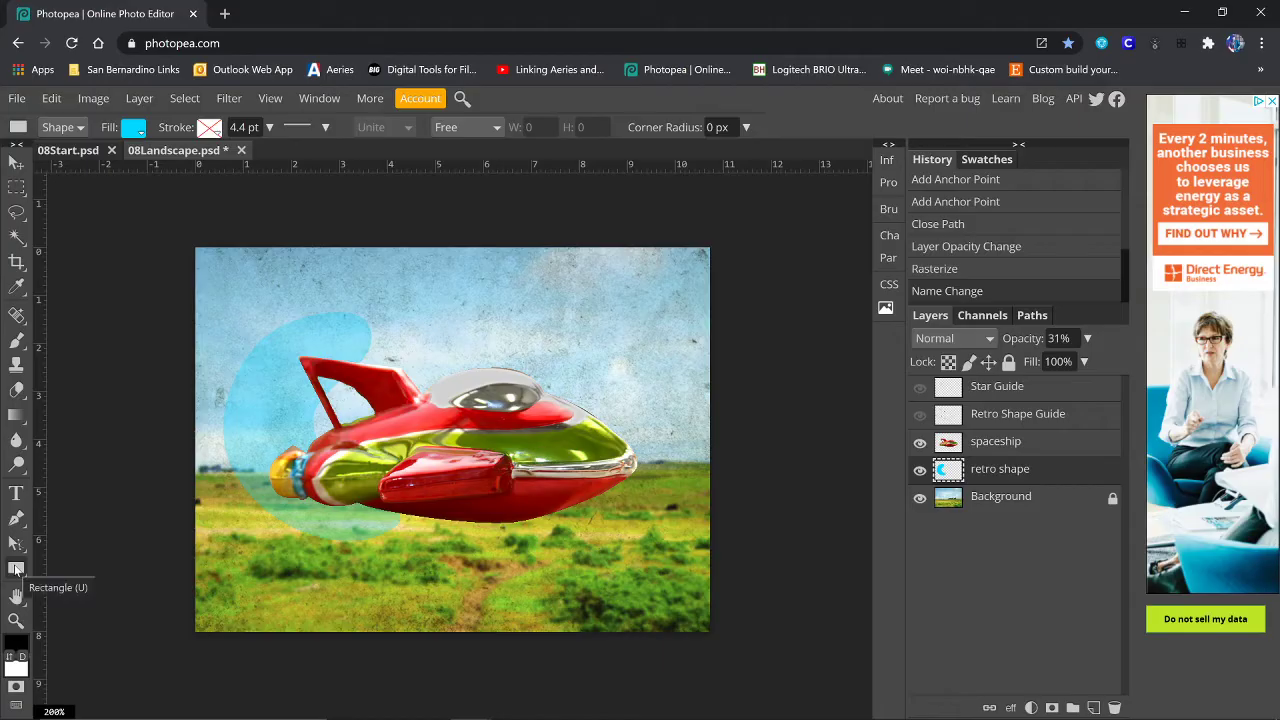
right_click(17, 568)
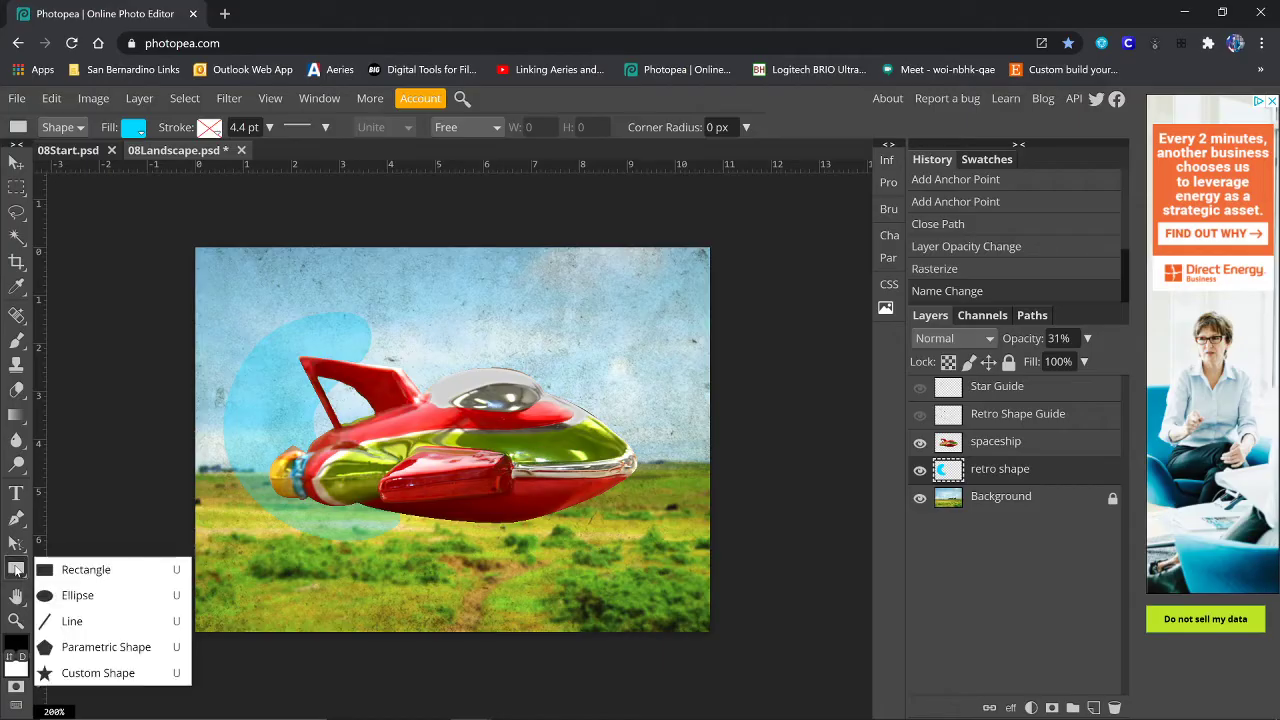
click(97, 648)
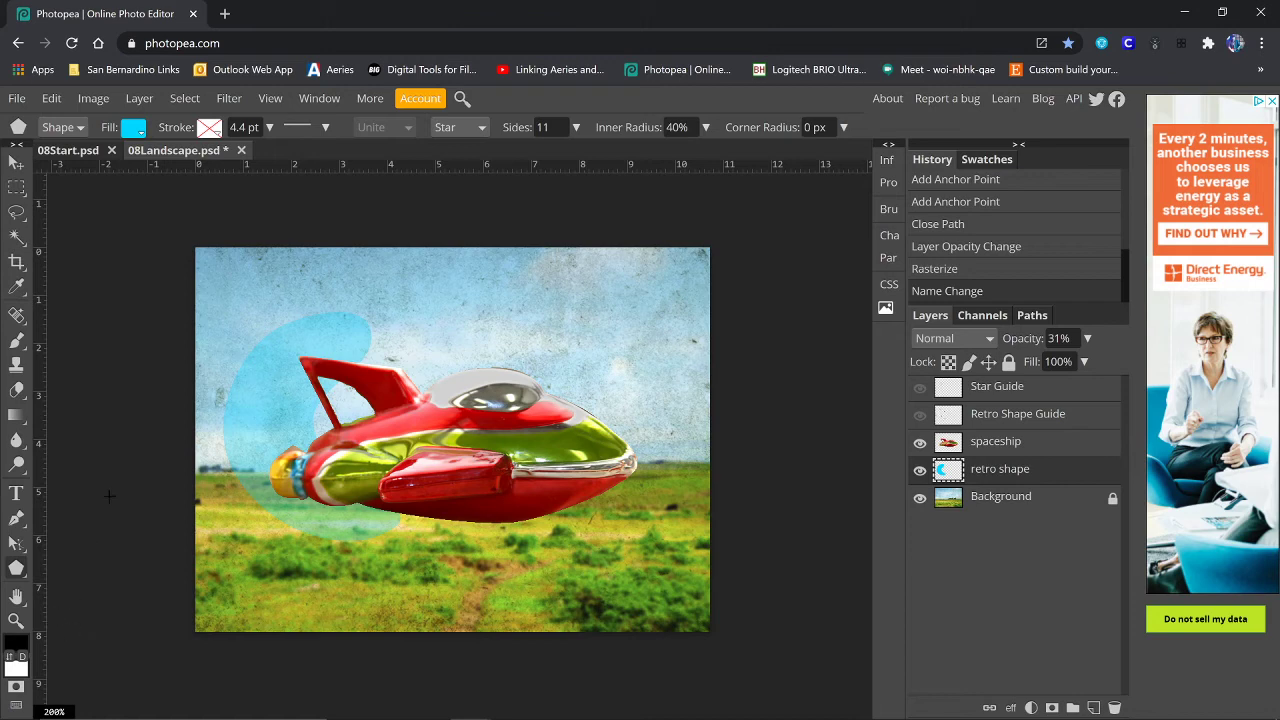
click(142, 137)
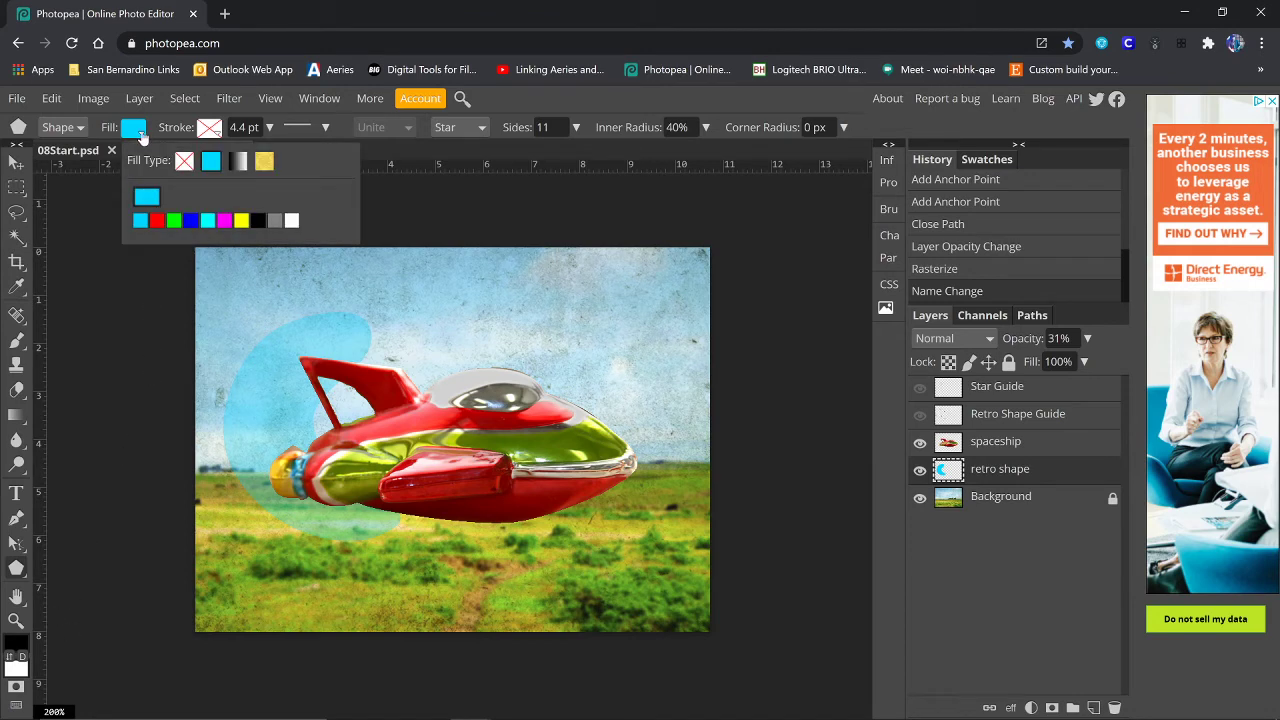
click(291, 221)
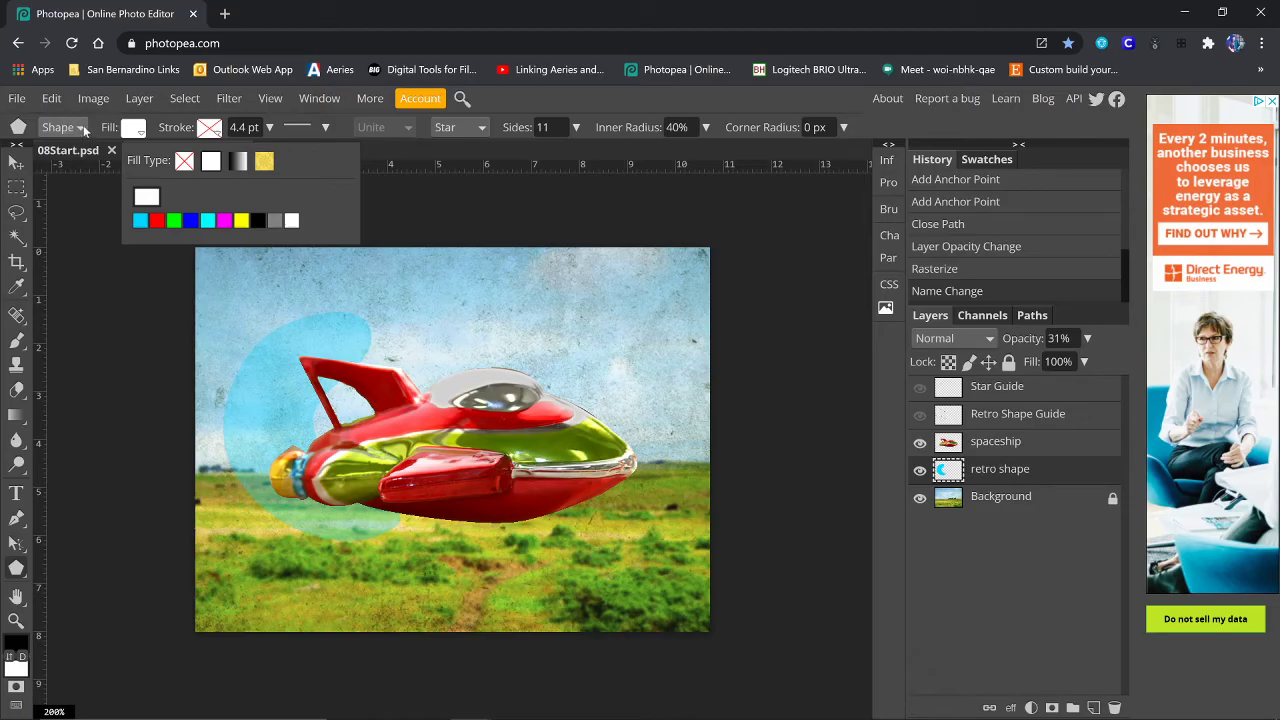
- Set the parametric shape type to Star with 11 sides and an inner radius of 50%
click(481, 128)
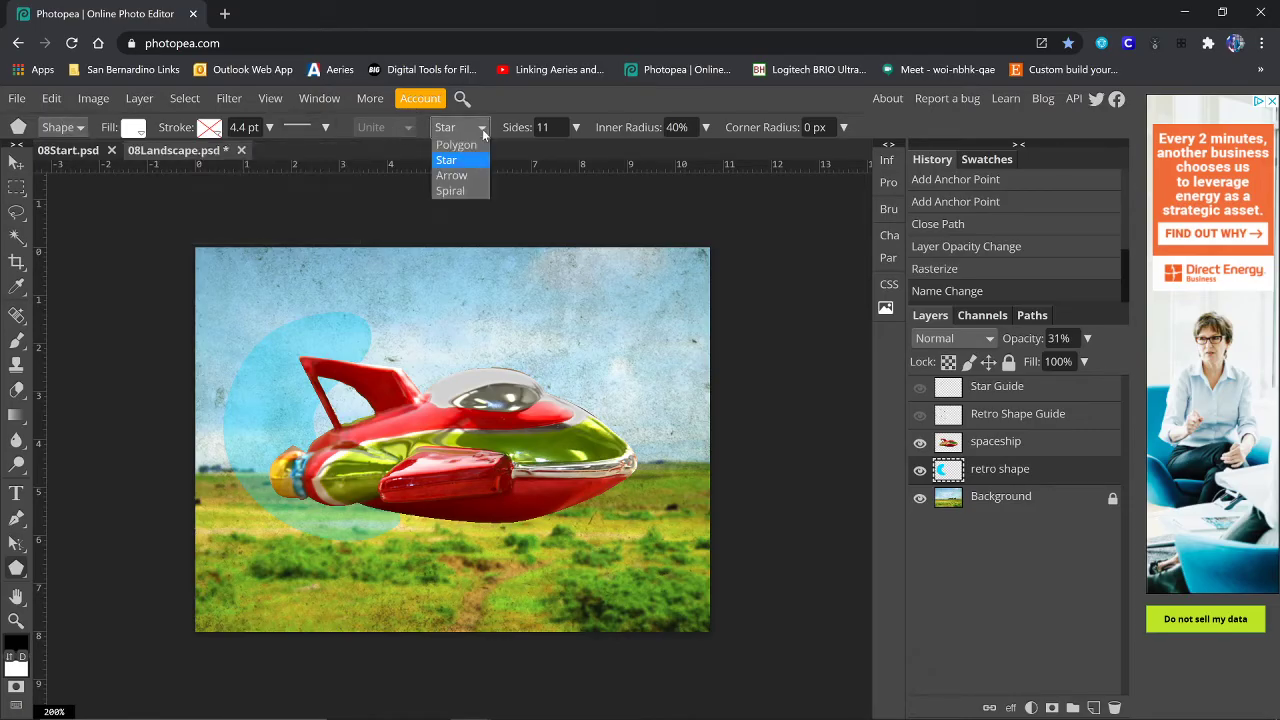
click(451, 160)
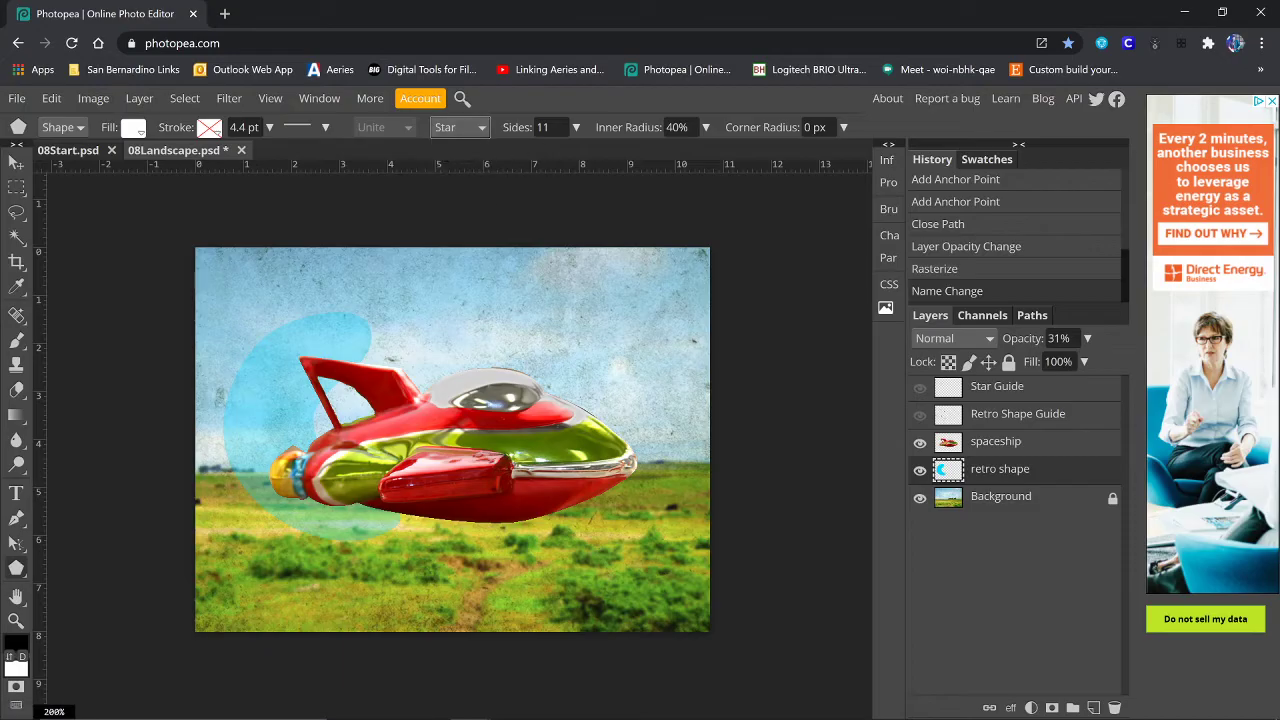
drag(556, 127, 507, 127)
click(676, 127)
text(50)
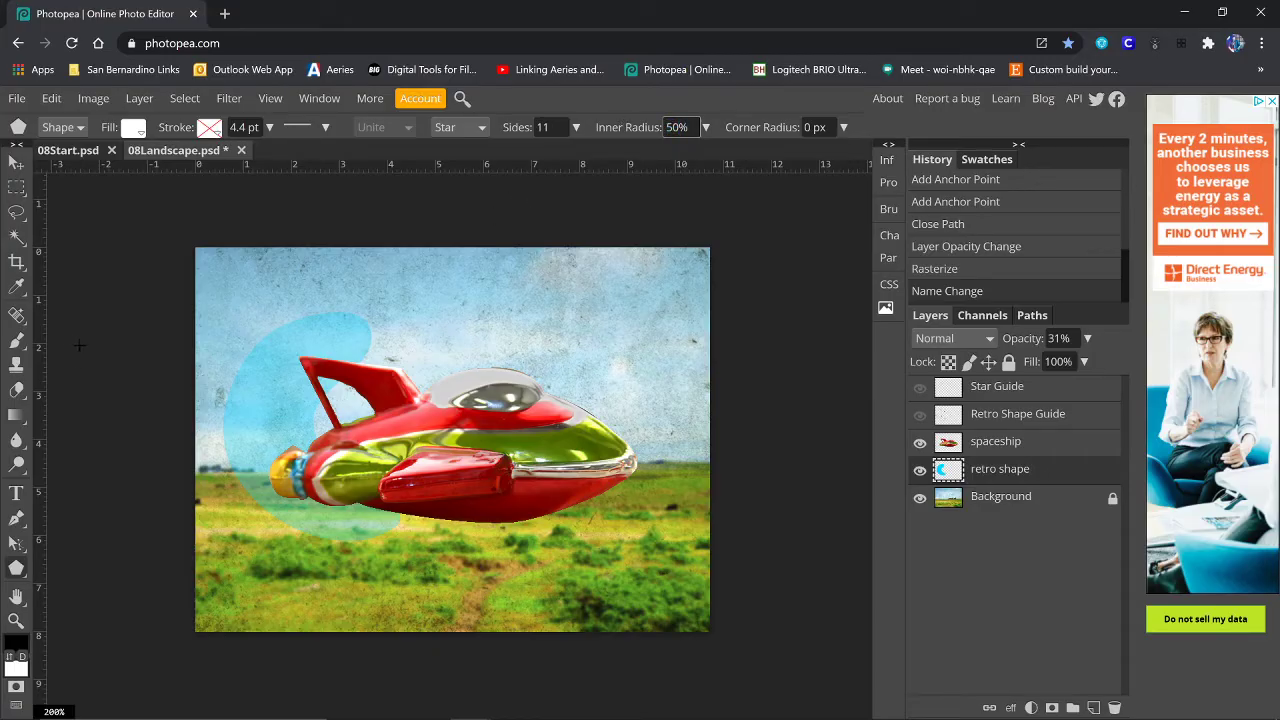
- Make the Star Guide layer visible near the spaceship's tail fin, with the Parametric Shape tool active for drawing
click(16, 597)
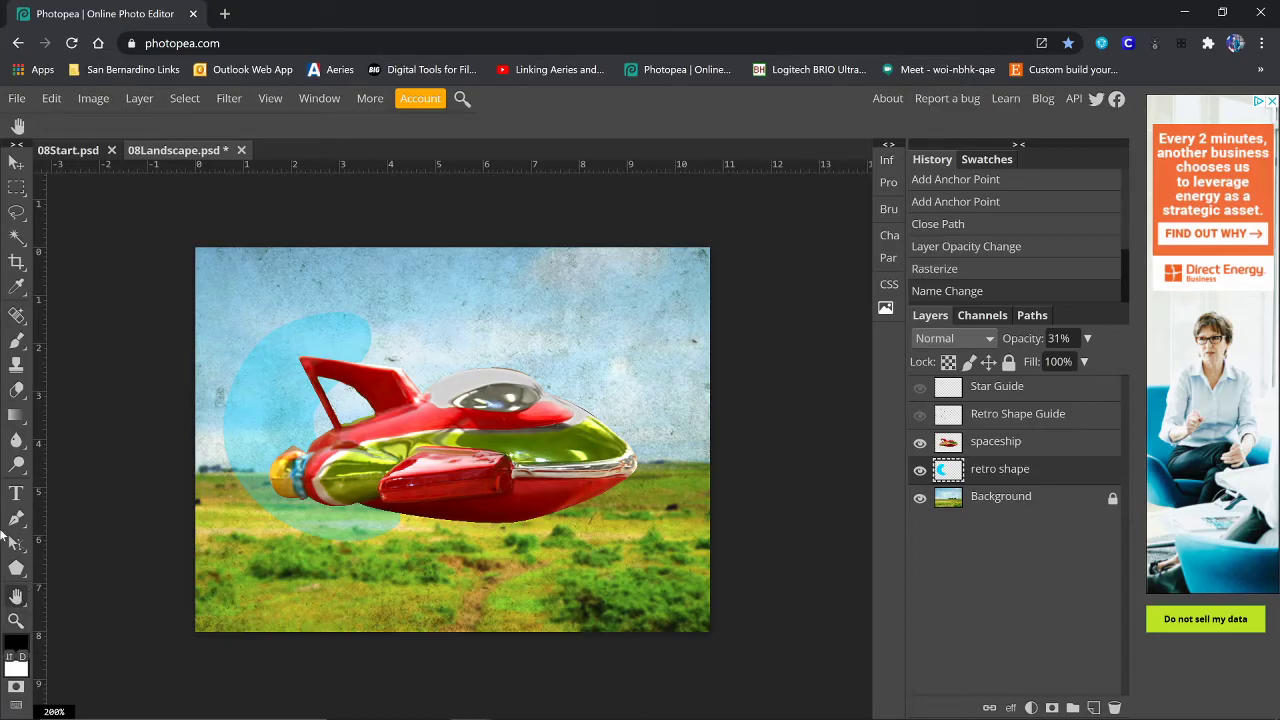
click(16, 620)
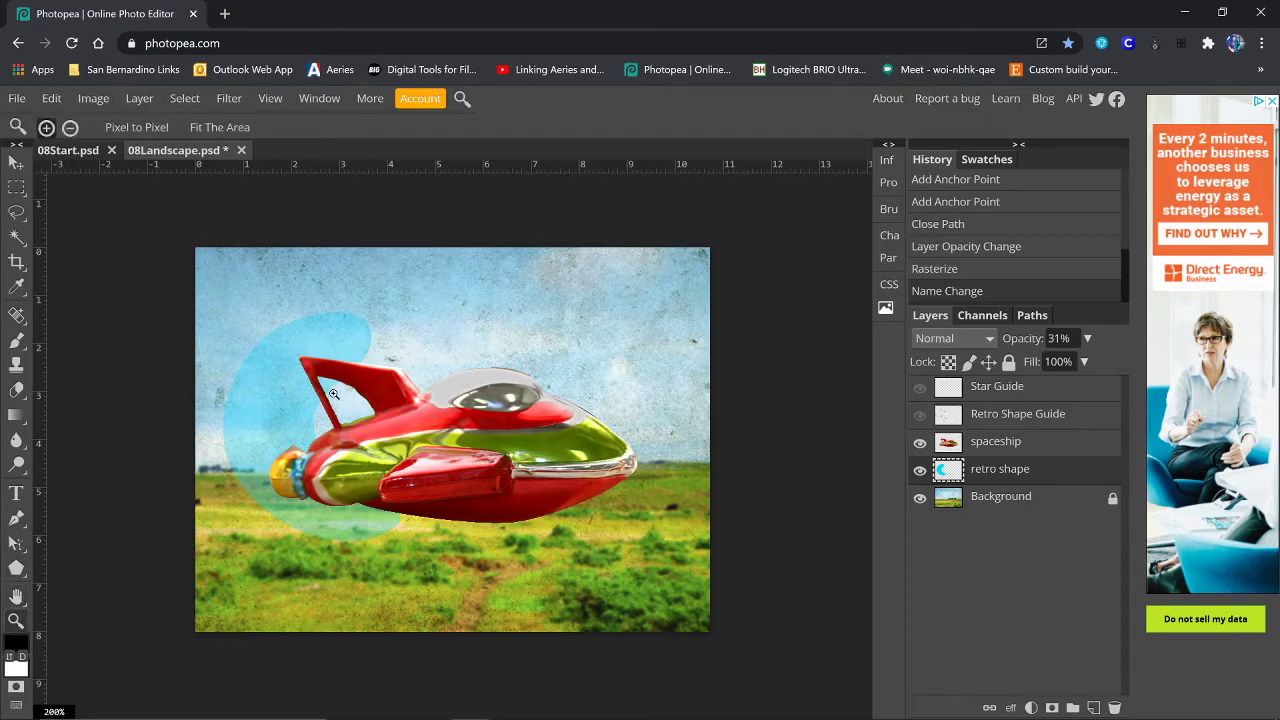
click(316, 342)
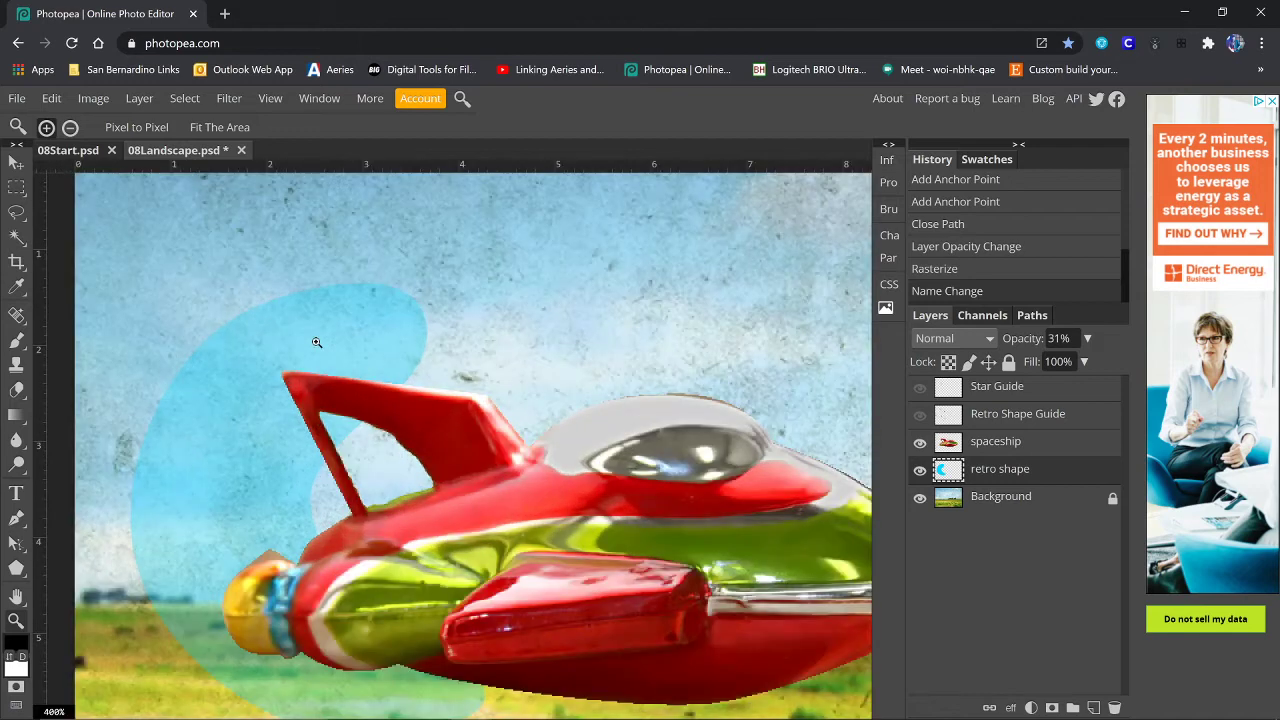
scroll(401, 441, down, 1)
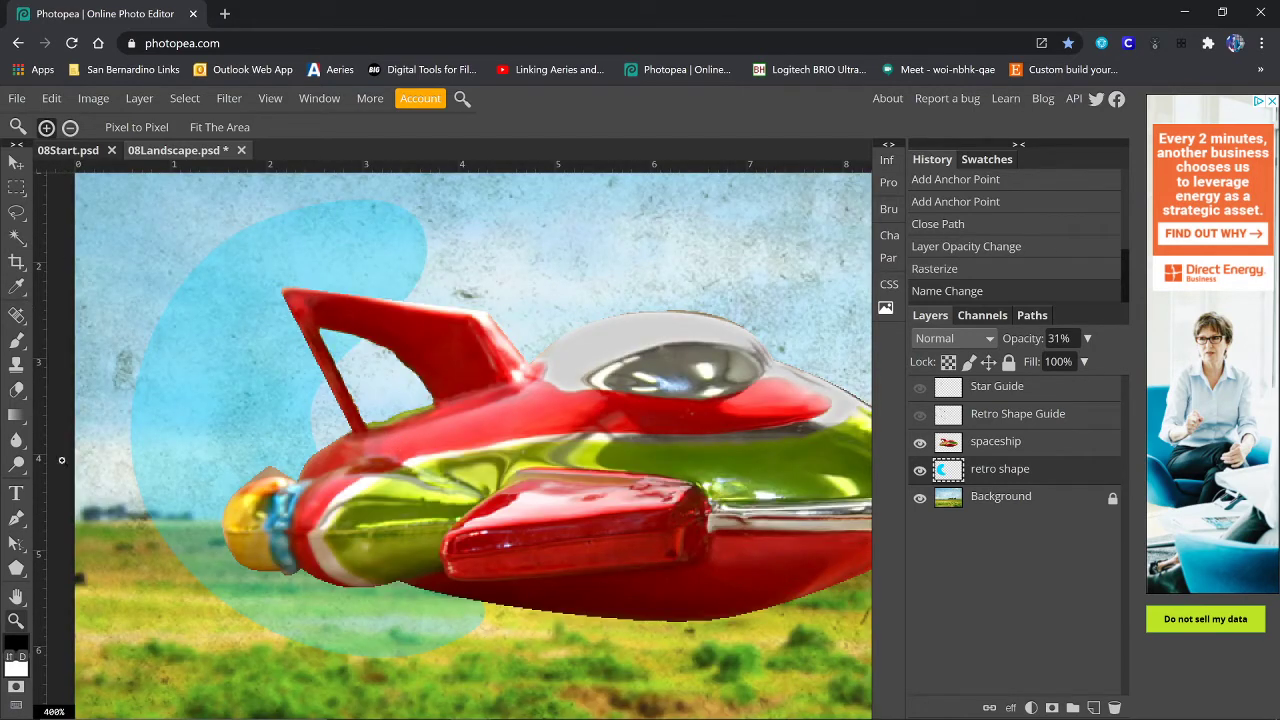
click(16, 567)
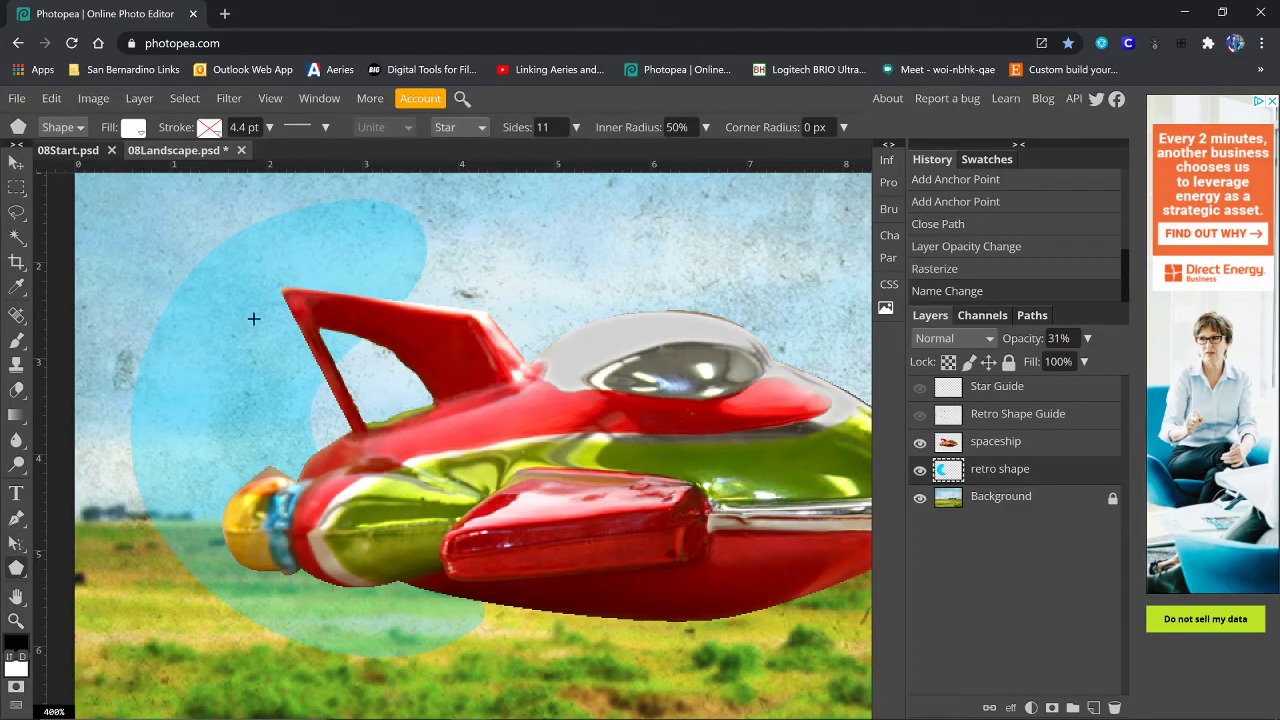
click(919, 392)
click(919, 392)
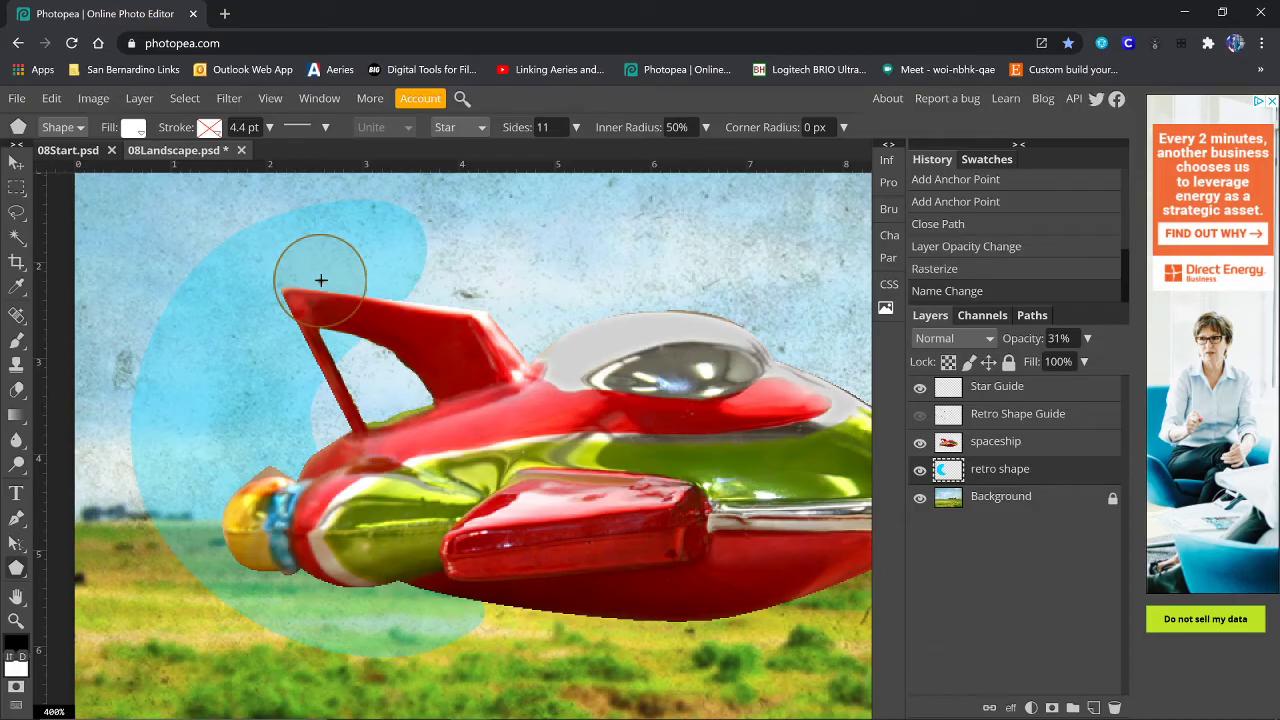
- Draw the white 11-sided star from the centre of the Star Guide circle and select its area with the Magic Wand
drag(320, 280, 365, 317)
drag(366, 317, 366, 317)
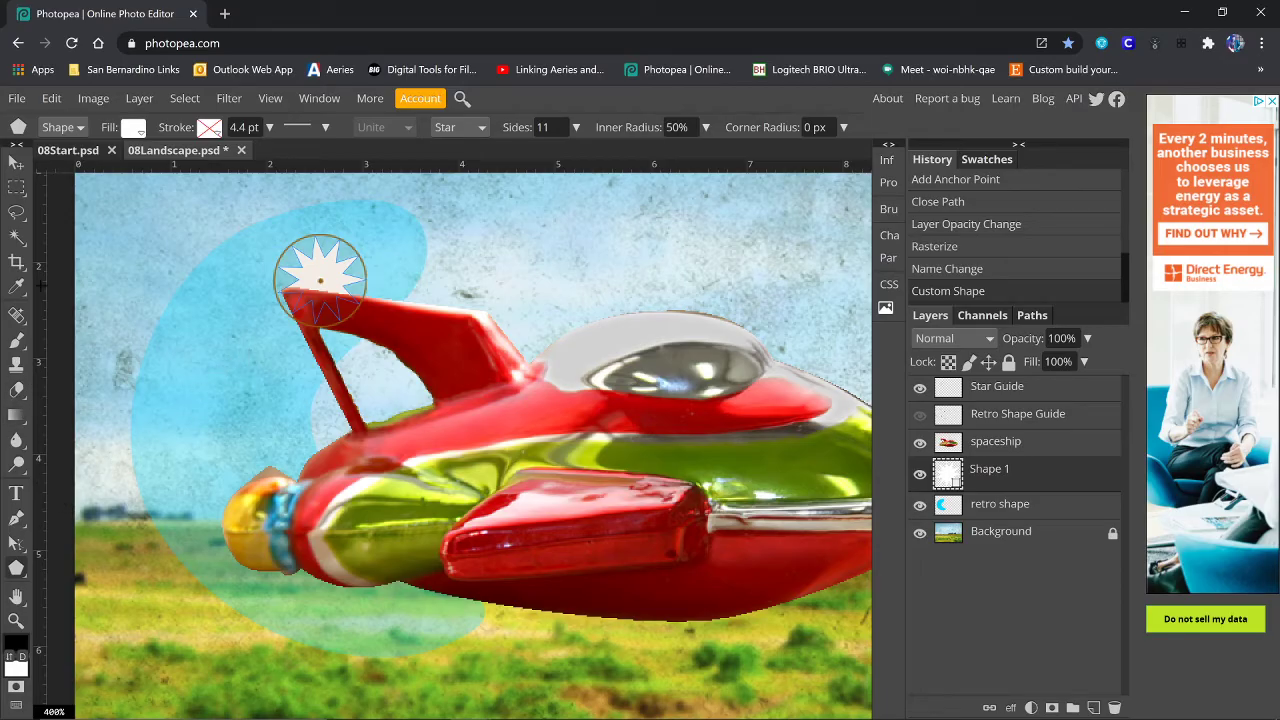
click(16, 237)
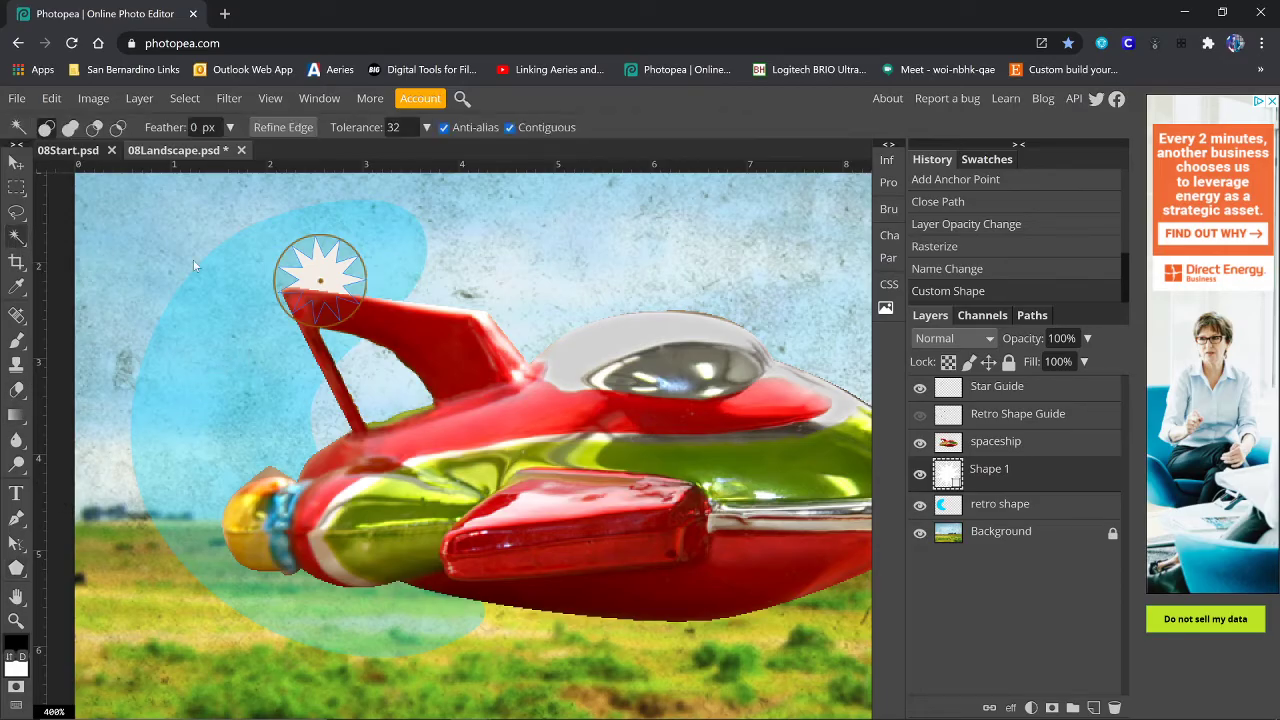
click(324, 271)
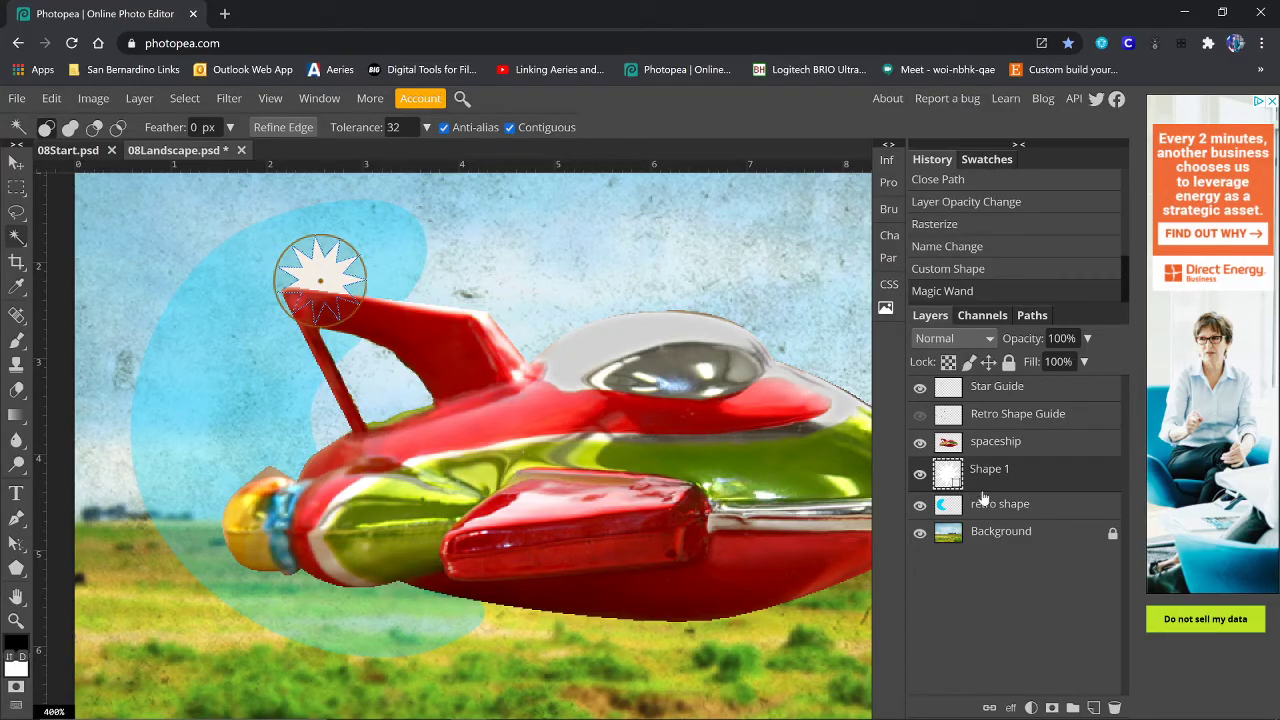
- Cut the selected star area out of the retro shape layer, hiding the Shape 1 and Star Guide layers and clearing the selection
click(1022, 508)
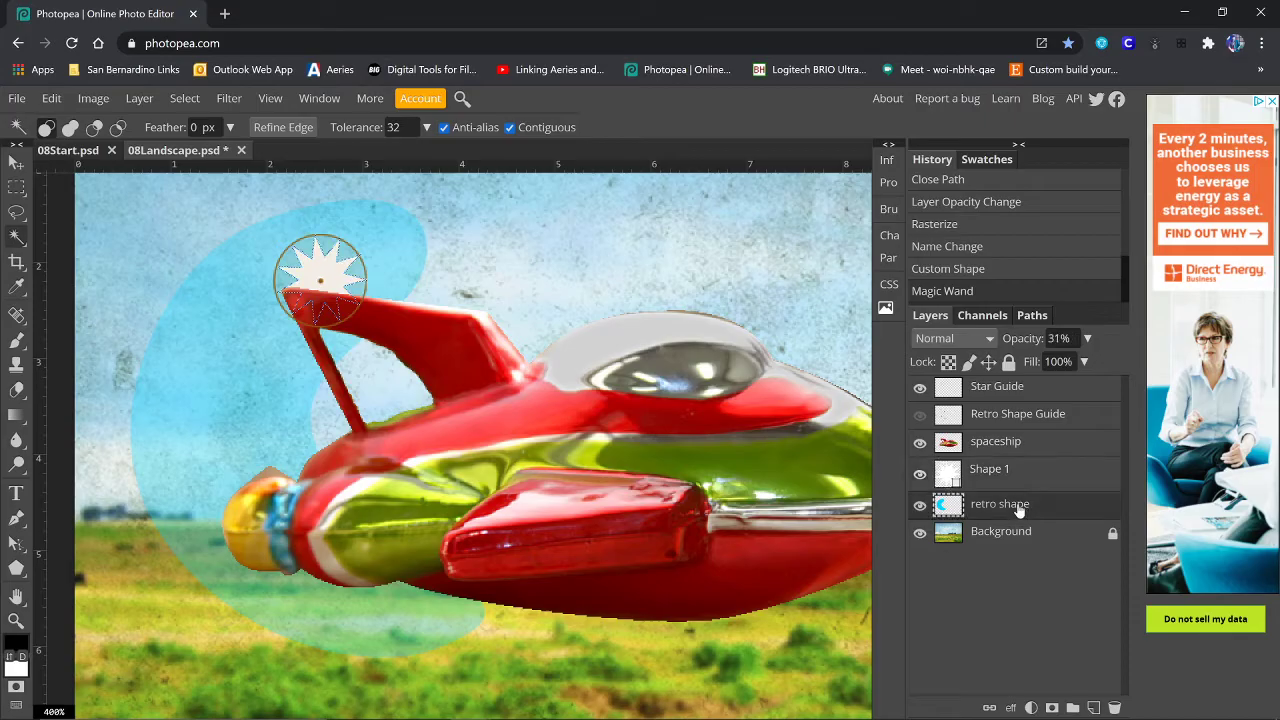
click(920, 476)
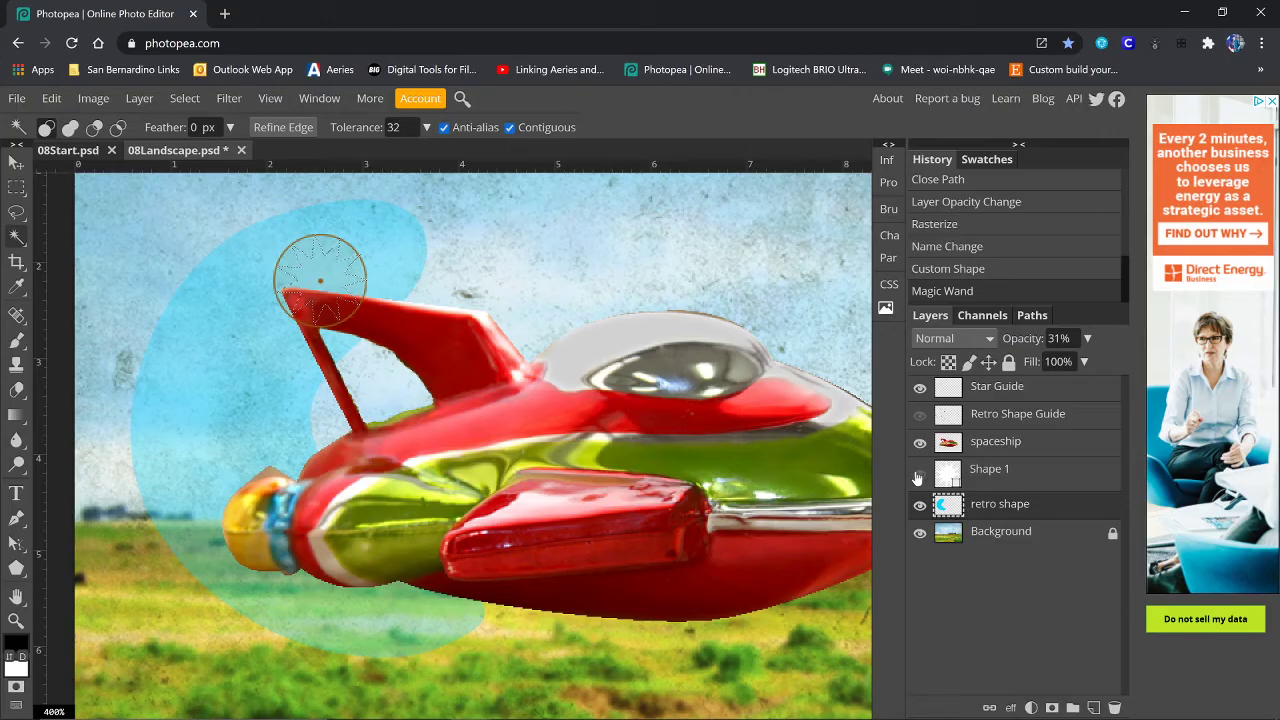
key(Delete)
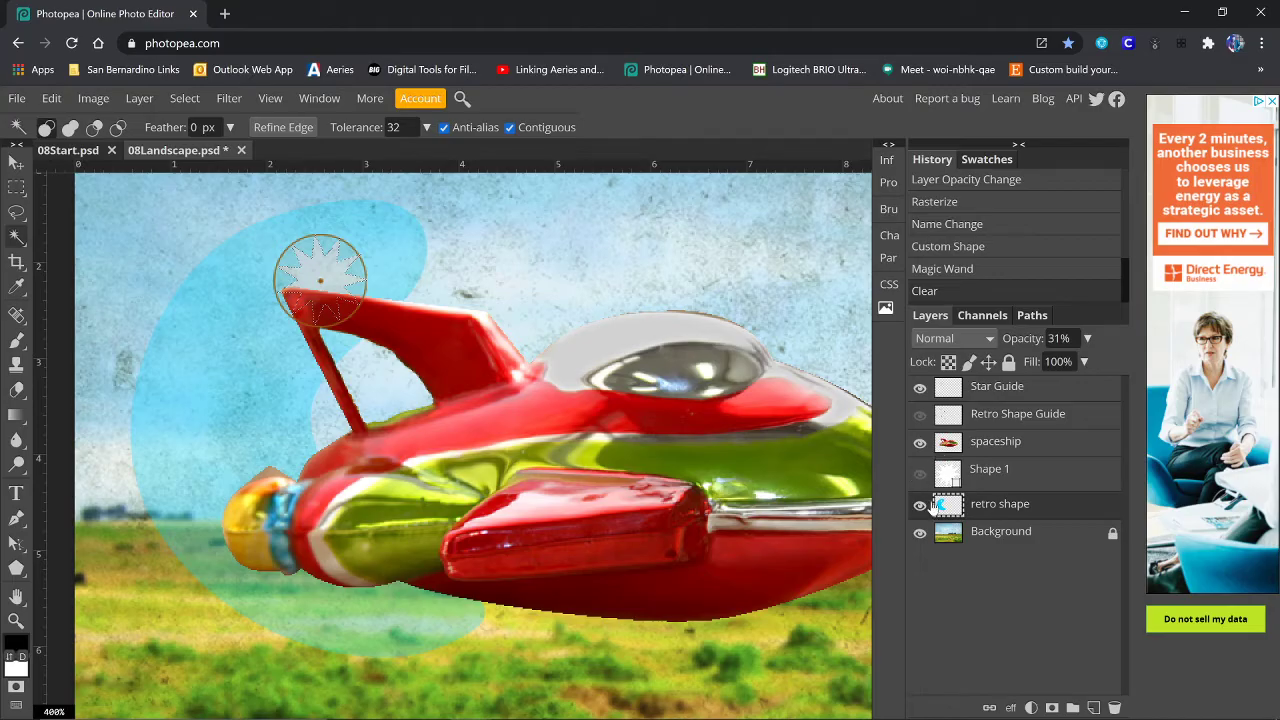
key(ctrl+d)
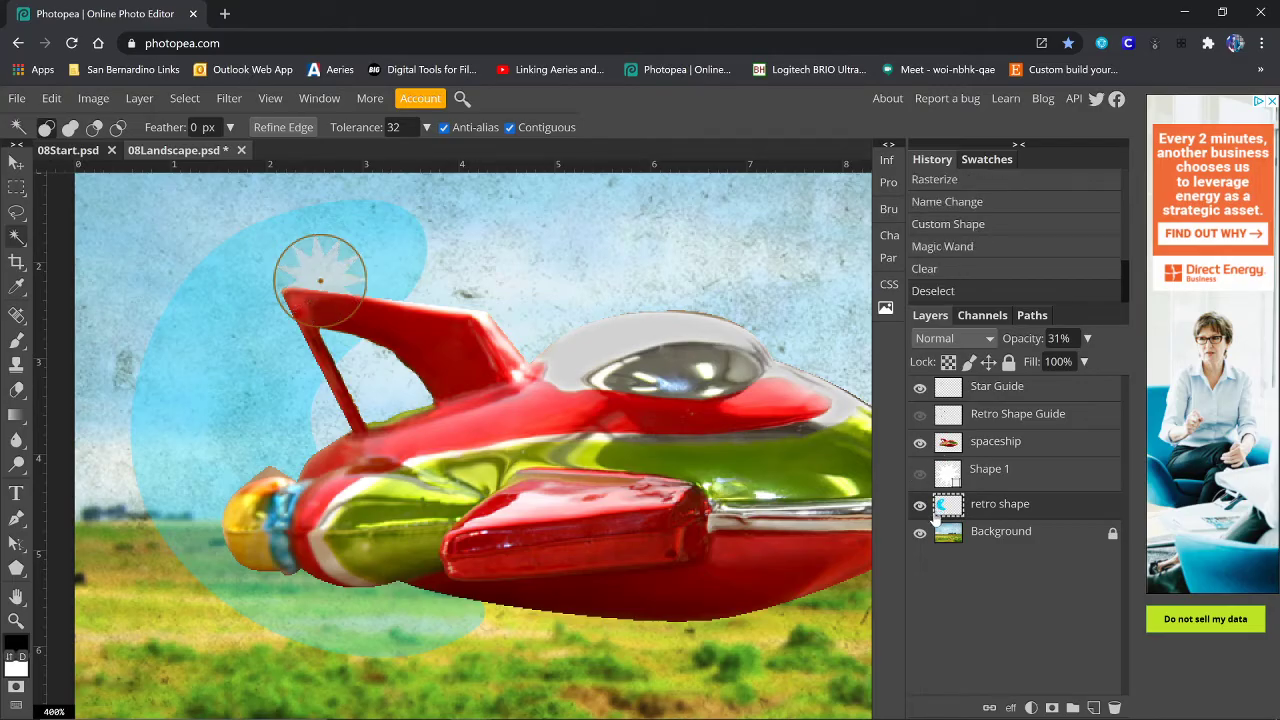
click(920, 390)
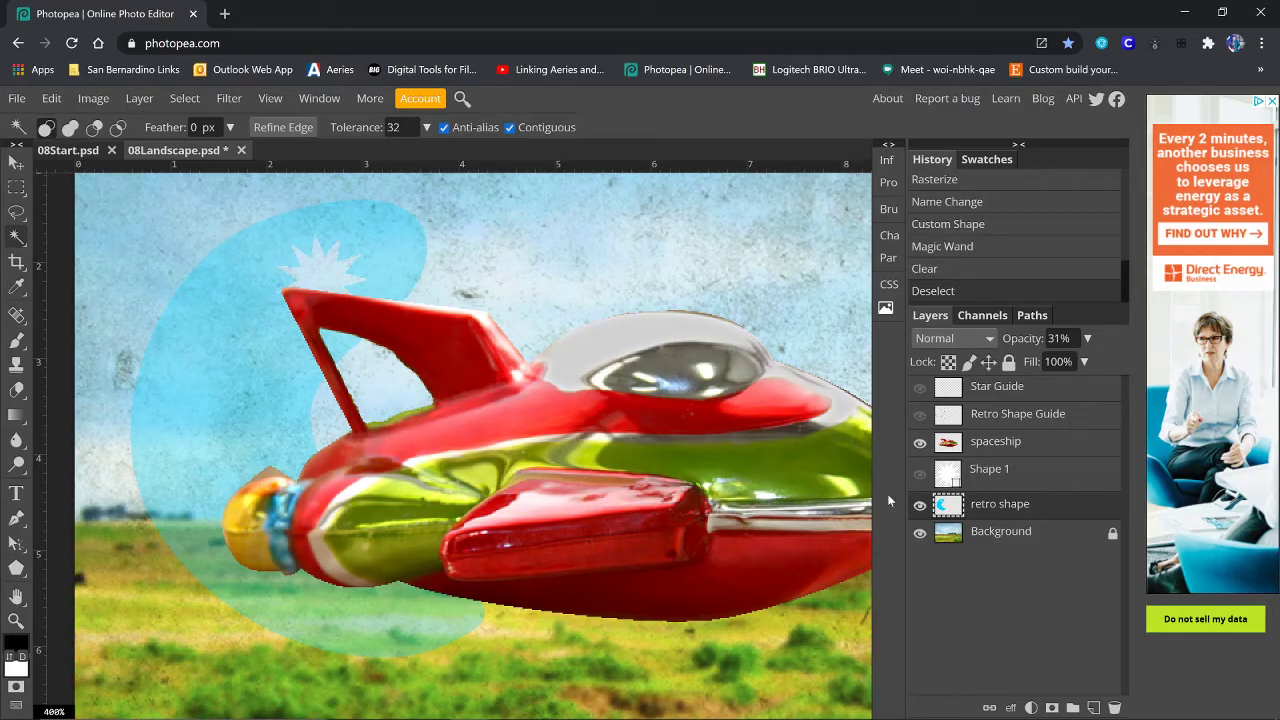
- Rotate the spaceship layer by -12.2° so its nose points upward, and apply the transform
click(1022, 446)
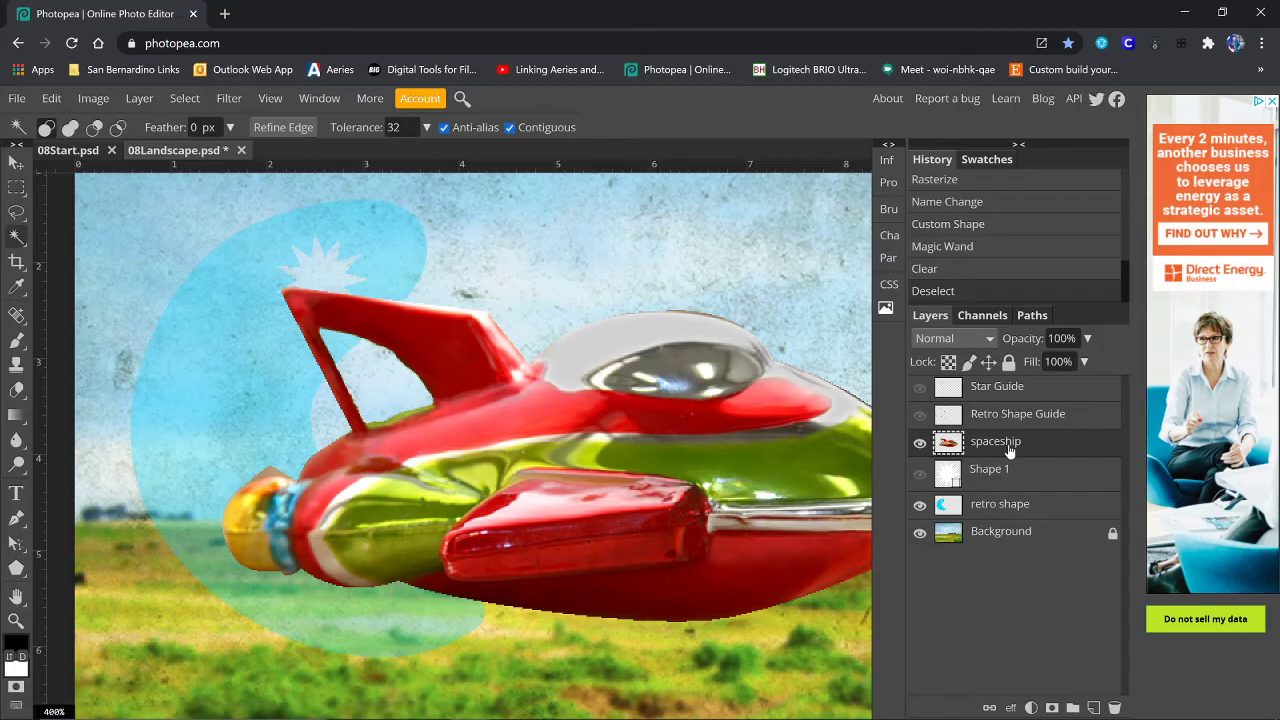
key(ctrl+minus)
key(ctrl+minus)
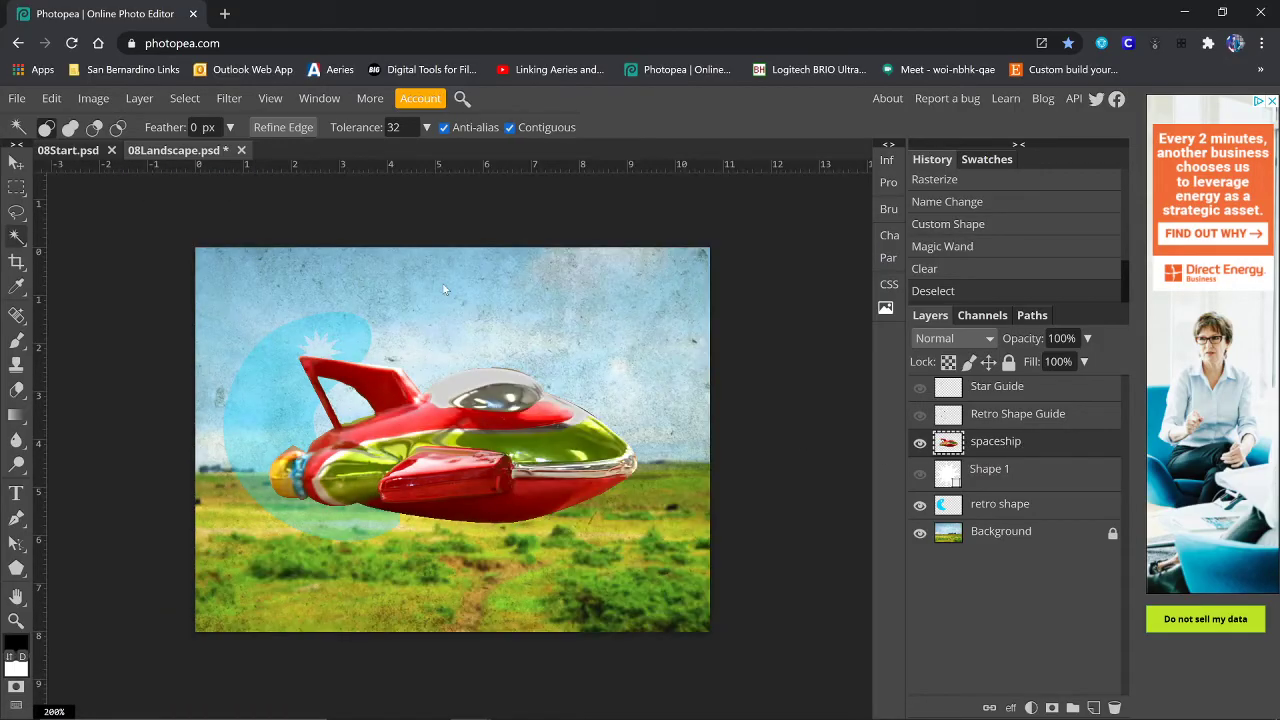
click(18, 163)
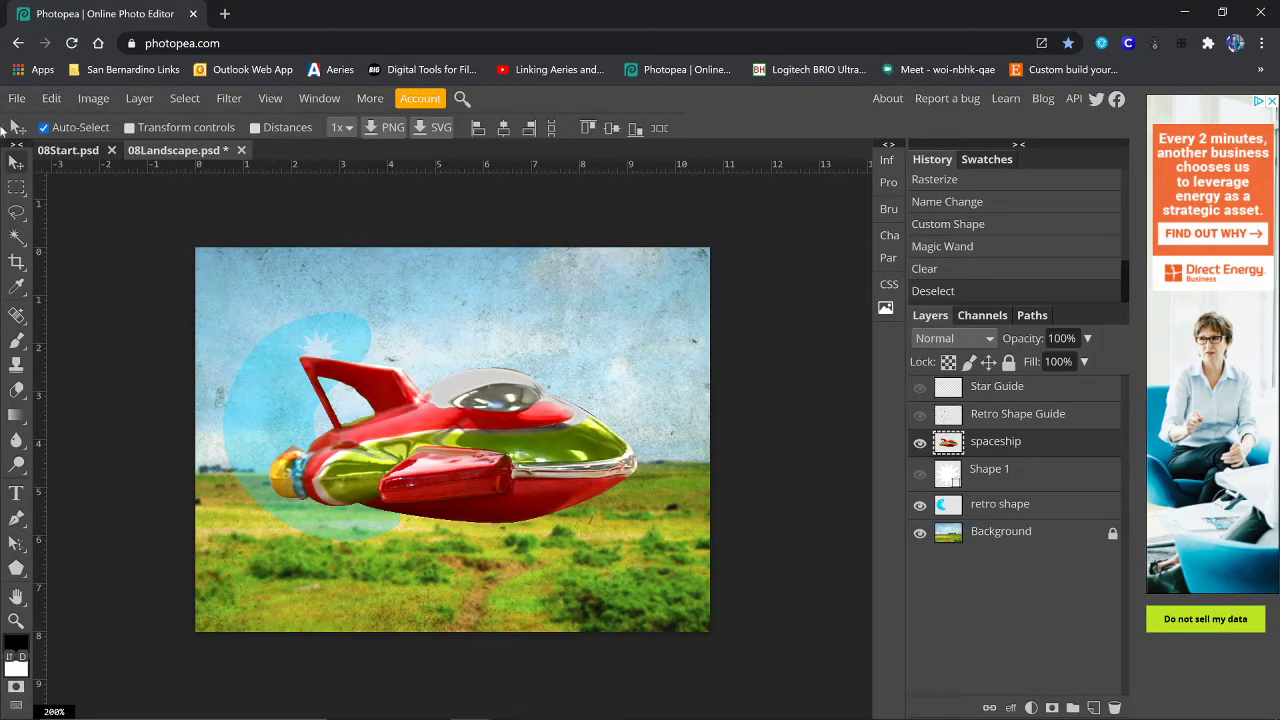
click(51, 98)
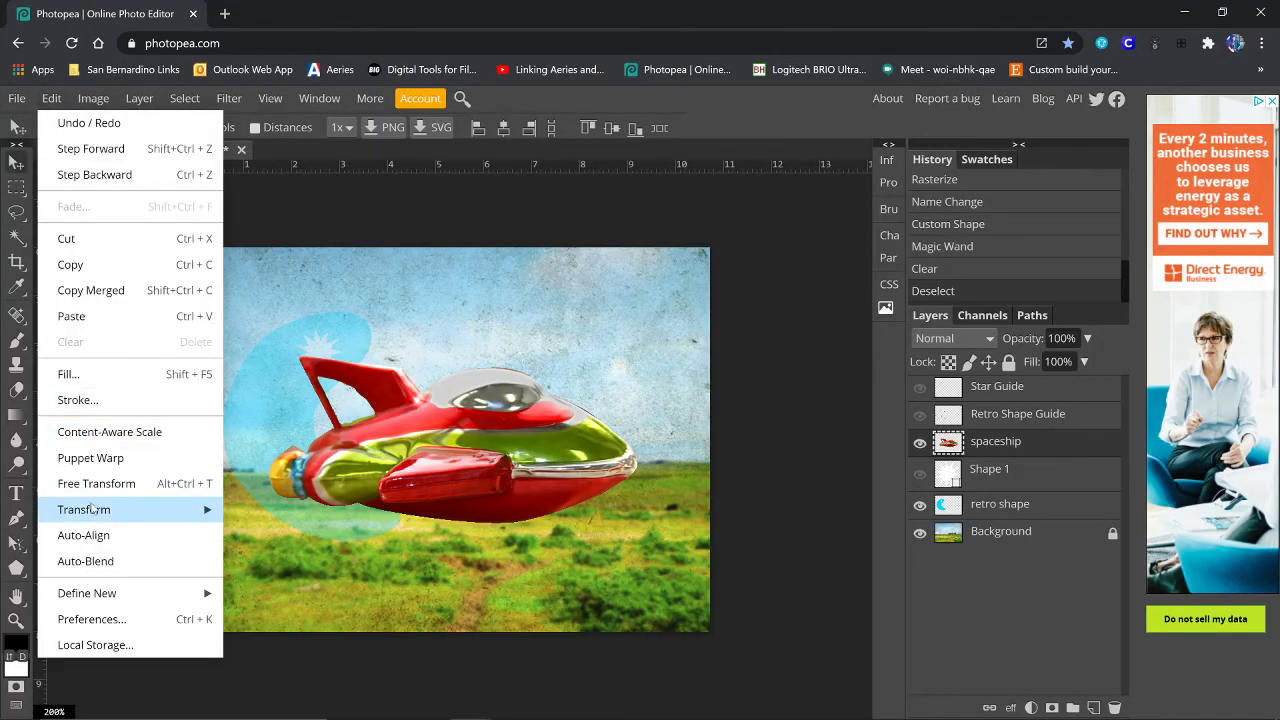
mouse_move(96, 510)
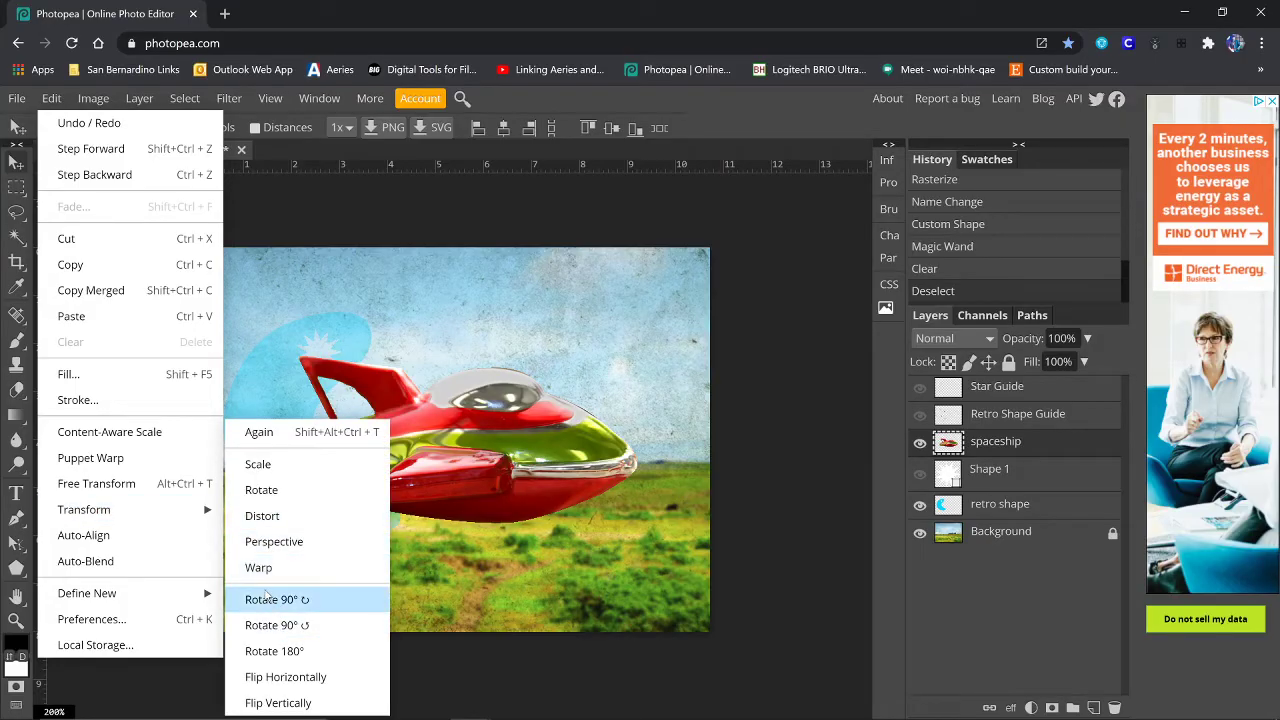
click(261, 490)
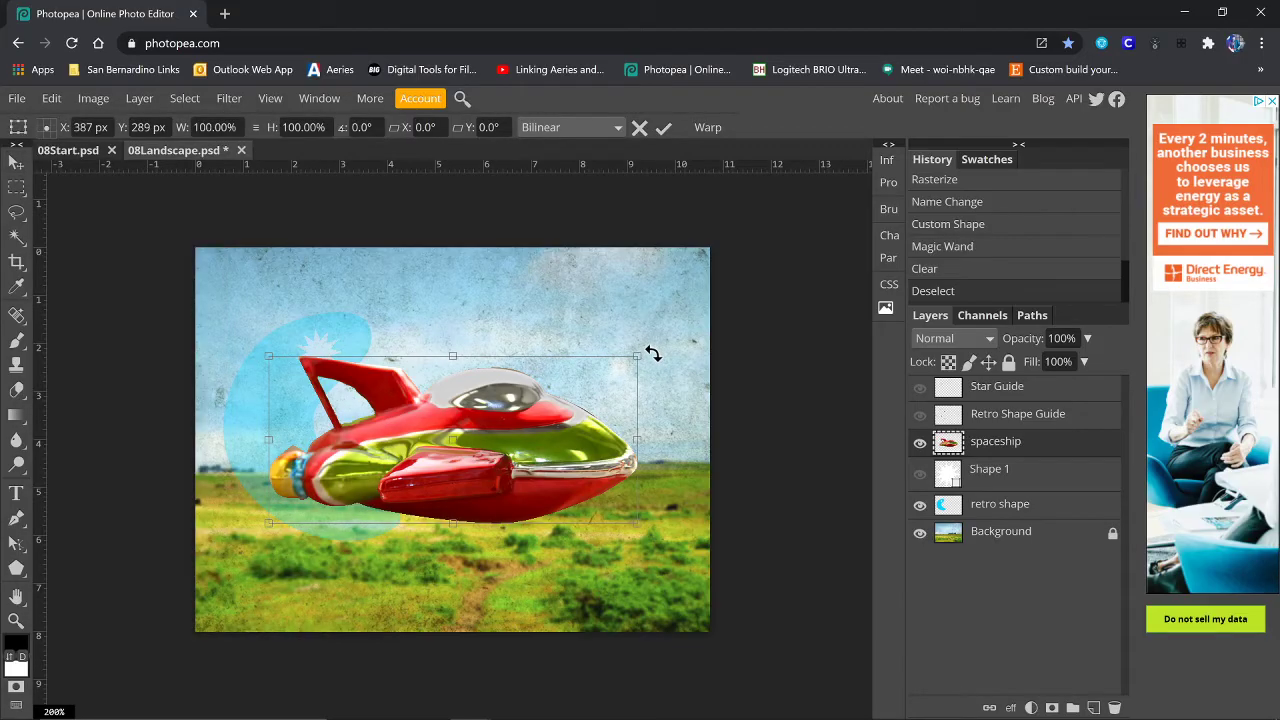
drag(652, 354, 620, 320)
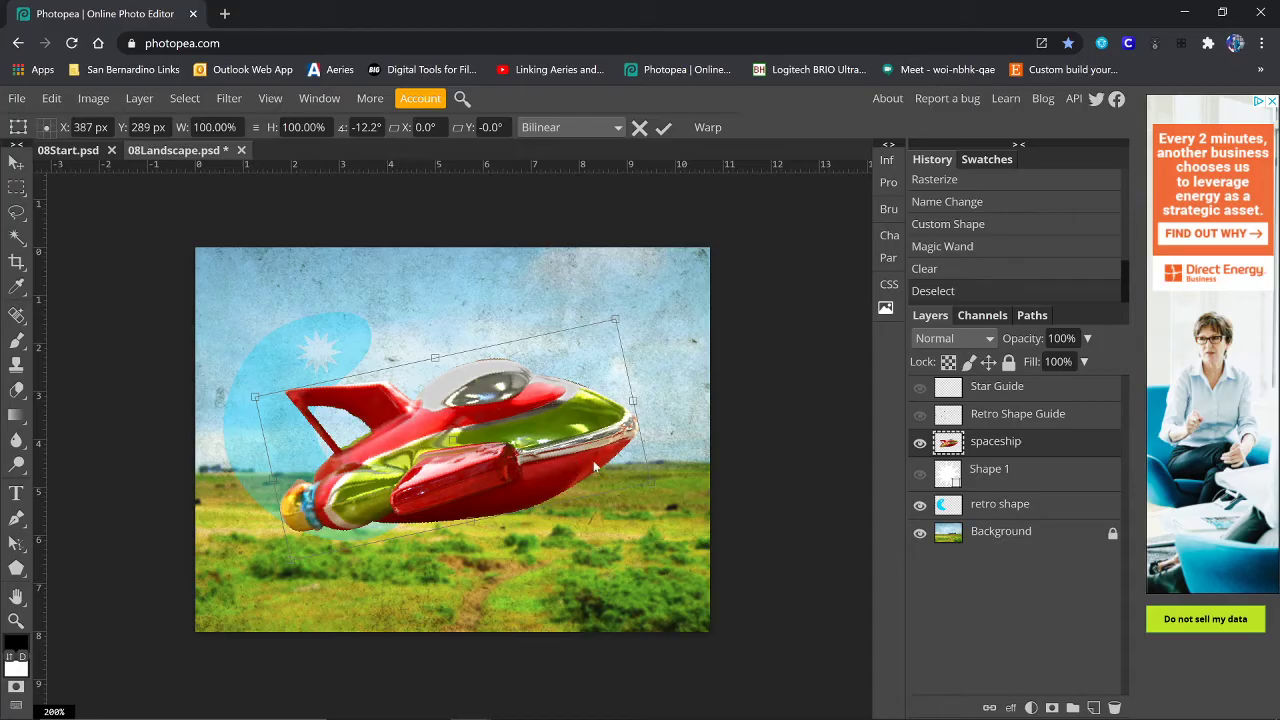
click(663, 128)
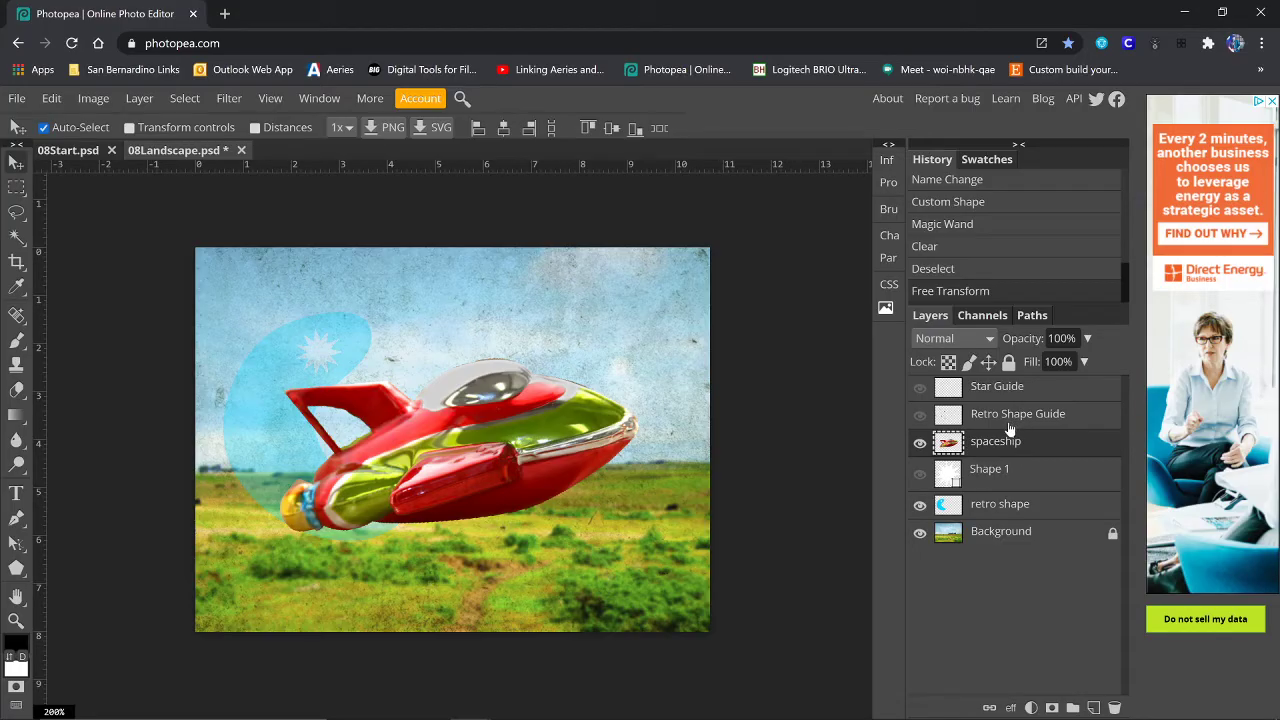
- Activate the Custom Shape tool and choose the solid five-pointed star as its shape
click(17, 570)
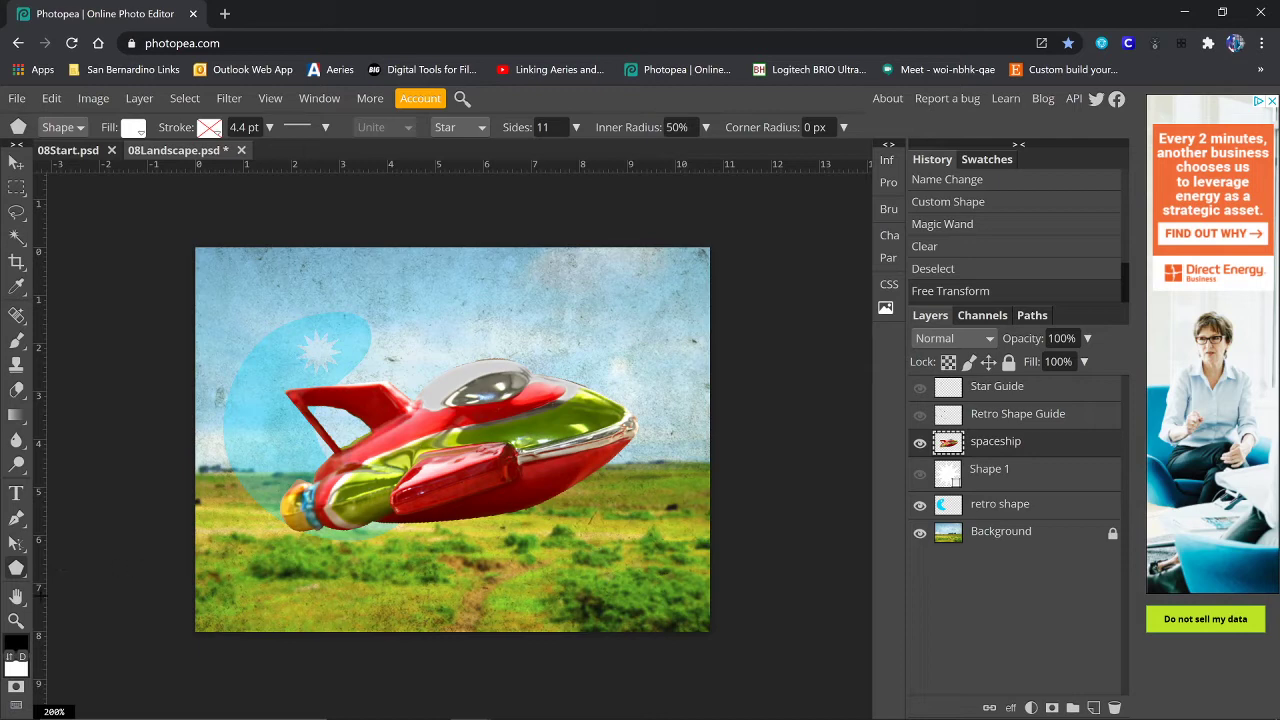
right_click(17, 568)
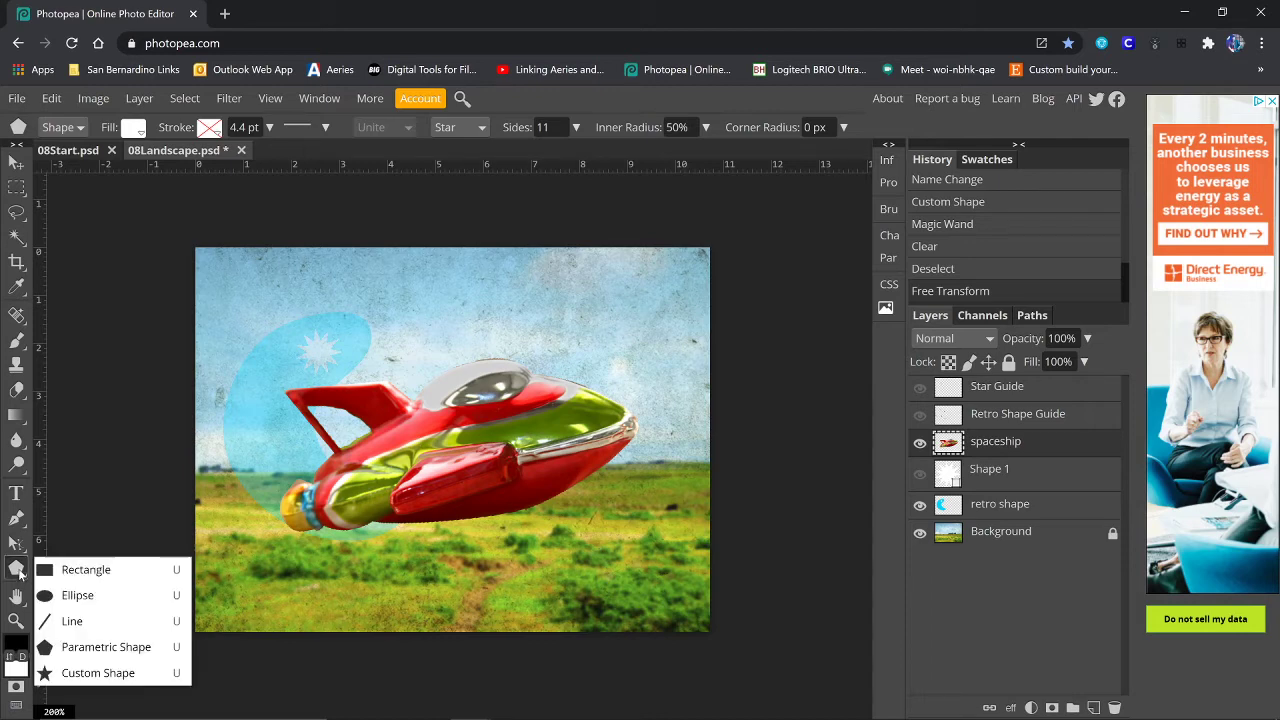
click(98, 673)
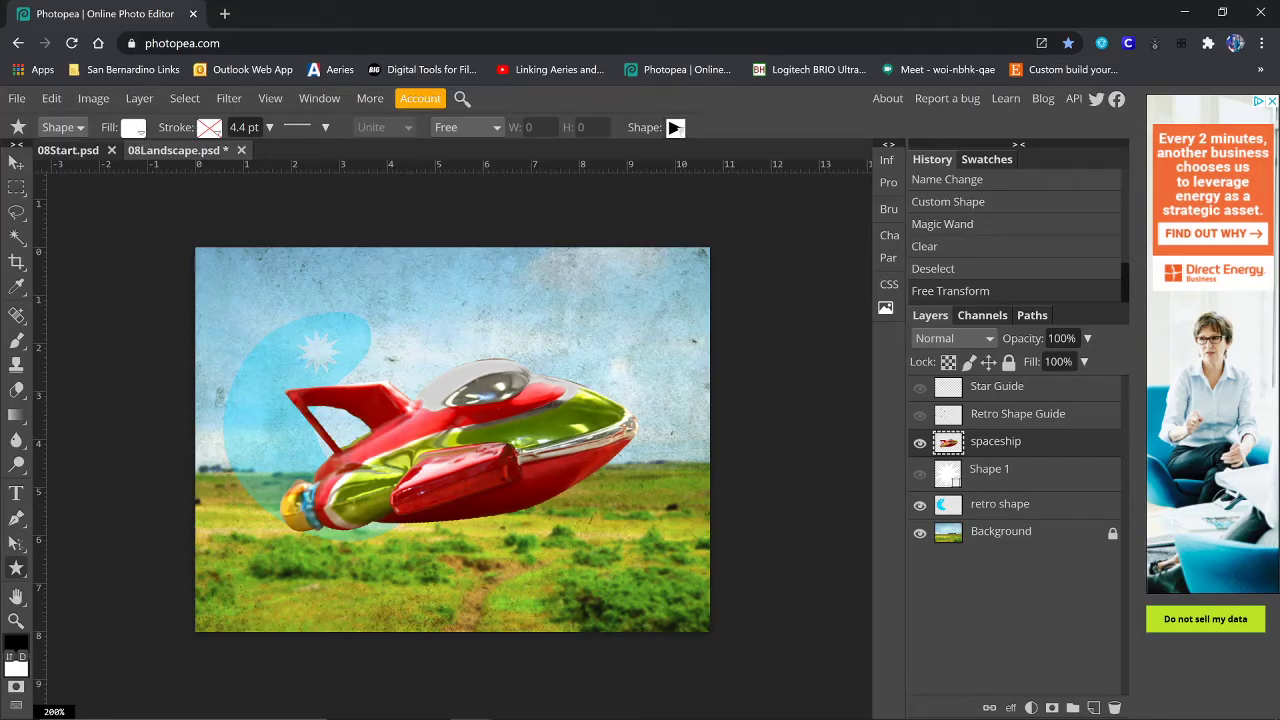
click(675, 128)
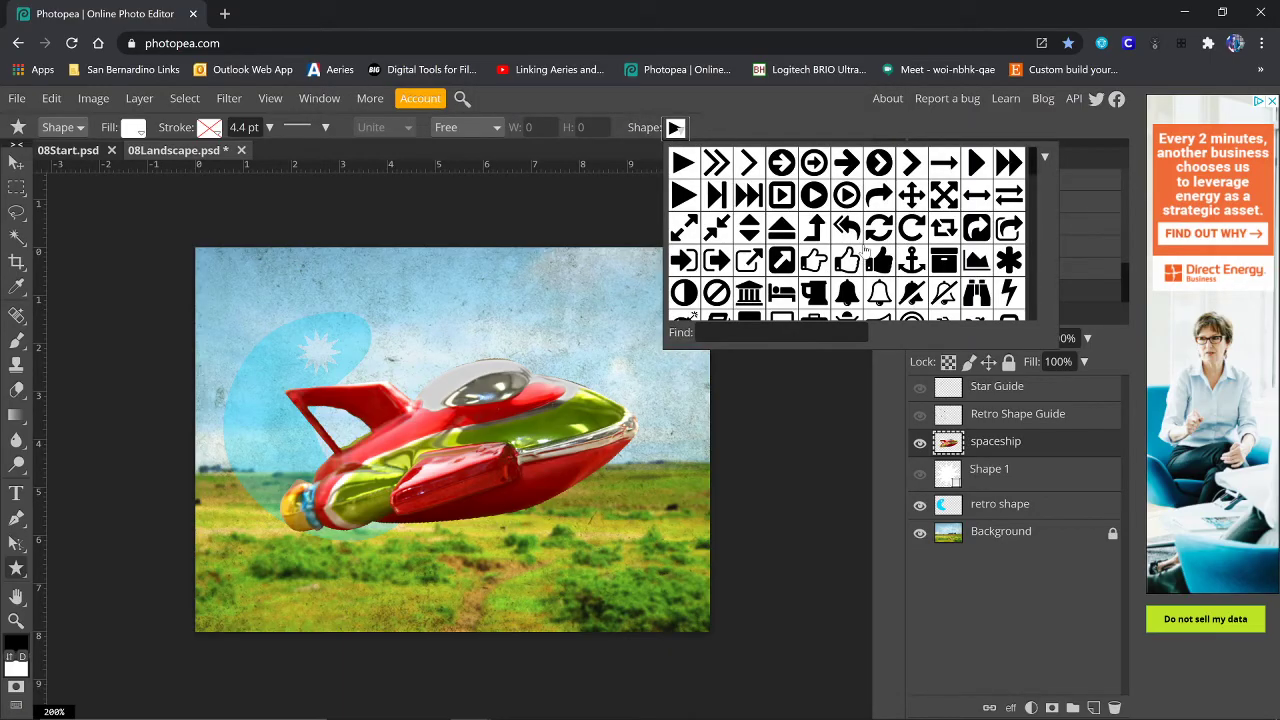
scroll(862, 245, down, 1)
scroll(867, 238, down, 1)
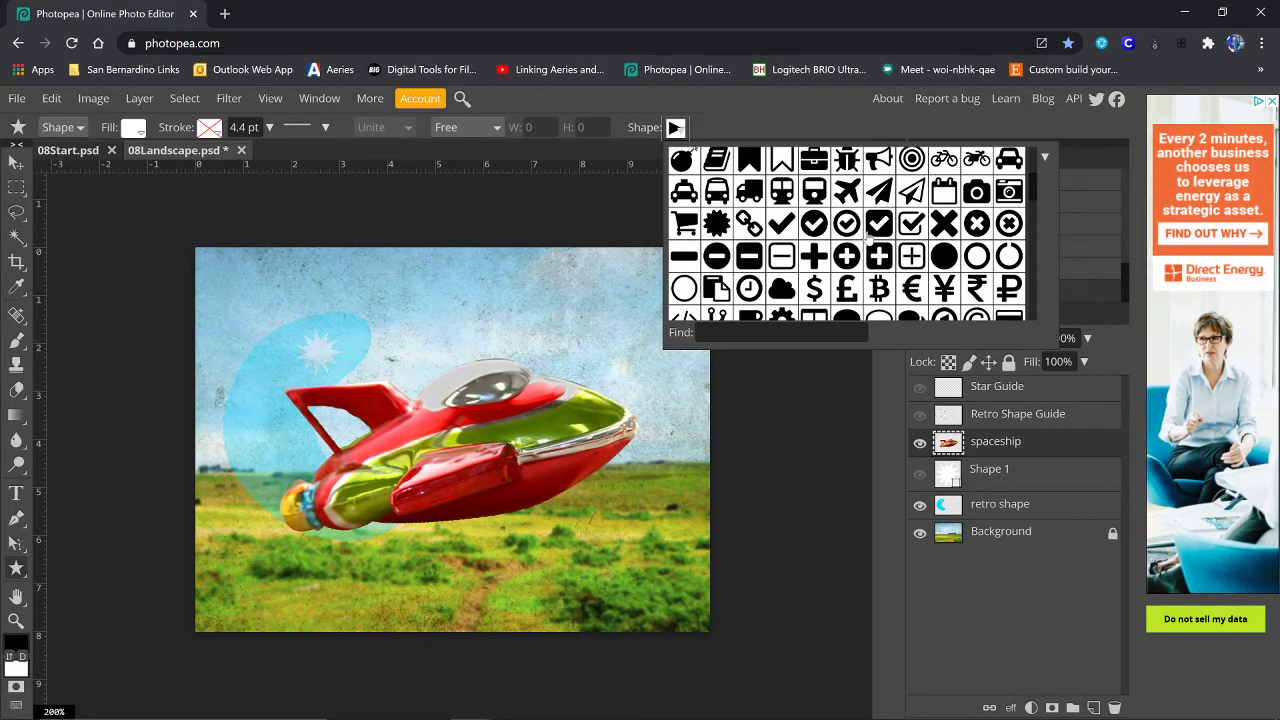
scroll(868, 238, down, 1)
scroll(868, 238, down, 2)
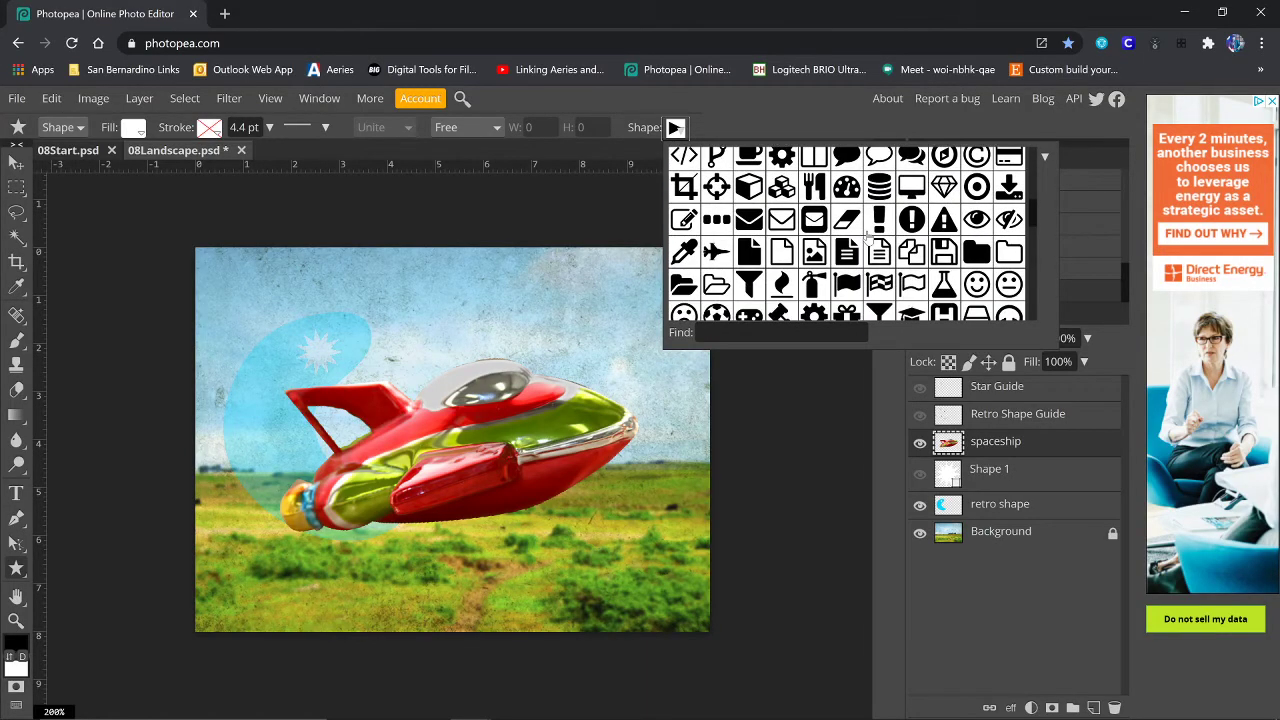
scroll(868, 238, down, 3)
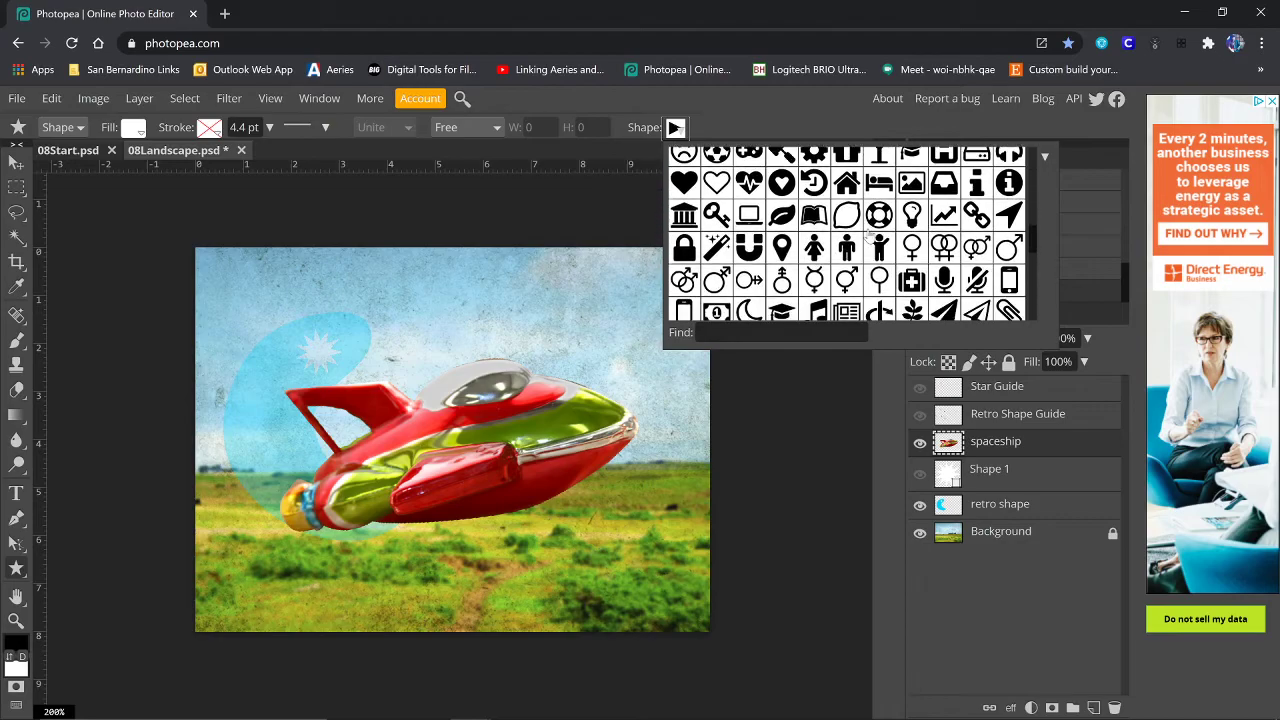
scroll(868, 238, down, 1)
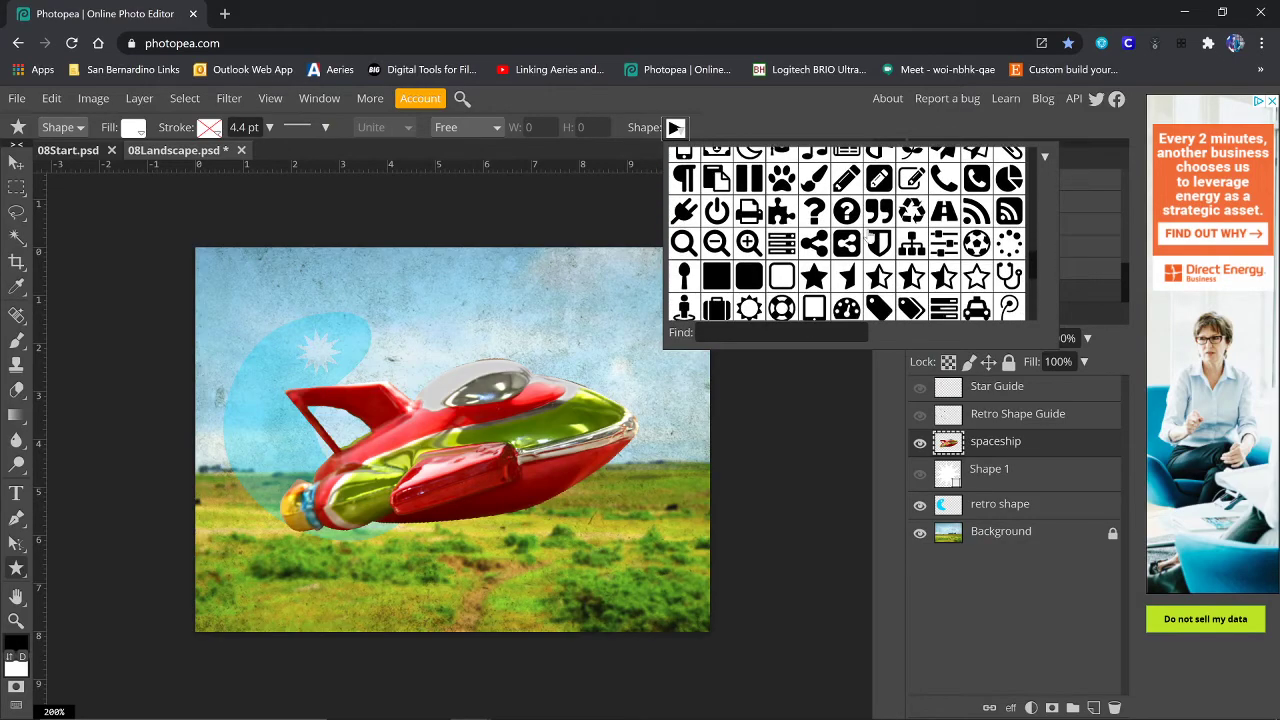
click(813, 283)
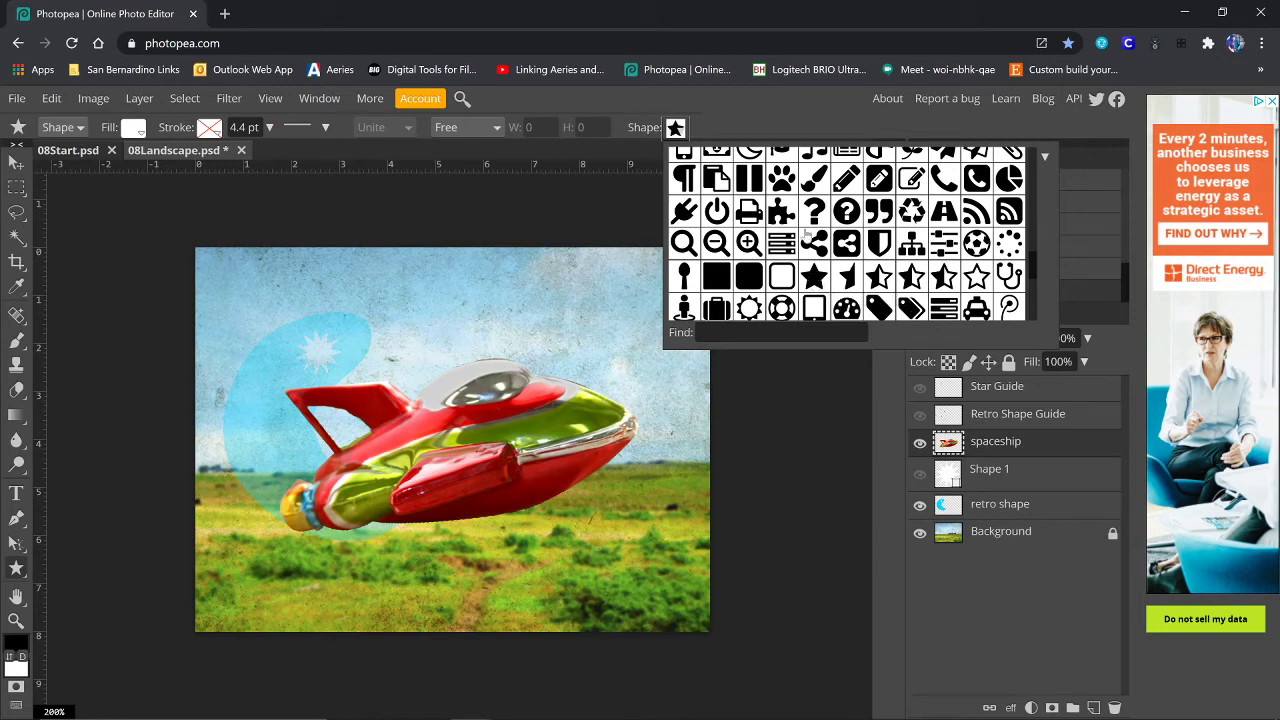
click(757, 117)
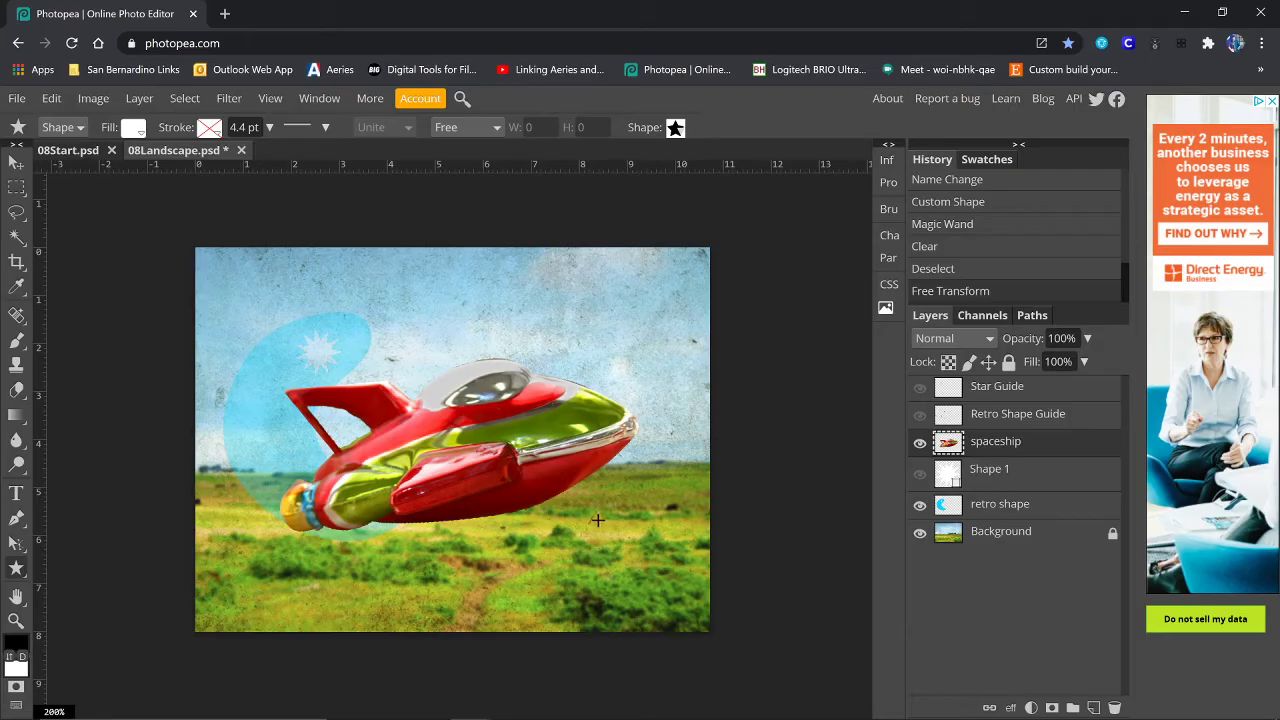
- Draw three white stars across the grass: a large one on the right, a small one mid-way and a medium one on the left
drag(596, 520, 685, 621)
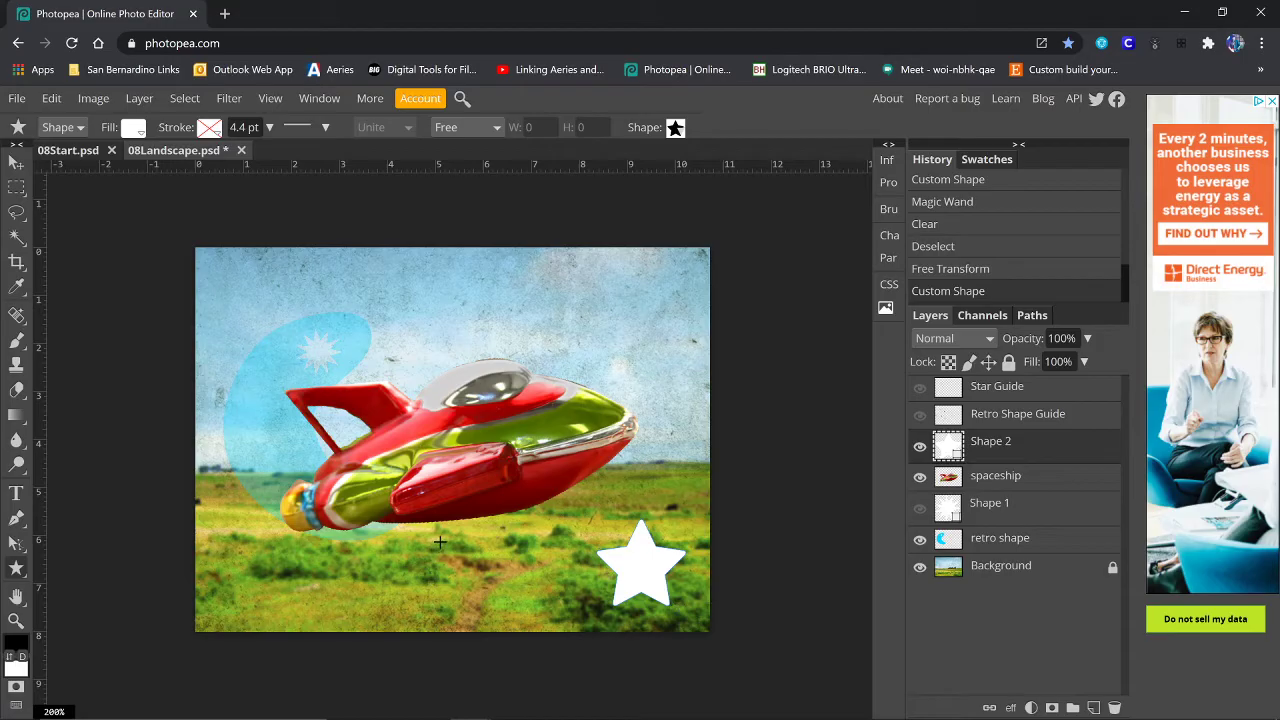
drag(435, 548, 489, 598)
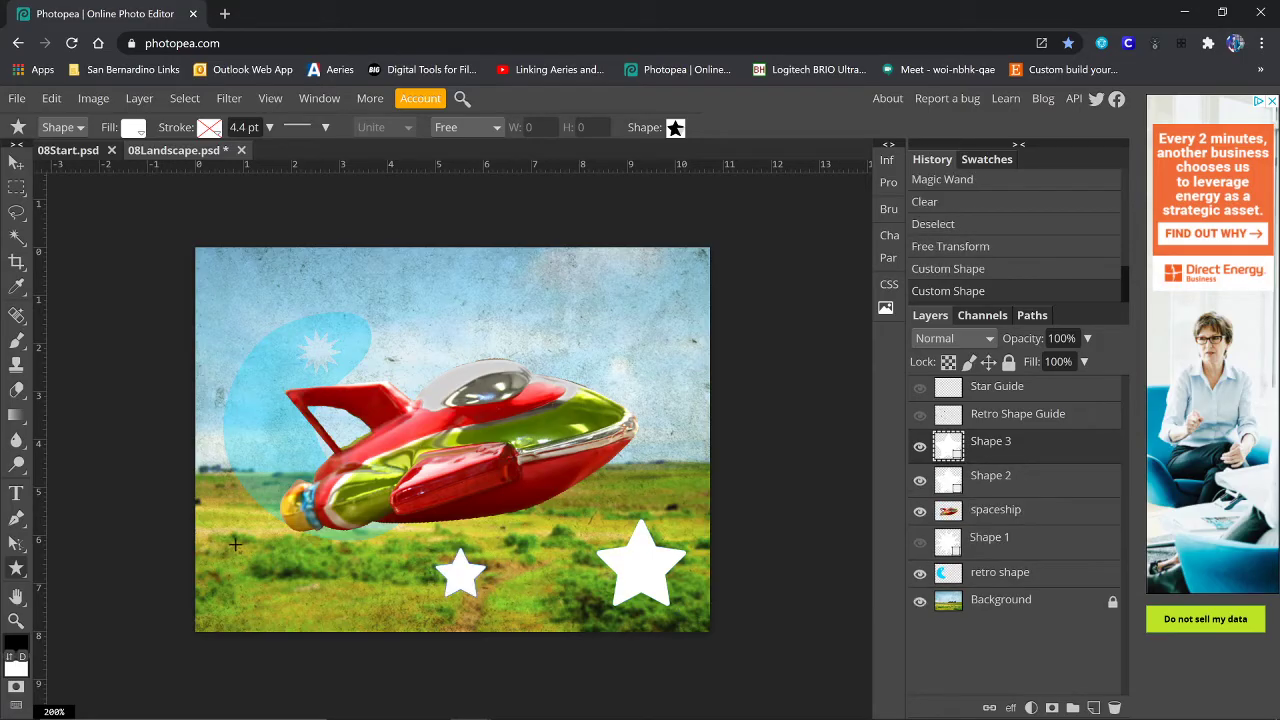
drag(233, 545, 296, 614)
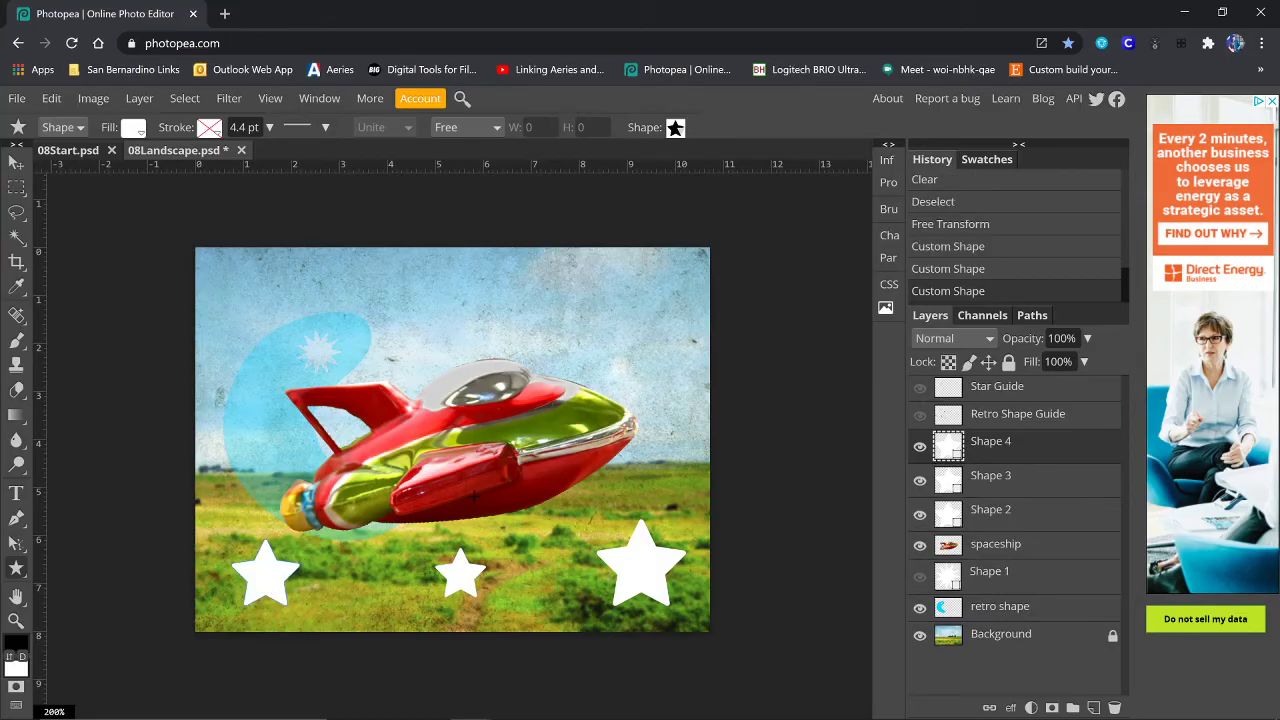
- Draw three white stars across the sky: a small one on the left, a large one above the cockpit and a small one on the right
drag(242, 262, 275, 312)
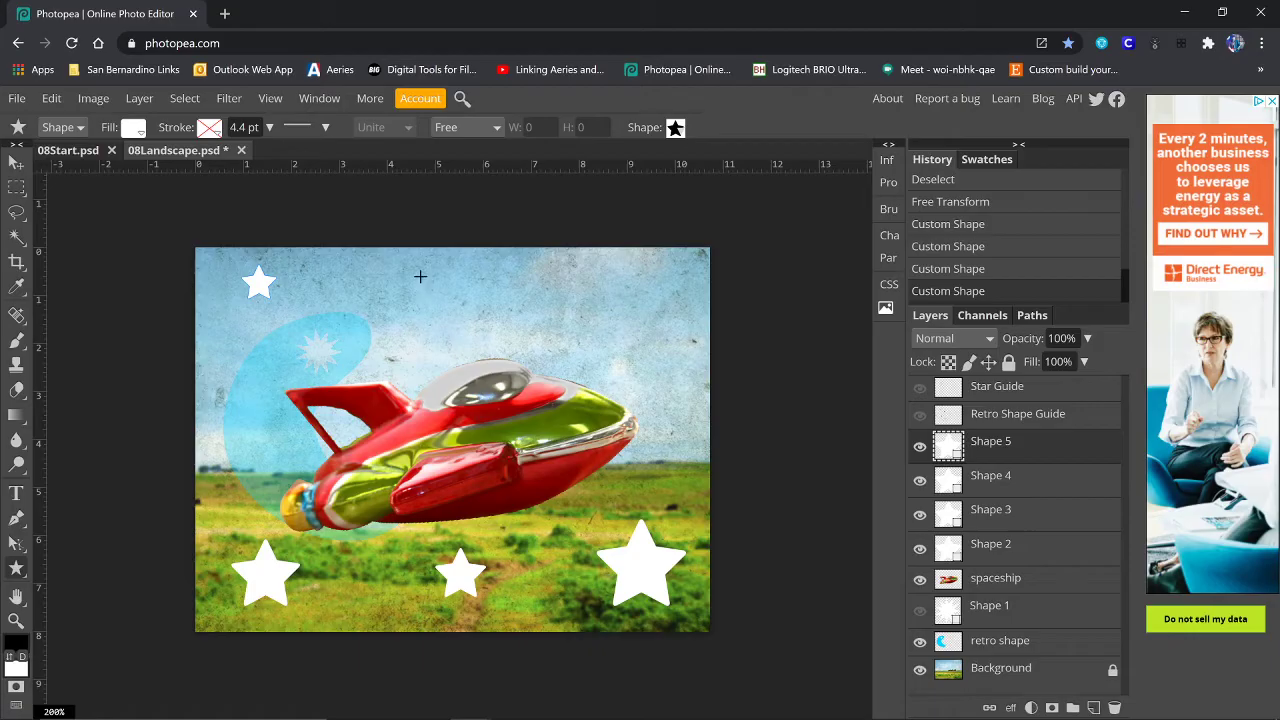
drag(420, 277, 452, 307)
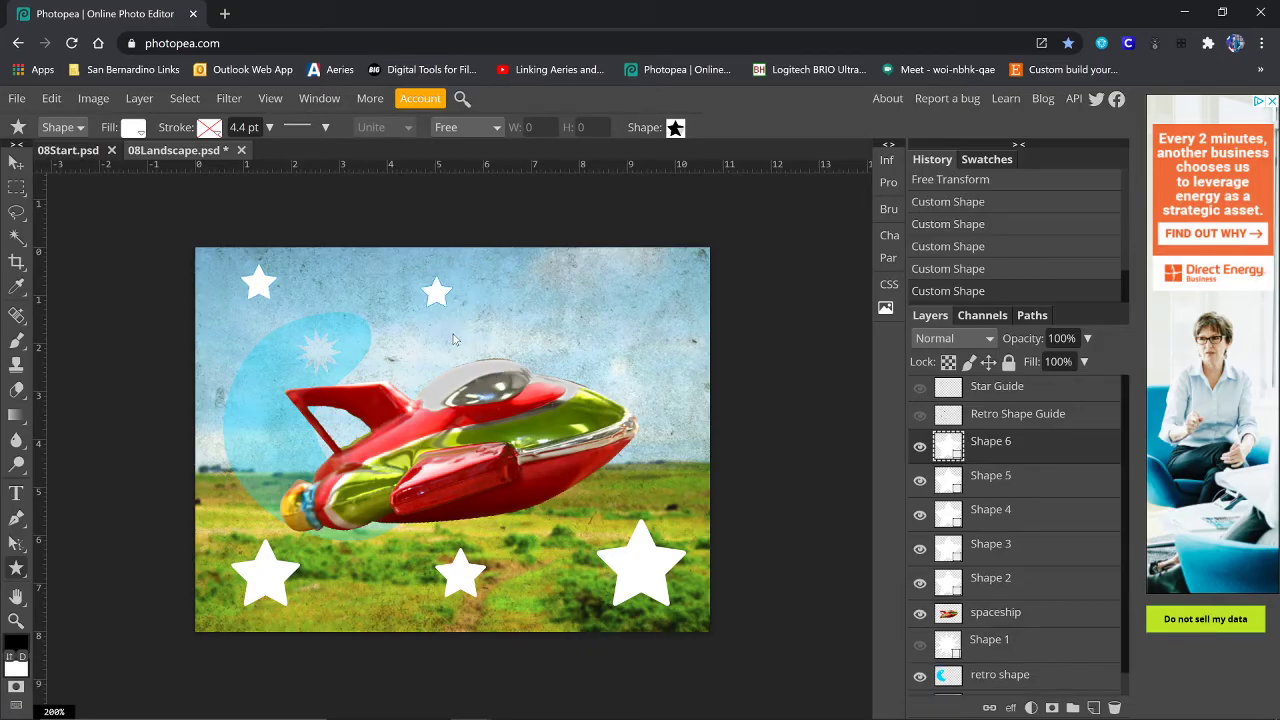
key(ctrl+z)
drag(398, 250, 493, 346)
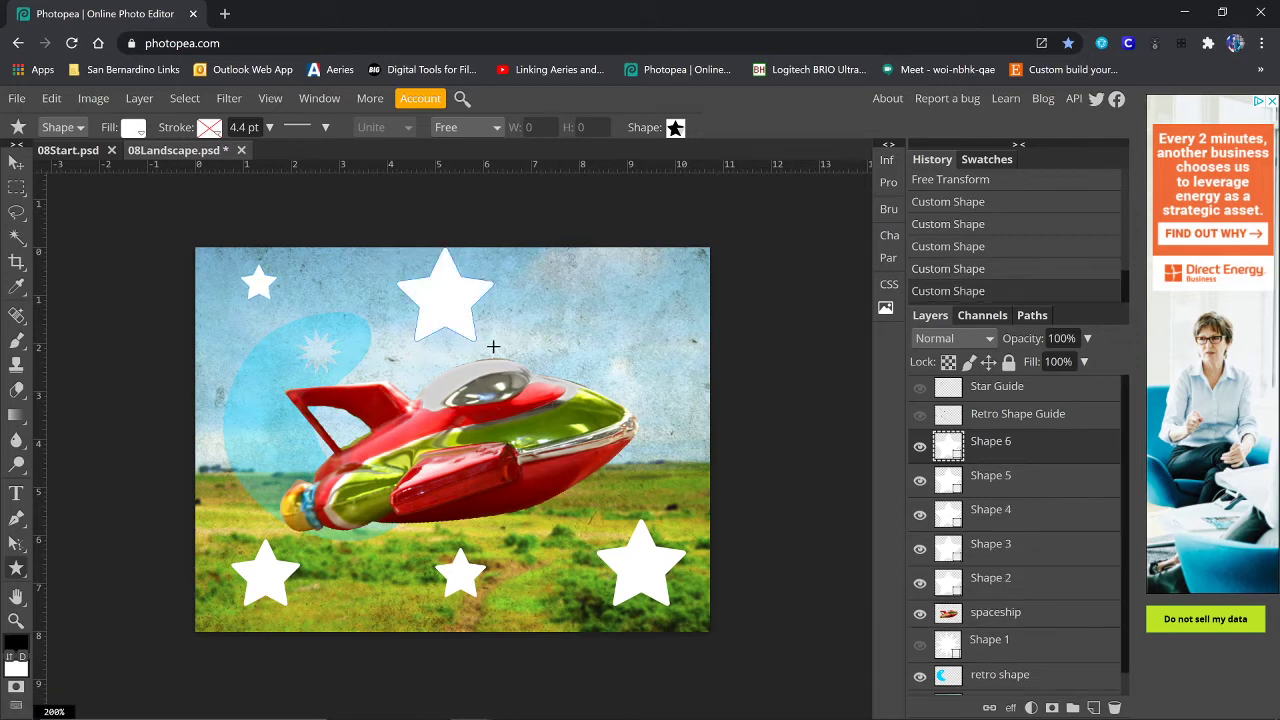
drag(620, 288, 668, 353)
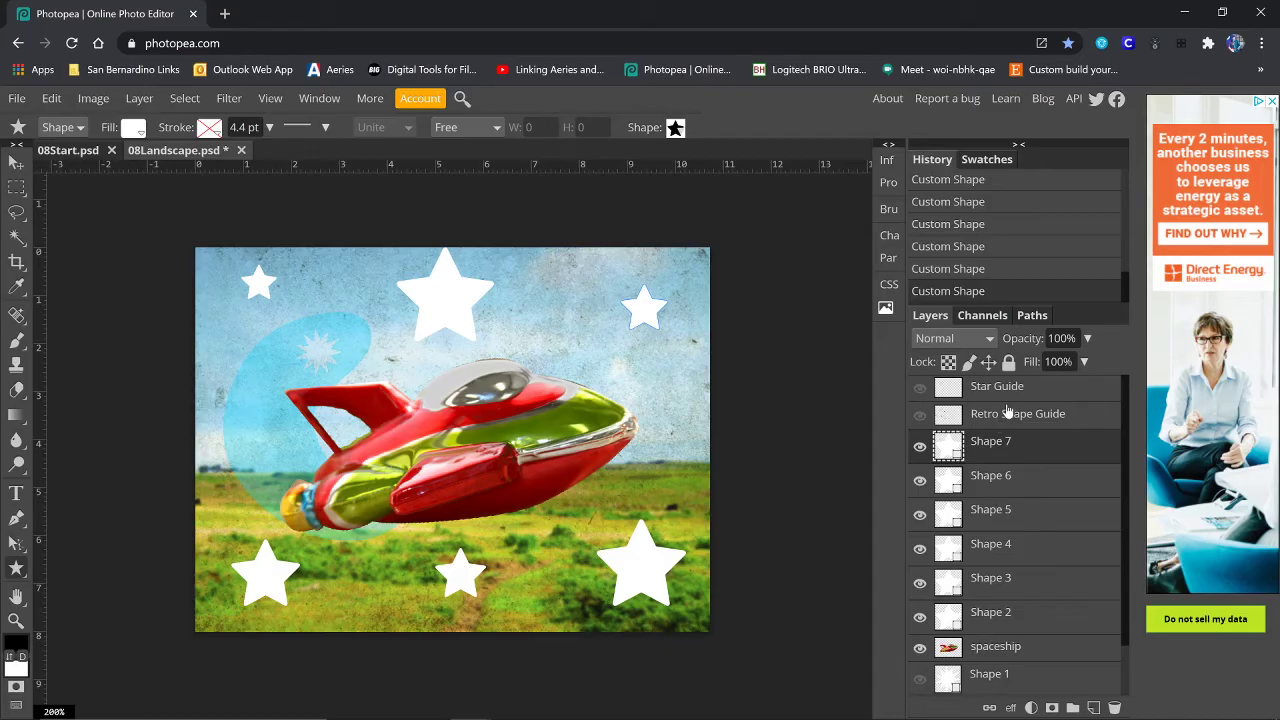
scroll(1043, 530, down, 1)
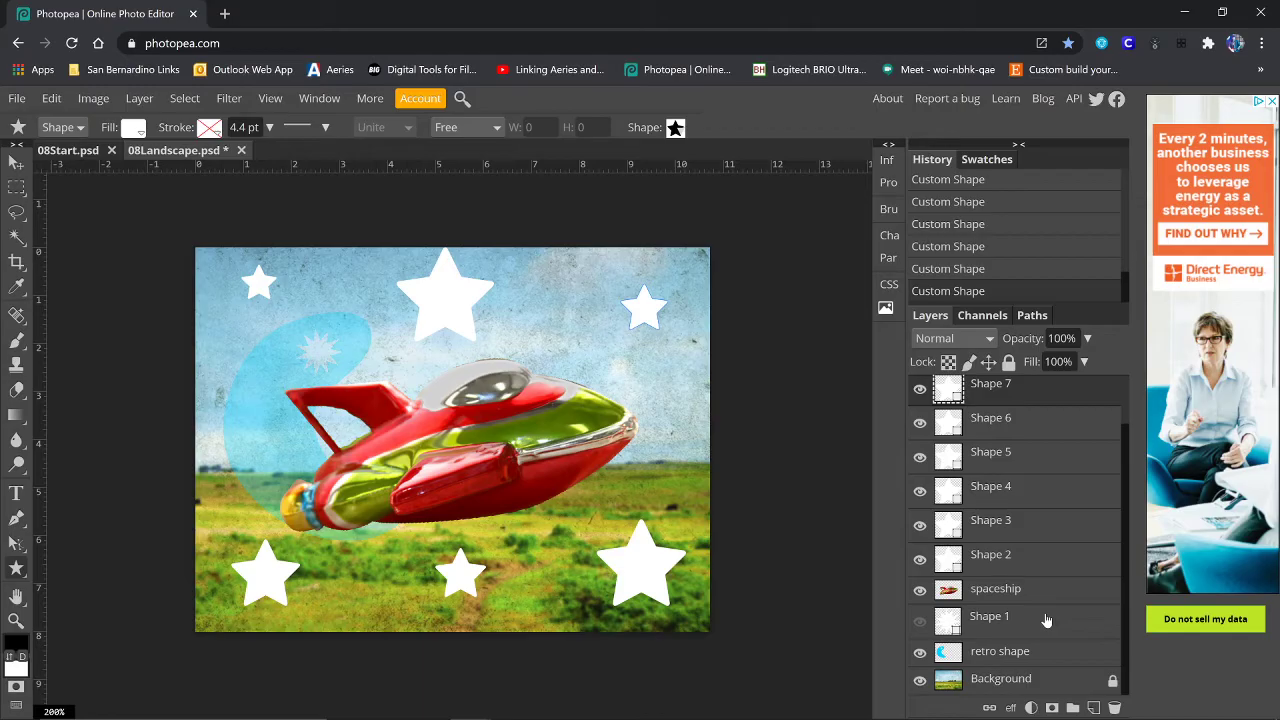
scroll(1045, 618, up, 1)
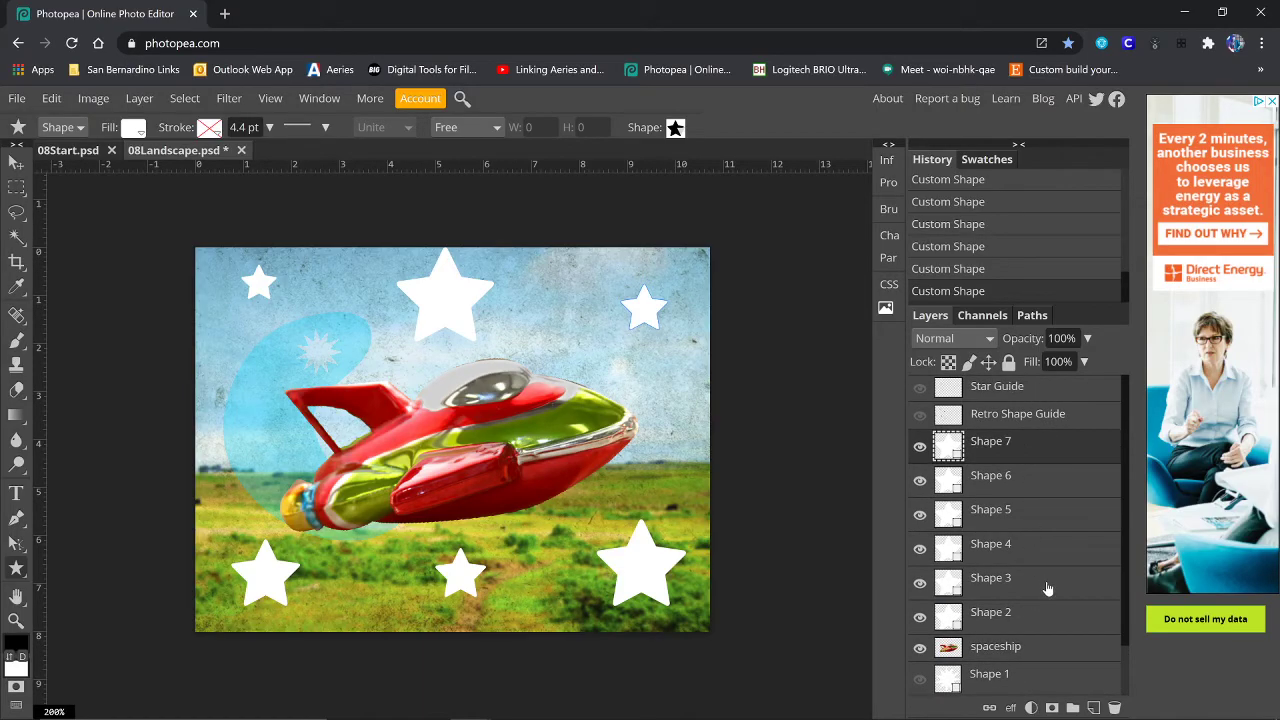
- Lower the opacity of the star layer Shape 7 to 66% and of the star layers Shape 2 through Shape 6 to 65%
click(1087, 338)
drag(1093, 363, 1062, 381)
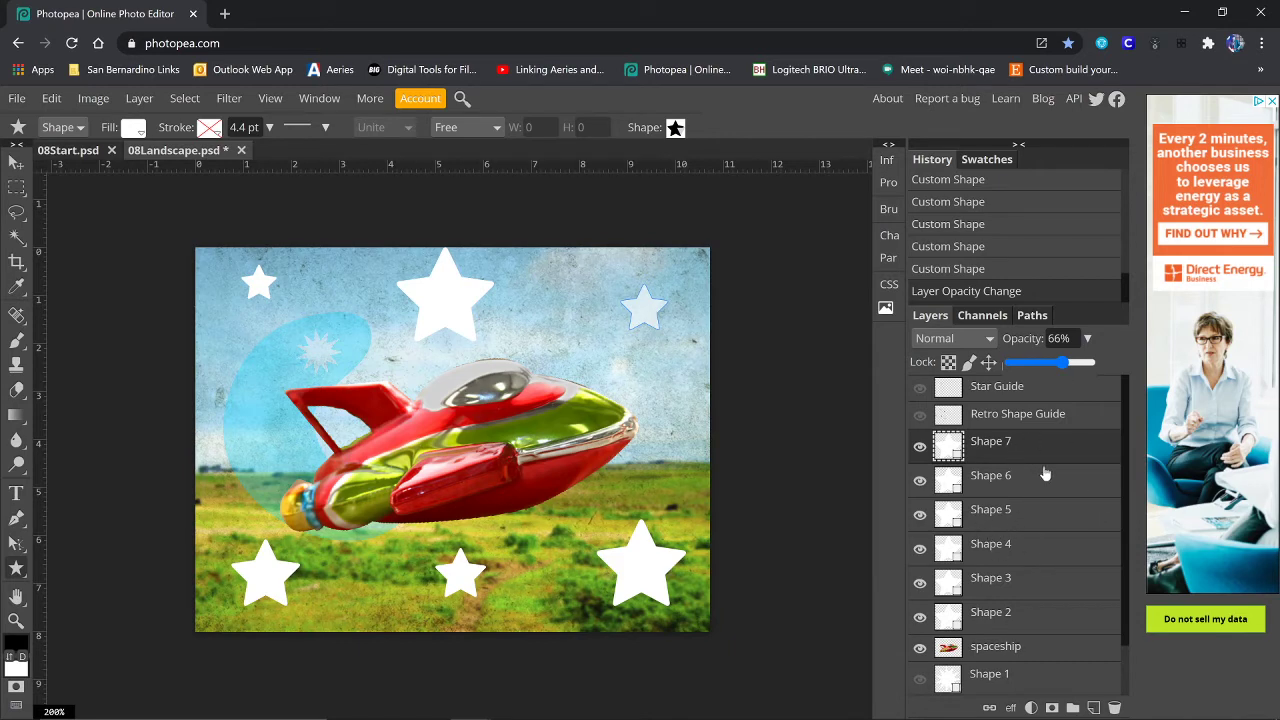
click(1007, 486)
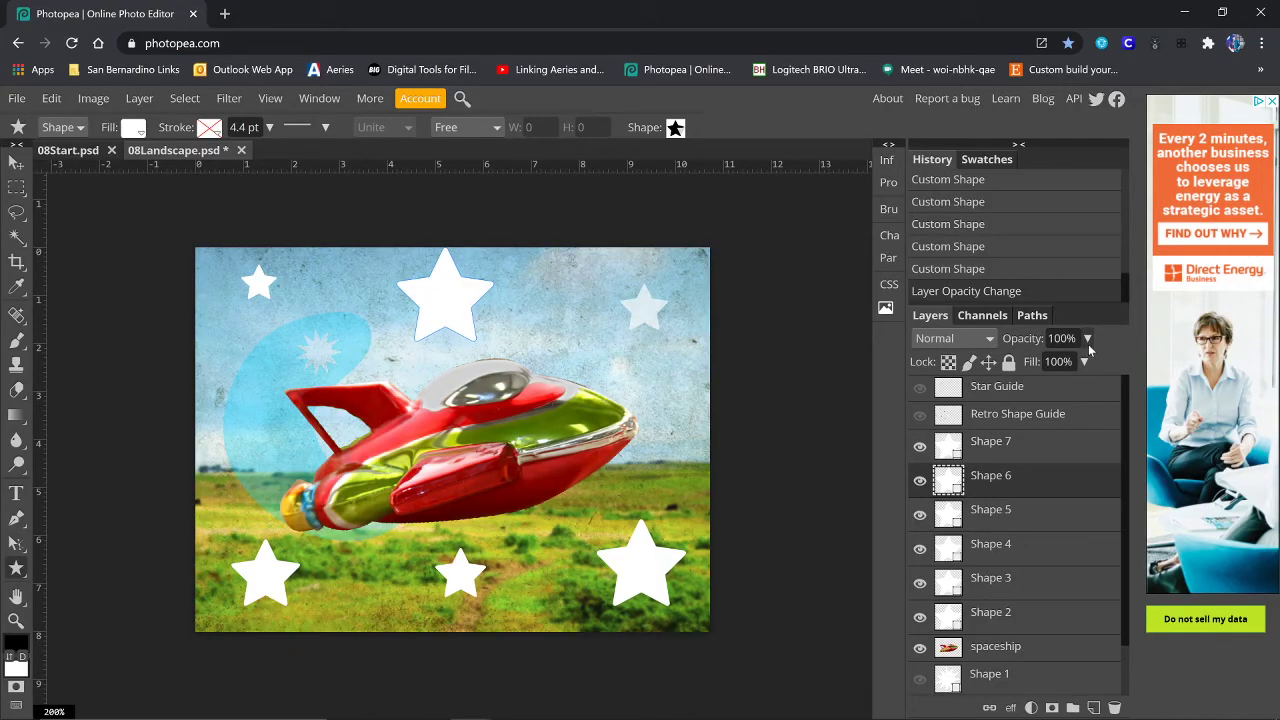
click(1007, 620)
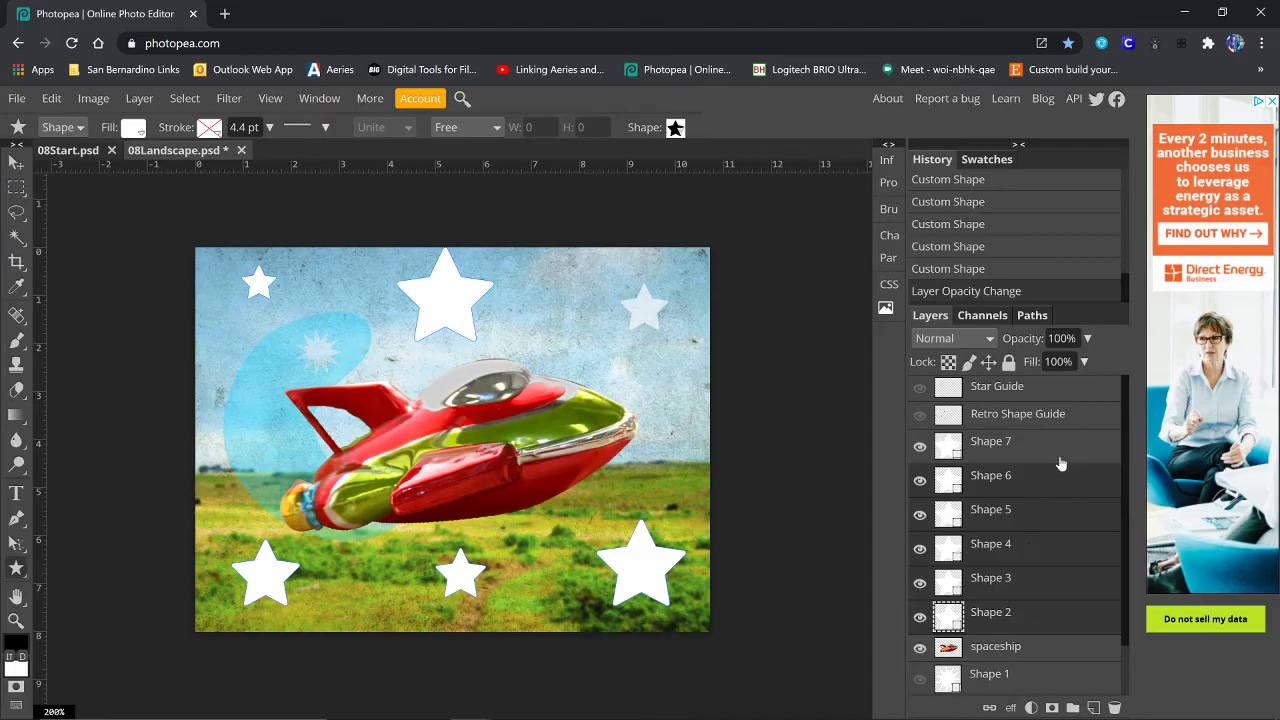
click(1087, 340)
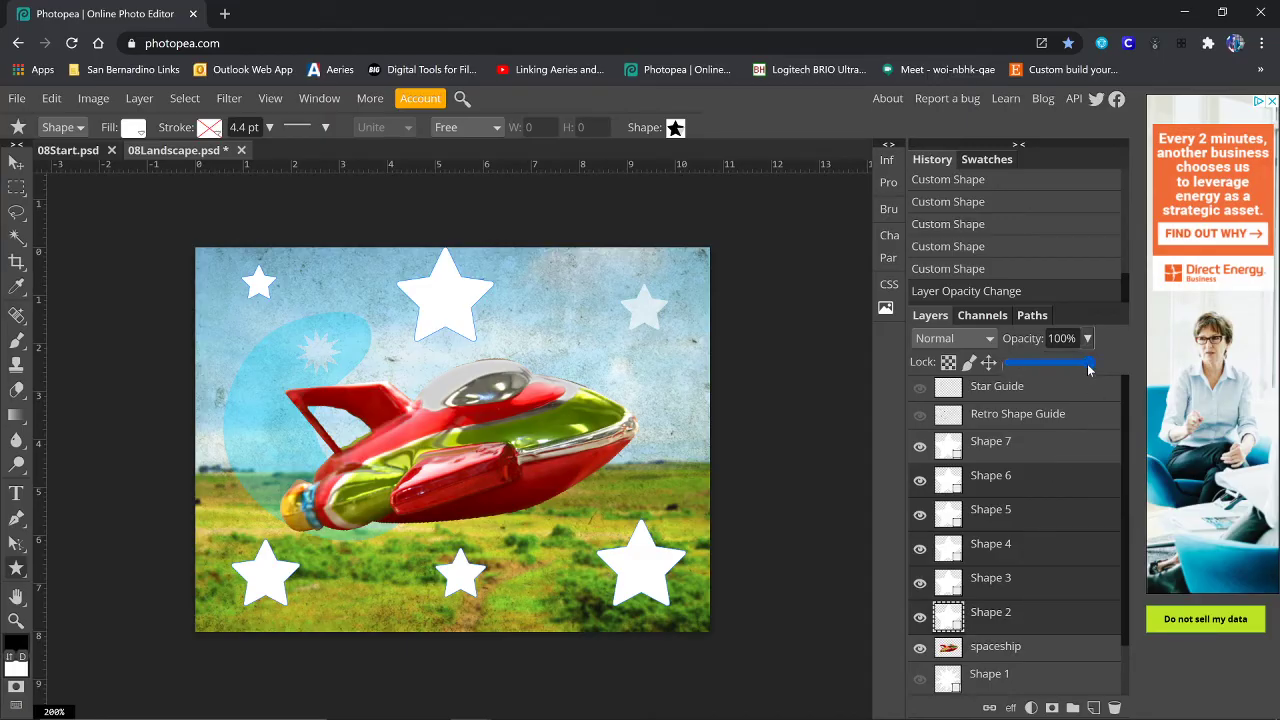
drag(1089, 365, 1063, 380)
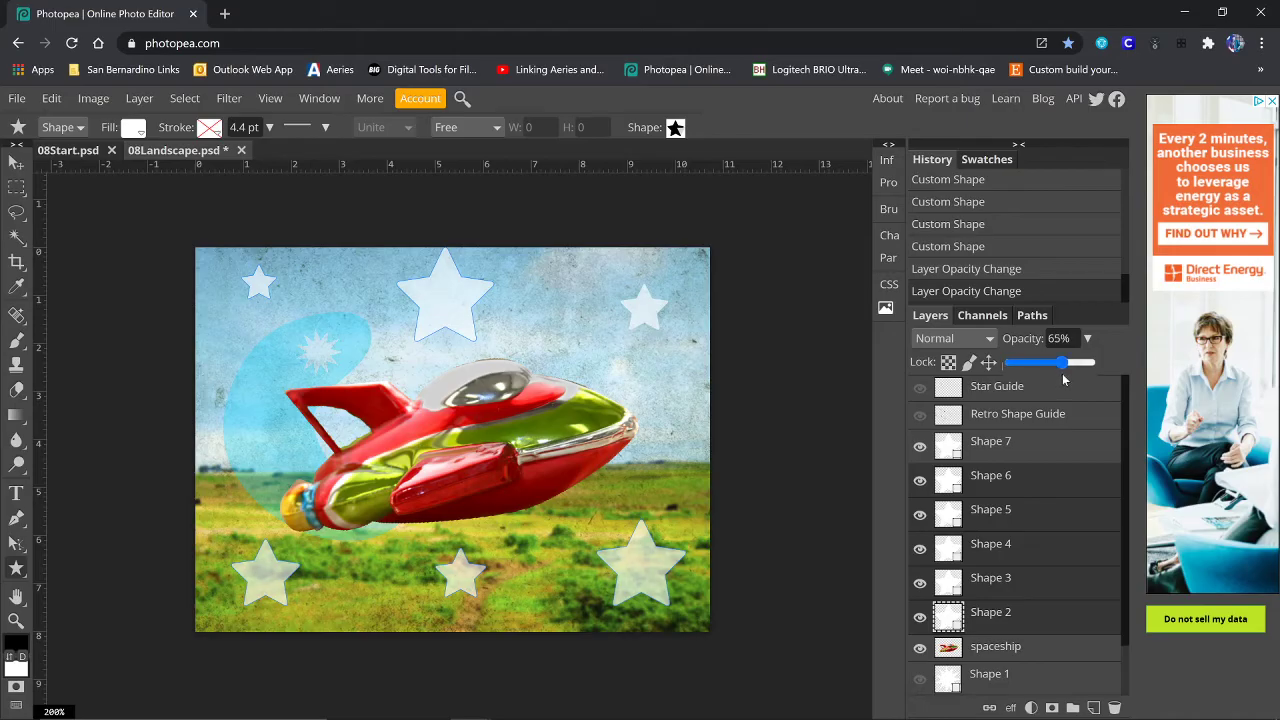
click(993, 684)
click(1000, 626)
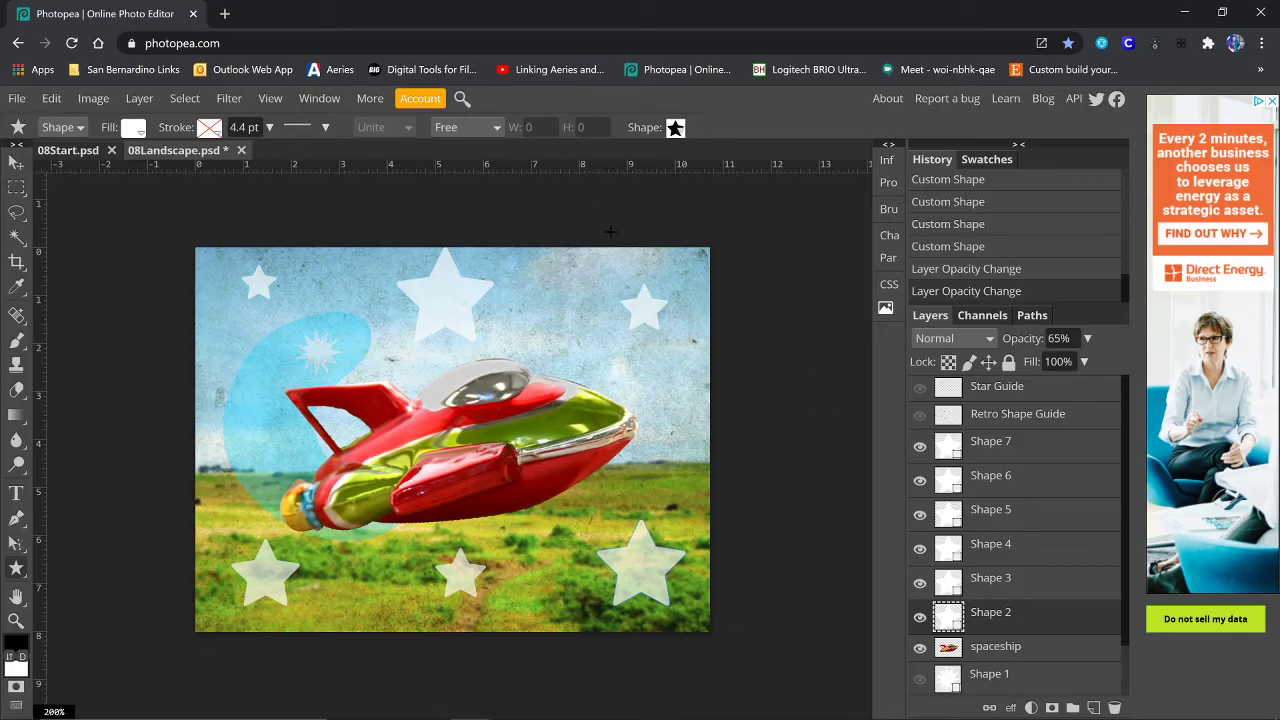
- Place the TITLE PNG from the LESSON 8 folder into the landscape and move its layer to the top of the layer stack
click(16, 162)
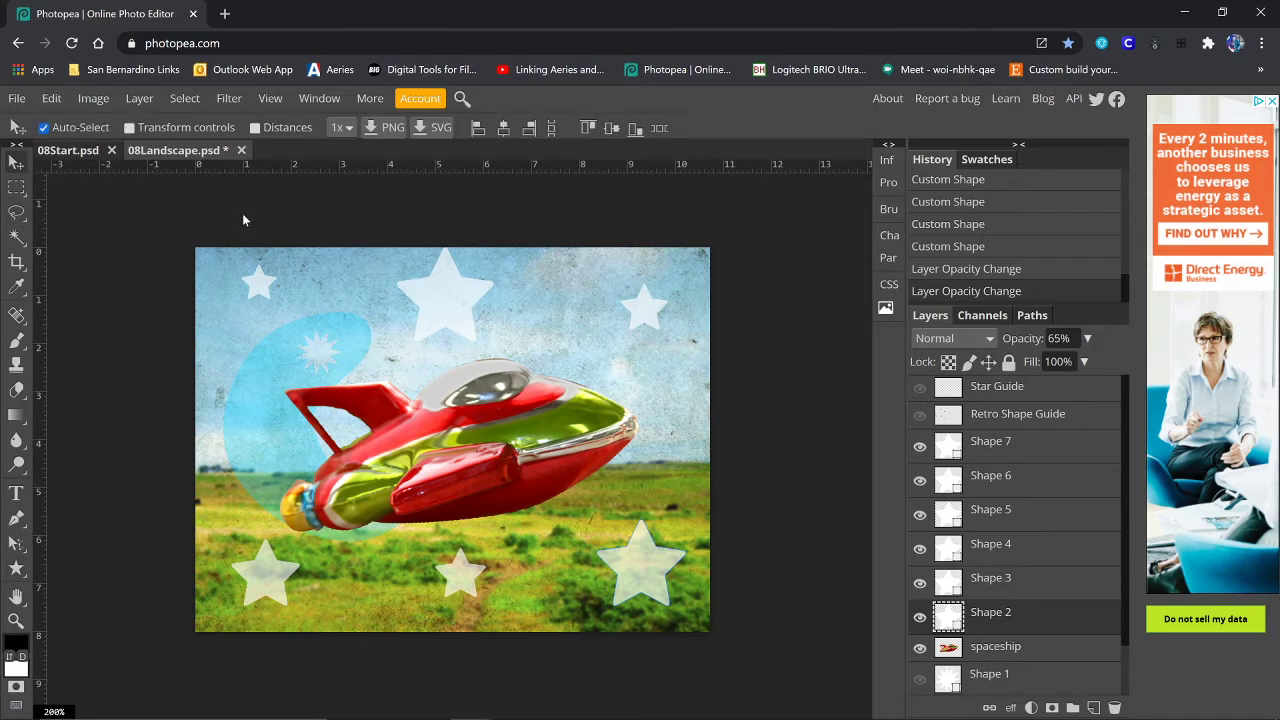
click(16, 99)
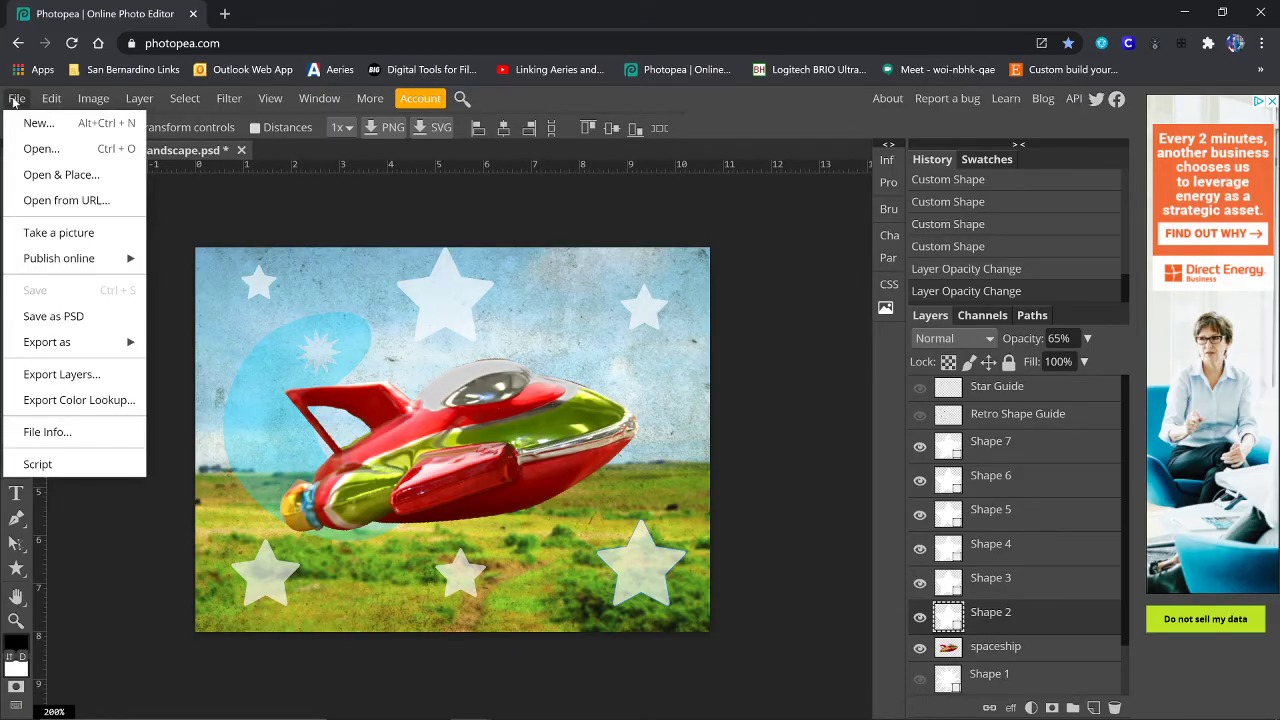
click(35, 176)
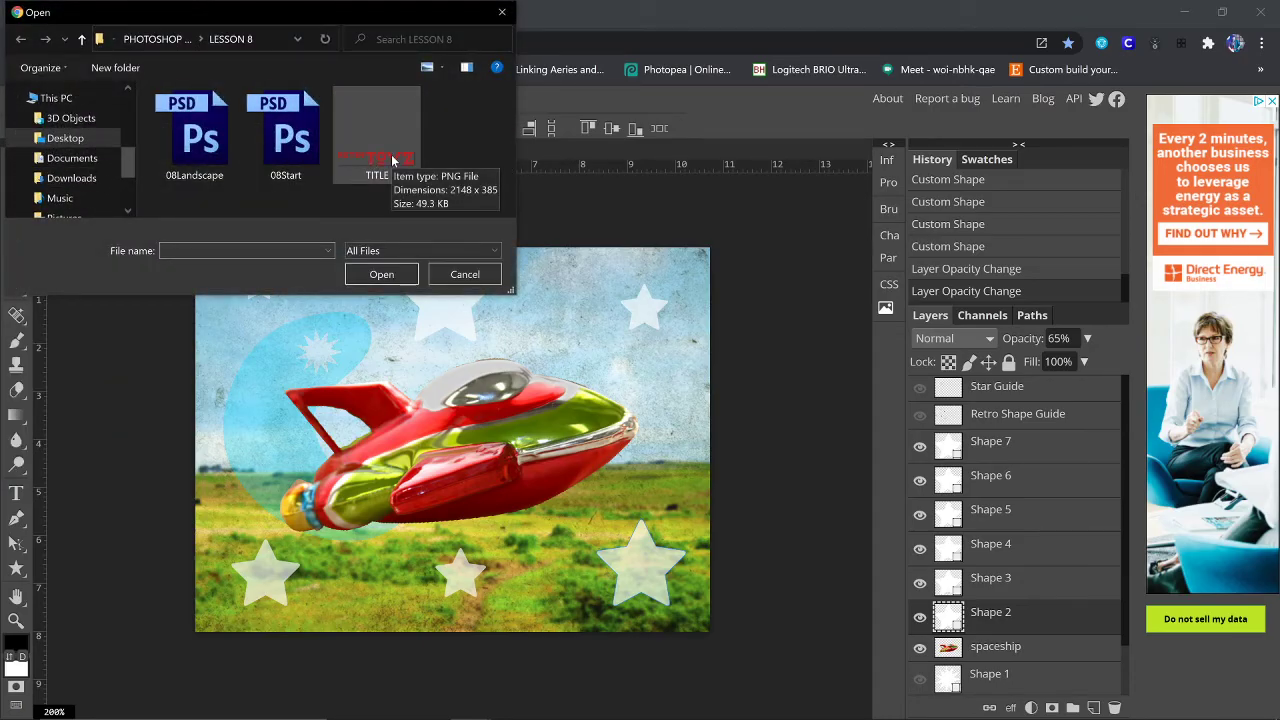
double_click(392, 160)
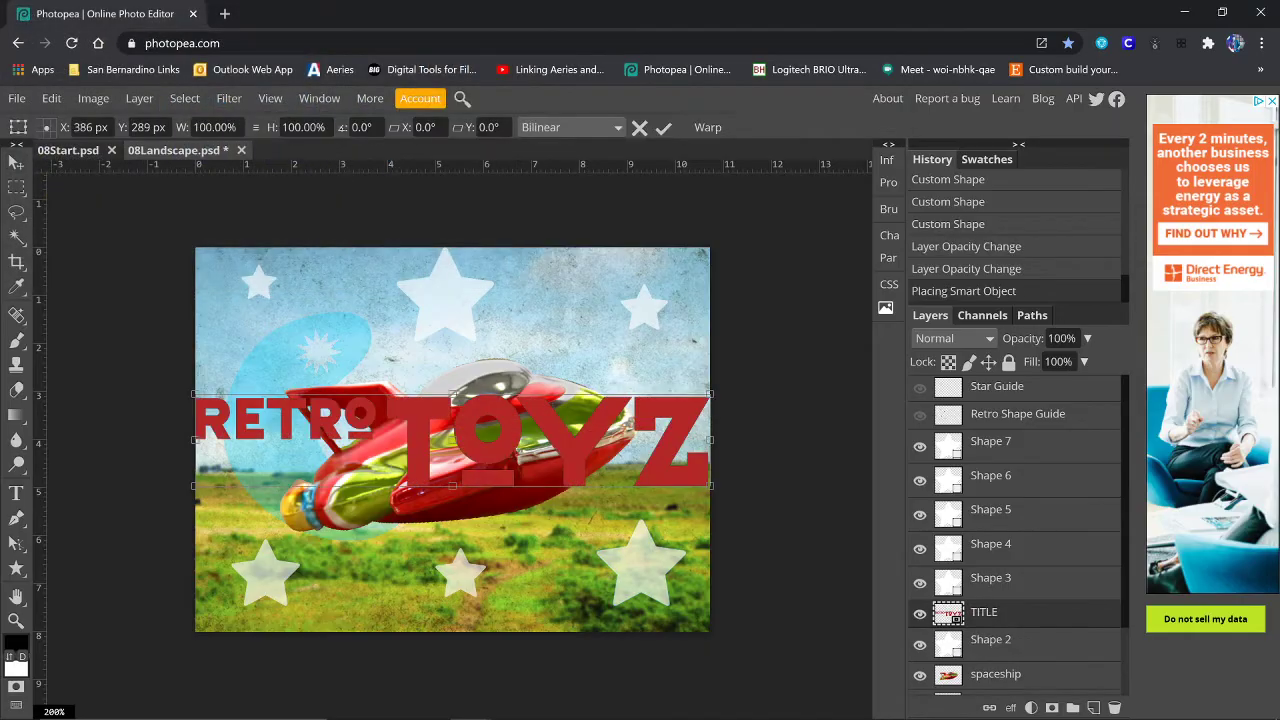
drag(1024, 616, 1001, 386)
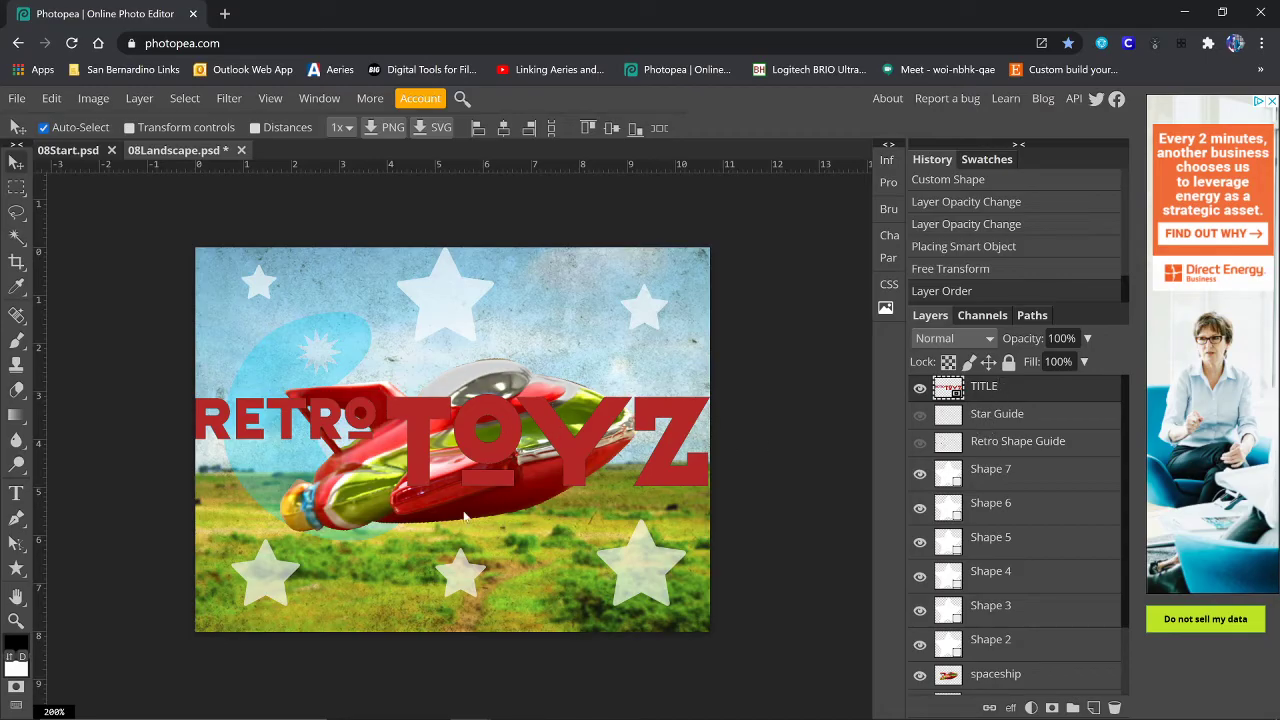
- Move the RETRO TOYZ title up into the sky, scale it to 81.35% near the upper-left corner, and apply the transform
drag(512, 442, 514, 306)
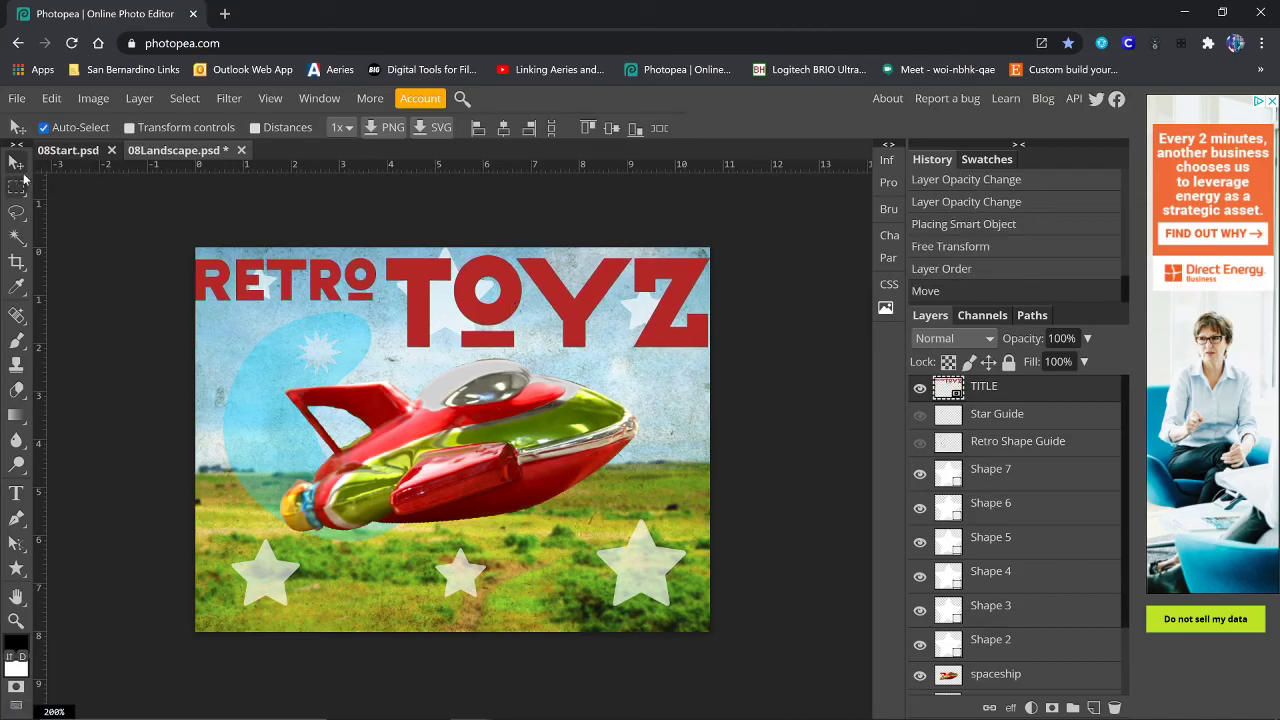
click(133, 131)
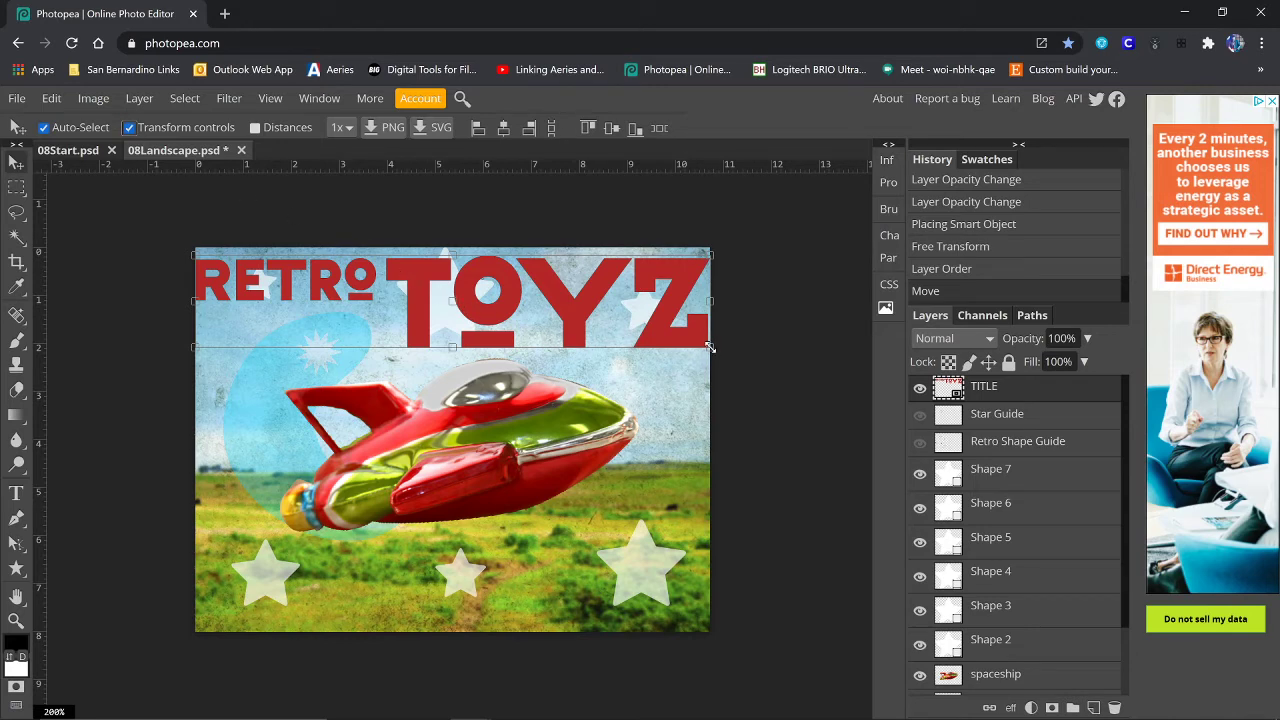
drag(709, 346, 614, 332)
drag(492, 298, 500, 309)
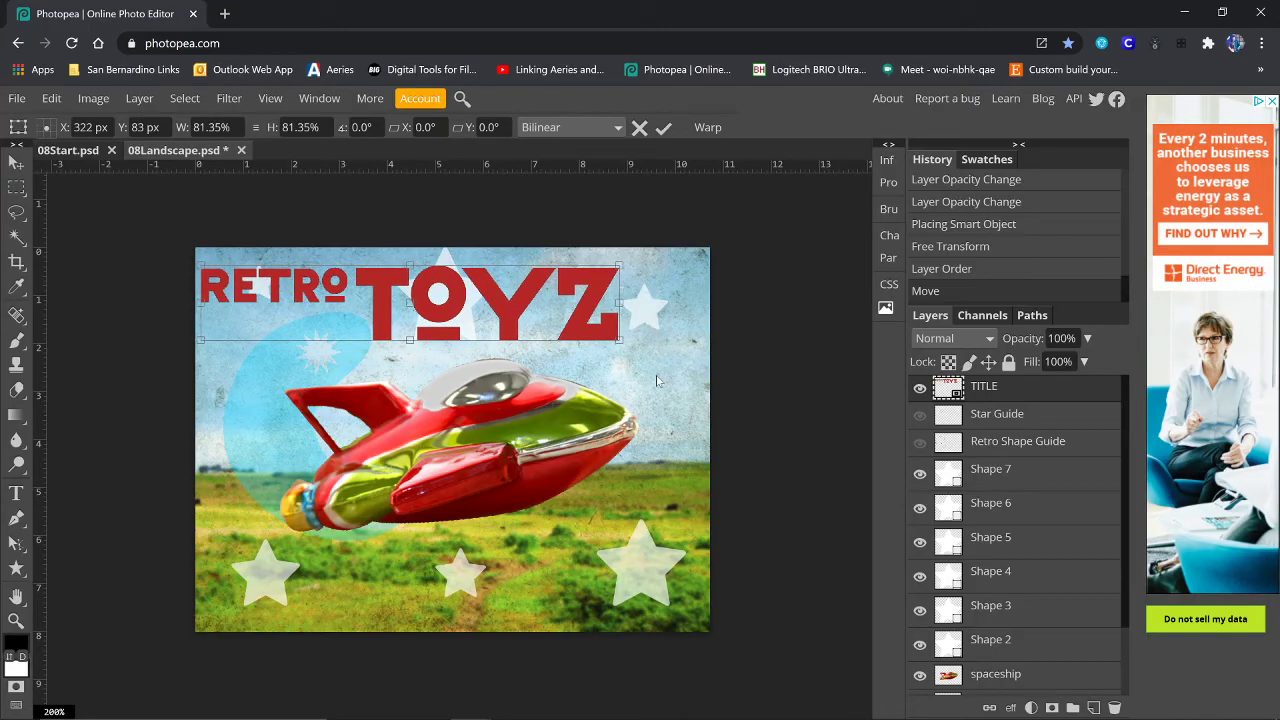
key(Return)
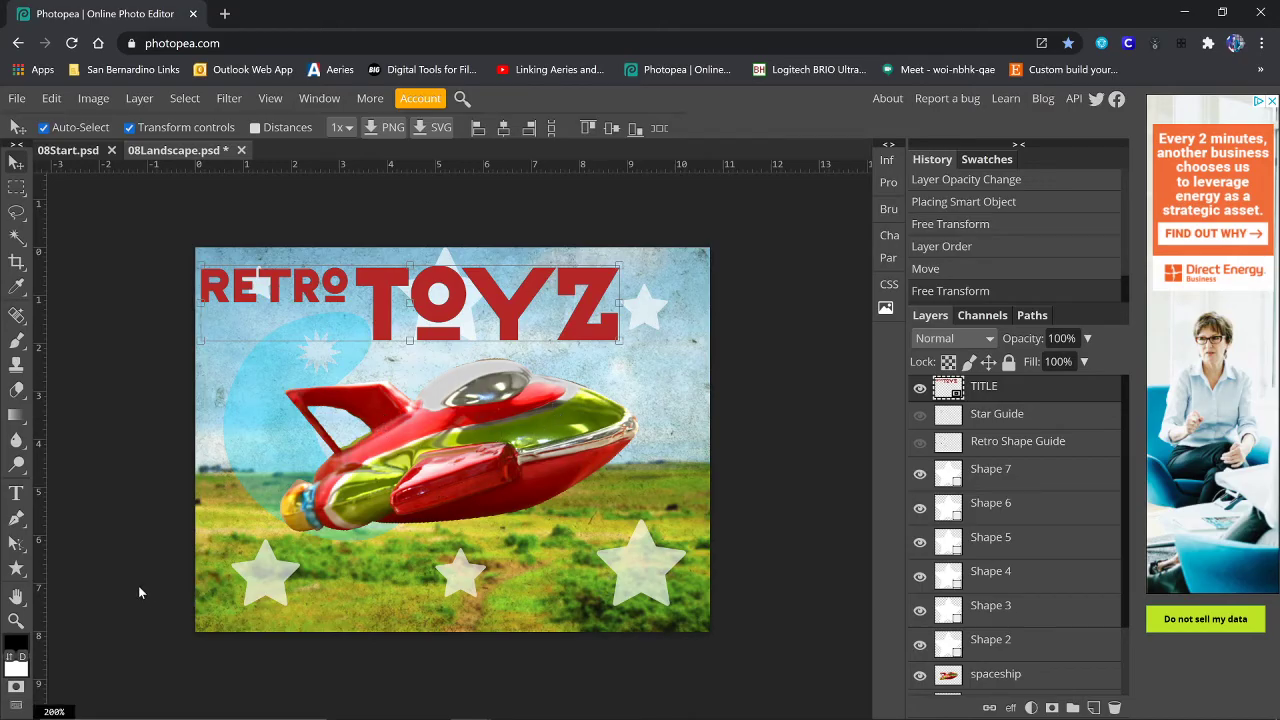
- Draw white 11-sided parametric stars with 50% inner radius centered in the O of TOYZ and the O of RETRO
click(16, 568)
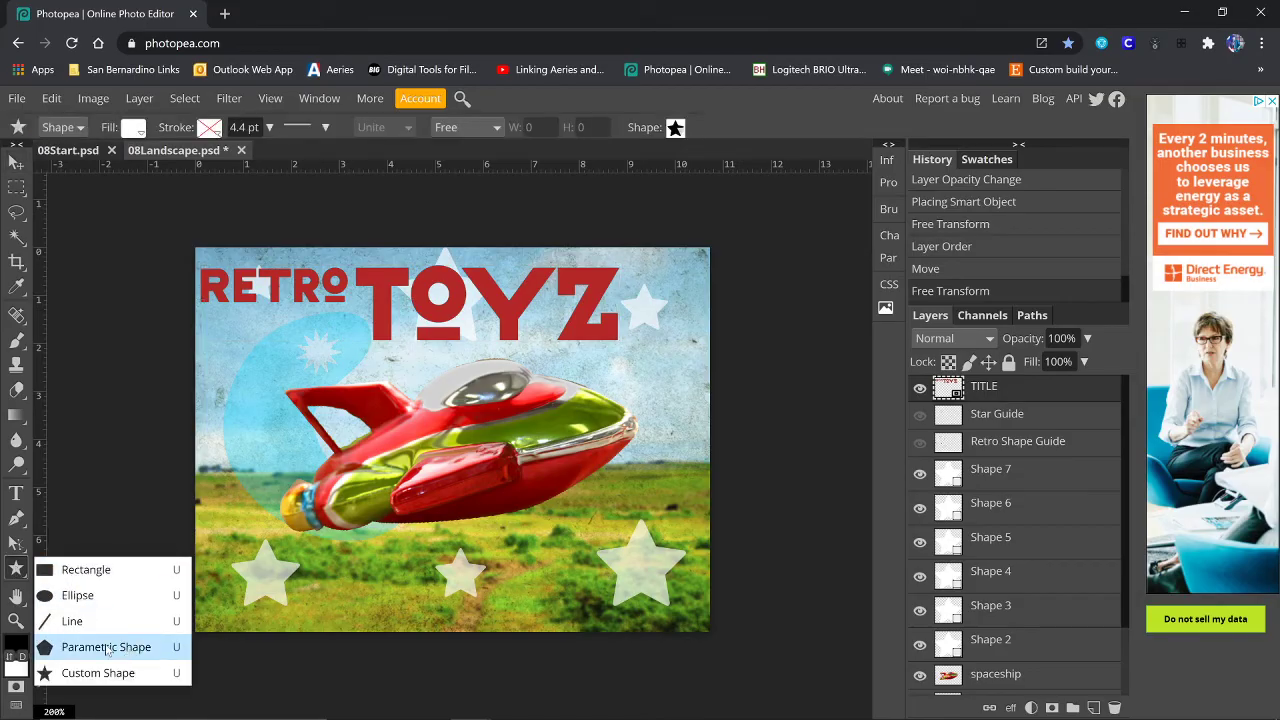
click(108, 648)
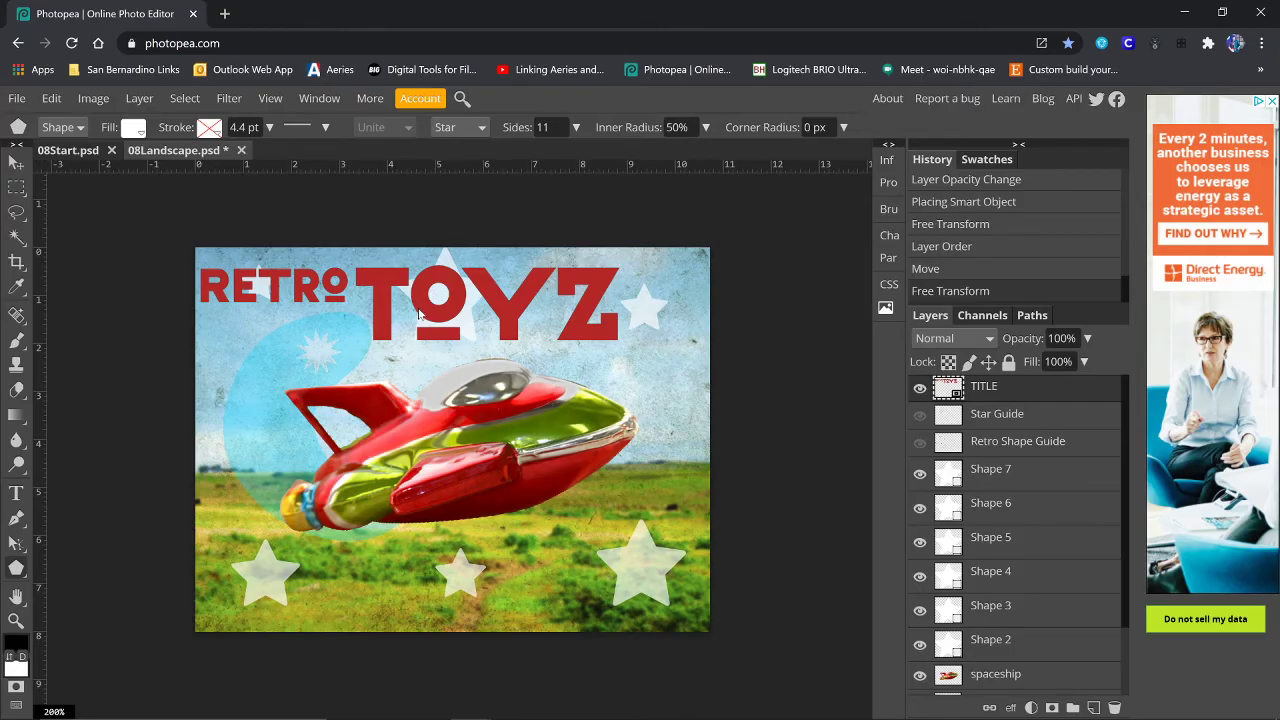
key(ctrl+plus)
scroll(430, 378, up, 3)
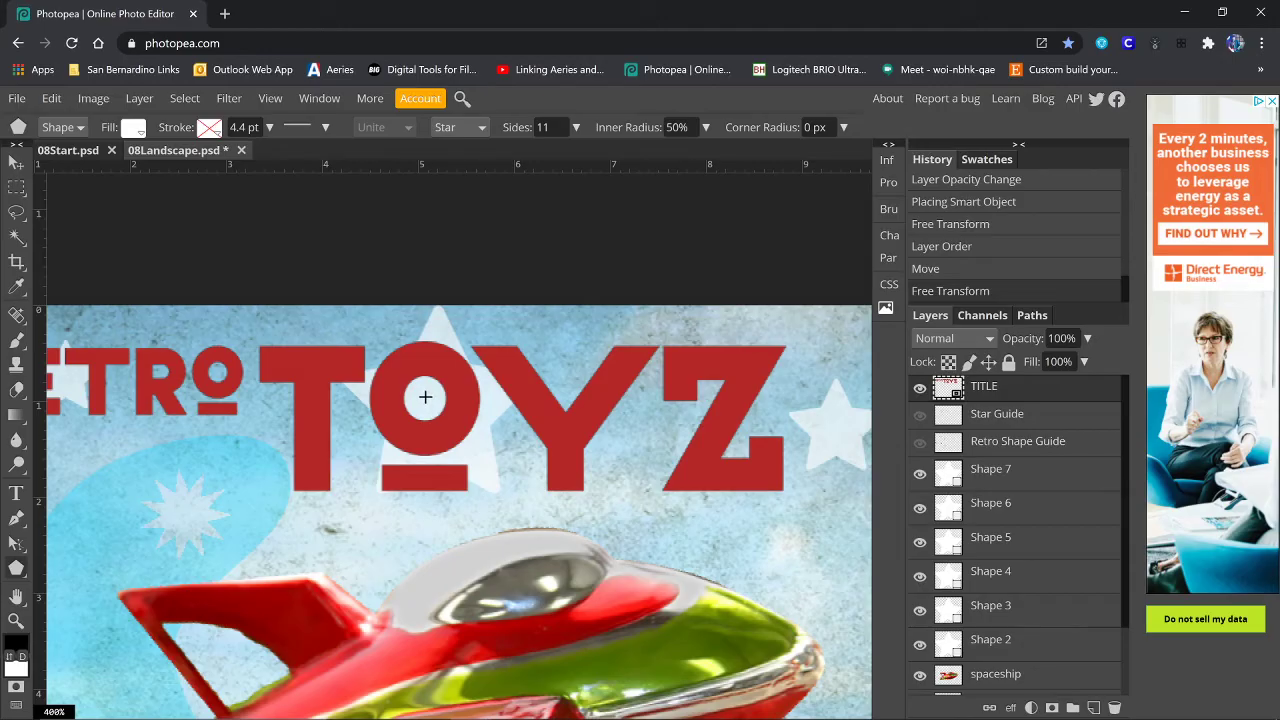
drag(425, 397, 479, 446)
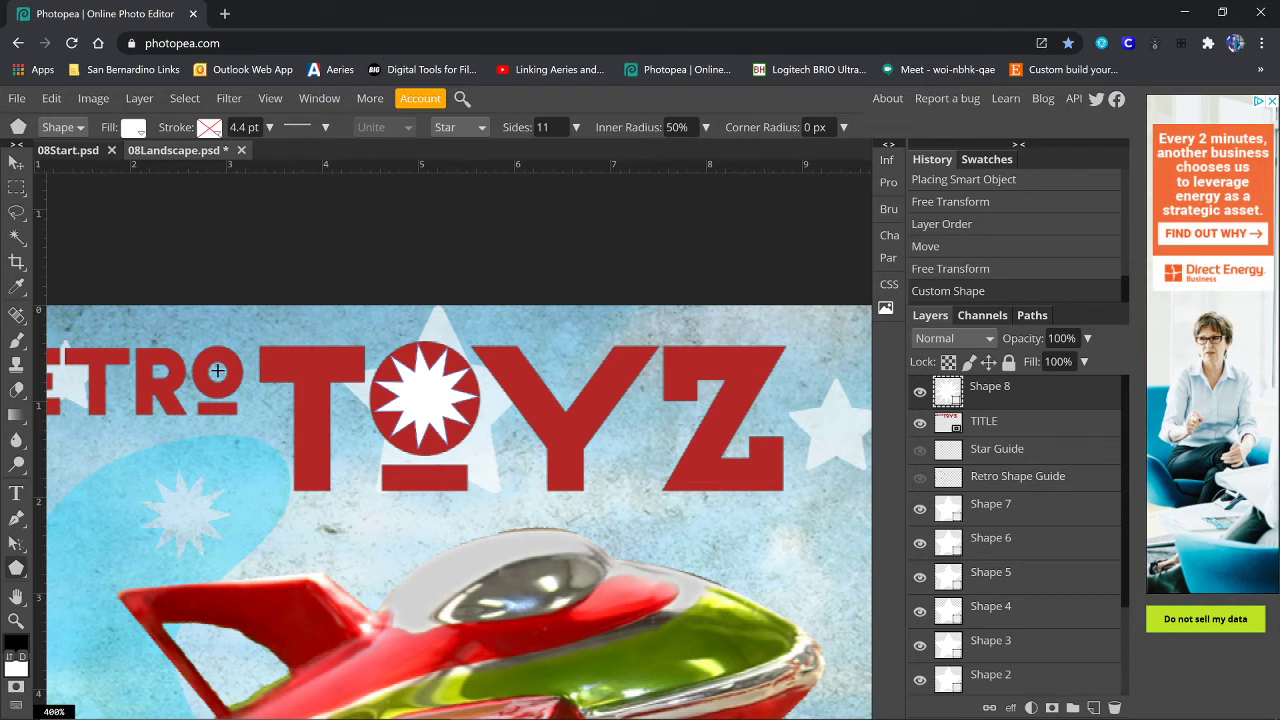
drag(217, 371, 238, 395)
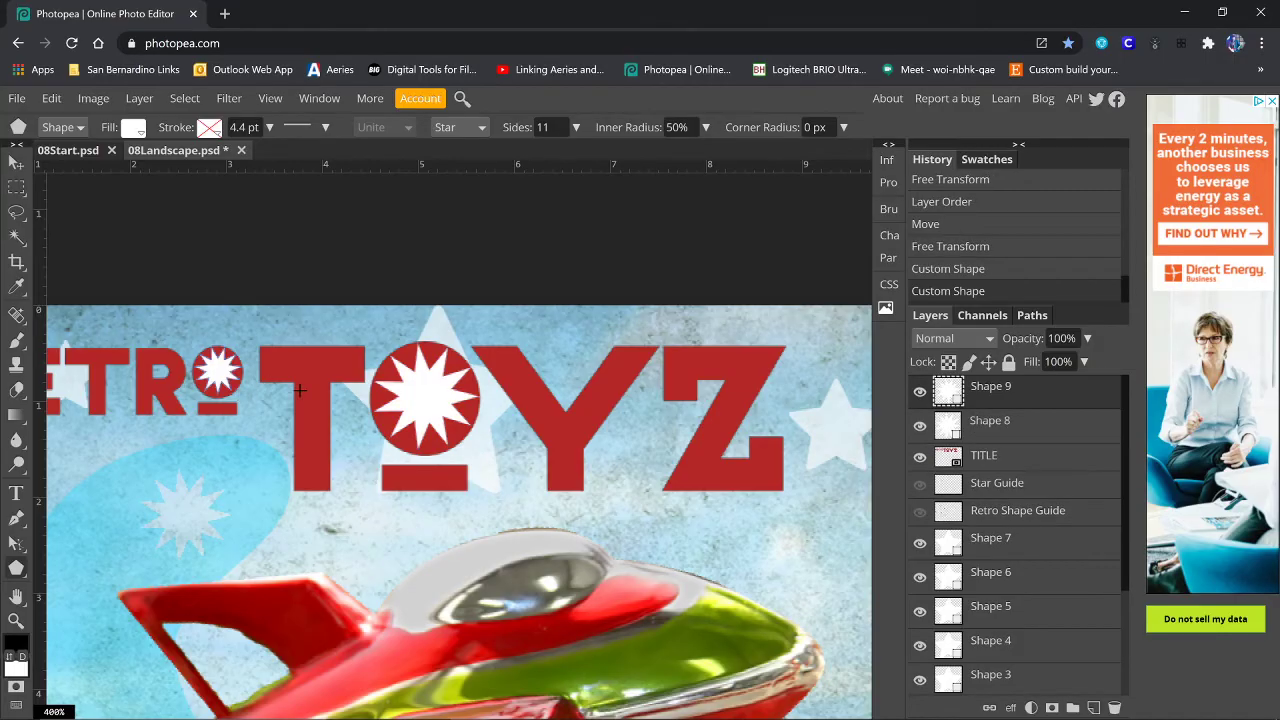
key(ctrl+minus)
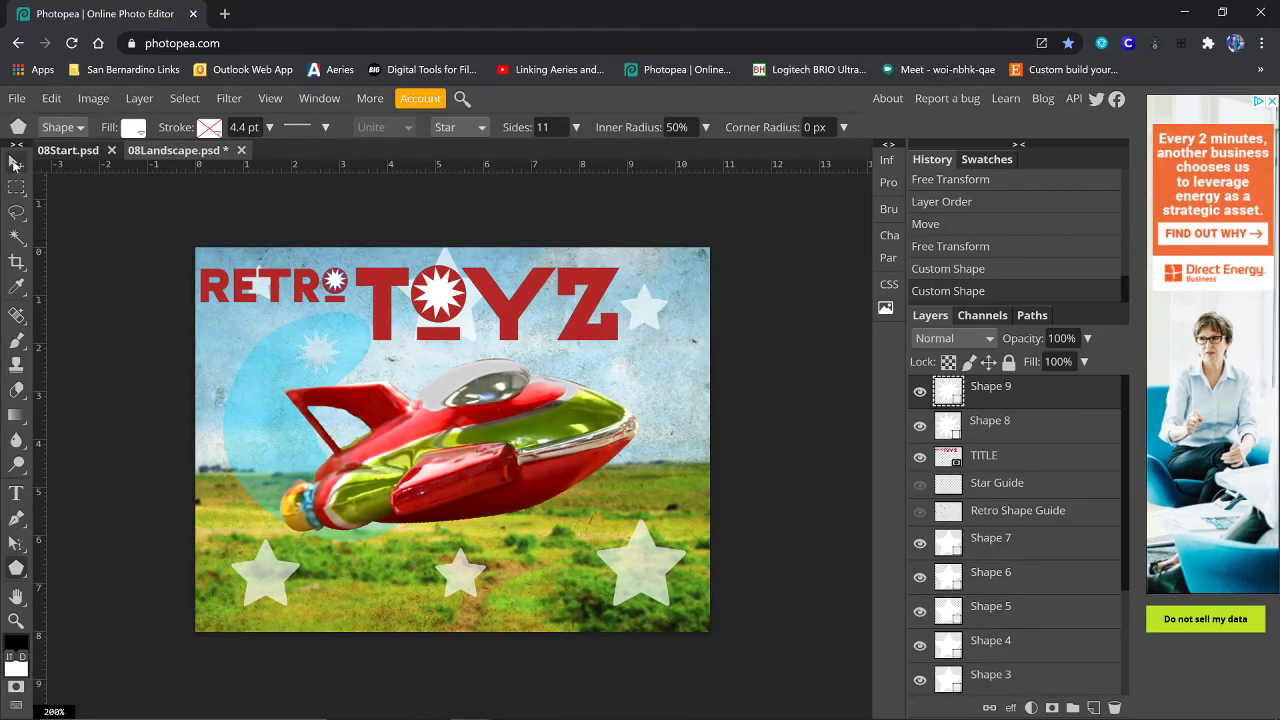
- Select the TITLE layer with the Move tool and turn off the transform controls
click(17, 164)
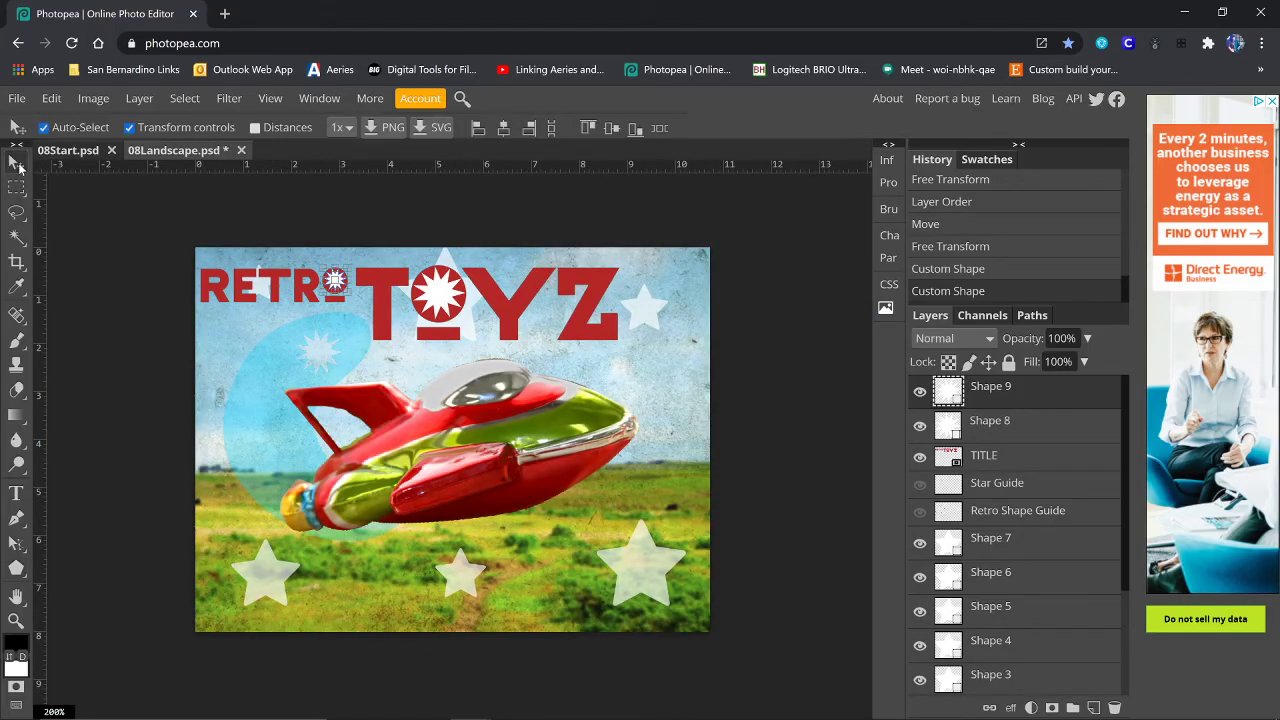
click(1022, 458)
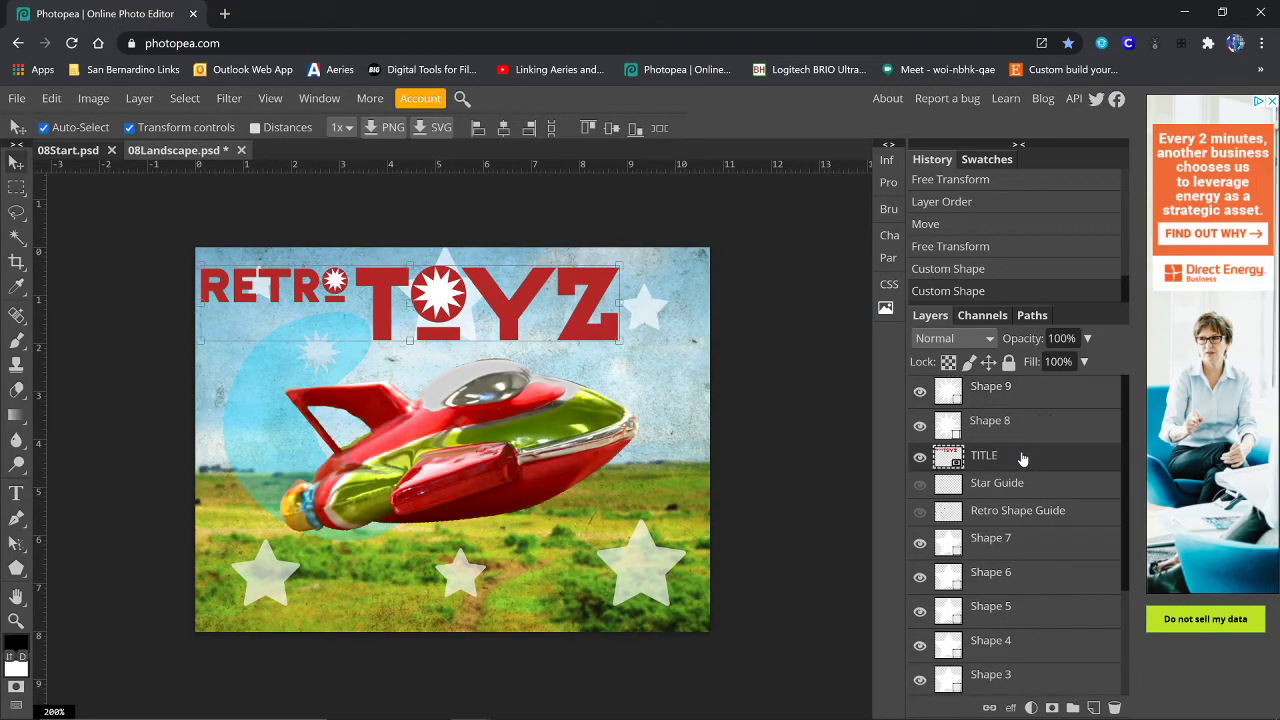
click(130, 128)
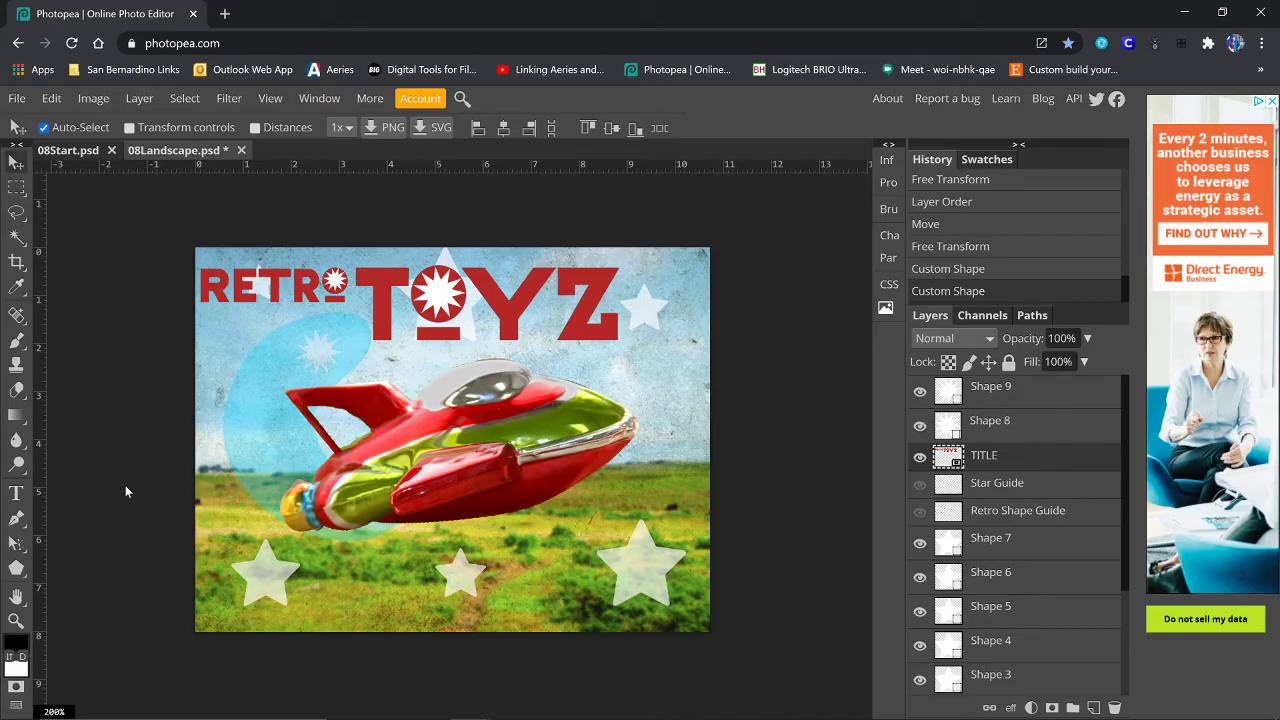
- Activate the Type tool and check its character settings, keeping DejaVu Sans at 10 px and confirming white (ffffff) as the text color
click(15, 493)
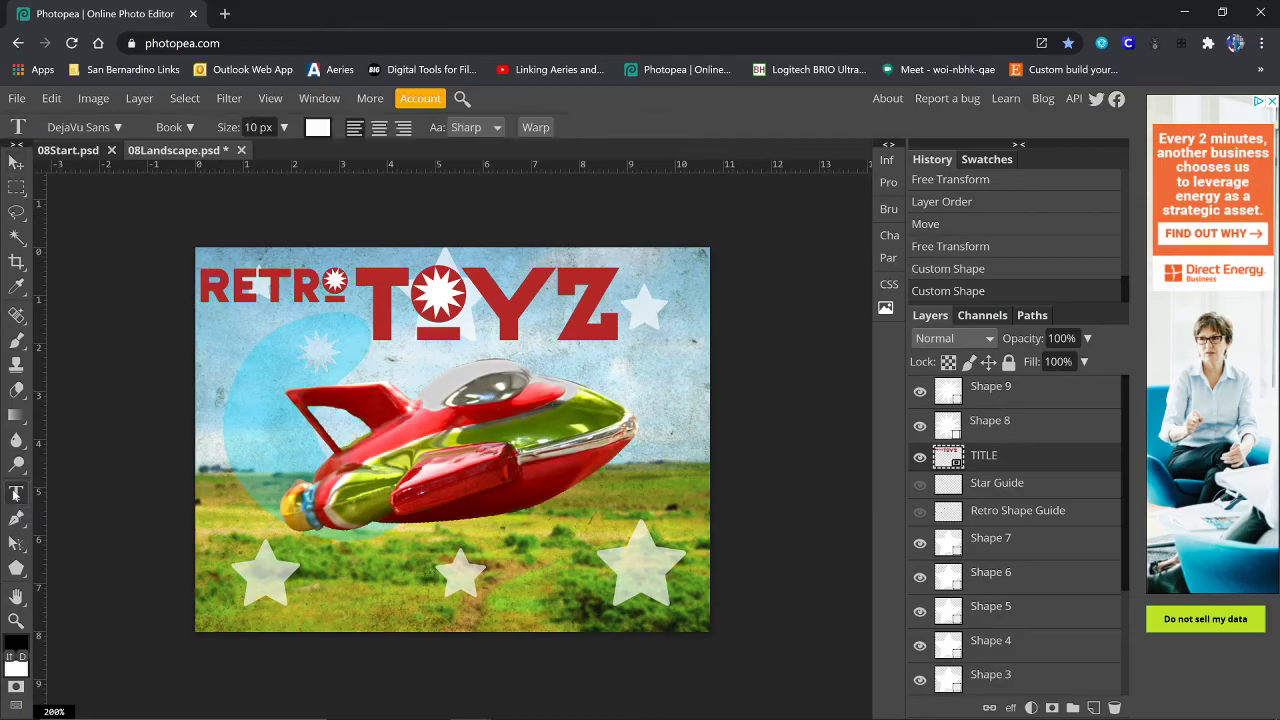
click(891, 236)
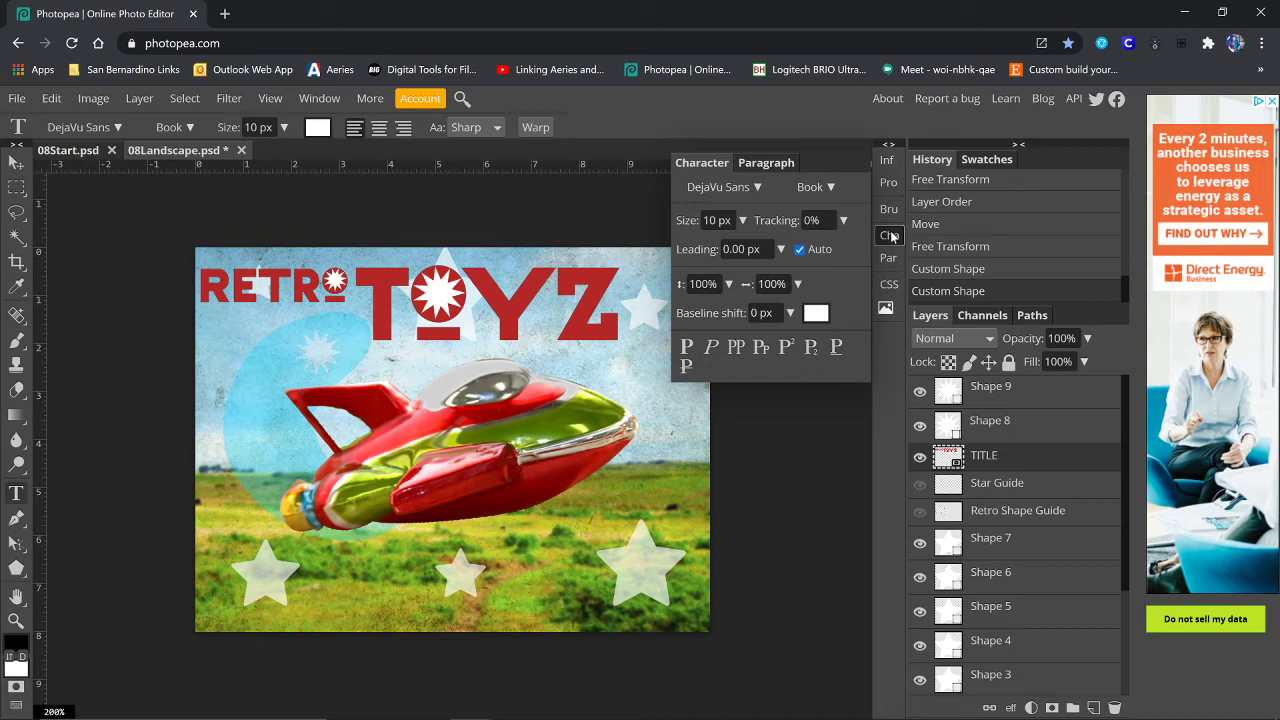
click(717, 220)
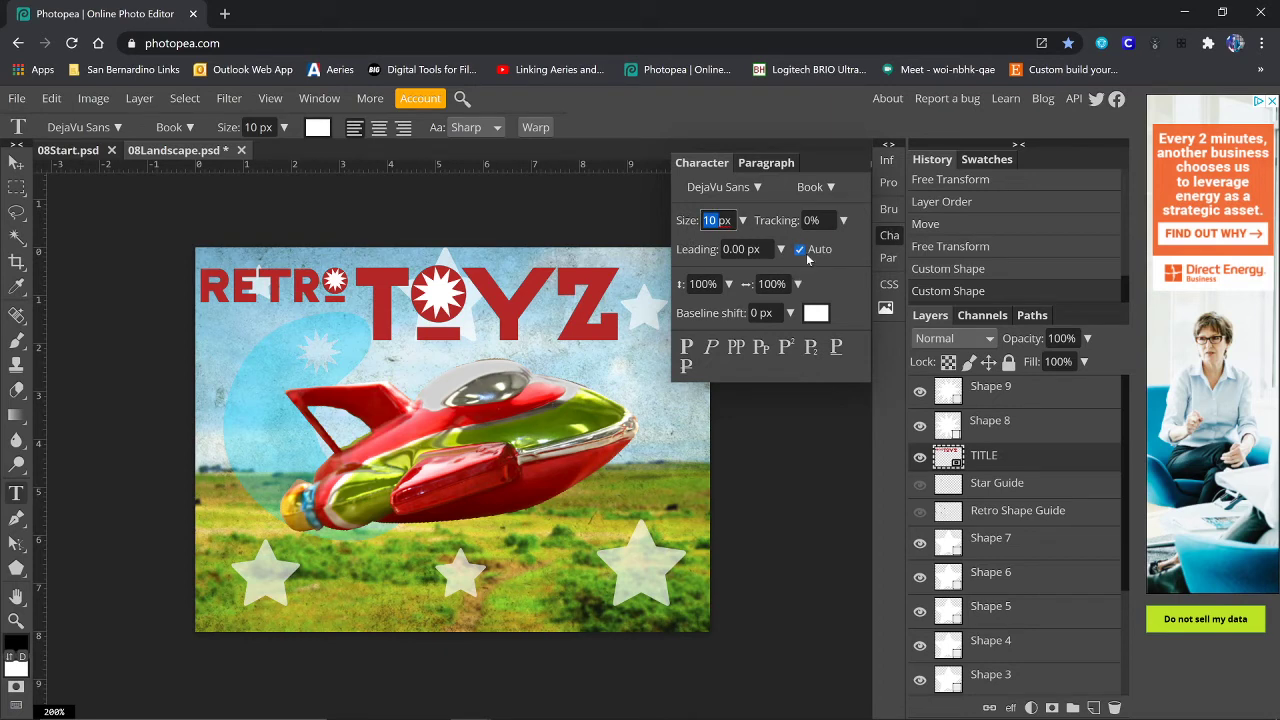
click(817, 316)
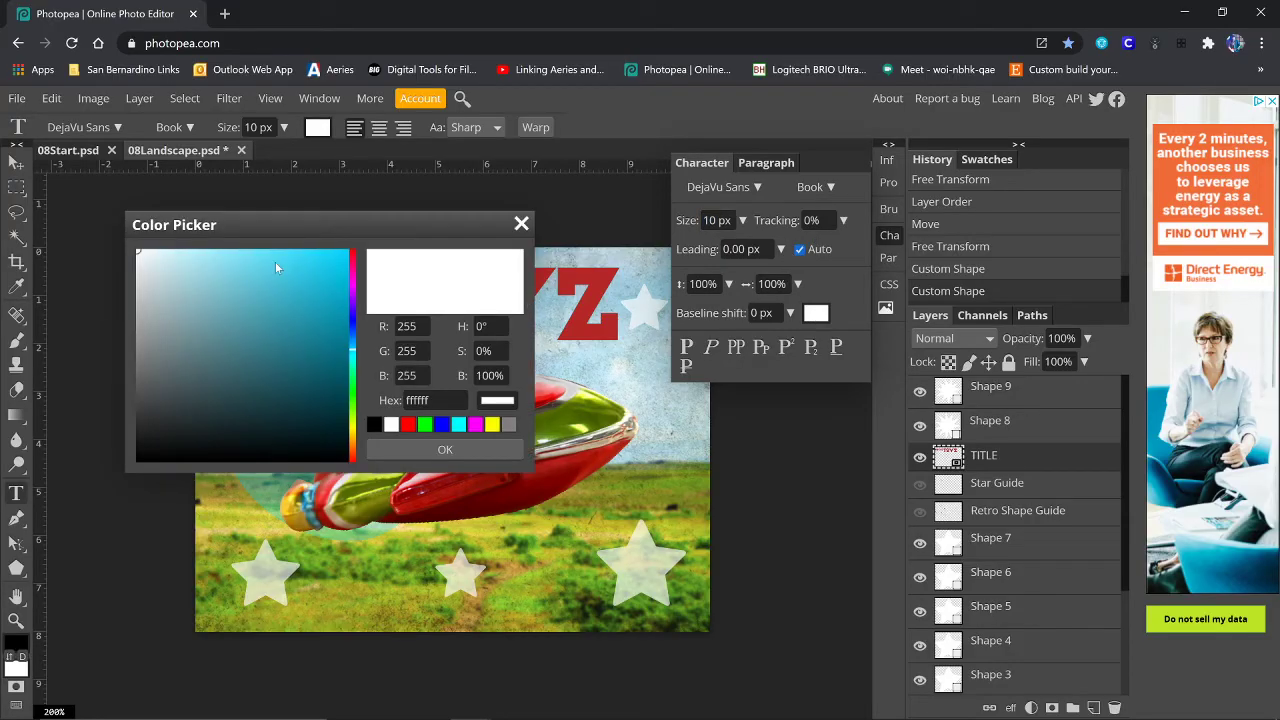
click(447, 450)
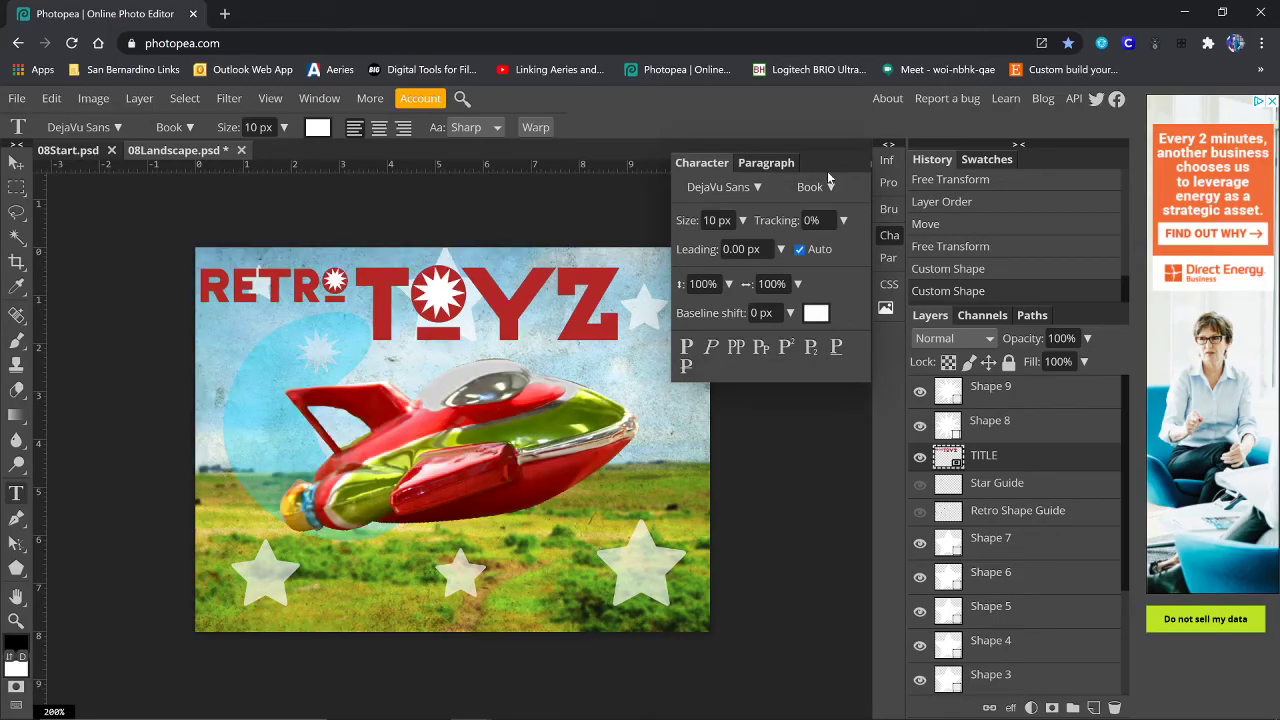
click(891, 236)
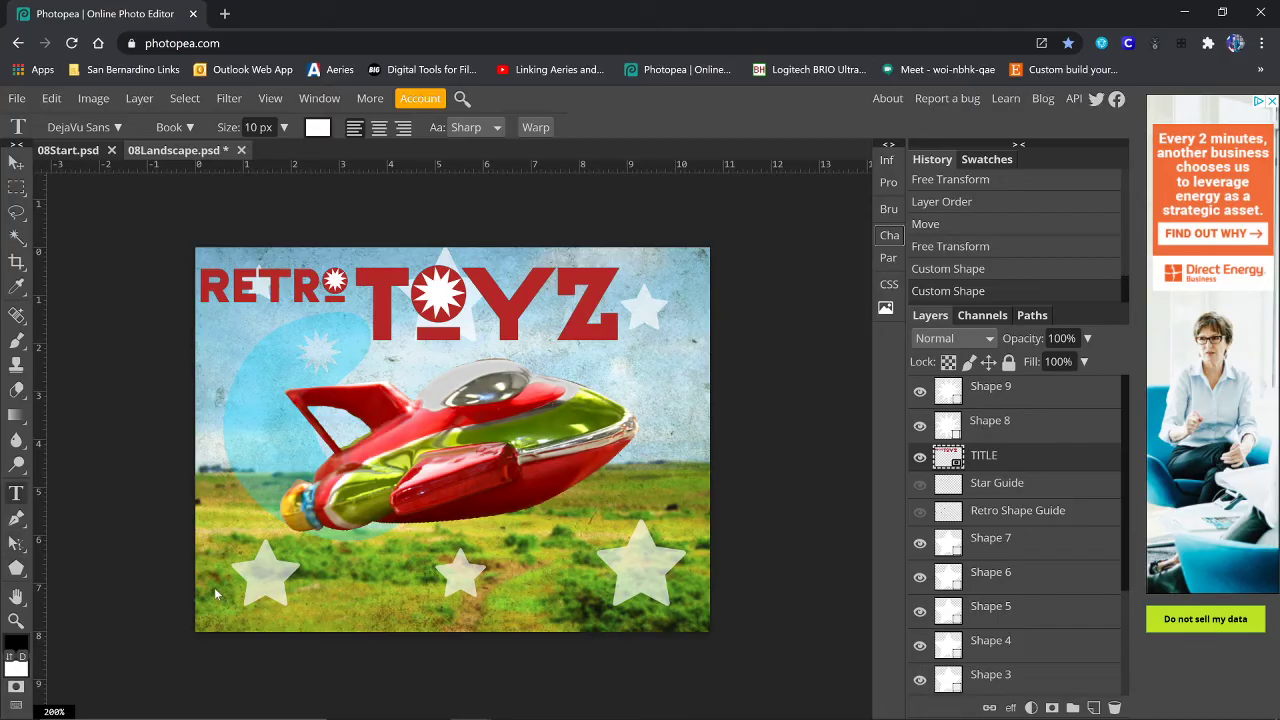
- Add a text box on the lower-left grass with a copyright line naming the designer's business, shrink the box around the text, and commit it
drag(209, 590, 216, 590)
drag(319, 614, 476, 614)
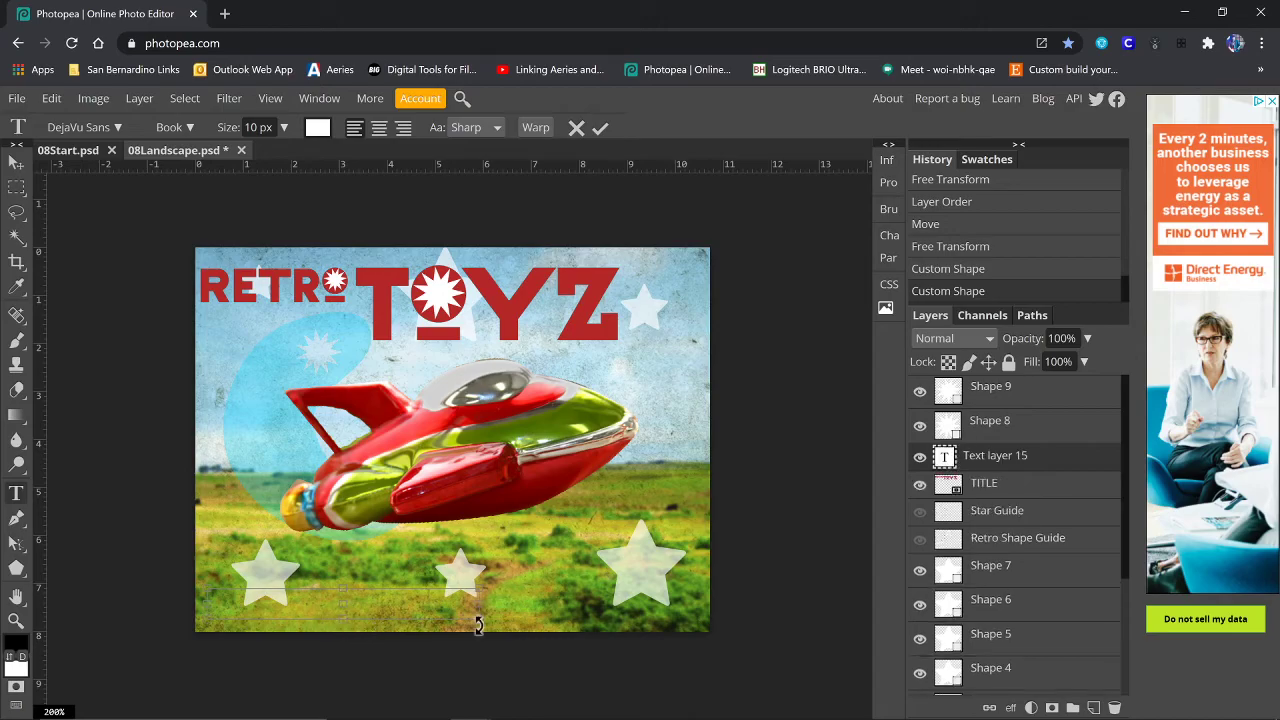
key(ctrl+plus)
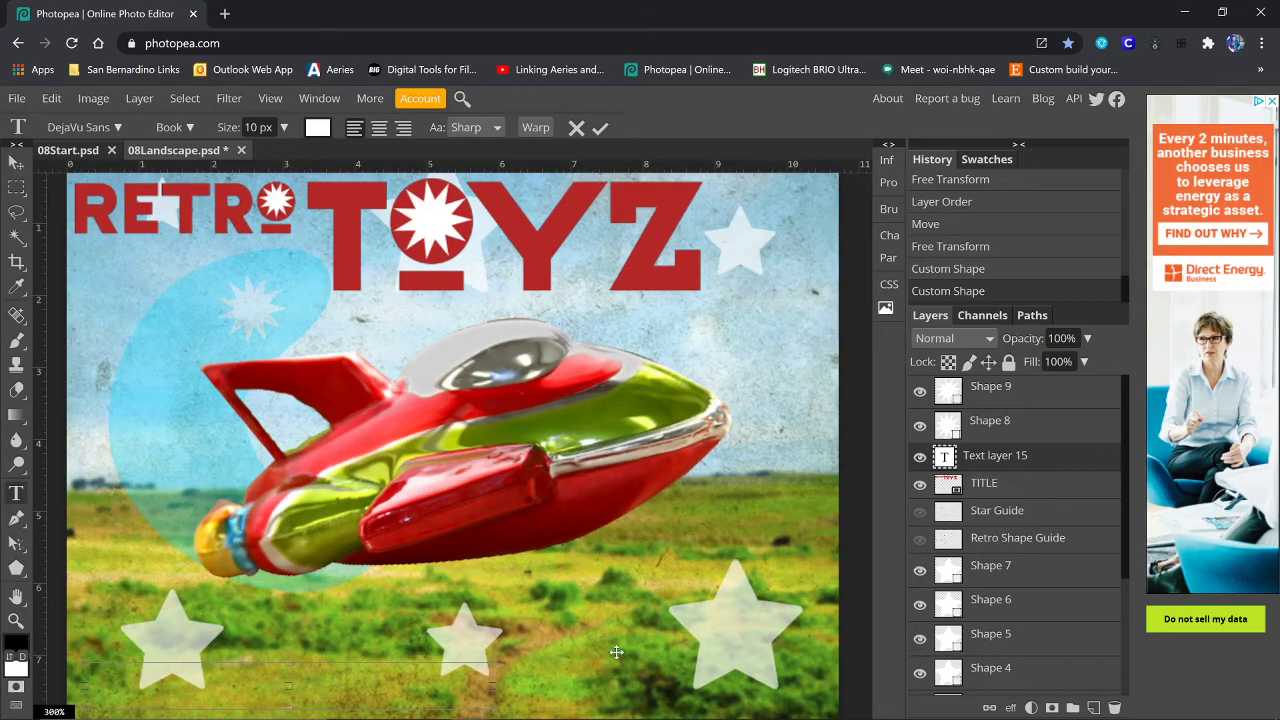
scroll(617, 646, down, 3)
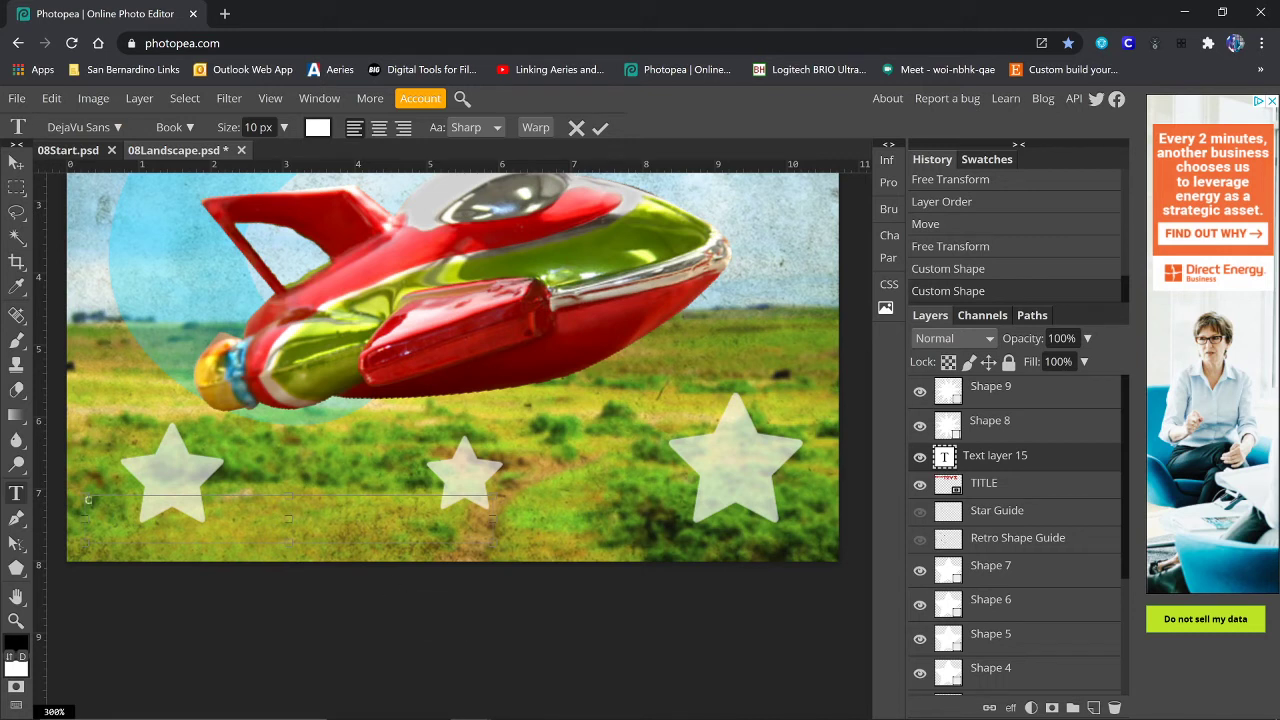
text(opyright C. W. Thayer Designs)
drag(491, 541, 258, 507)
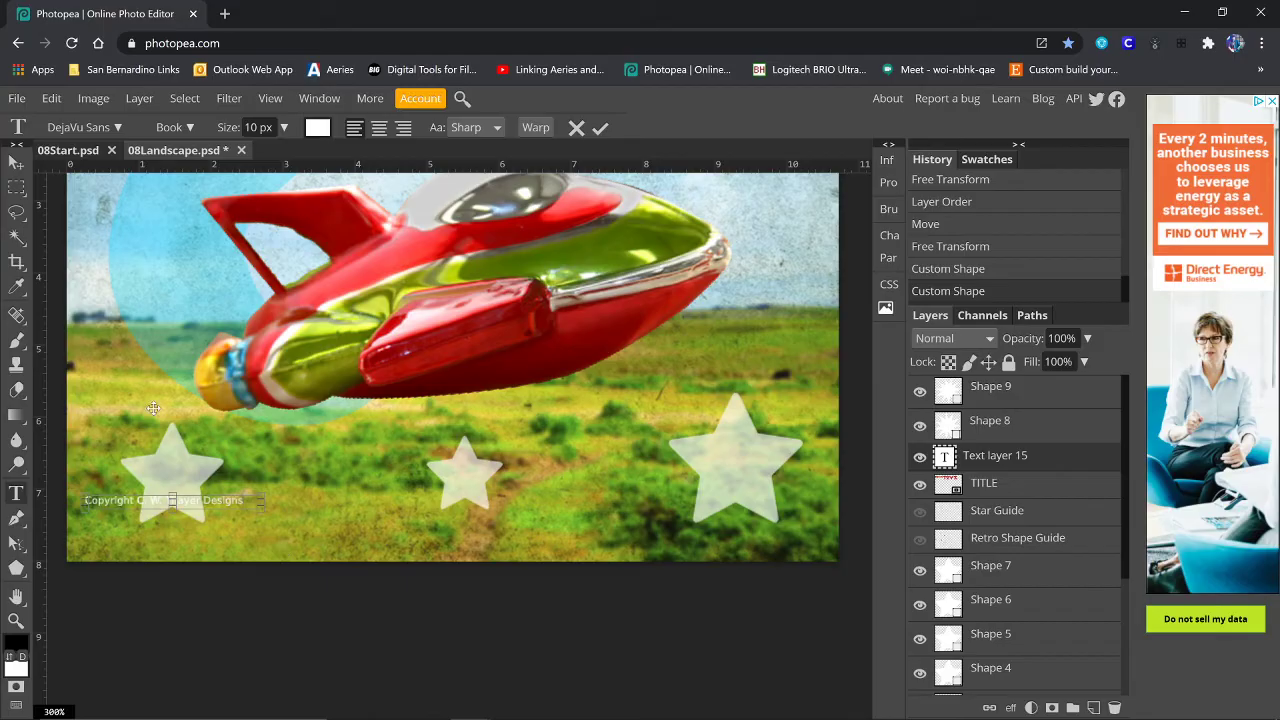
click(17, 163)
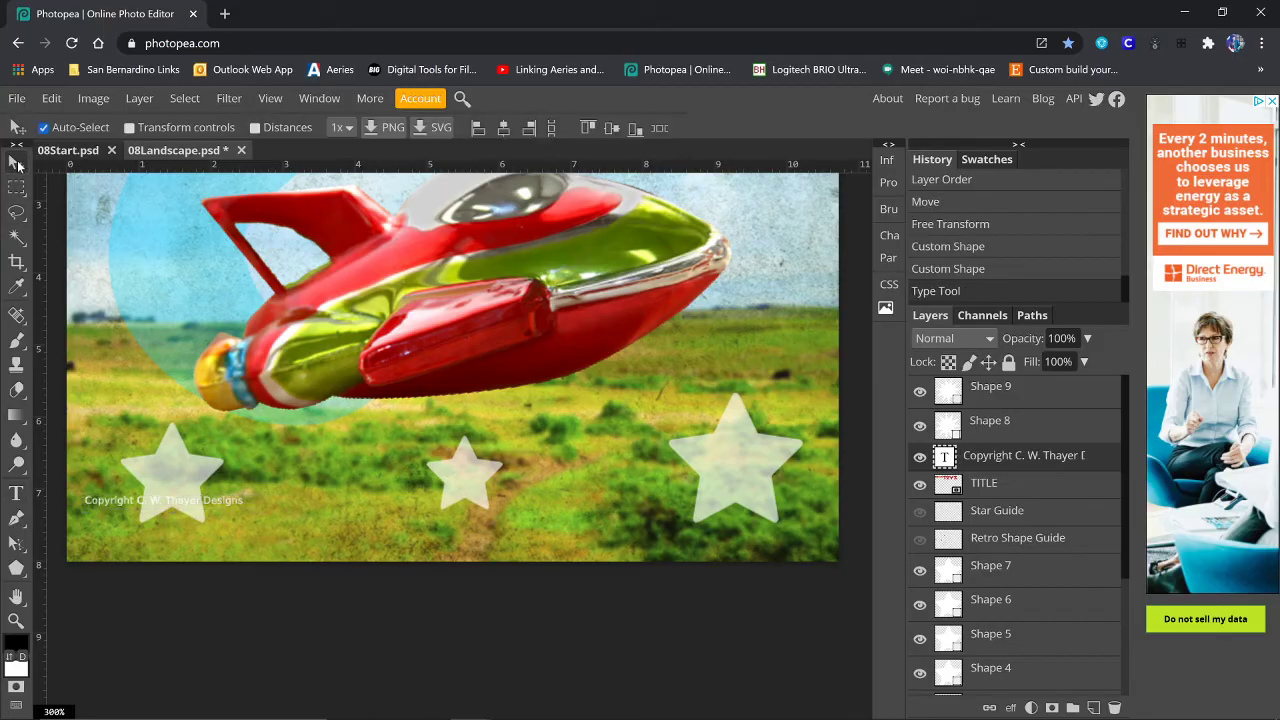
- Rotate the copyright text 90° counterclockwise and move it upright along the poster's lower-left edge
click(50, 98)
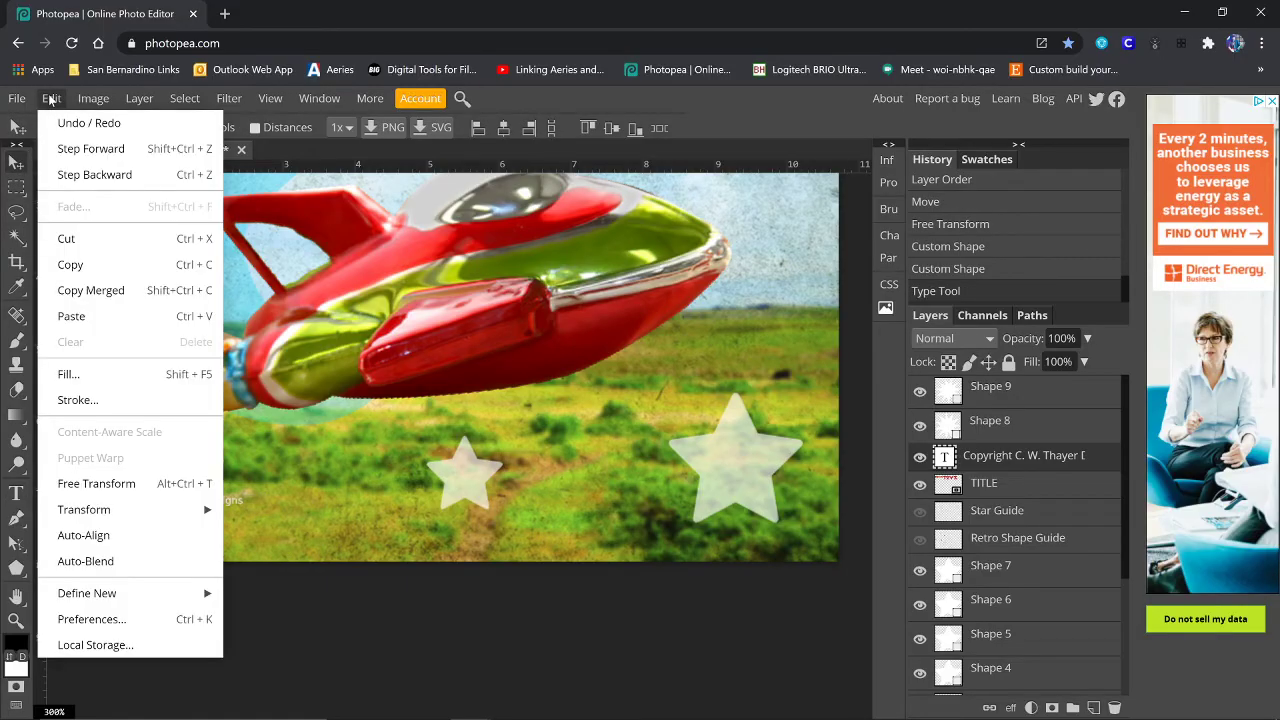
mouse_move(76, 510)
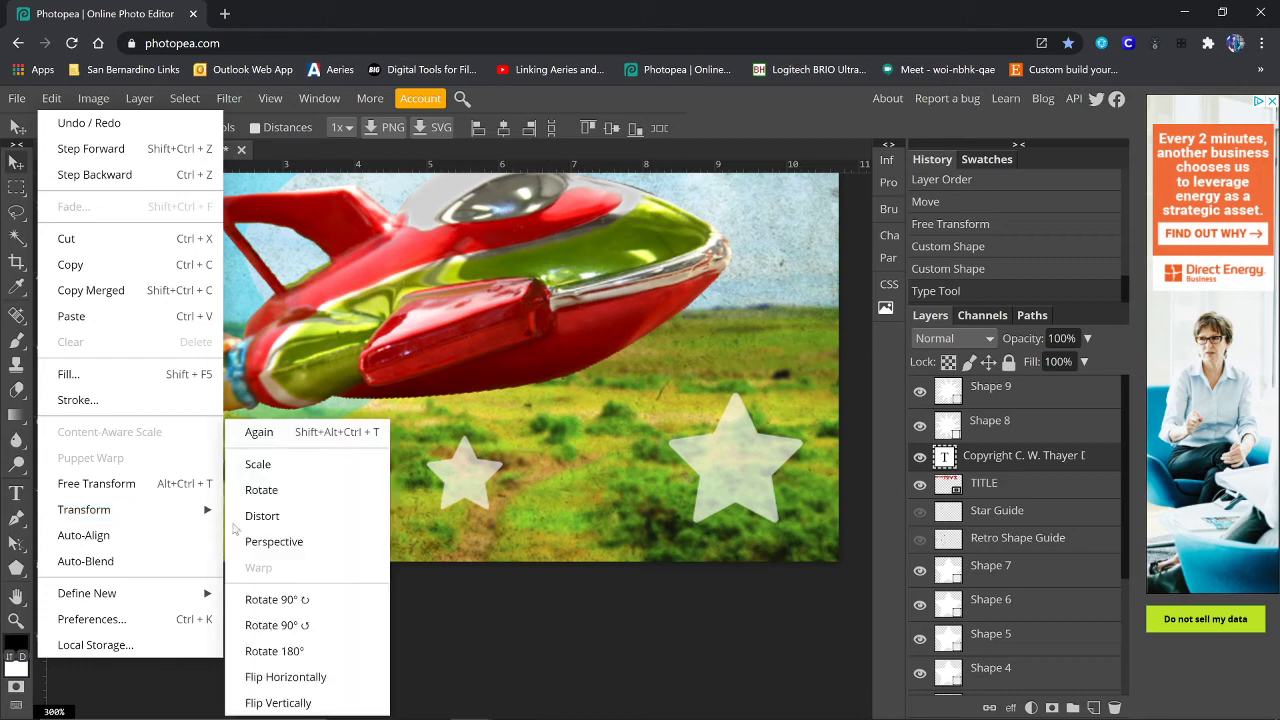
click(281, 623)
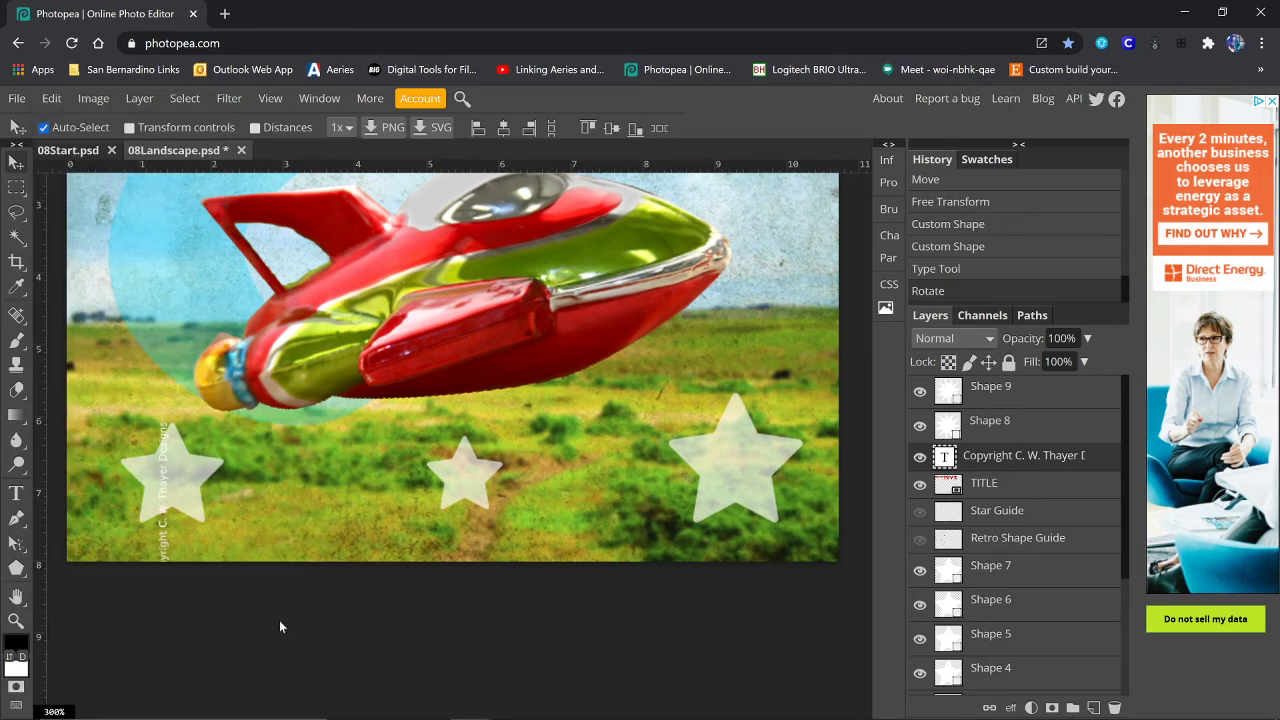
drag(164, 548, 82, 507)
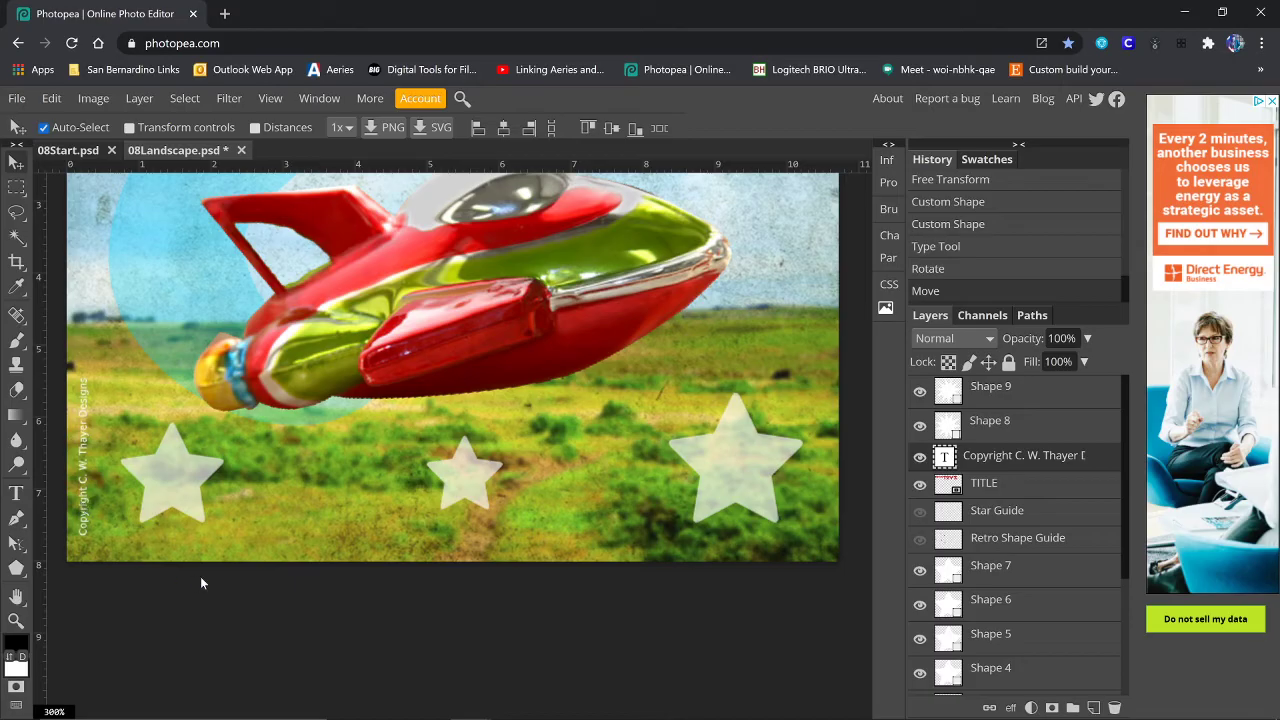
- Delete the hidden Star Guide, Retro Shape Guide and Shape 1 layers
key(ctrl+minus)
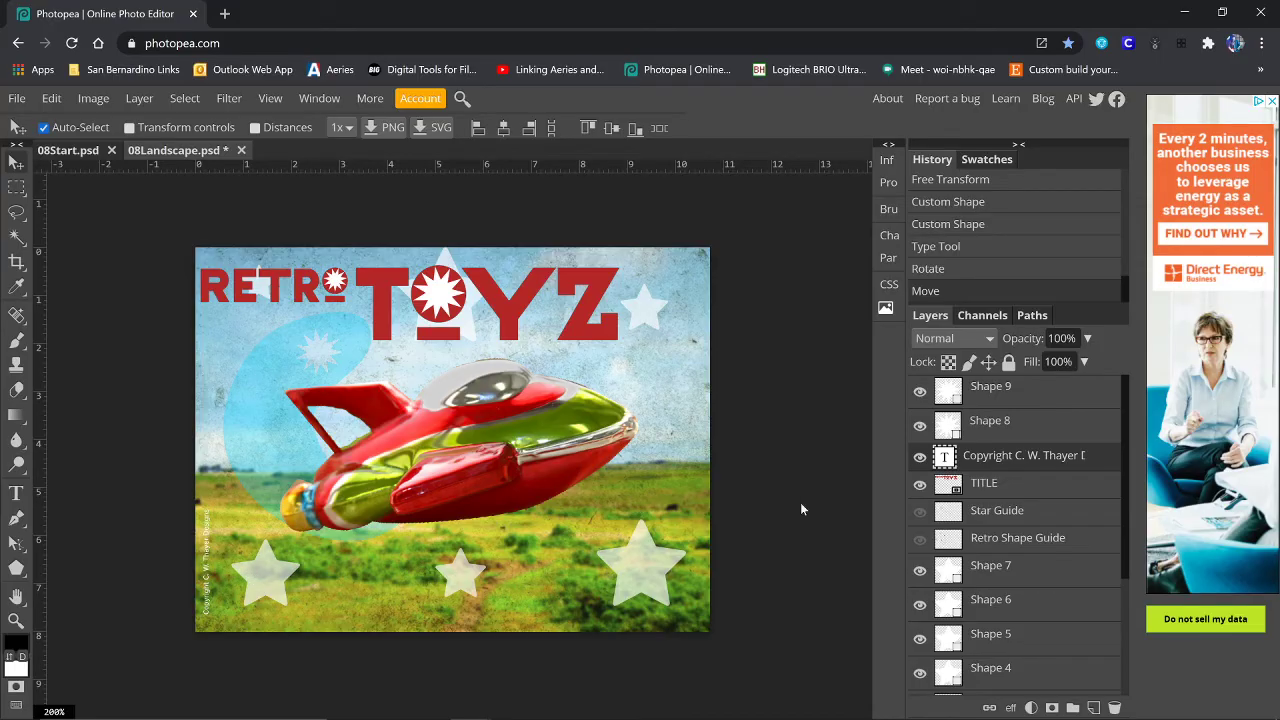
scroll(1026, 528, down, 1)
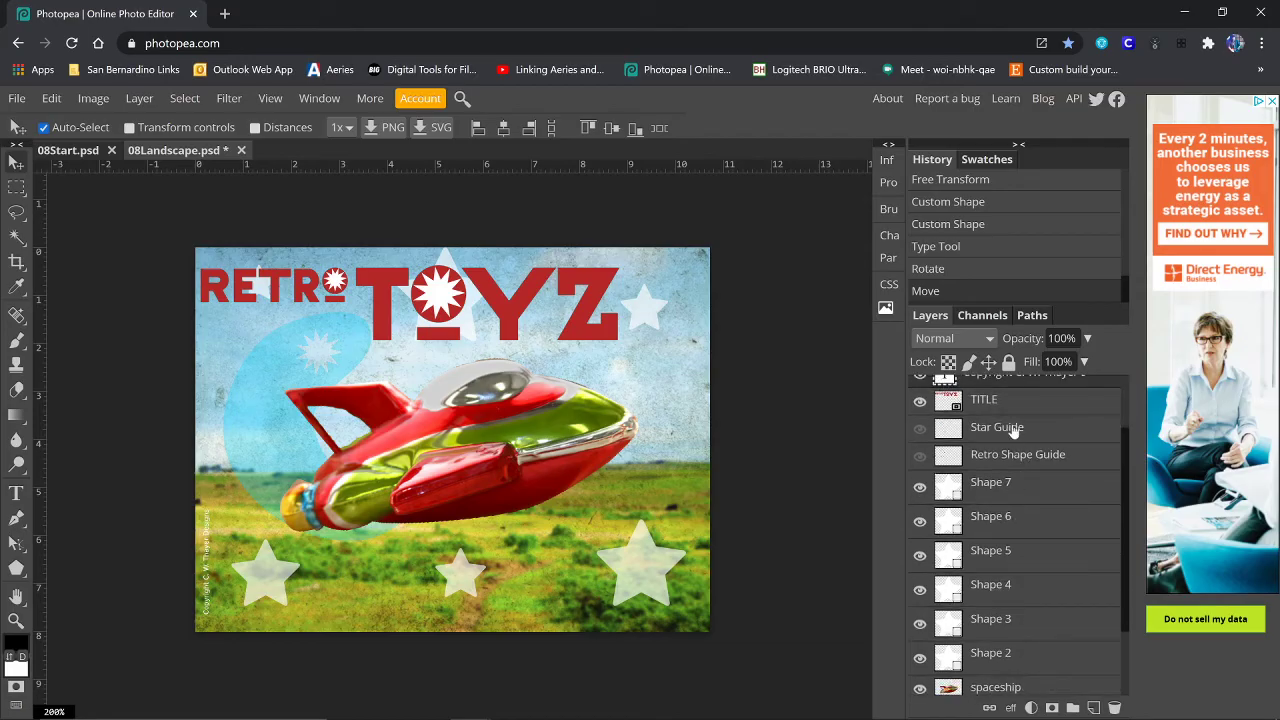
click(1013, 430)
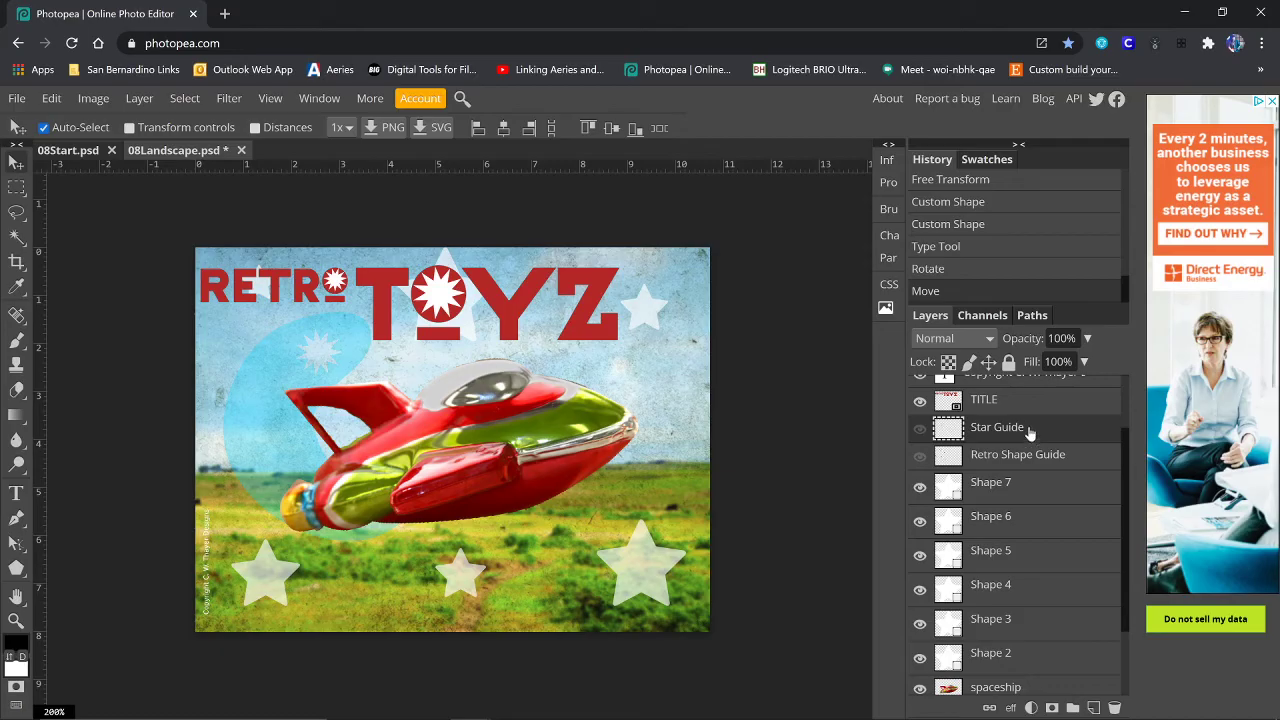
key(Delete)
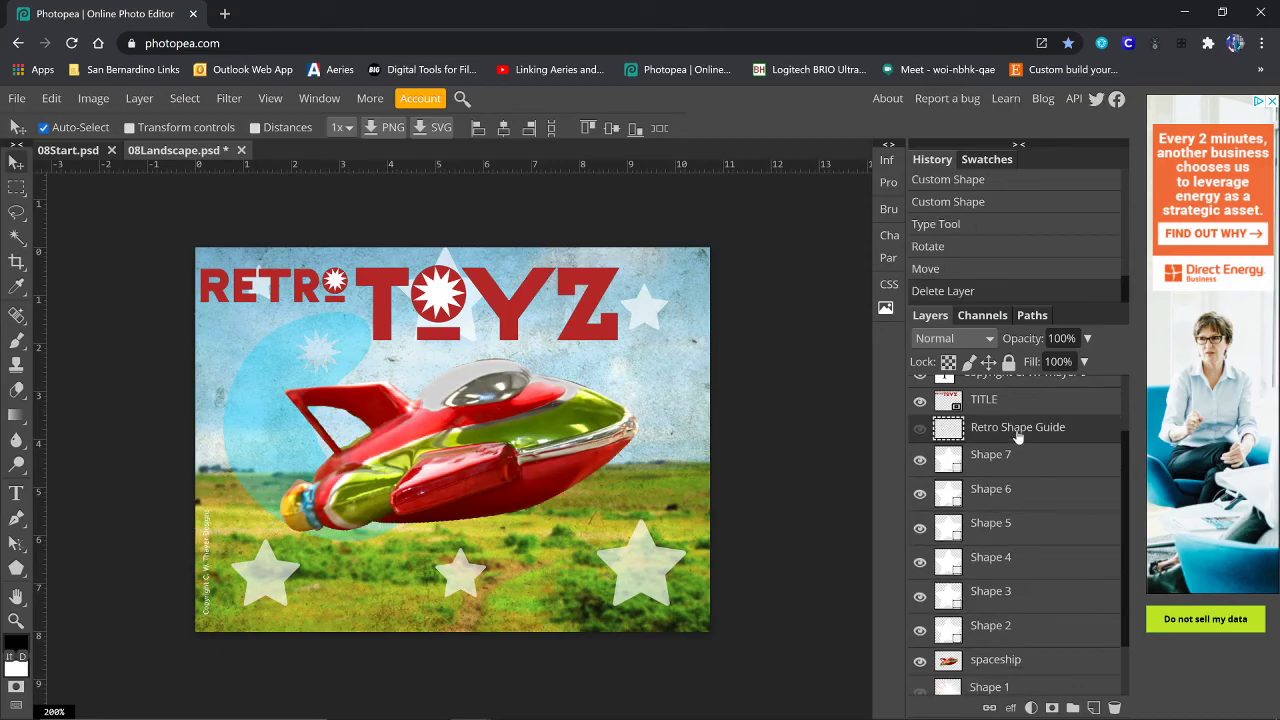
key(Delete)
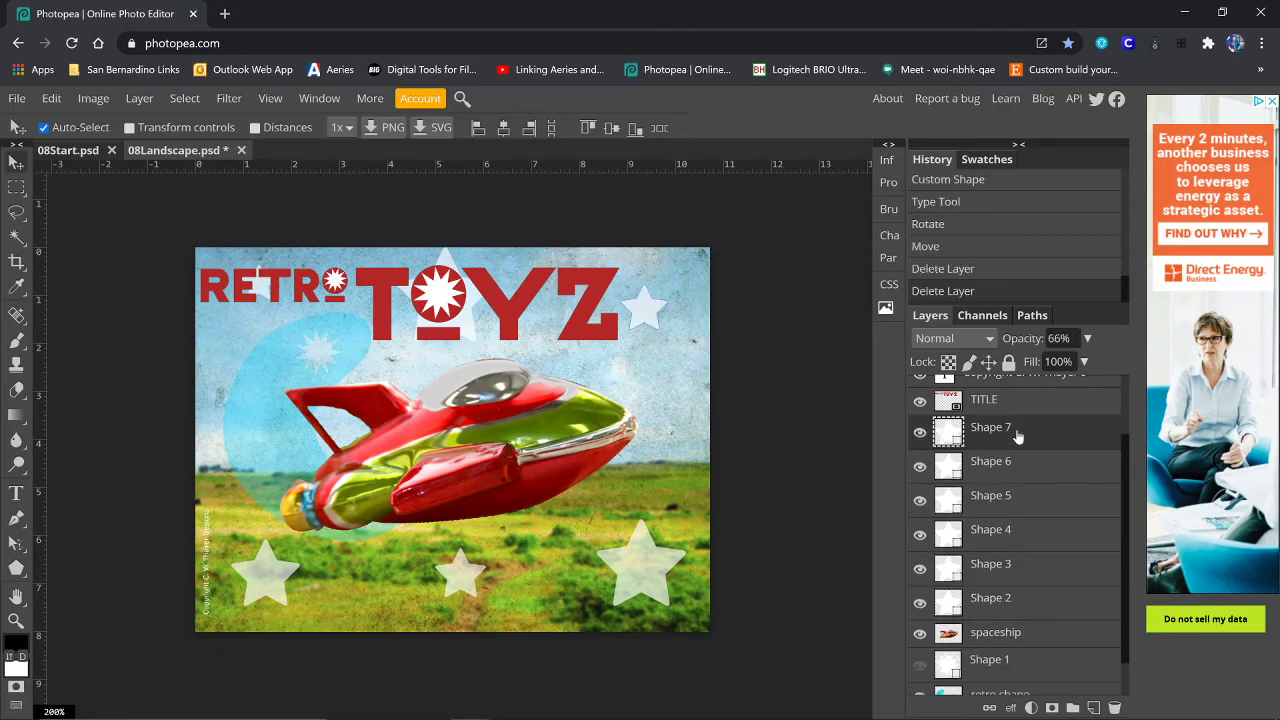
click(995, 668)
scroll(995, 668, down, 2)
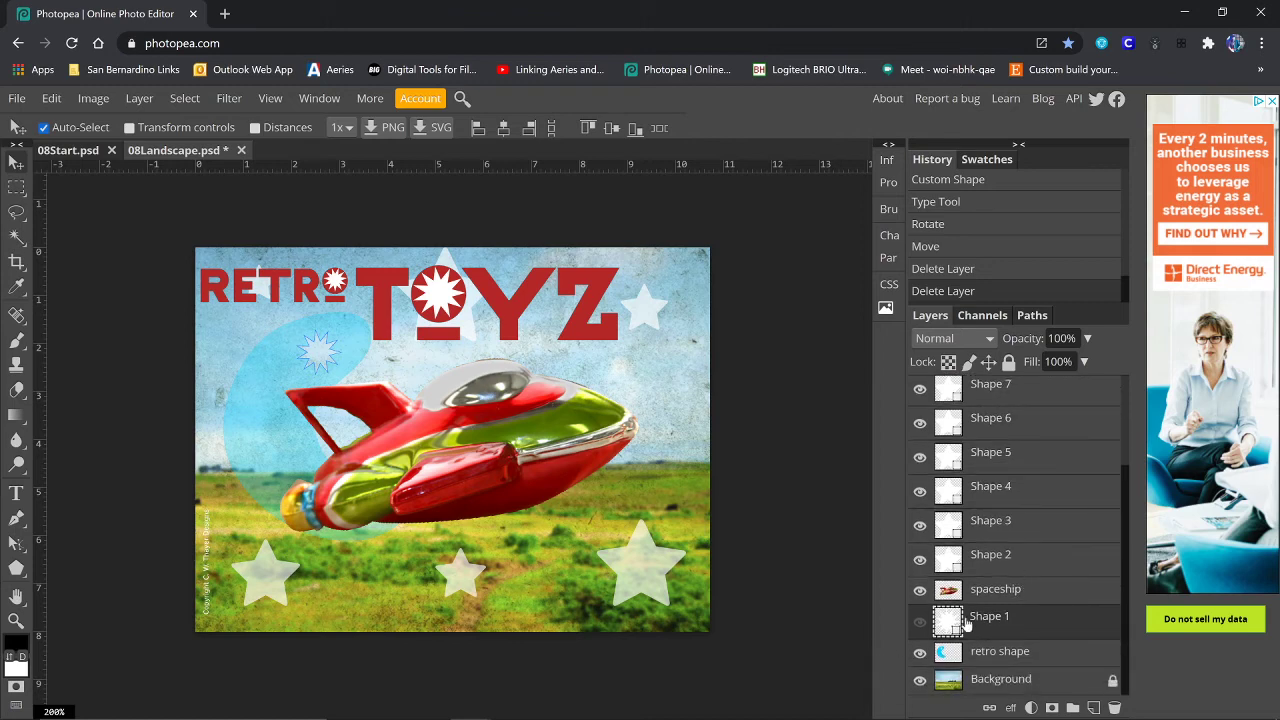
key(Delete)
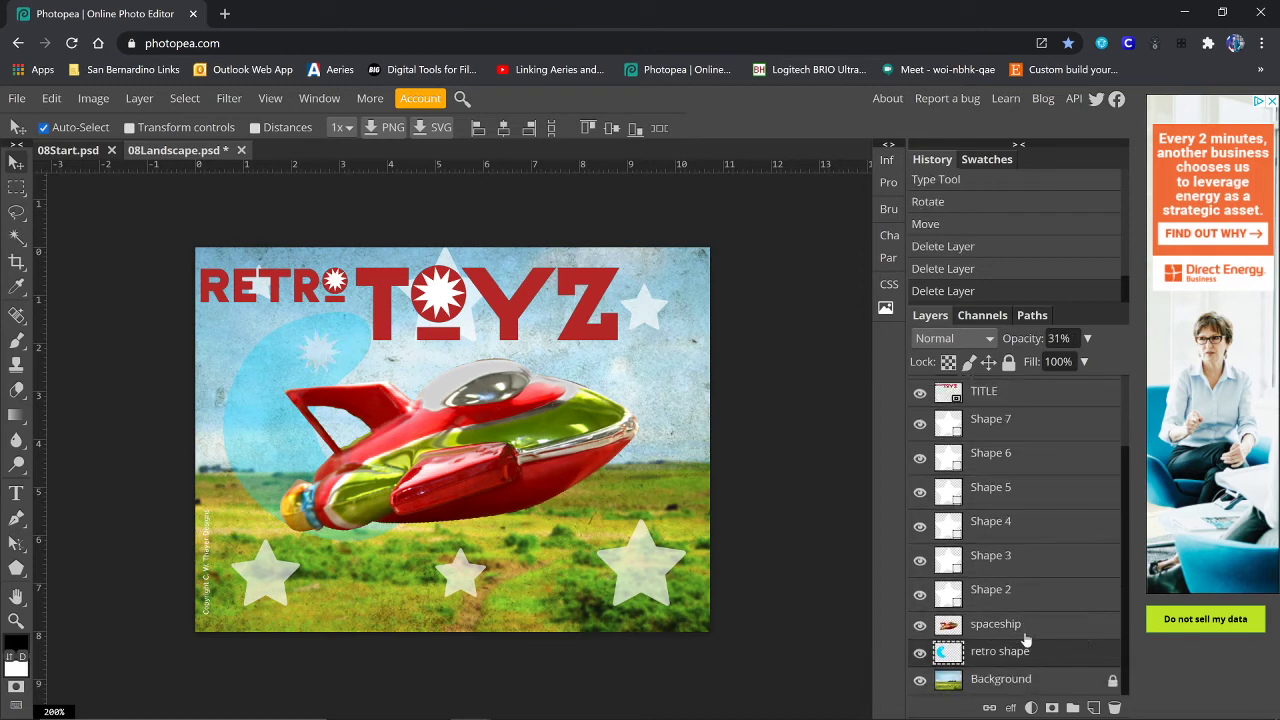
- Load the spaceship layer's pixels as a selection and add a raster mask to that layer from it
scroll(1020, 605, up, 3)
scroll(1025, 489, down, 3)
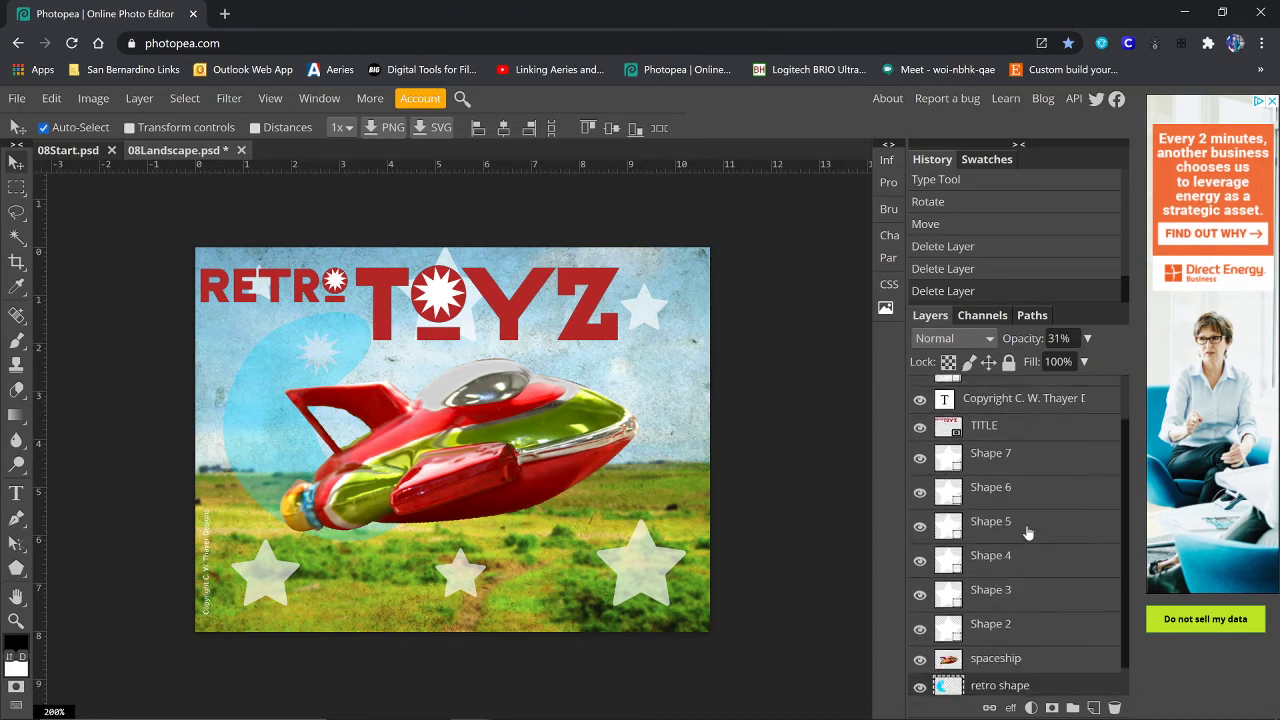
scroll(1030, 610, up, 1)
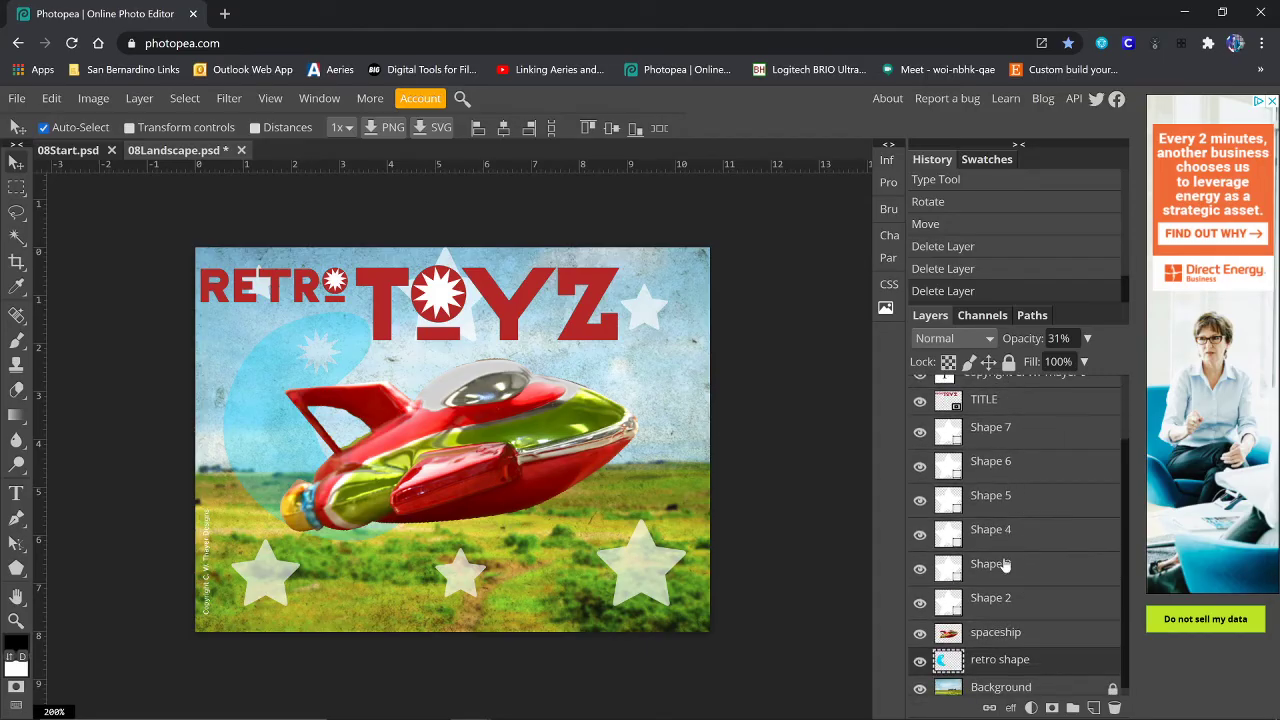
scroll(1002, 620, up, 2)
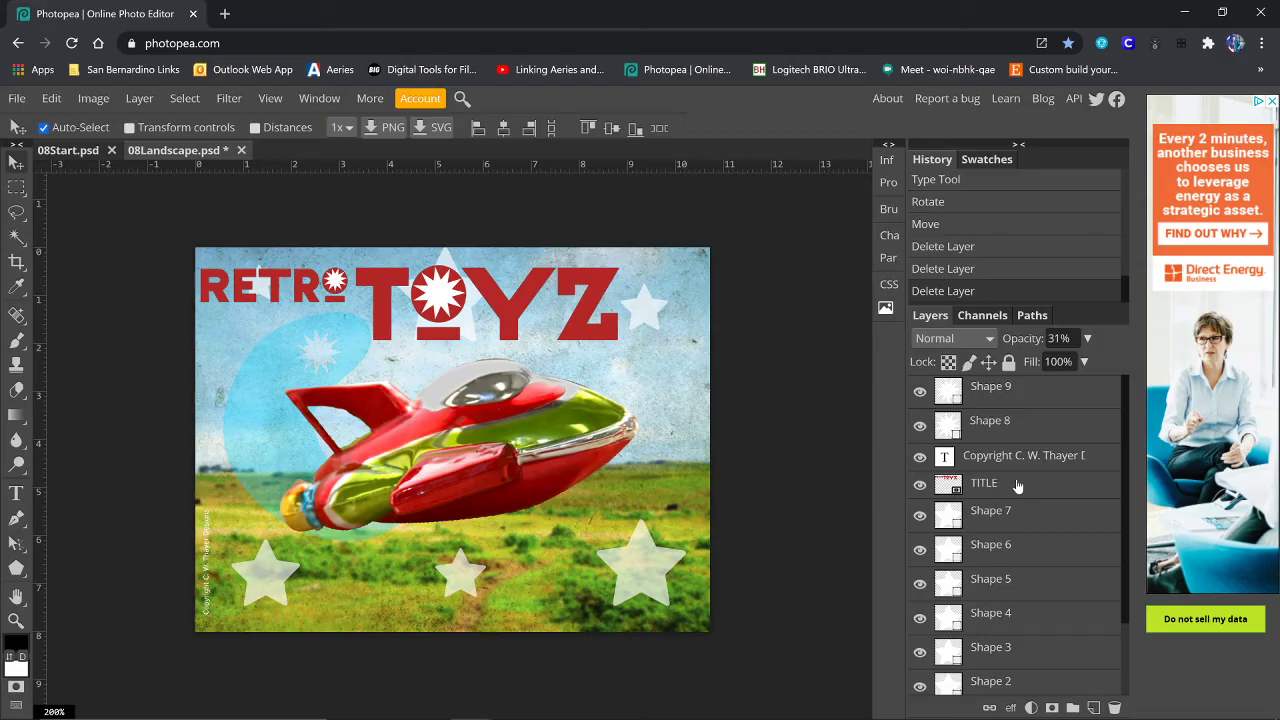
scroll(990, 515, down, 3)
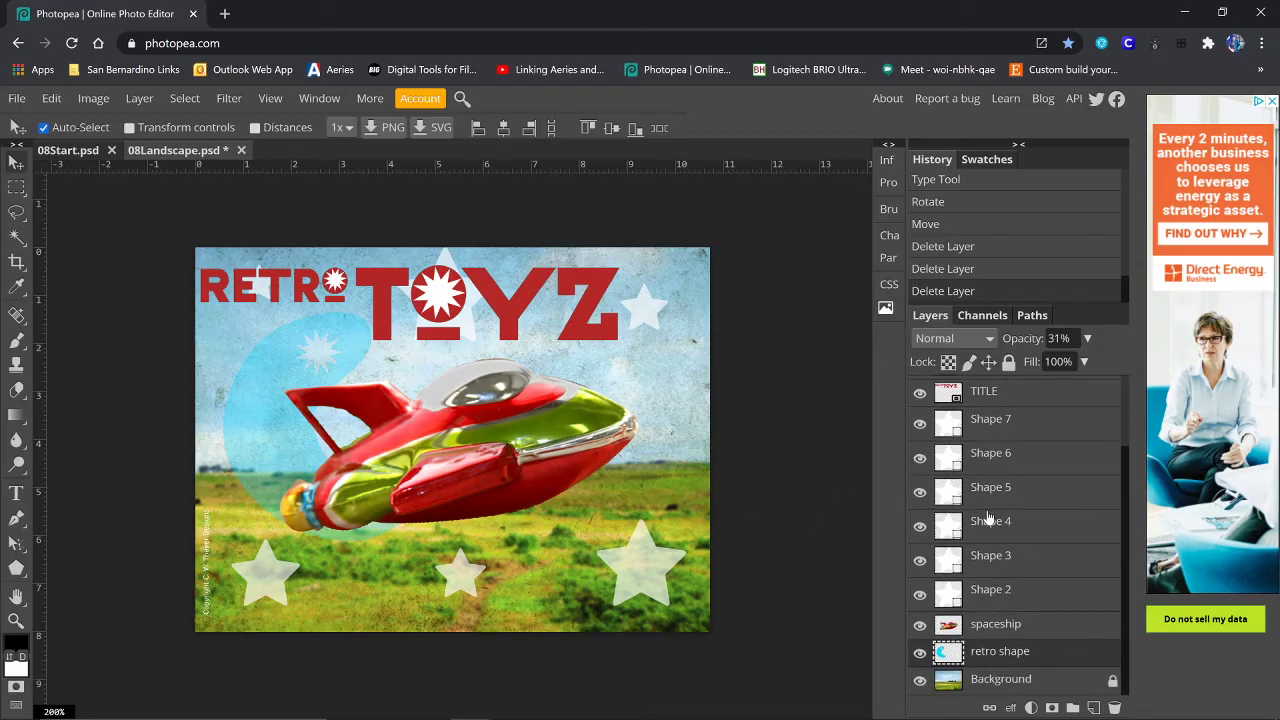
click(1012, 627)
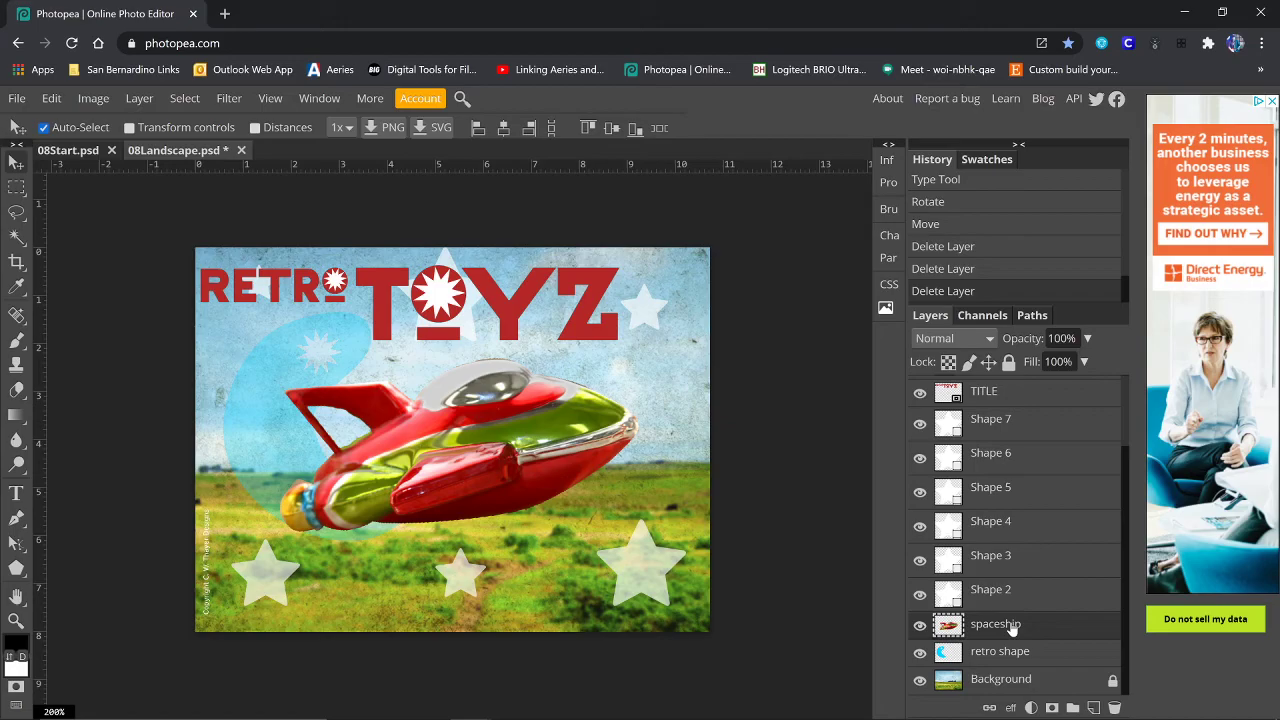
ctrl+click(948, 626)
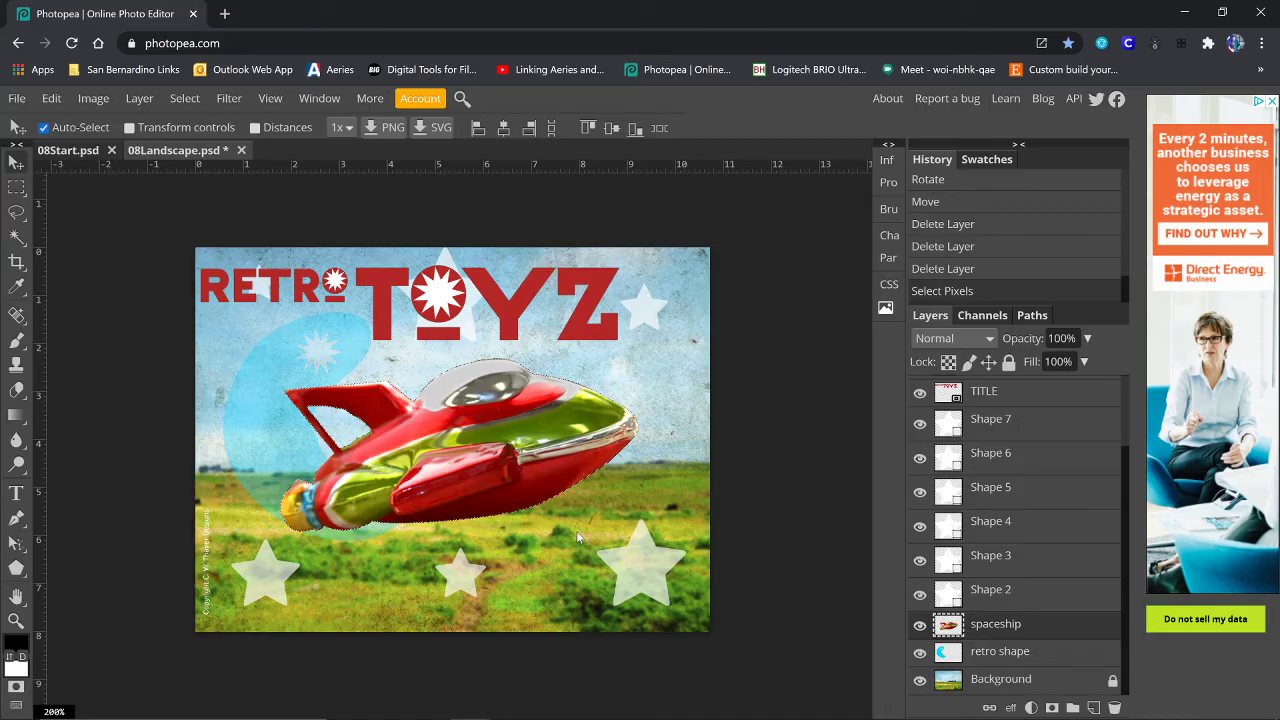
click(1052, 708)
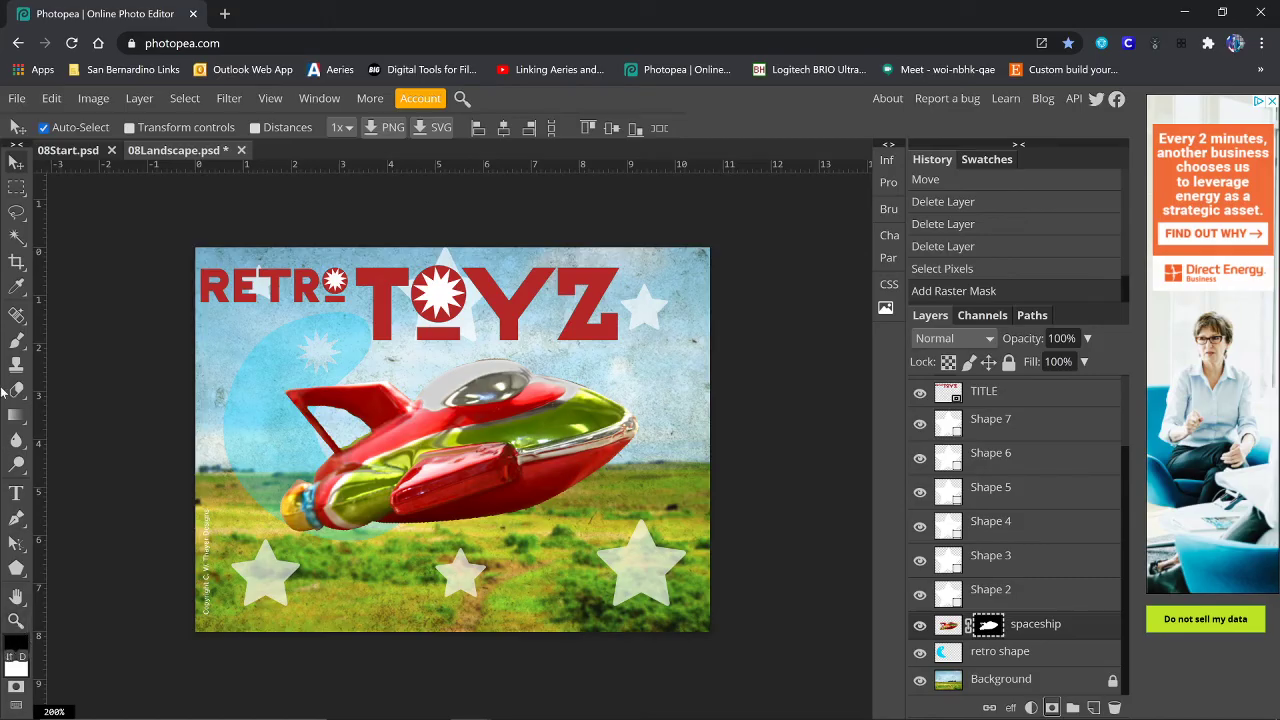
- Brush black on the spaceship's mask to hide the green fringe along the lower edge of the tail fin opening
click(16, 343)
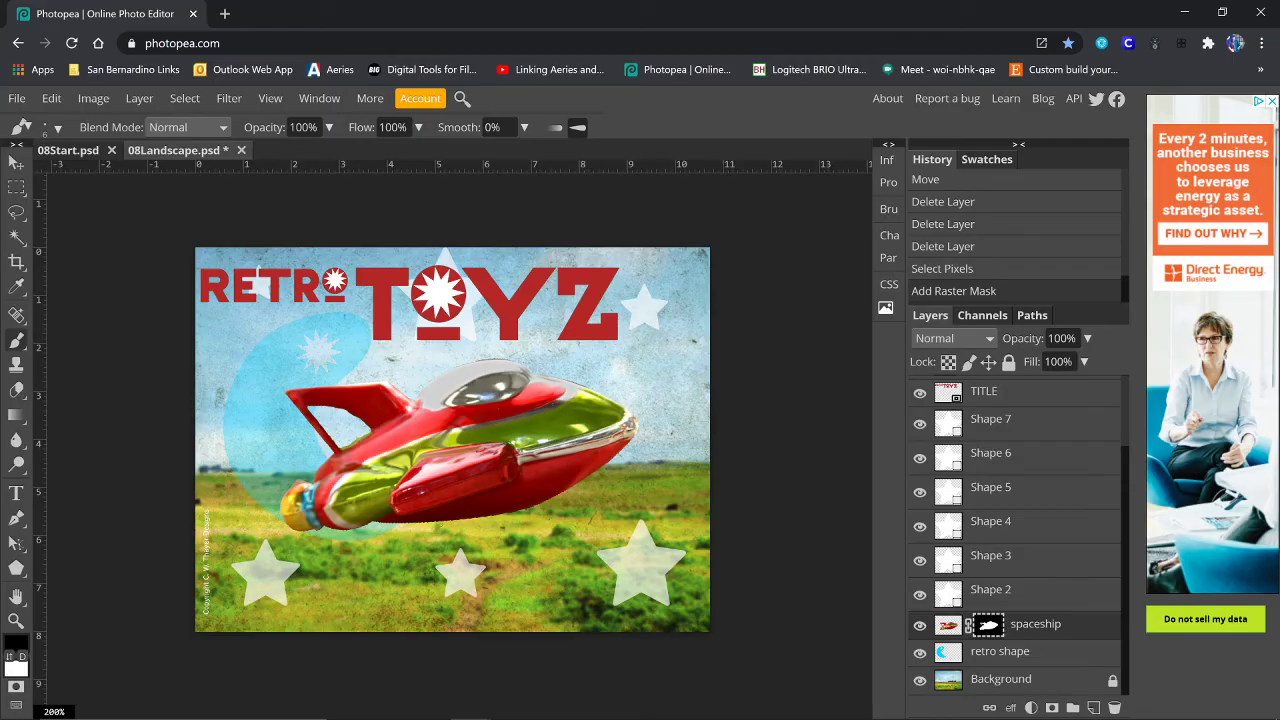
scroll(440, 528, up, 10)
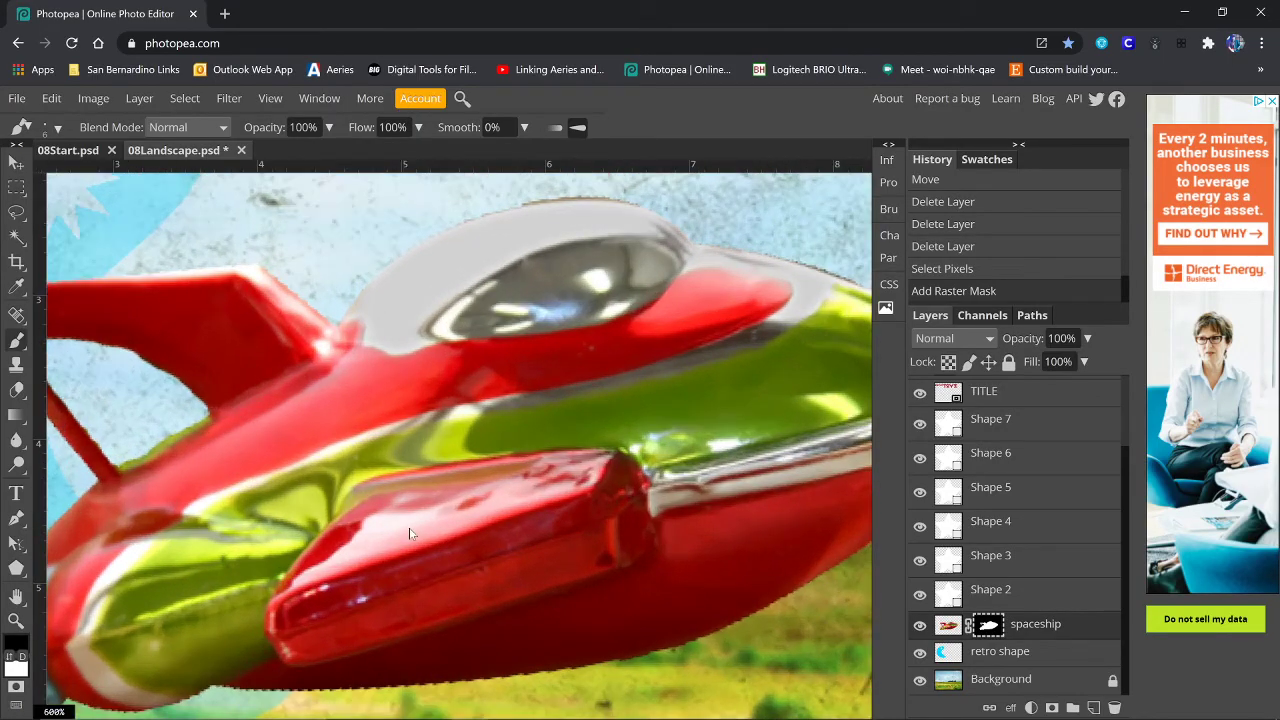
scroll(410, 533, up, 1)
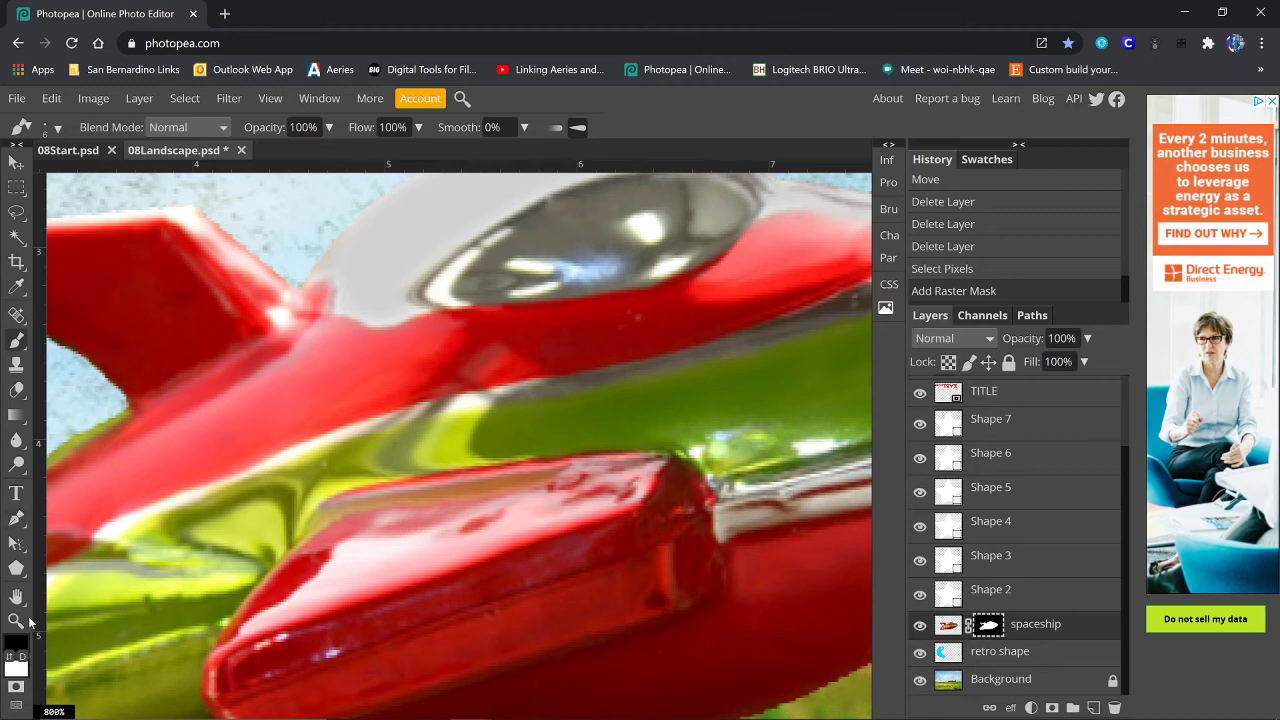
click(16, 596)
drag(174, 532, 546, 489)
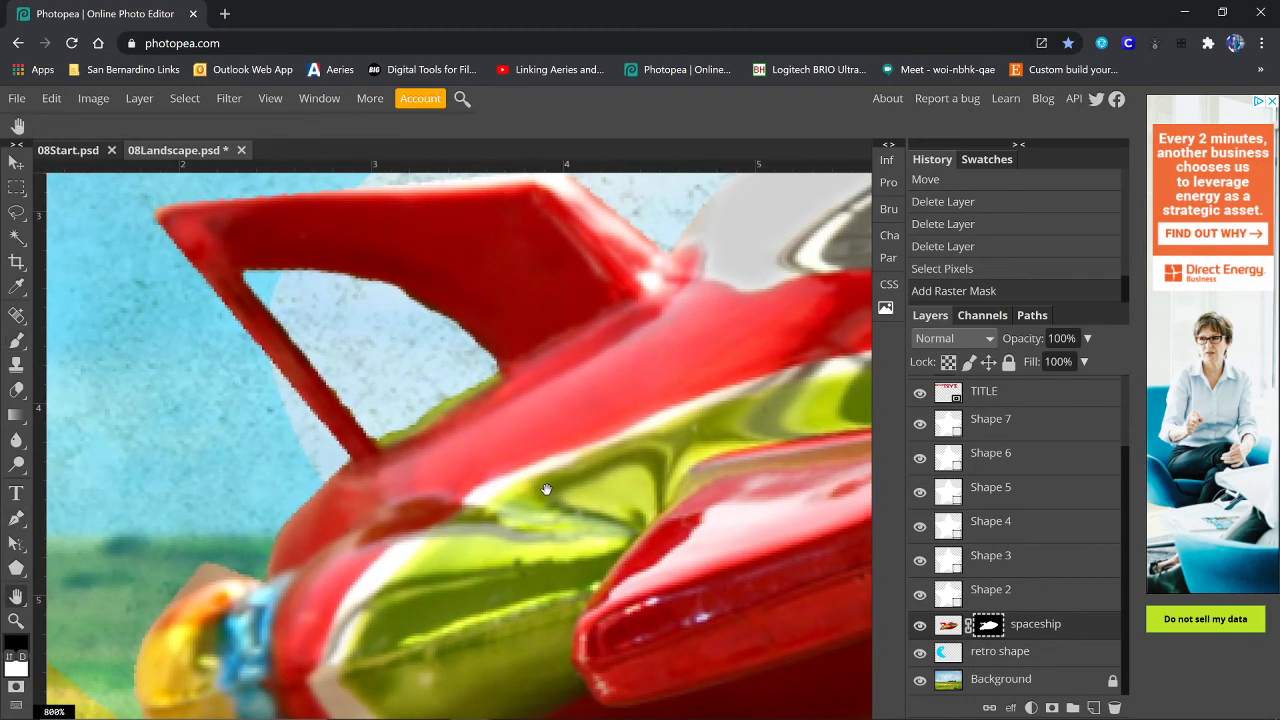
click(16, 340)
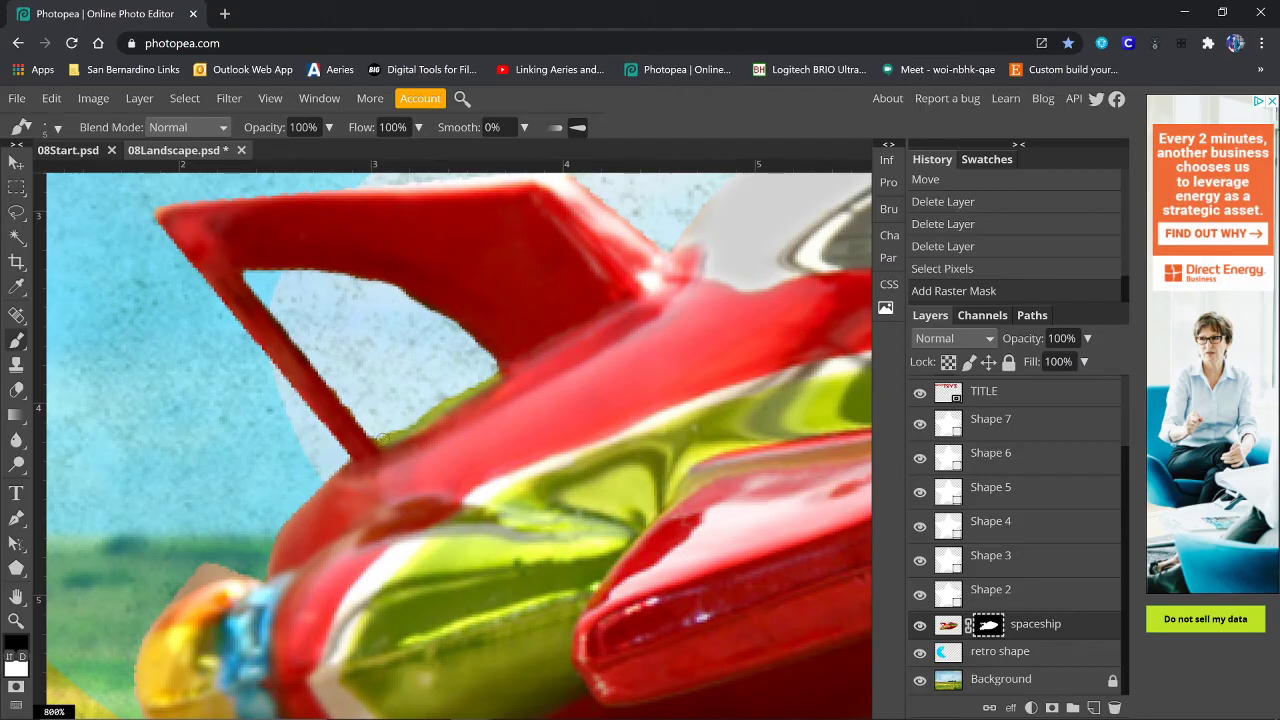
click(381, 440)
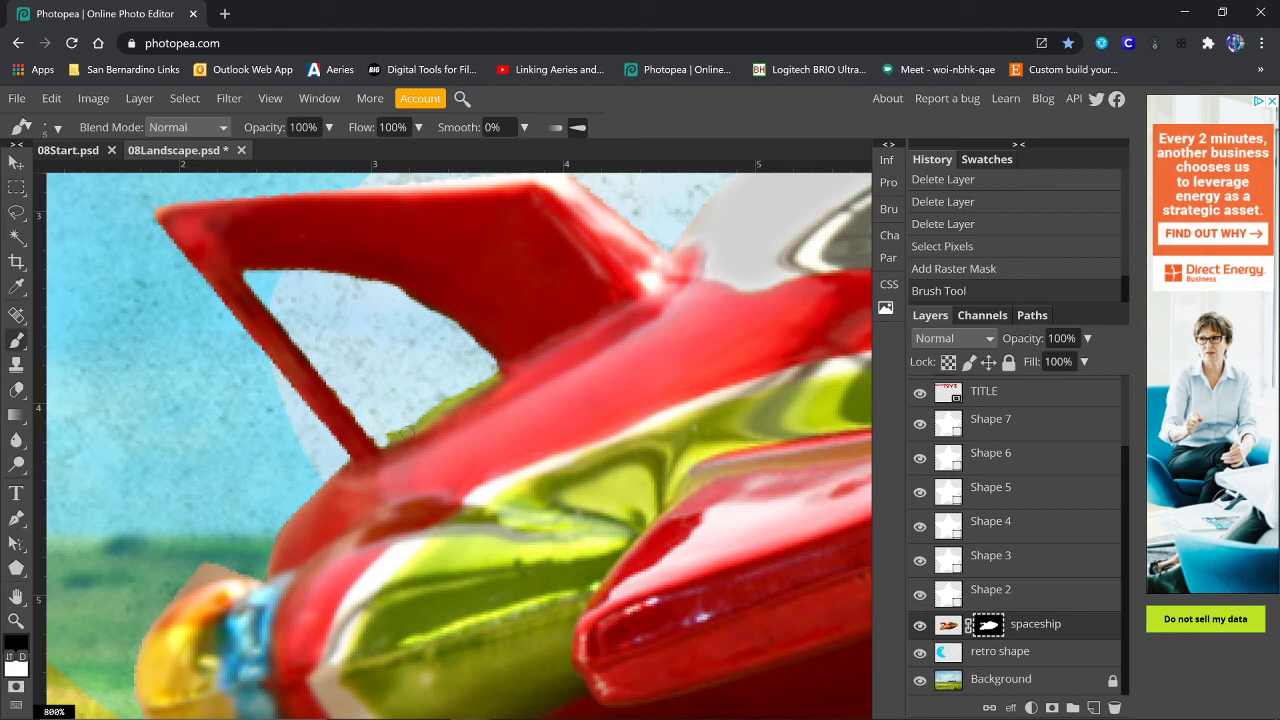
click(406, 432)
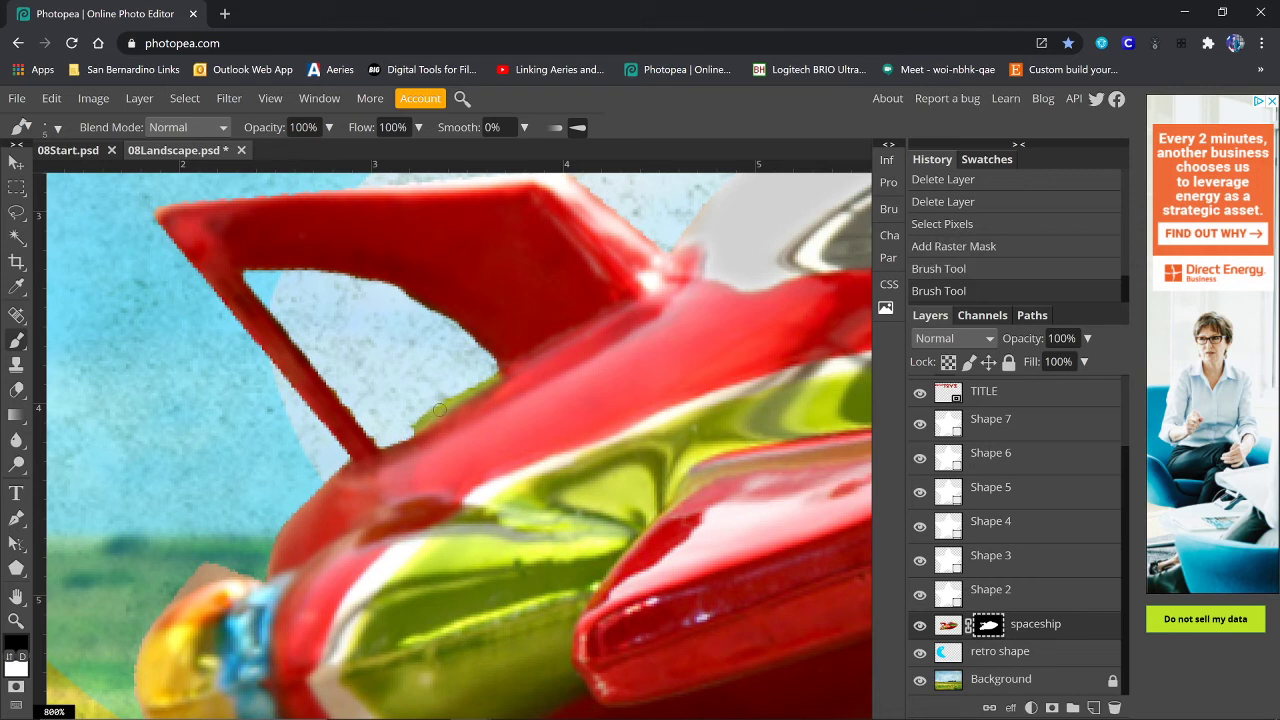
click(440, 410)
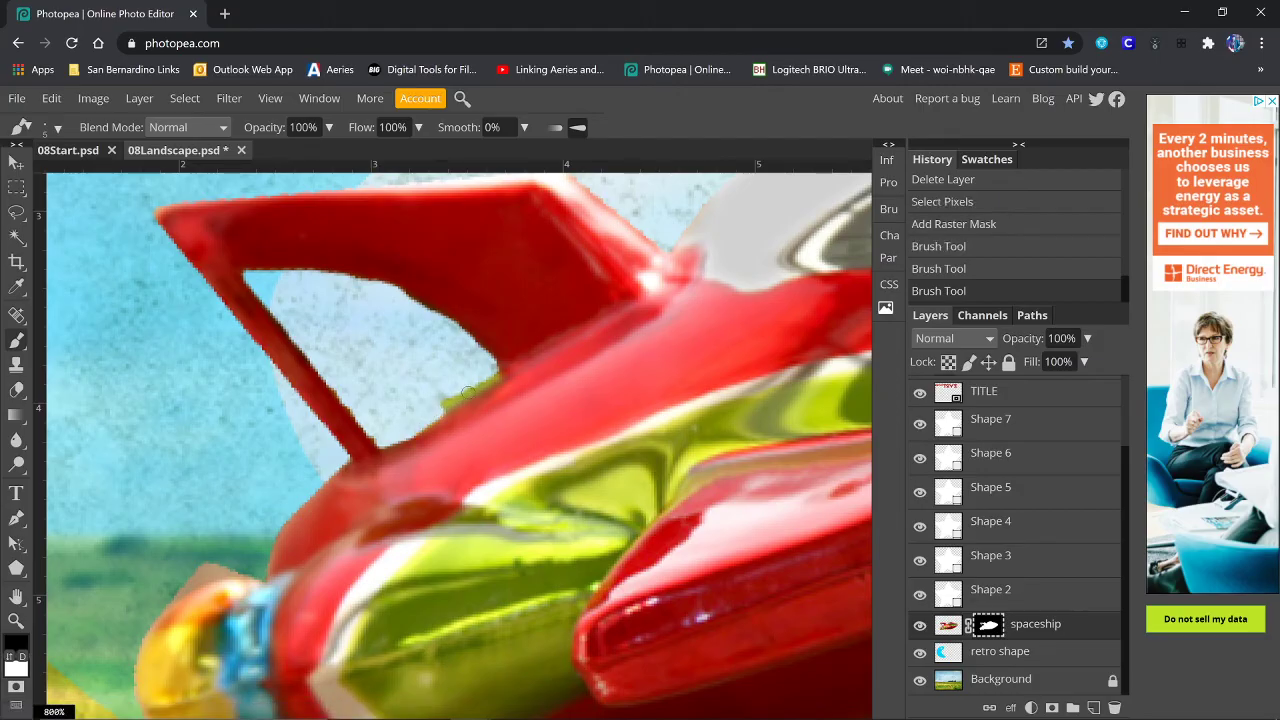
click(470, 390)
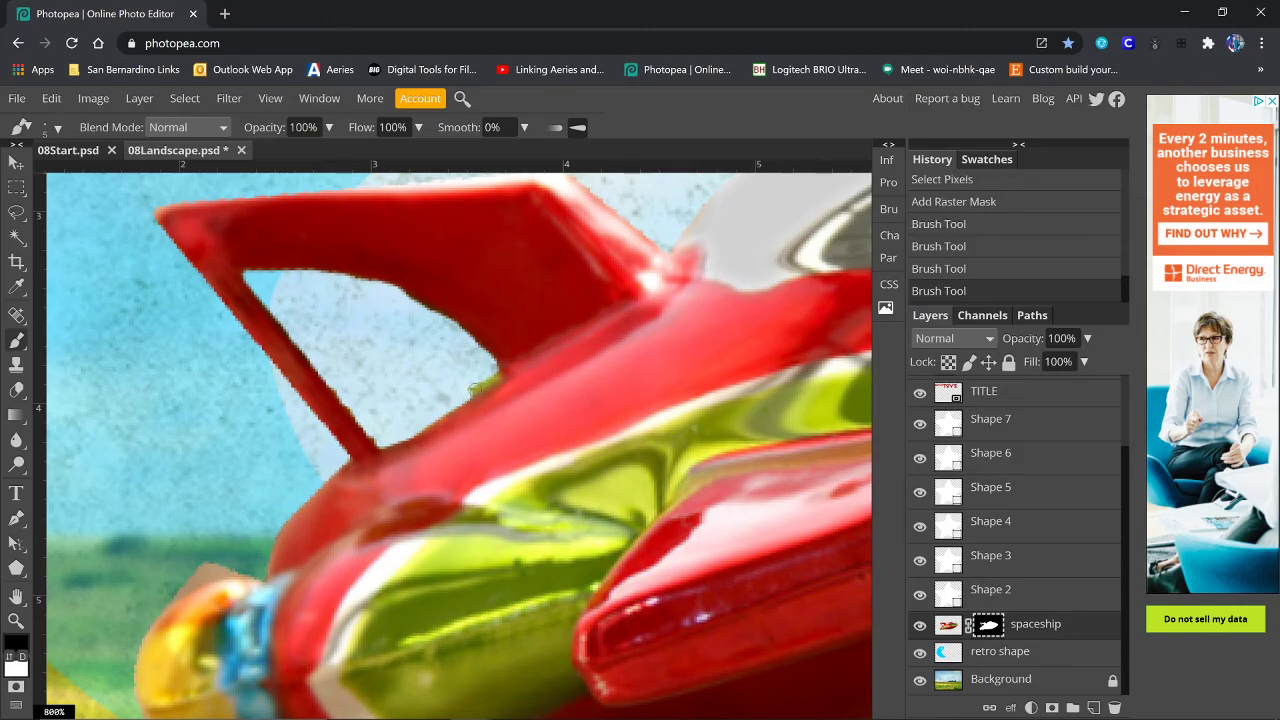
click(492, 375)
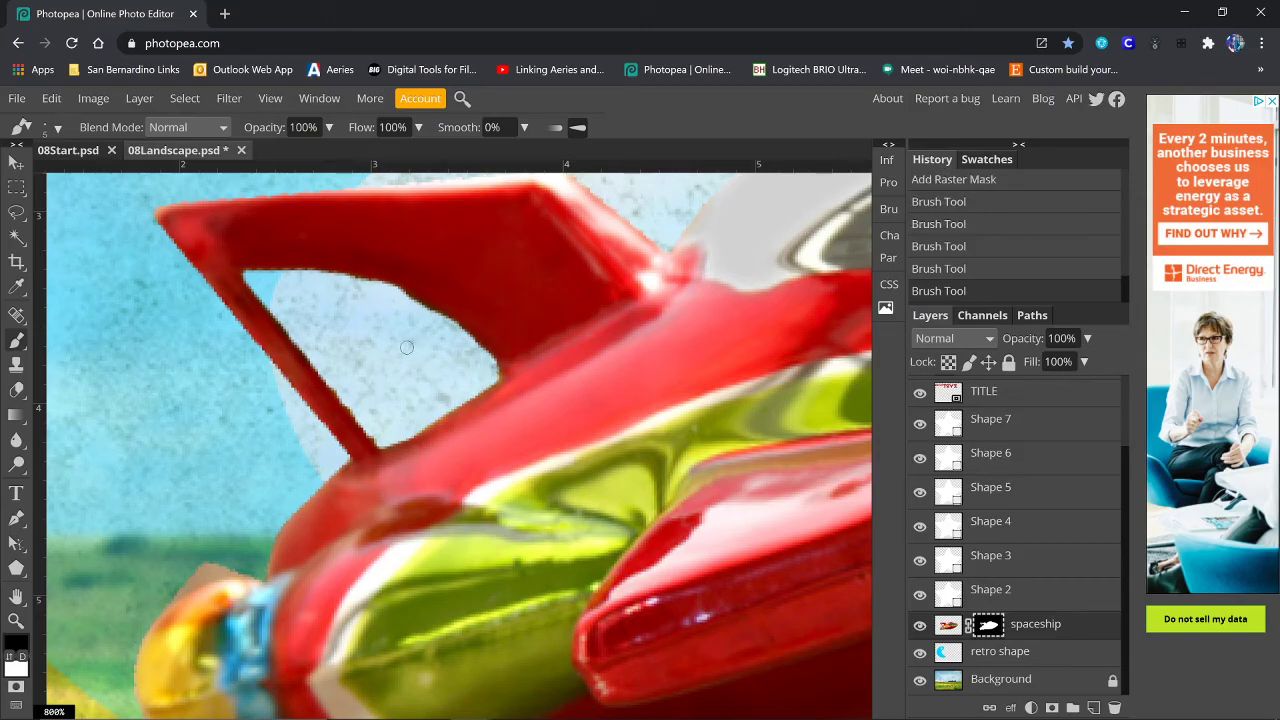
- Paint connected straight black strokes on the mask along the inner edge of the thin tail fin strut
click(257, 287)
shift+click(314, 360)
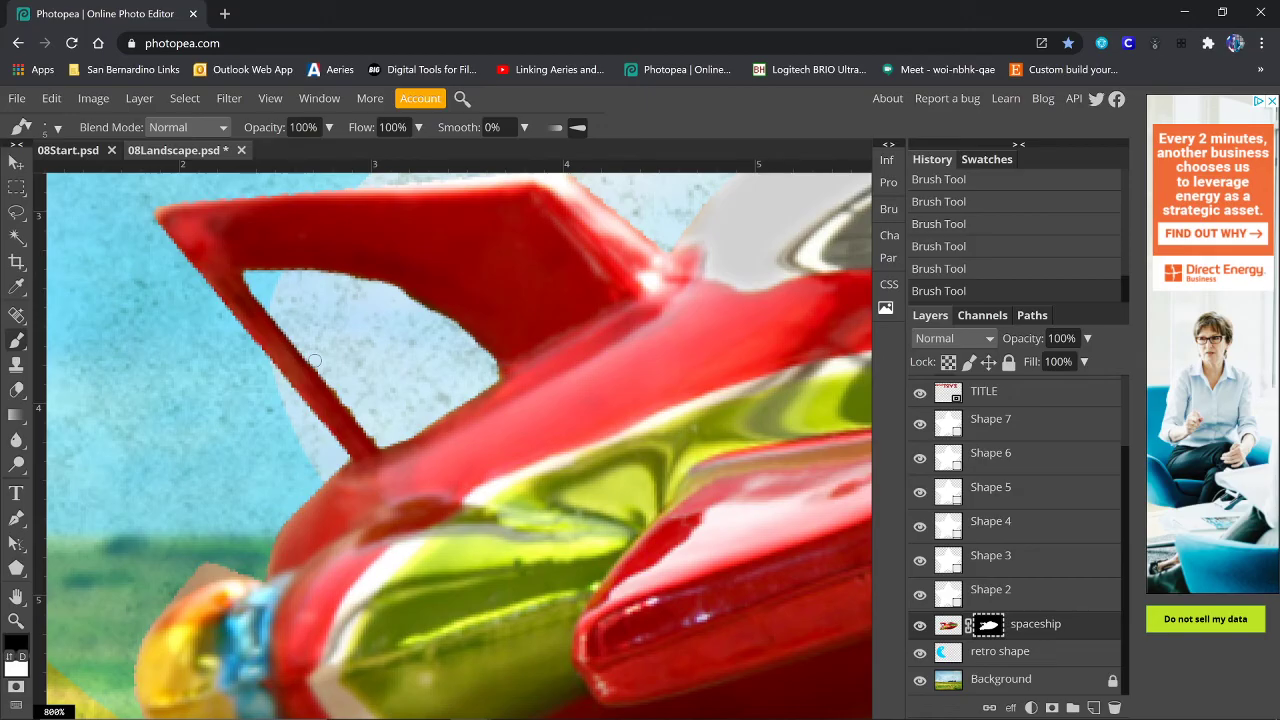
shift+click(379, 440)
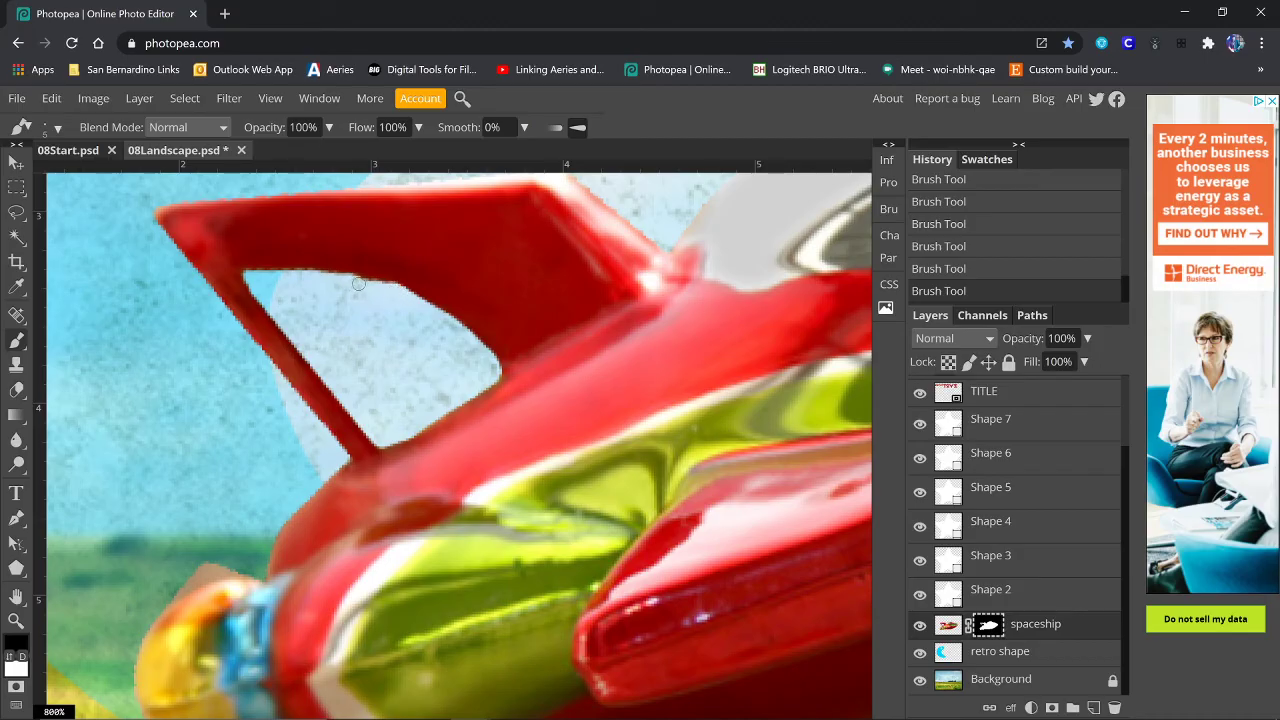
- Brush away the brownish fringe above the orange thruster at the spaceship's rear on the mask
scroll(302, 418, down, 2)
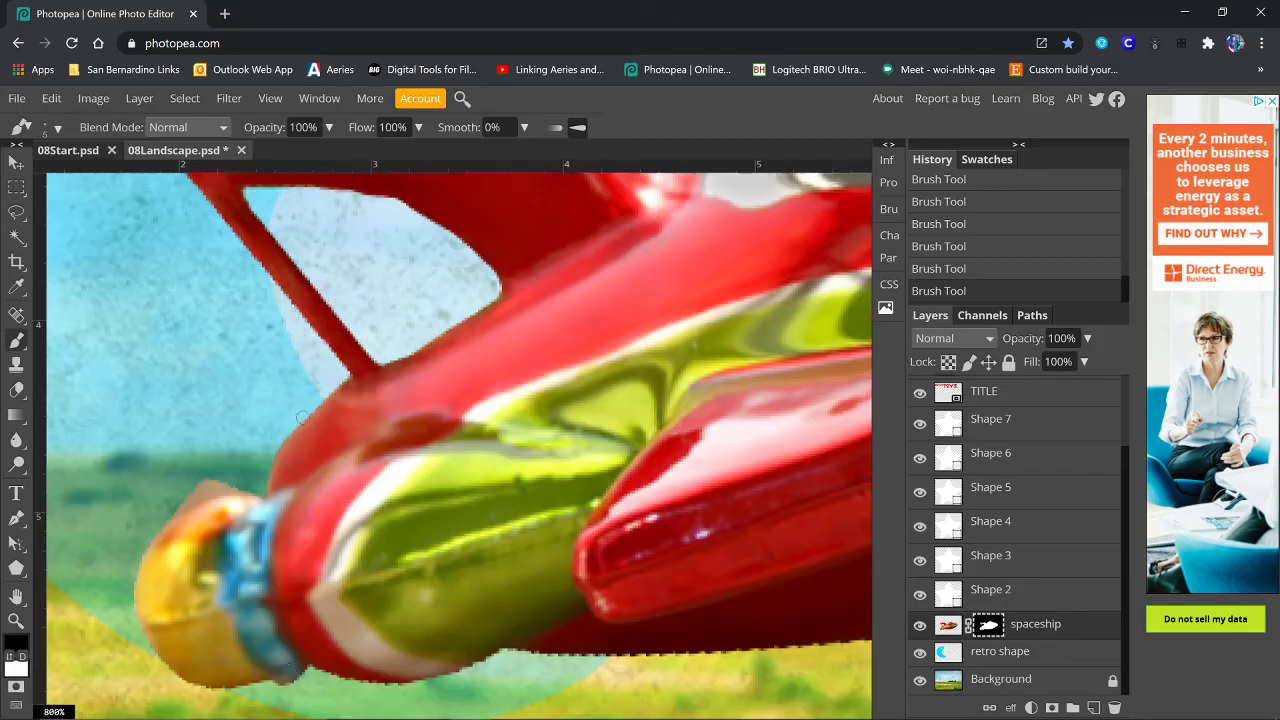
scroll(302, 418, down, 8)
scroll(207, 270, up, 4)
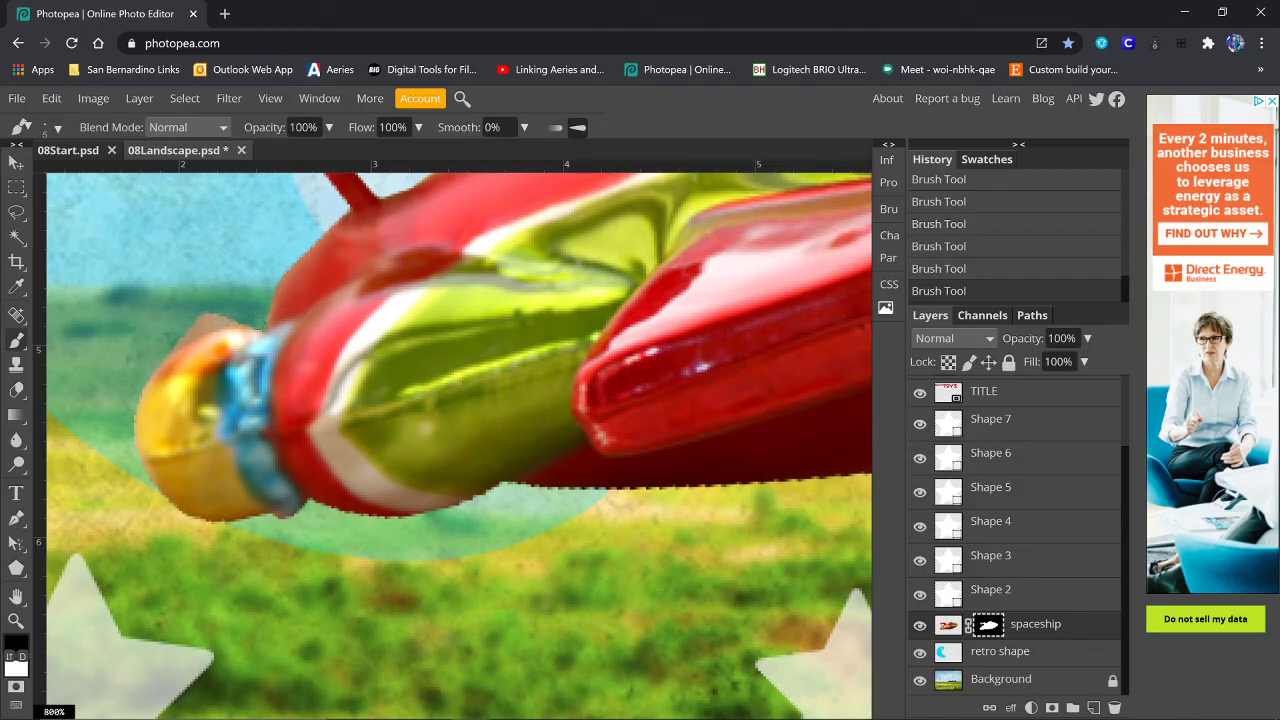
drag(239, 322, 200, 320)
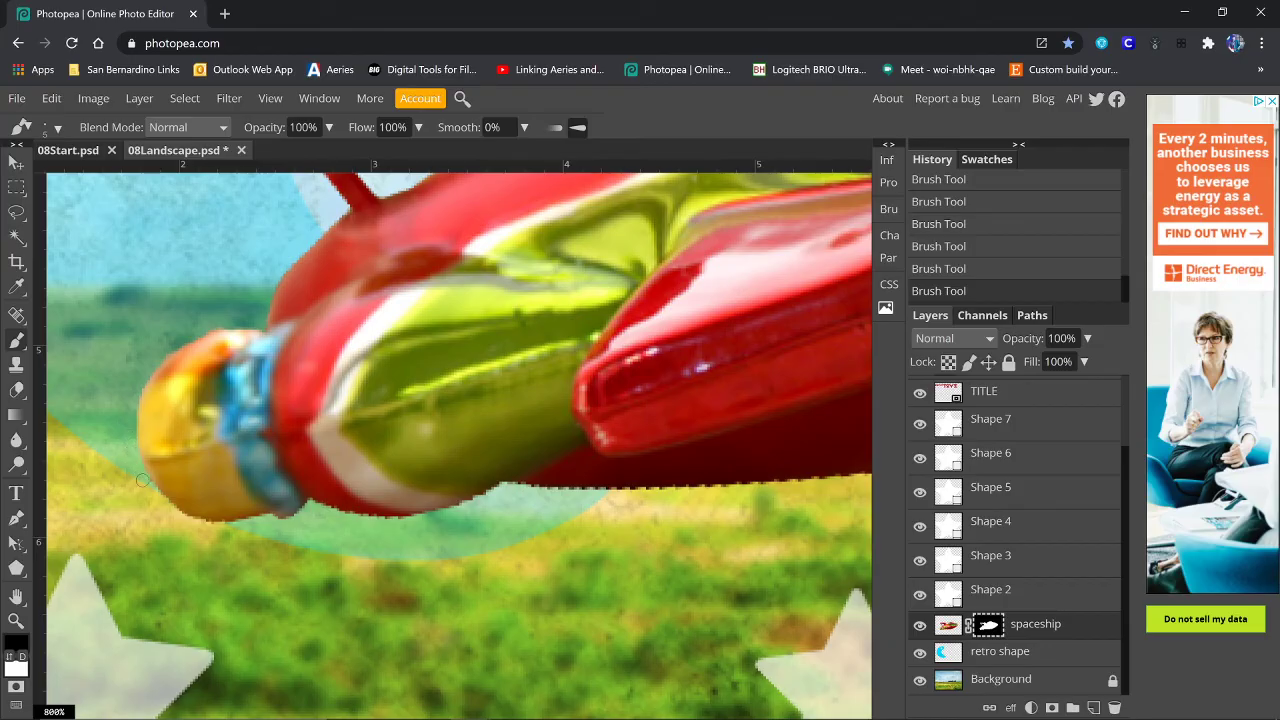
- Brush black over a small spot at the rear edge of the grey canopy on the spaceship's mask, and paint it back with white
scroll(149, 488, up, 5)
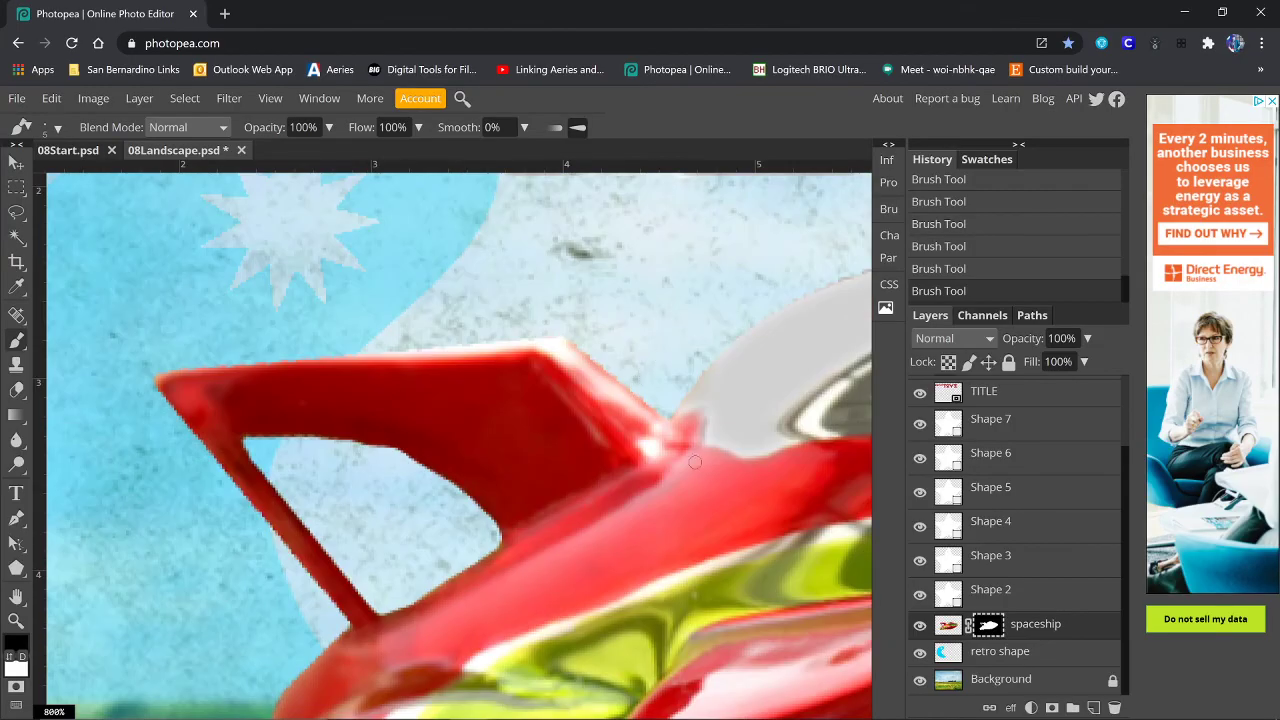
click(16, 597)
drag(786, 374, 220, 478)
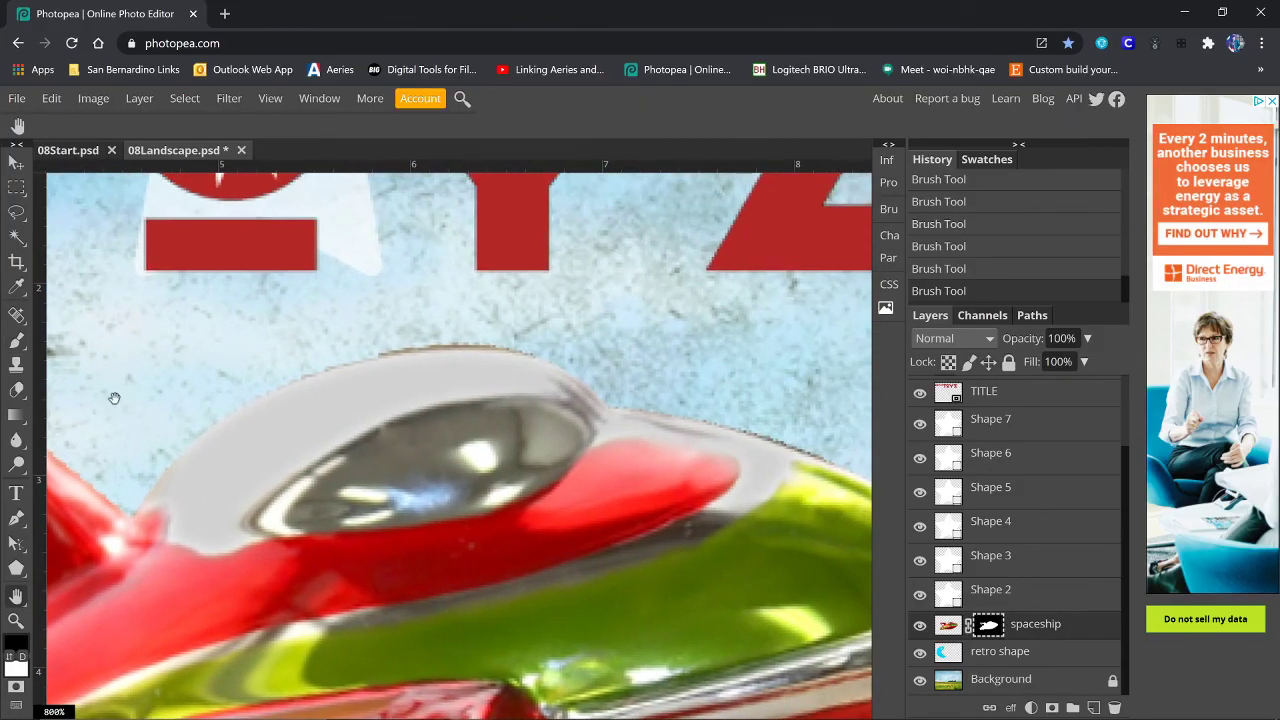
click(17, 341)
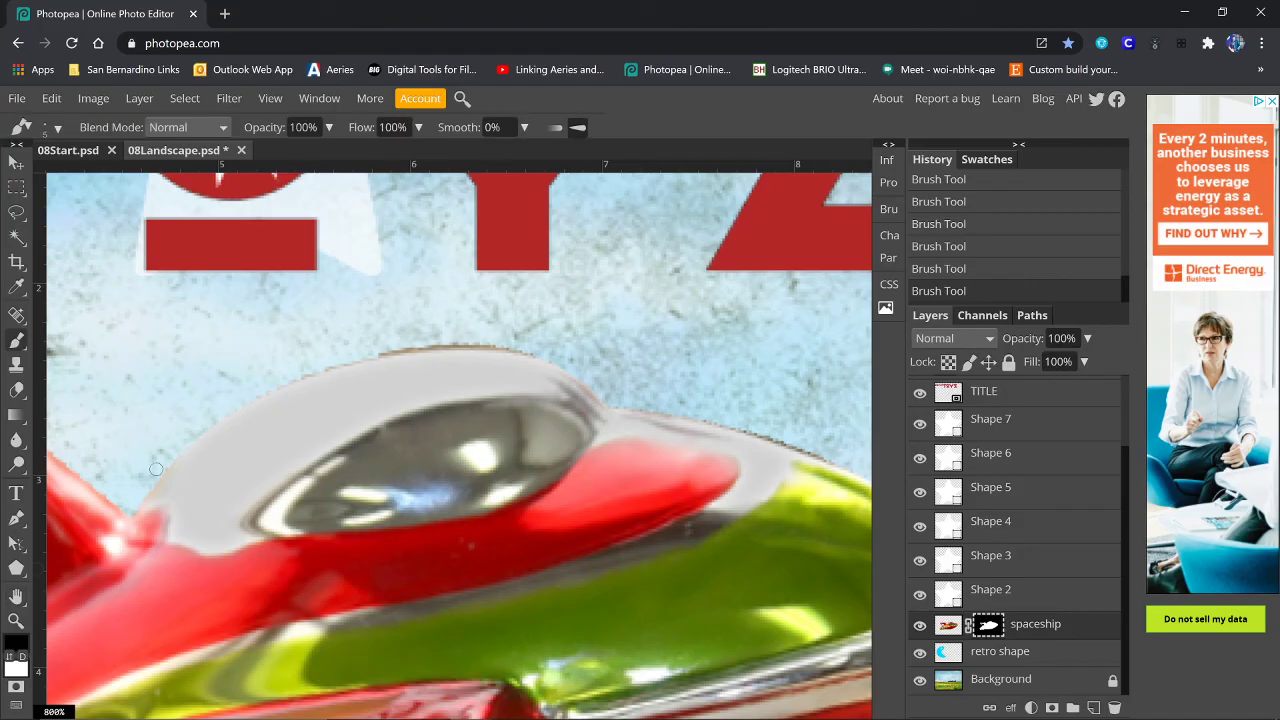
drag(207, 440, 218, 454)
click(8, 656)
mouse_move(212, 452)
mouse_down()
mouse_move(208, 439)
mouse_move(220, 454)
mouse_up()
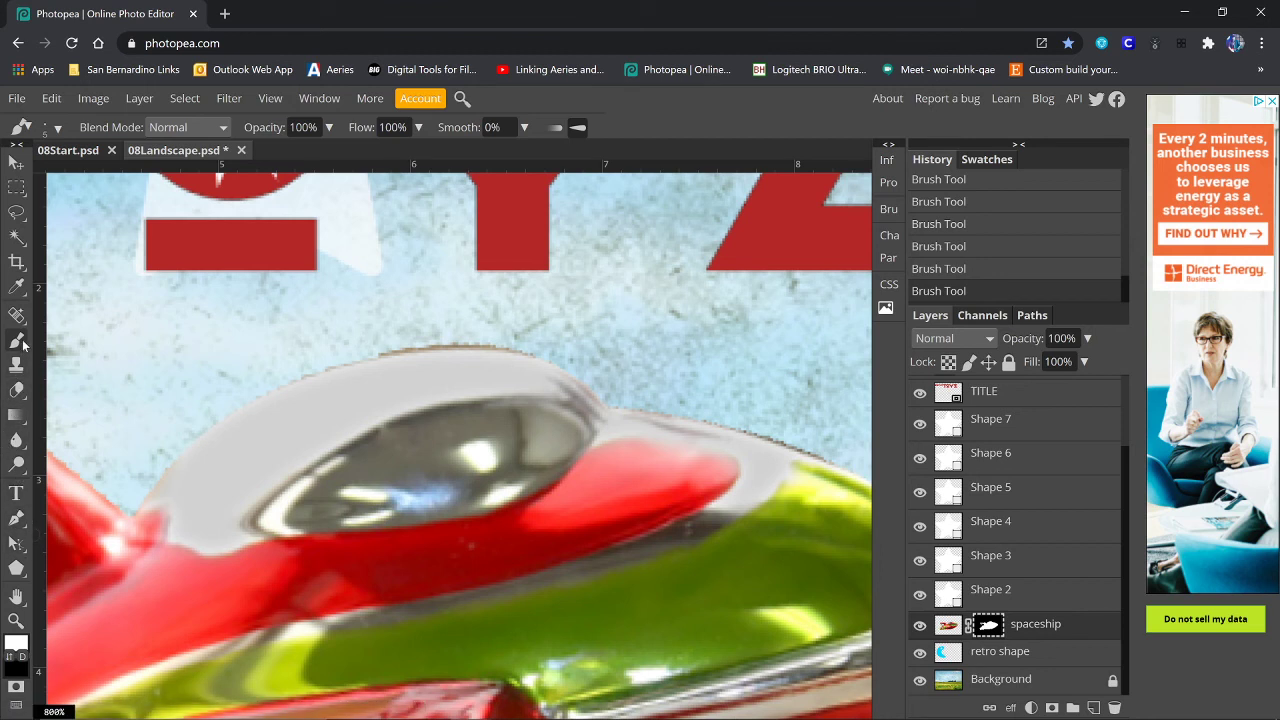
- Paint black on the mask along the brown fringe atop the canopy and along the edge sloping down towards the nose
click(9, 657)
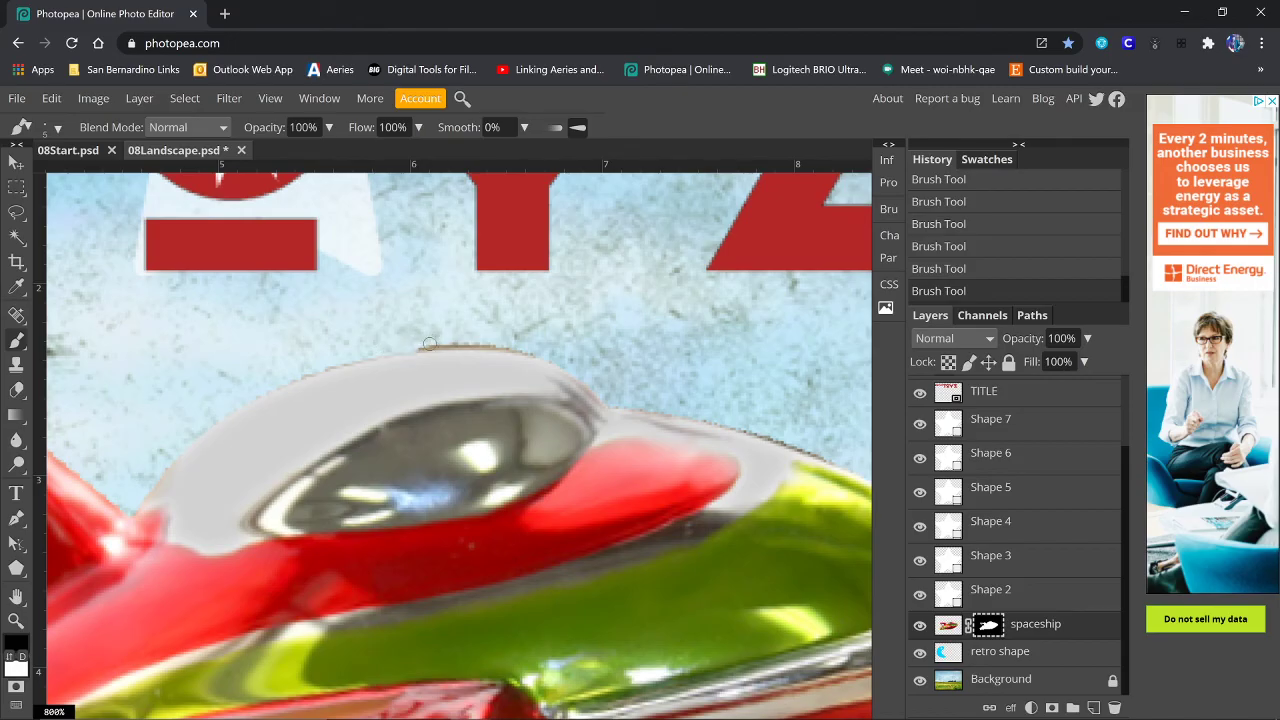
drag(459, 341, 534, 350)
shift+click(784, 438)
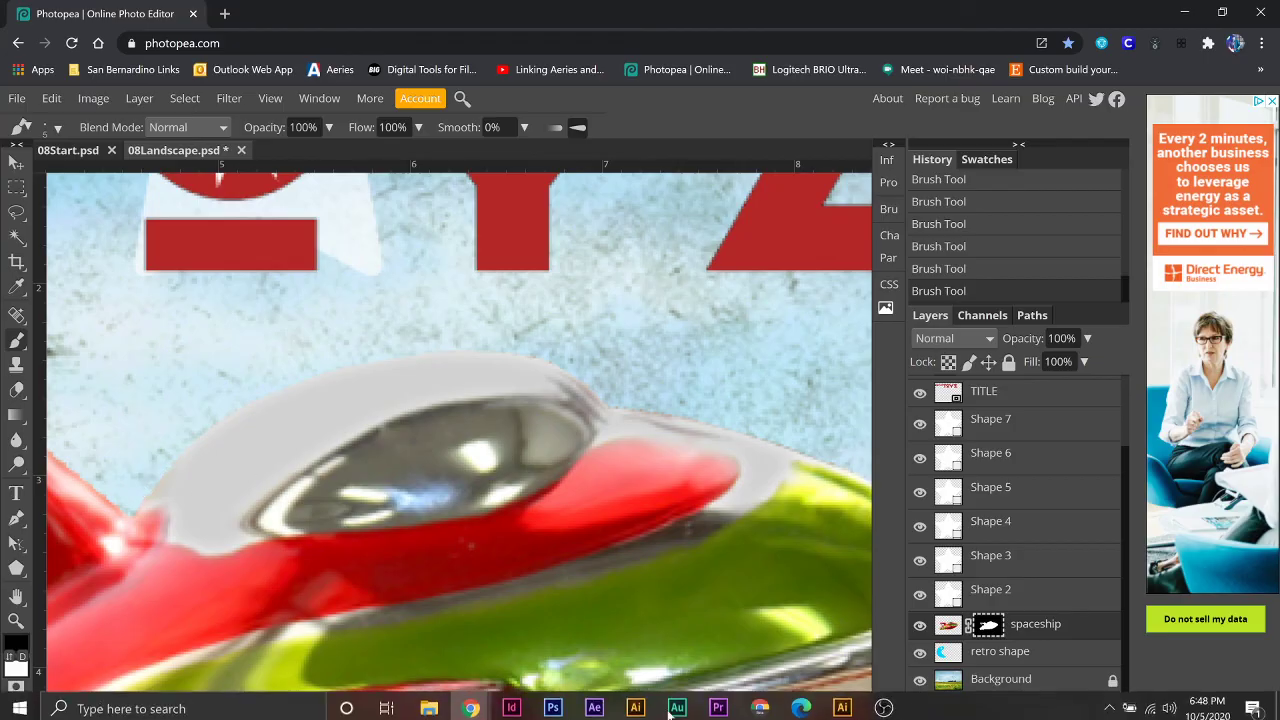
- Save the finished landscape poster as a PSD file
key(space)
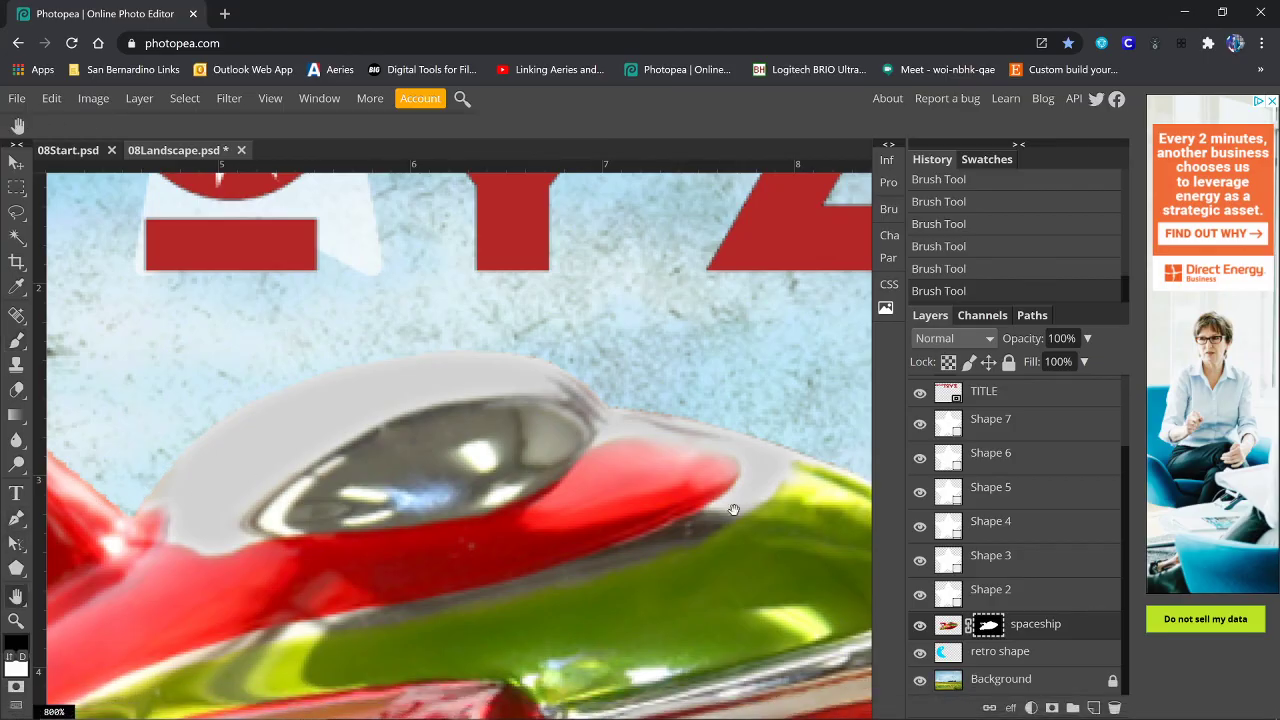
mouse_move(733, 510)
mouse_down()
mouse_move(489, 449)
mouse_move(465, 431)
mouse_up()
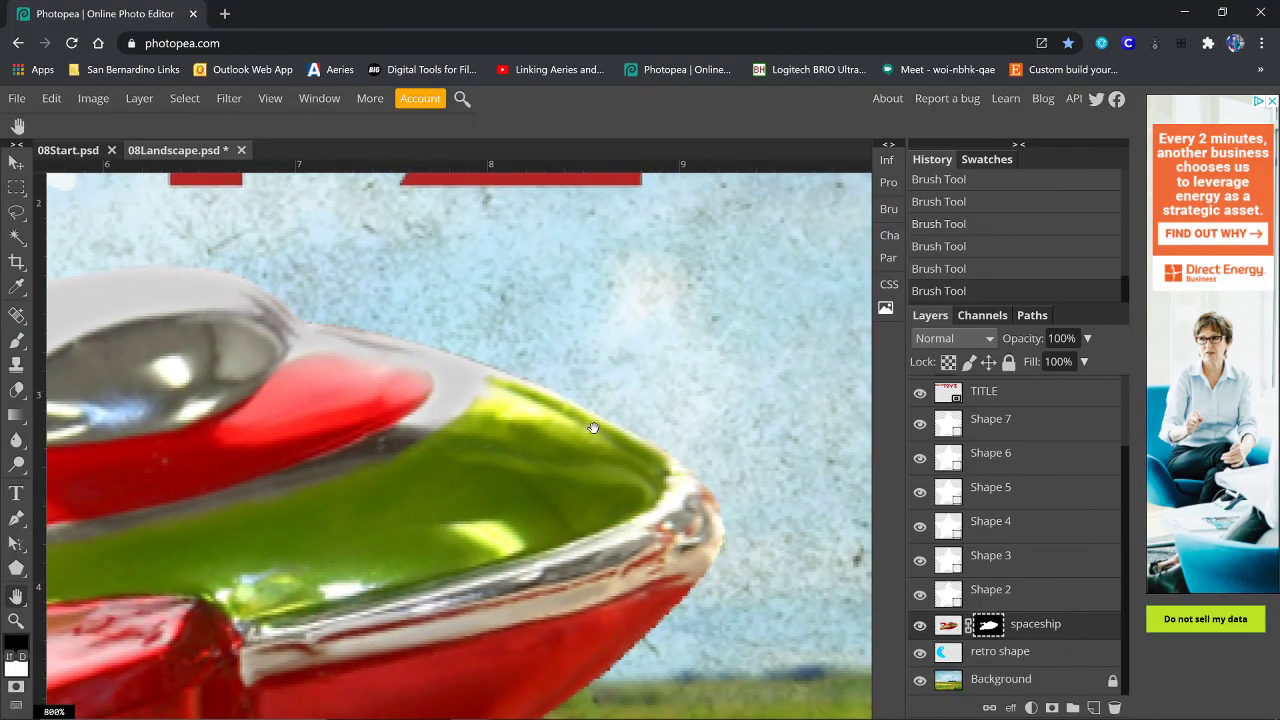
scroll(618, 441, down, 3)
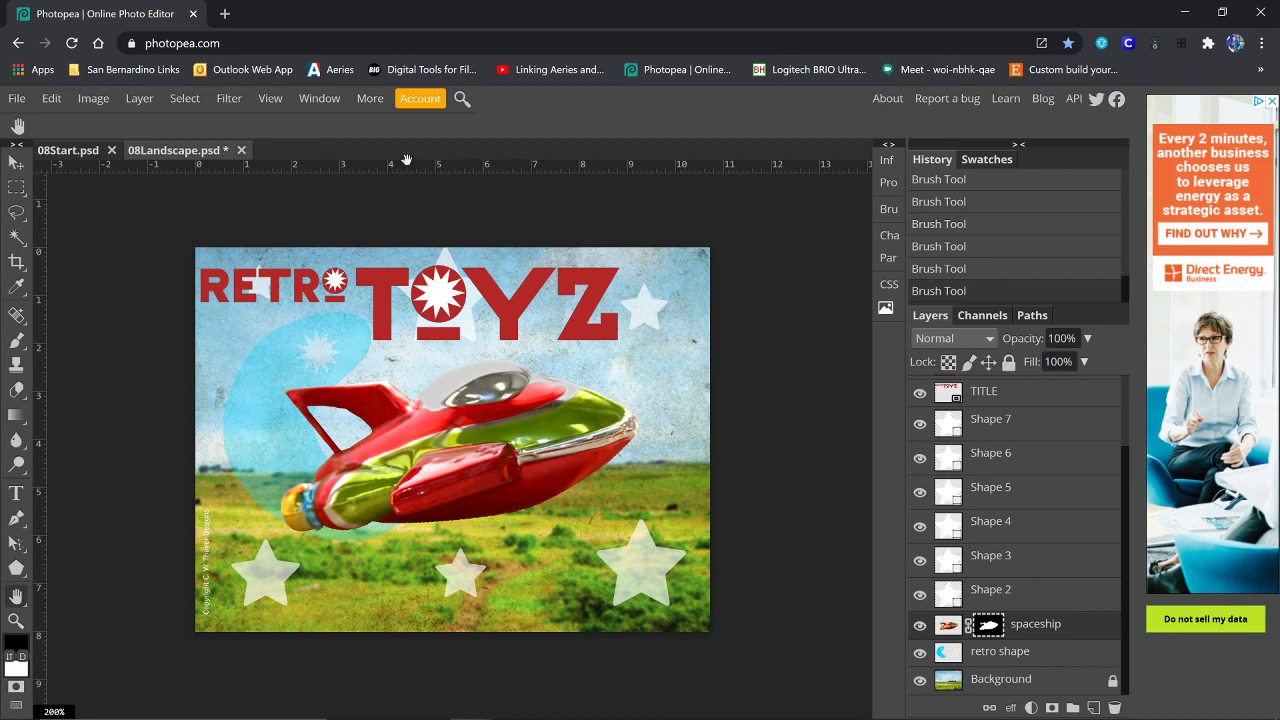
click(17, 98)
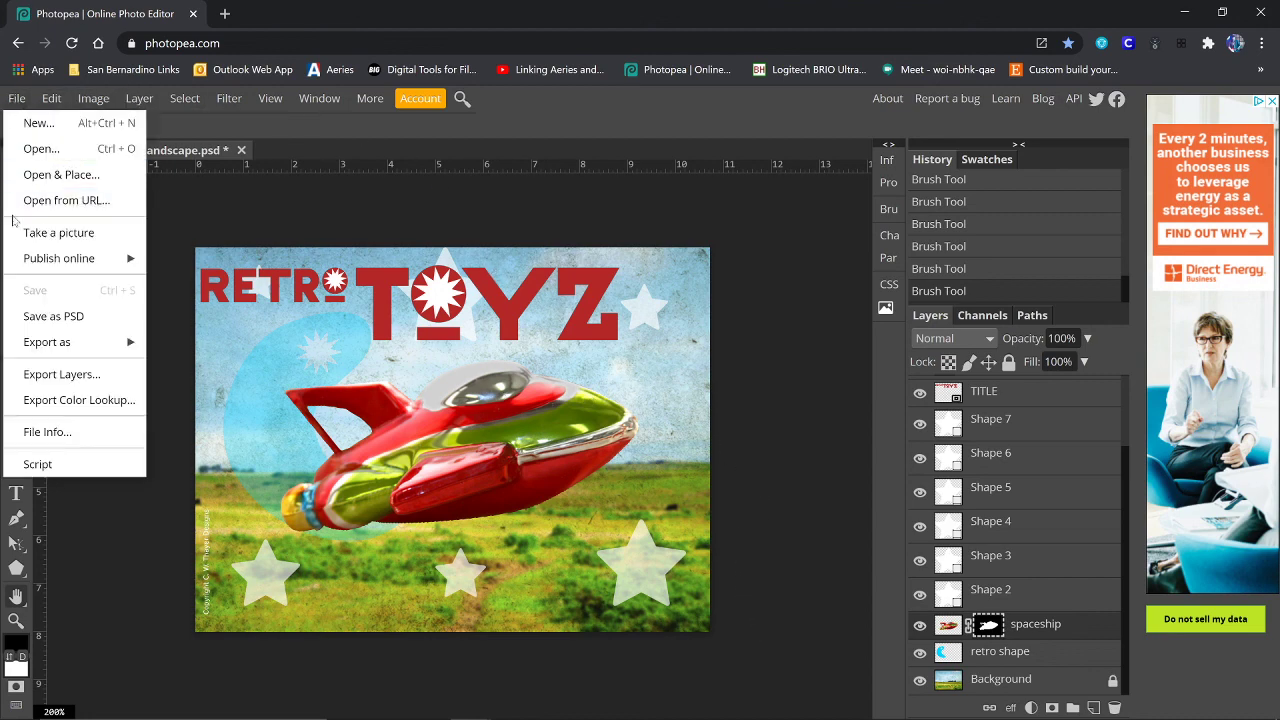
click(40, 314)
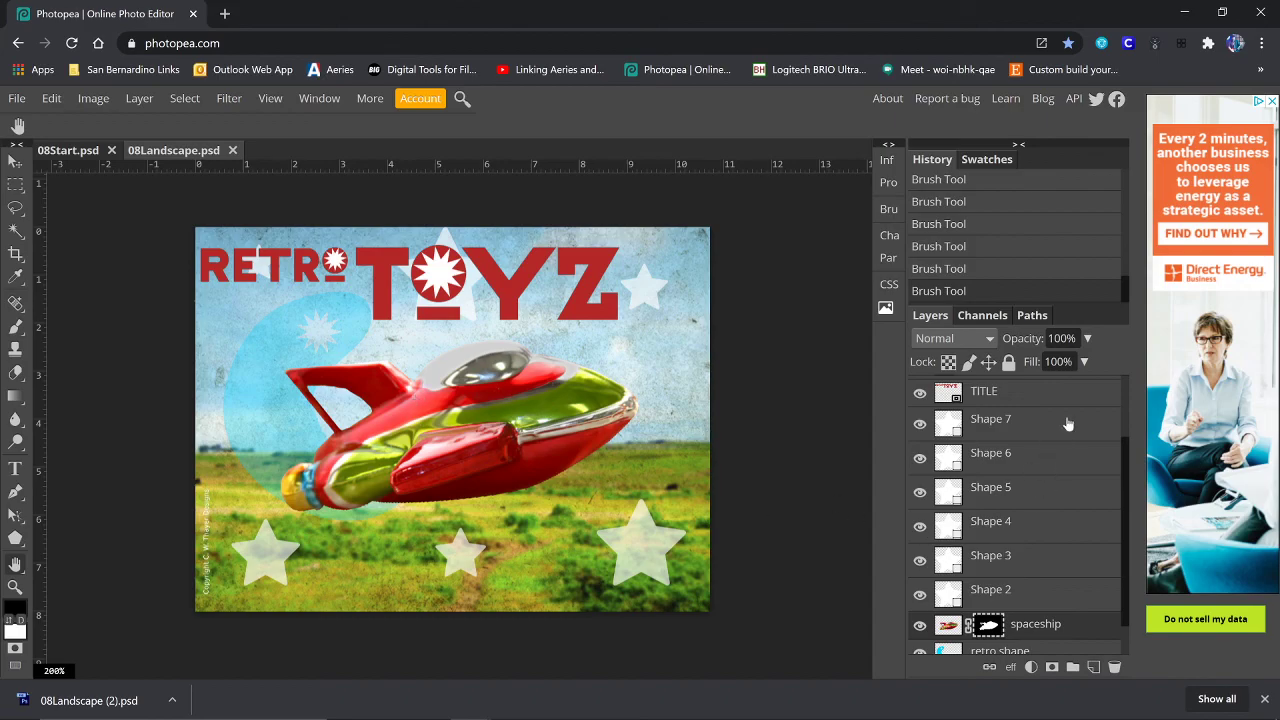
- Nudge the TITLE layer slightly right and down, away from the poster's edge
scroll(1045, 466, up, 1)
click(1012, 482)
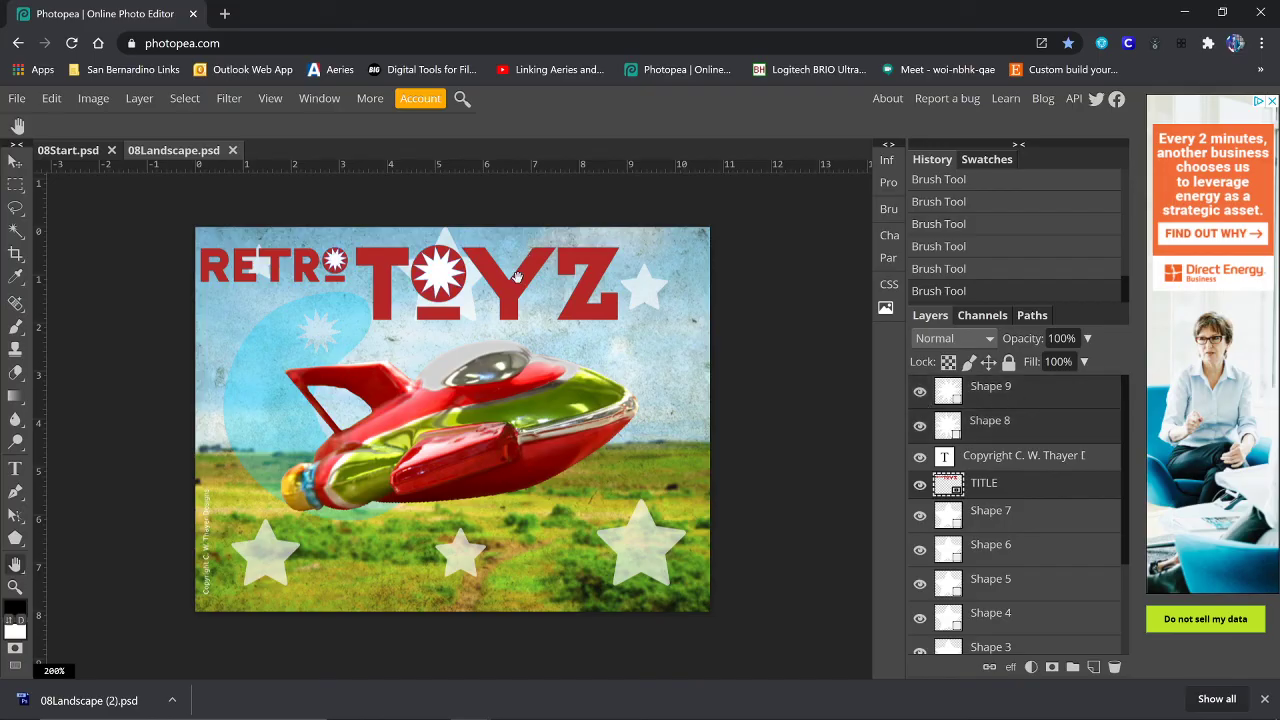
click(16, 158)
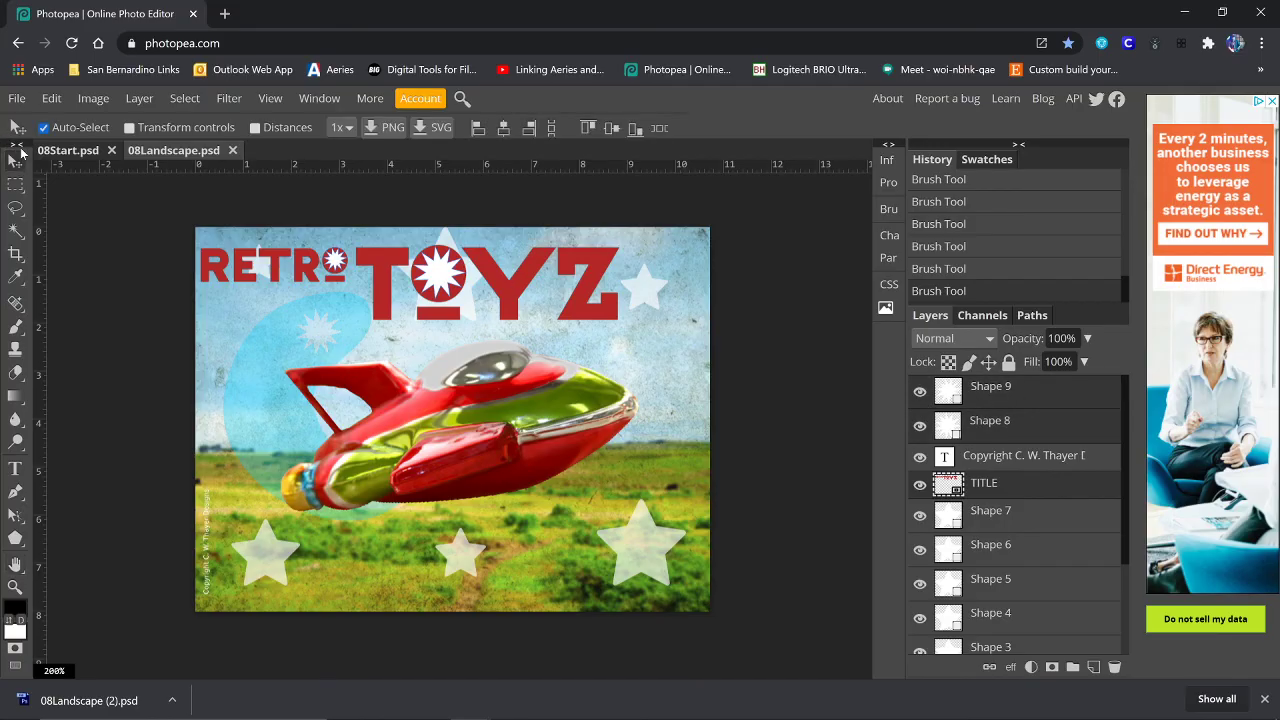
key(Right)
key(Right)
key(Down)
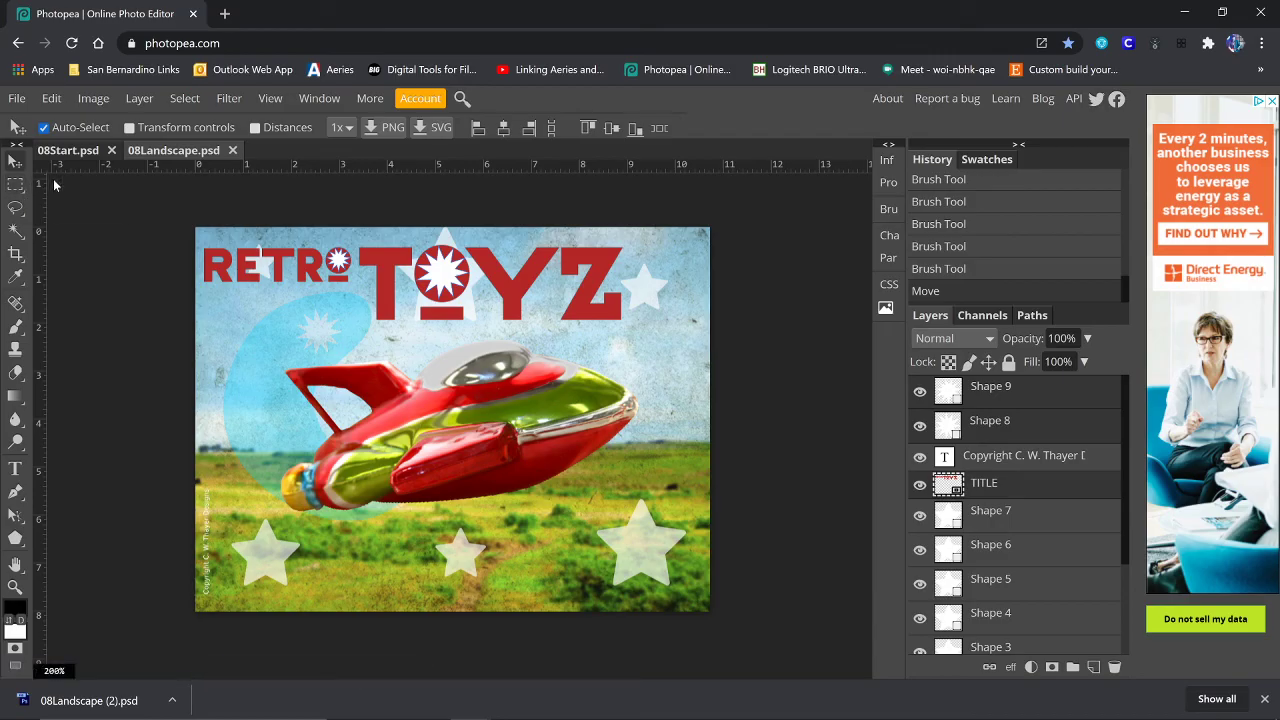
- Save the poster as a PSD again and export it as a 772 × 577 px JPG at 70% quality
click(16, 100)
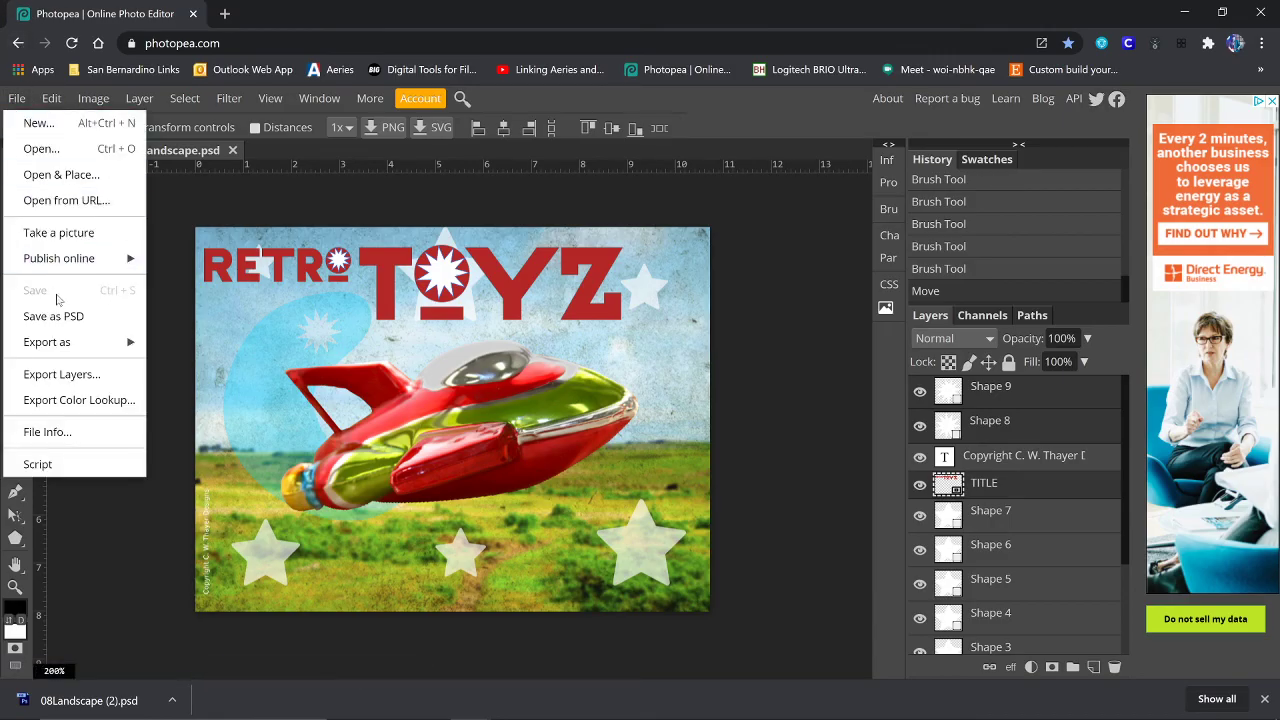
click(50, 316)
click(16, 98)
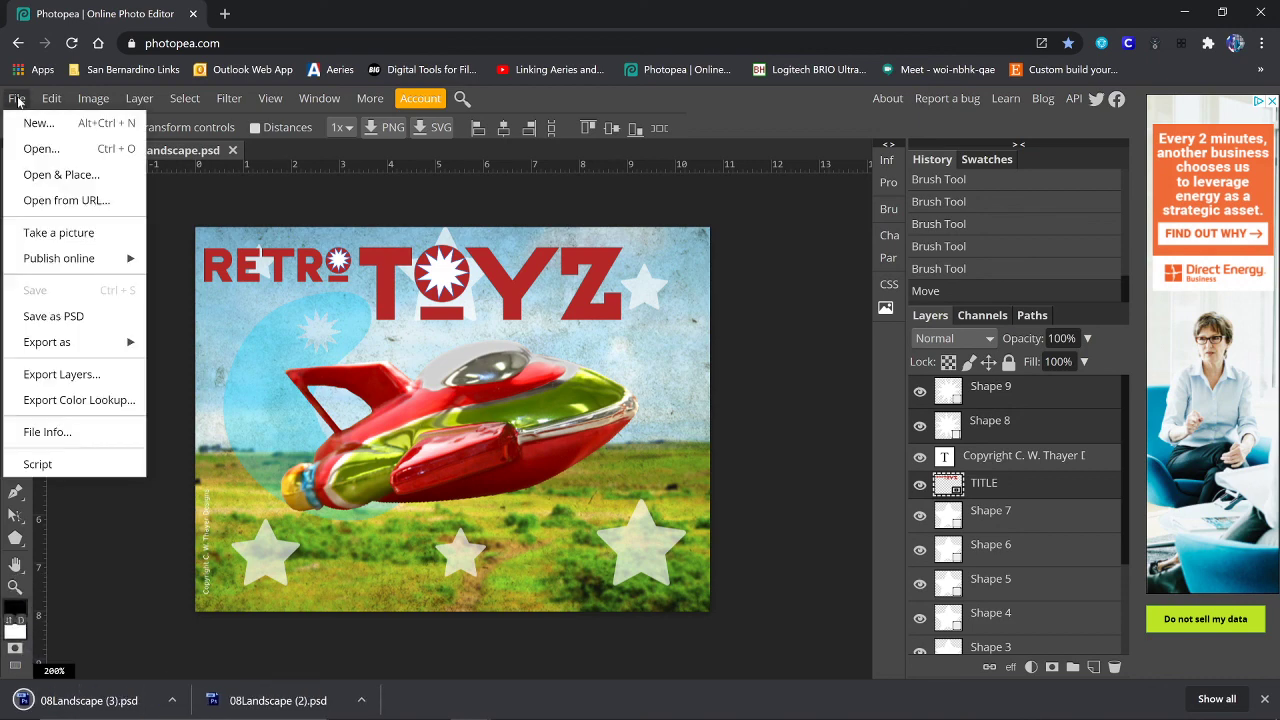
mouse_move(92, 346)
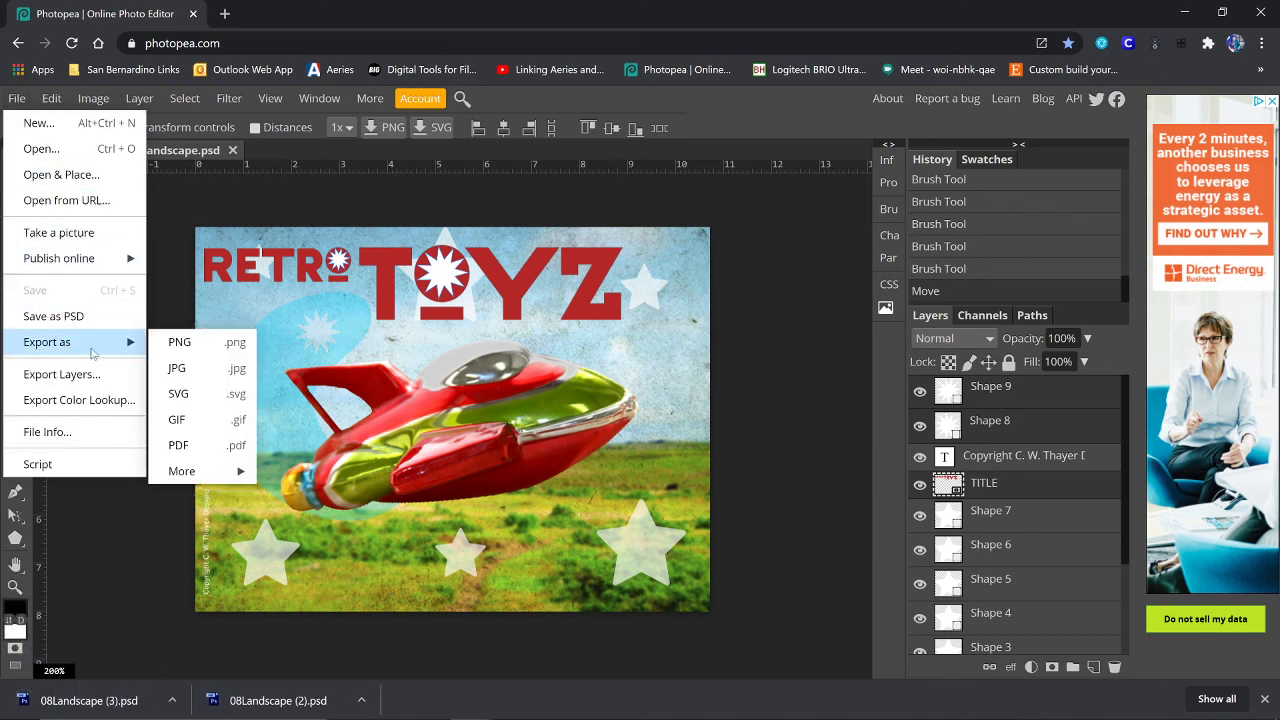
click(178, 369)
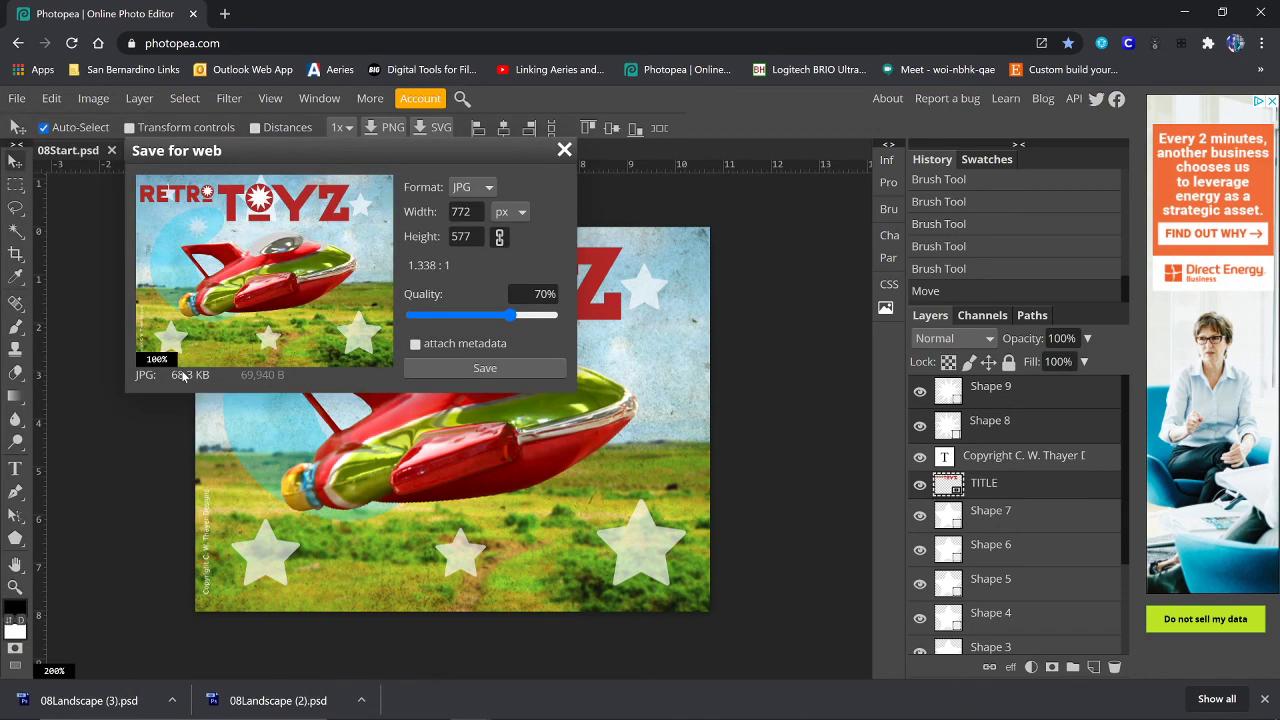
click(485, 368)
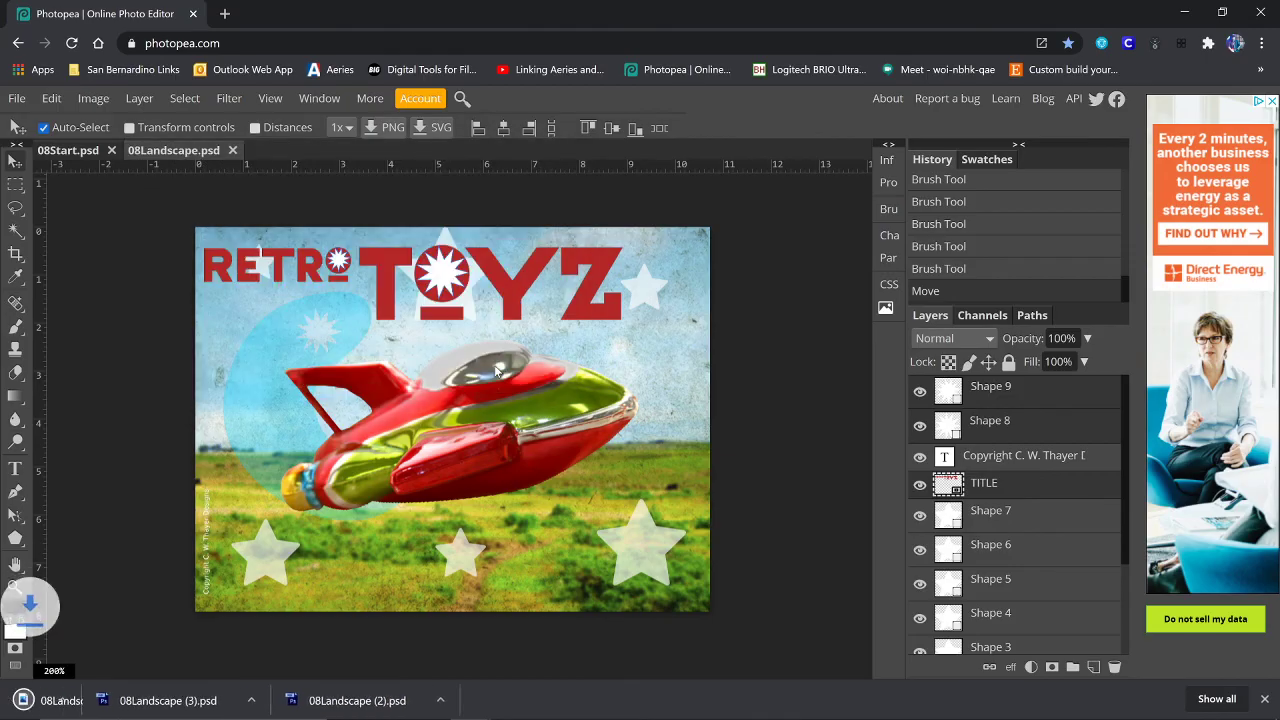